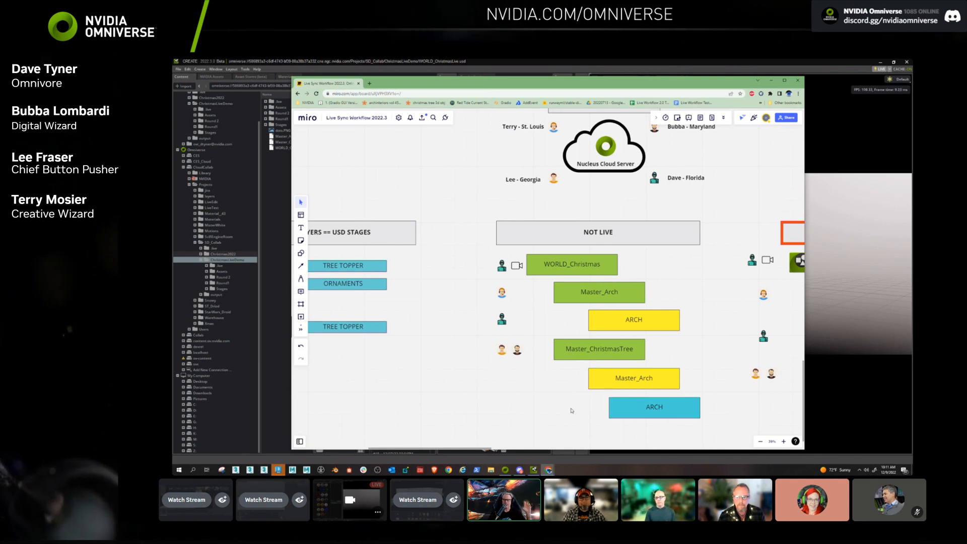
Review the NOT LIVE diagram on the workflow board and the Exchange, Nucleus and Library sections of the Omniverse Launcher.
middle_click_drag(576, 402, 547, 388)
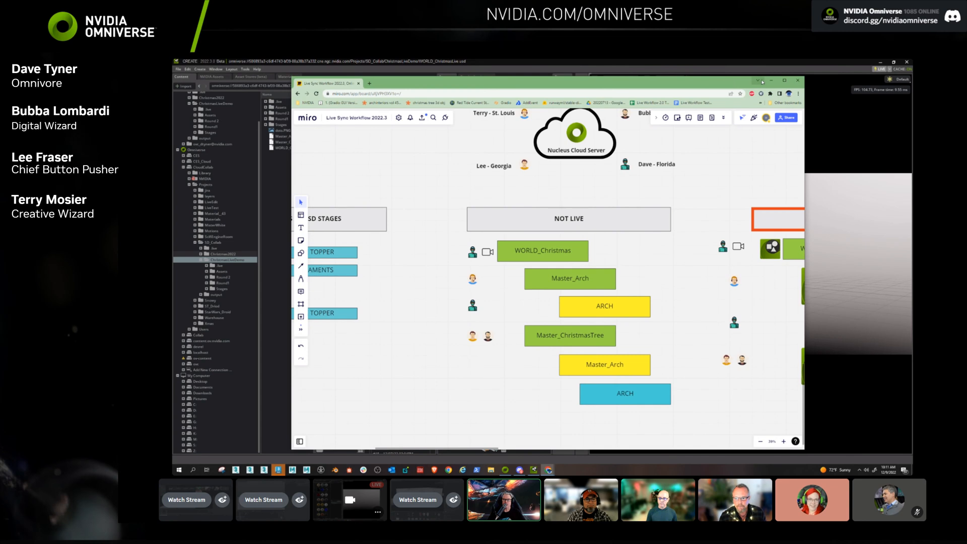
left_click(771, 80)
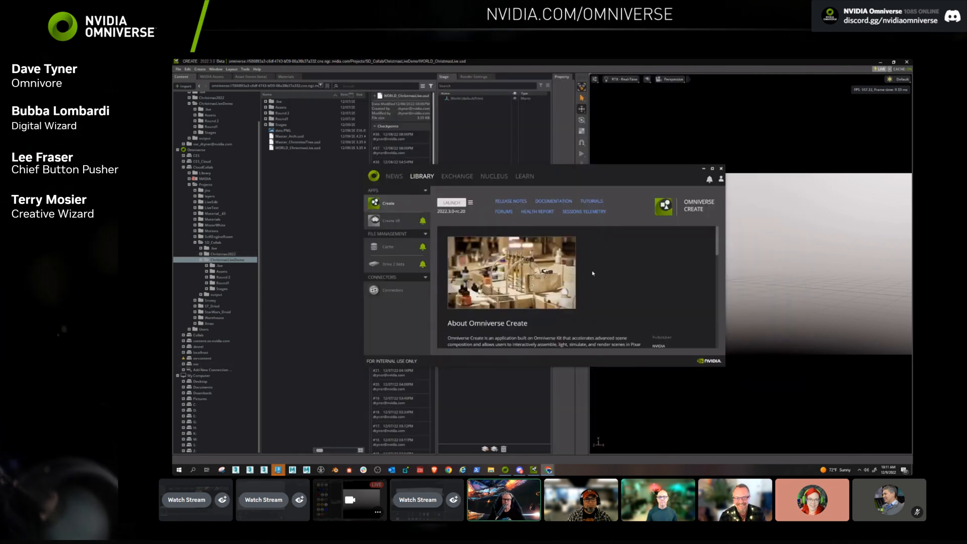
mouse_move(579, 176)
left_mouse_down()
mouse_move(597, 181)
mouse_move(583, 171)
left_mouse_up()
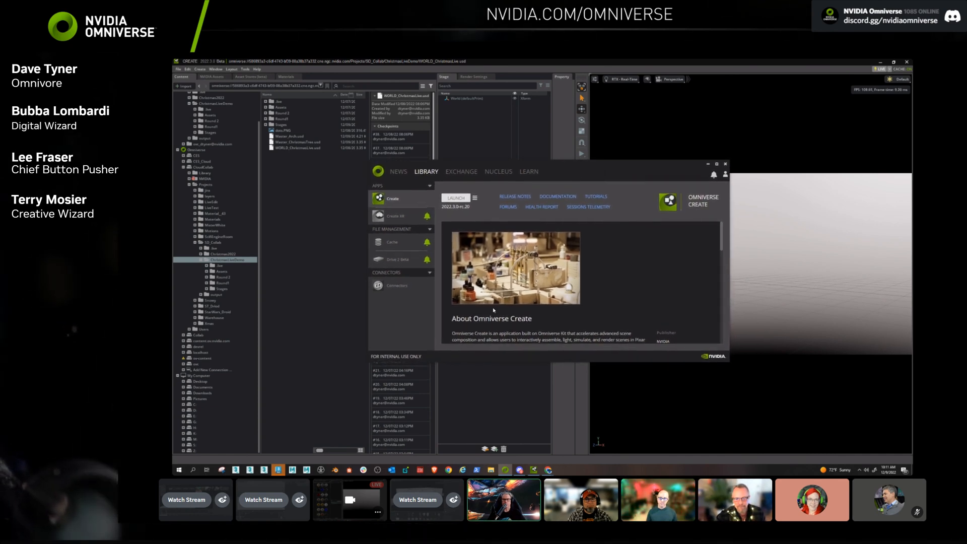
left_click(455, 173)
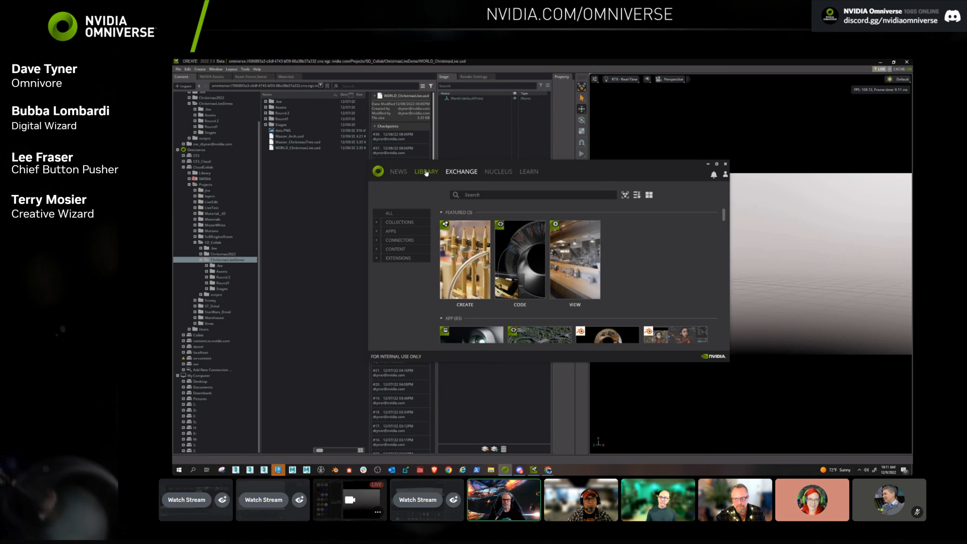
left_click(500, 172)
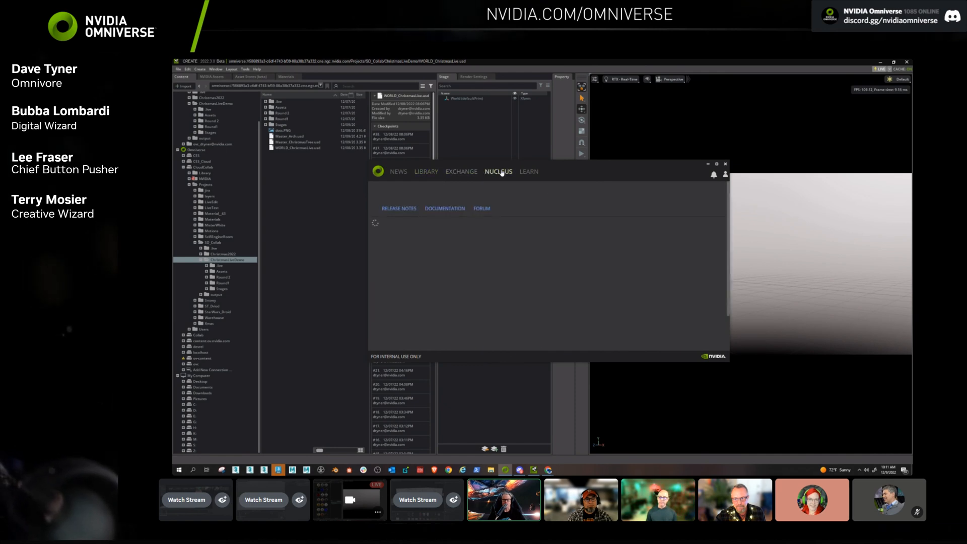
left_click(459, 172)
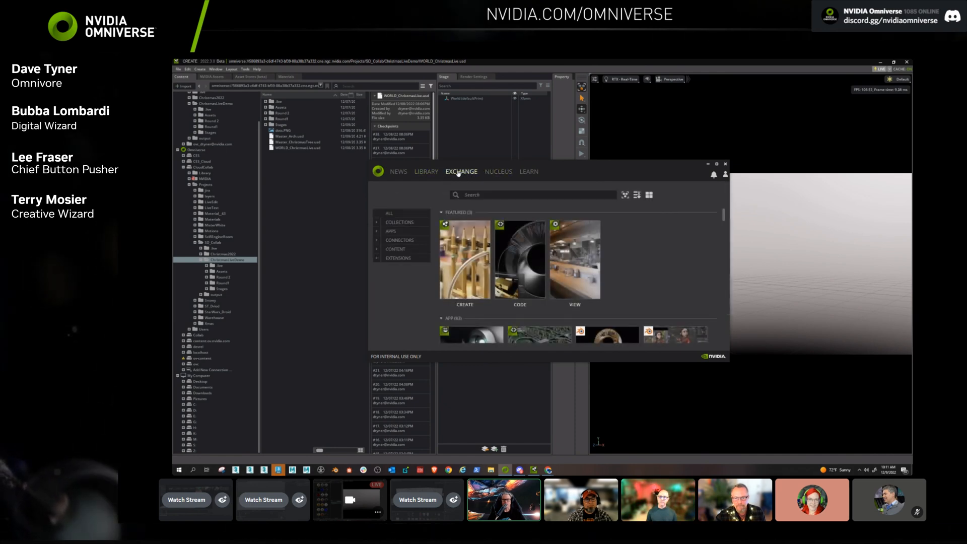
left_click(432, 173)
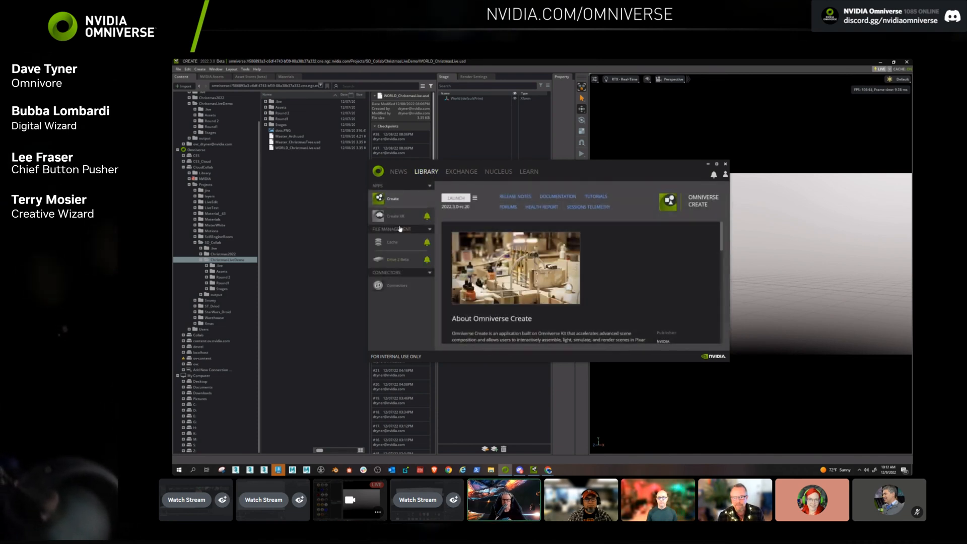
left_click(708, 165)
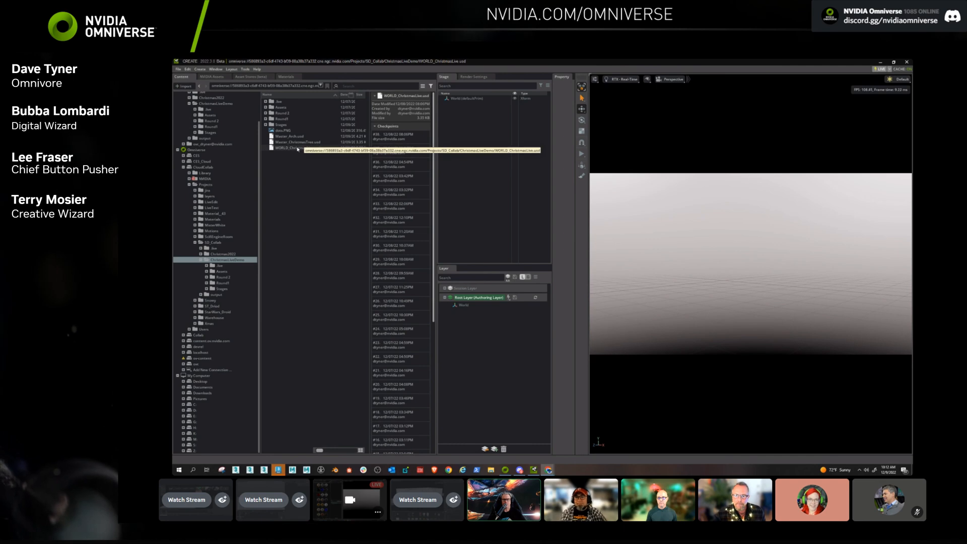
Add Master_ChristmasTree.usd as a sublayer of the root layer in the WORLD_ChristmasLive stage and bring the whole building into view.
left_click(282, 149)
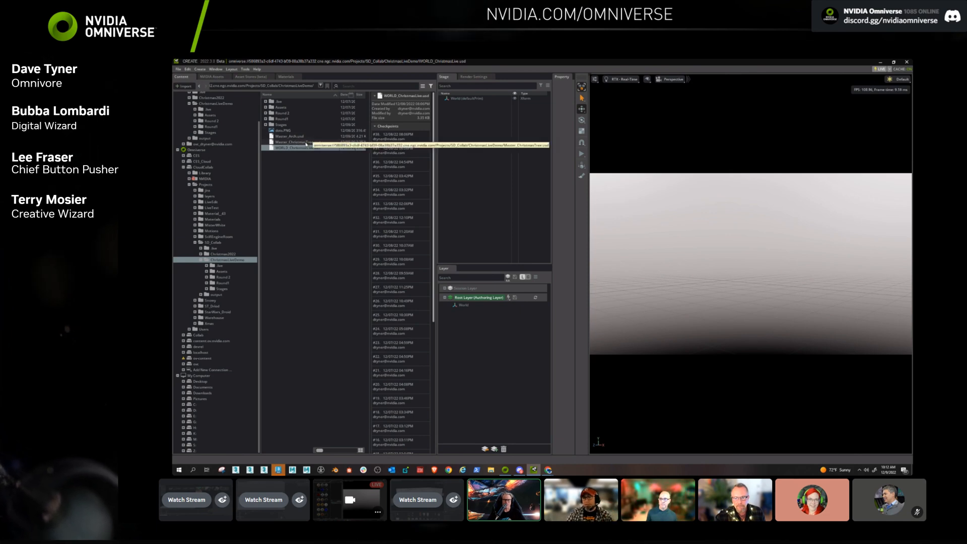
left_click(280, 142)
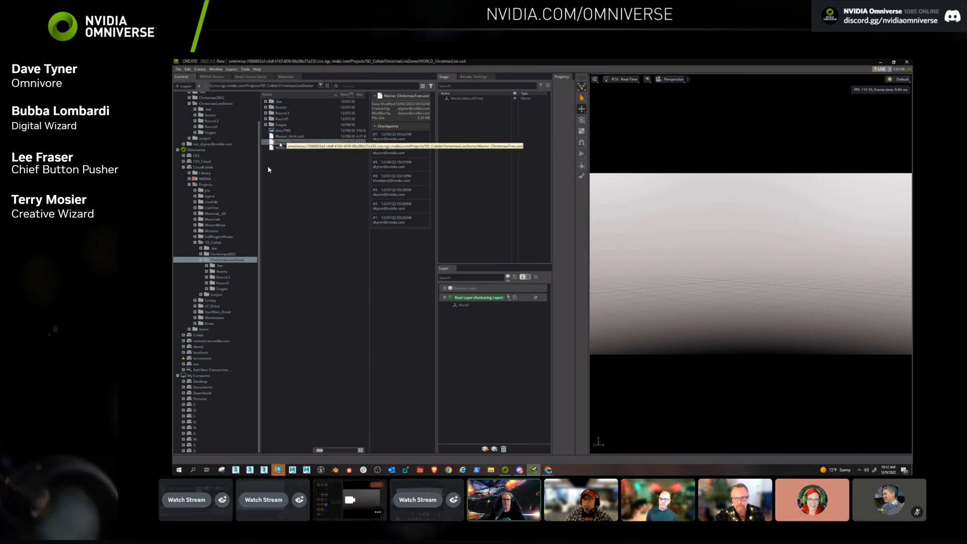
left_click_drag(275, 143, 473, 317)
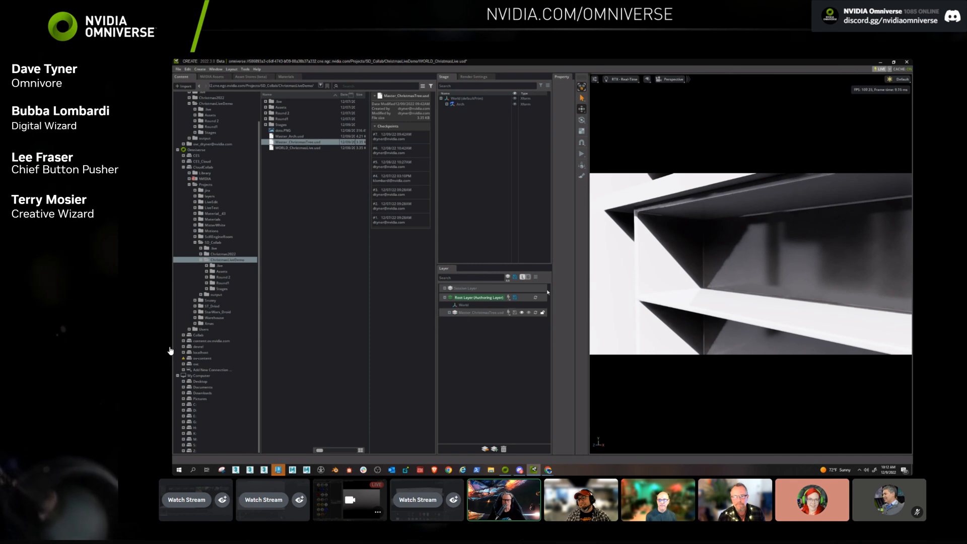
right_click_drag(677, 283, 672, 332)
key("s")
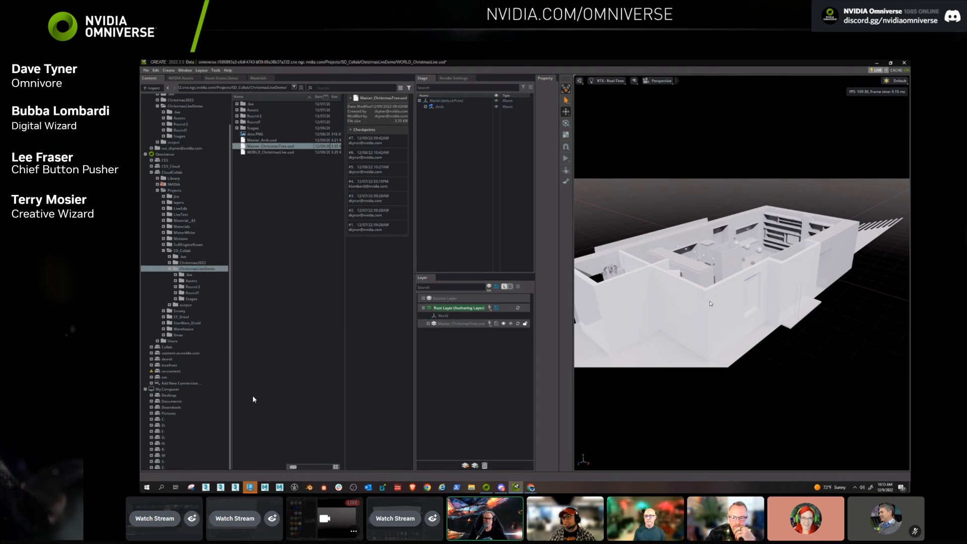
Show the TurboSquid product pages for the Archinteriors vol. 45 collection and the Christmas Tree model.
mouse_move(533, 488)
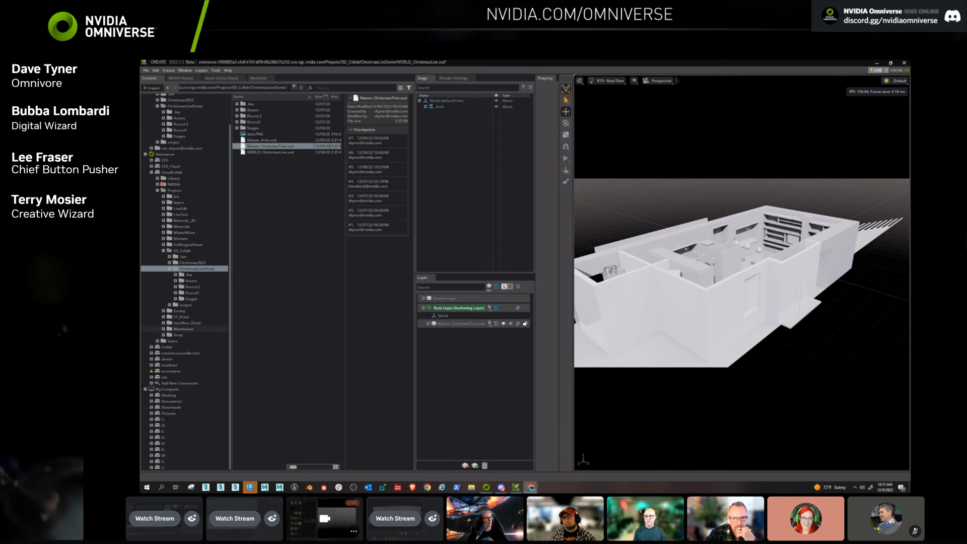
left_click_drag(162, 151, 321, 126)
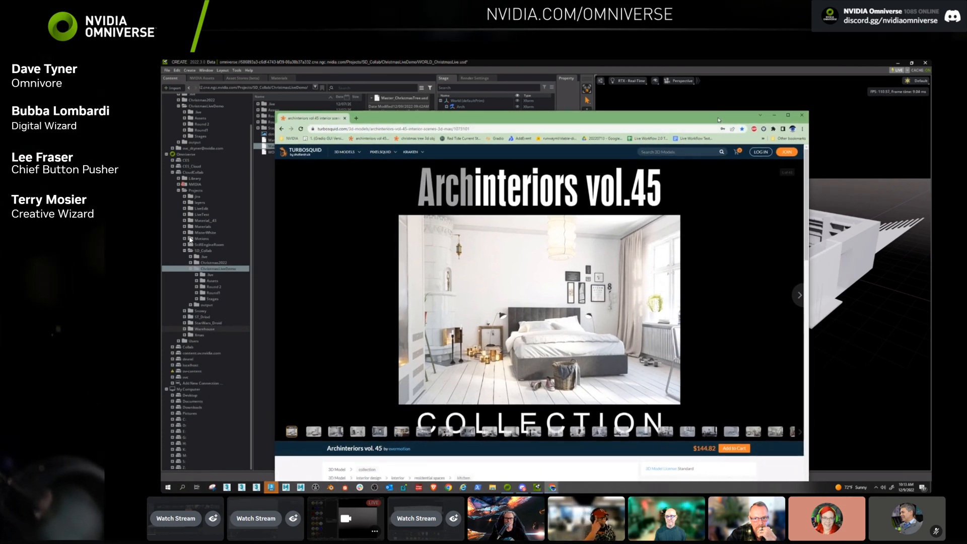
left_click_drag(721, 119, 662, 95)
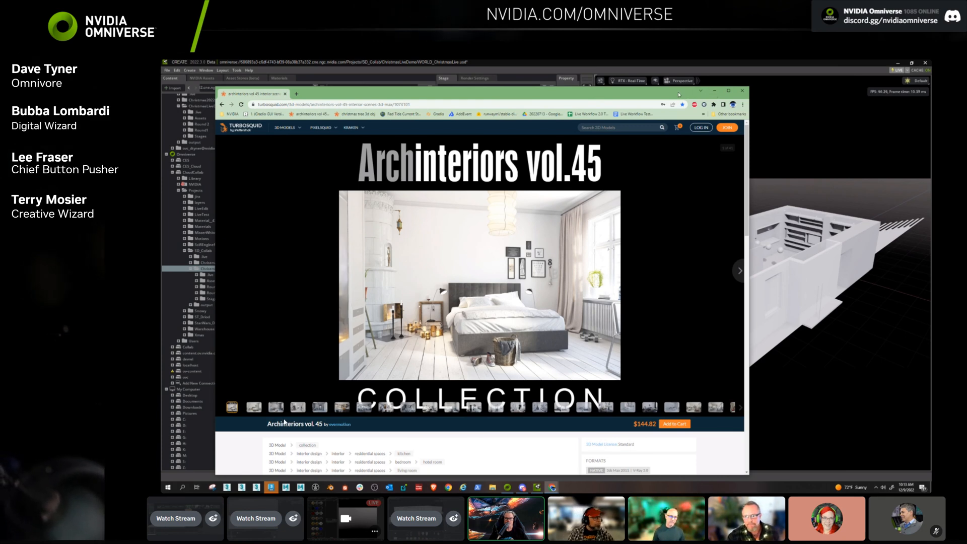
left_click_drag(679, 94, 636, 84)
left_click(672, 81)
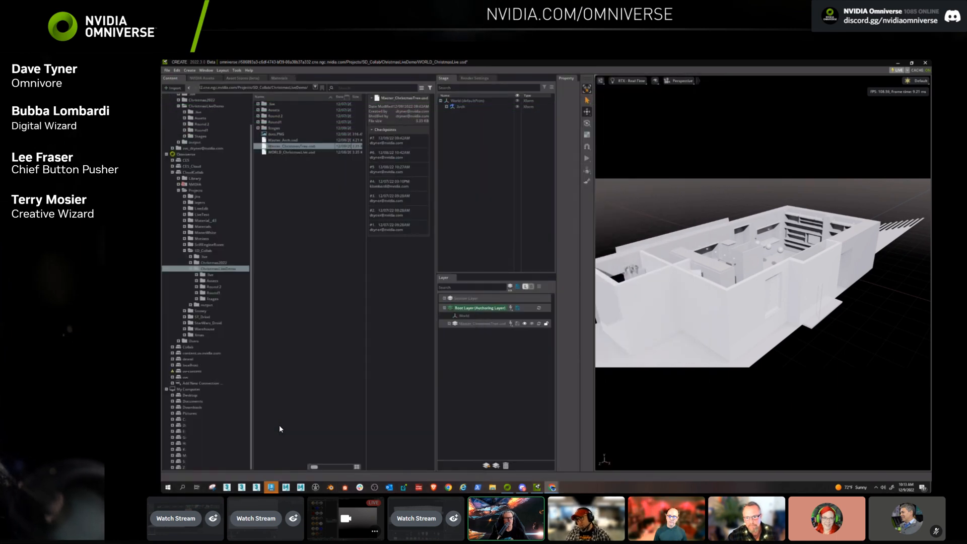
left_click_drag(163, 133, 359, 89)
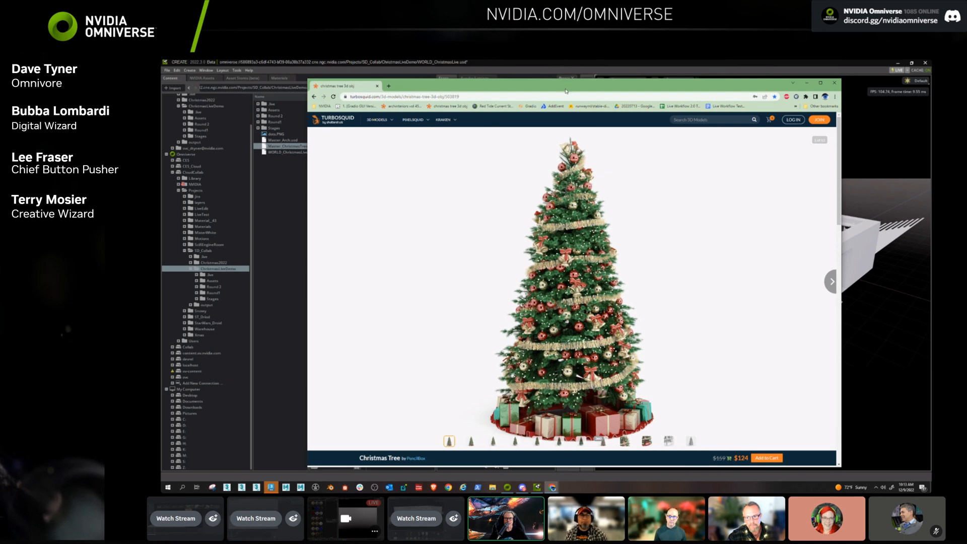
left_click_drag(564, 91, 162, 103)
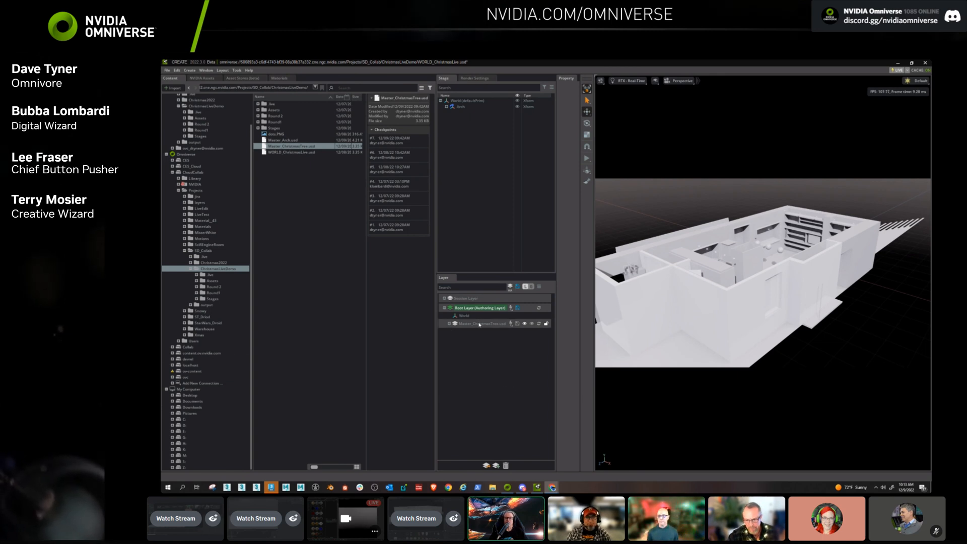
Add Master_Arch.usd as a sublayer of the root layer and create a live session named Dec9 on it.
left_click(278, 140)
left_click_drag(278, 141, 450, 362)
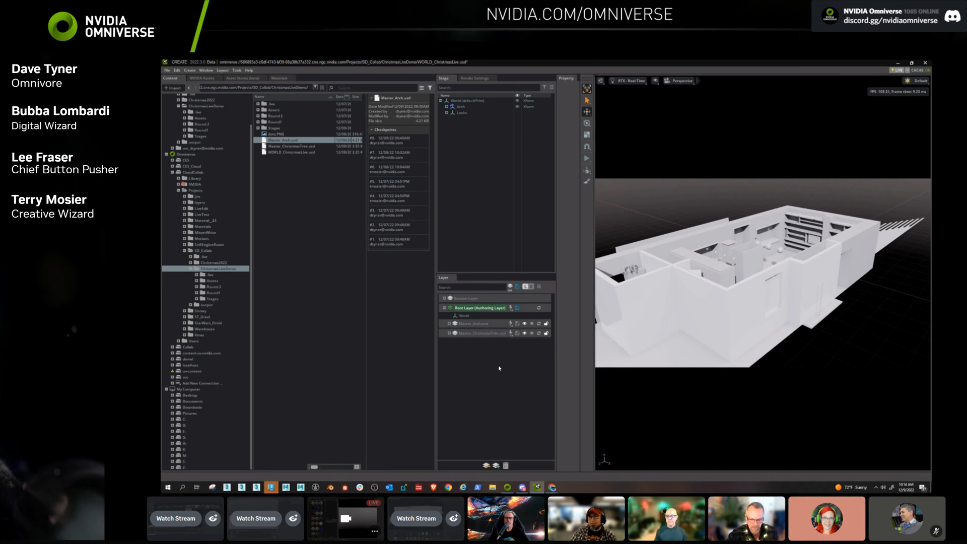
left_click(512, 325)
left_click(492, 336)
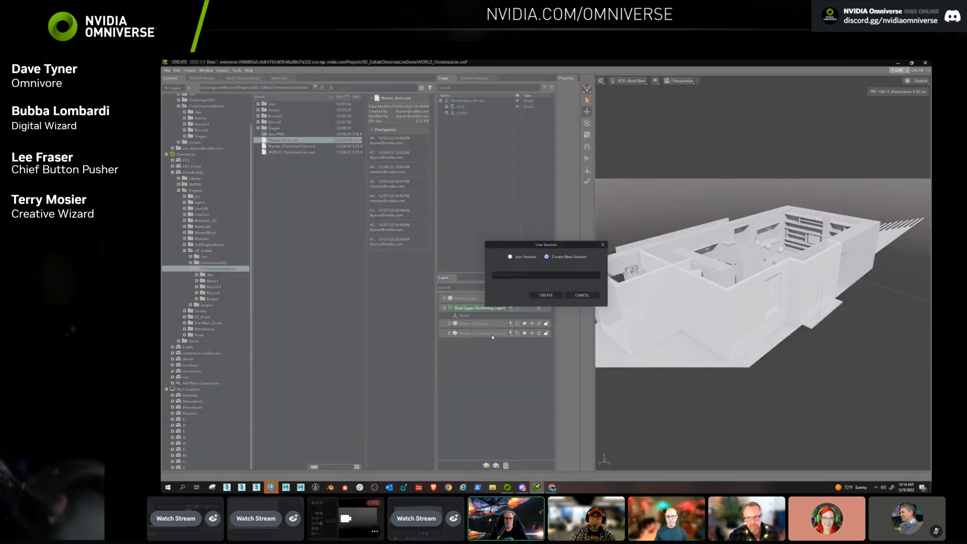
left_click(510, 272)
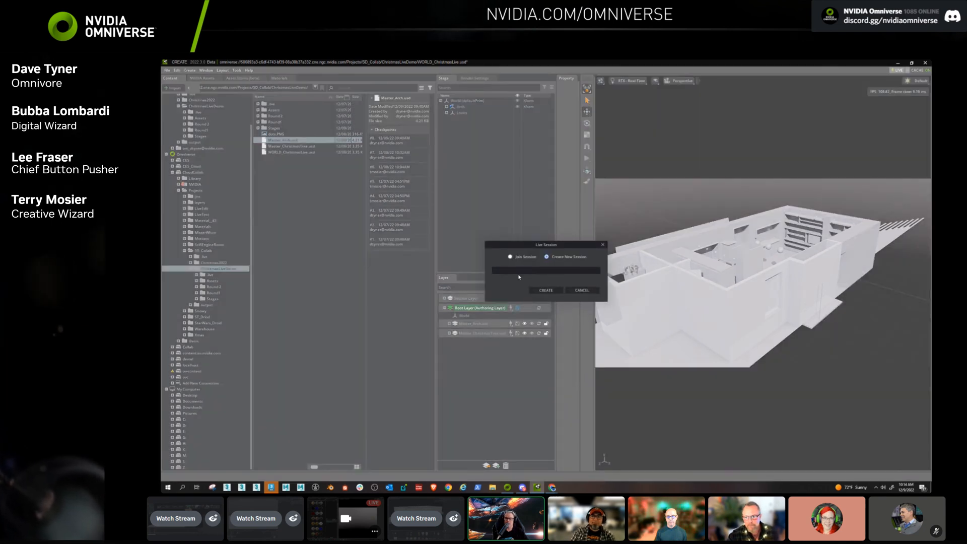
type("Ded")
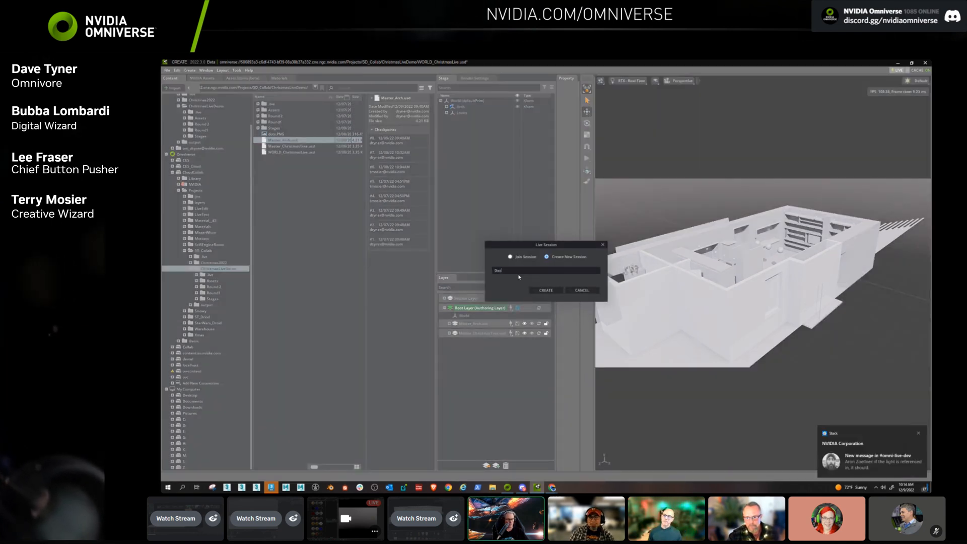
type("9")
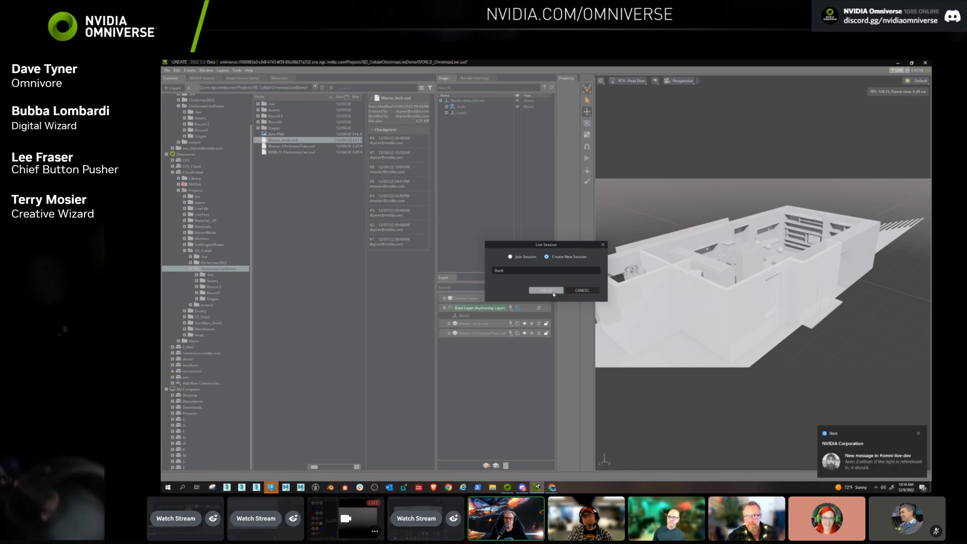
left_click(549, 290)
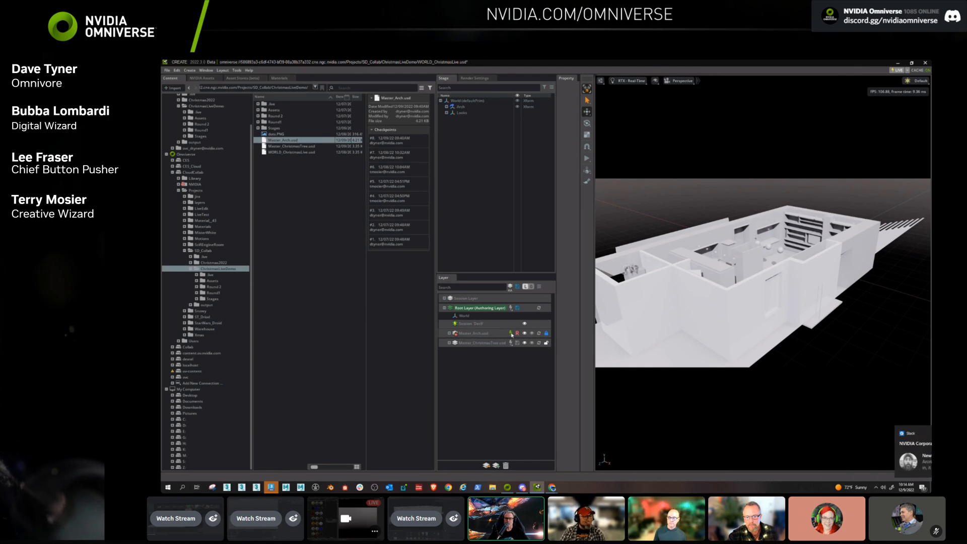
Create a live session named Dec9 on the Master_ChristmasTree.usd layer.
left_click(511, 344)
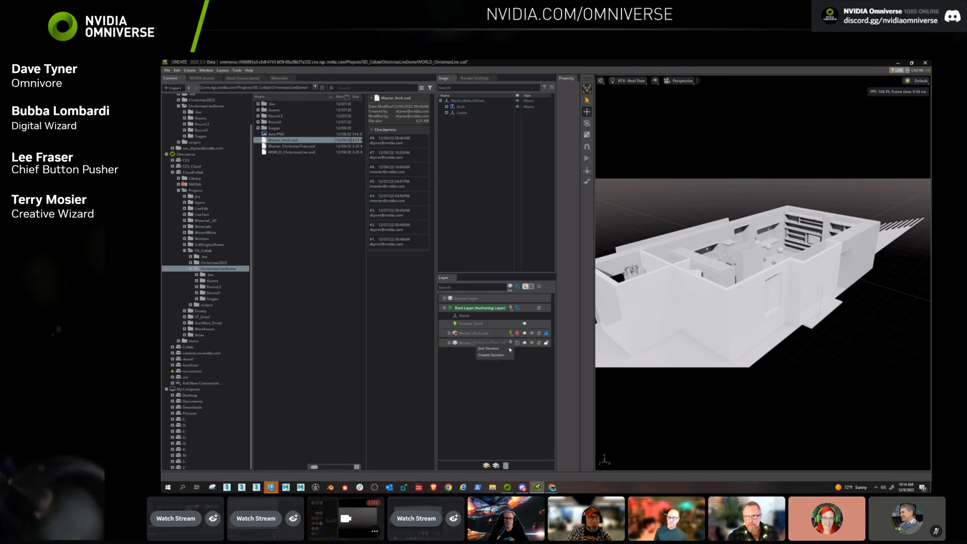
left_click(491, 356)
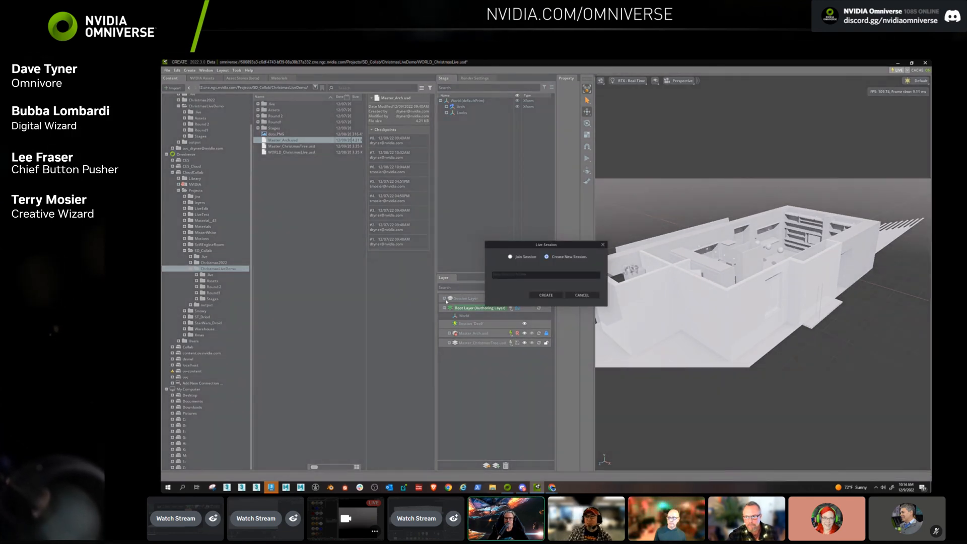
left_click(520, 277)
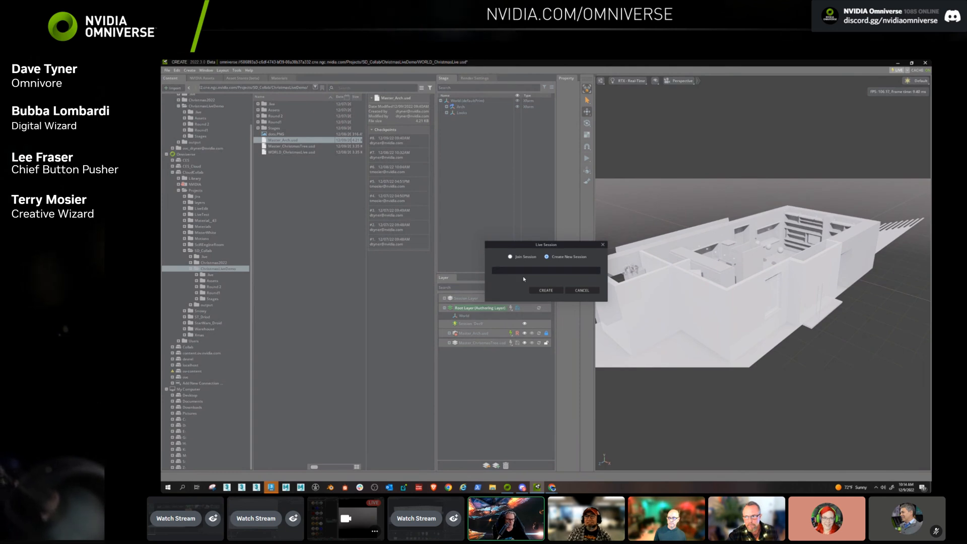
type("Dec8")
key("BackSpace")
type("9")
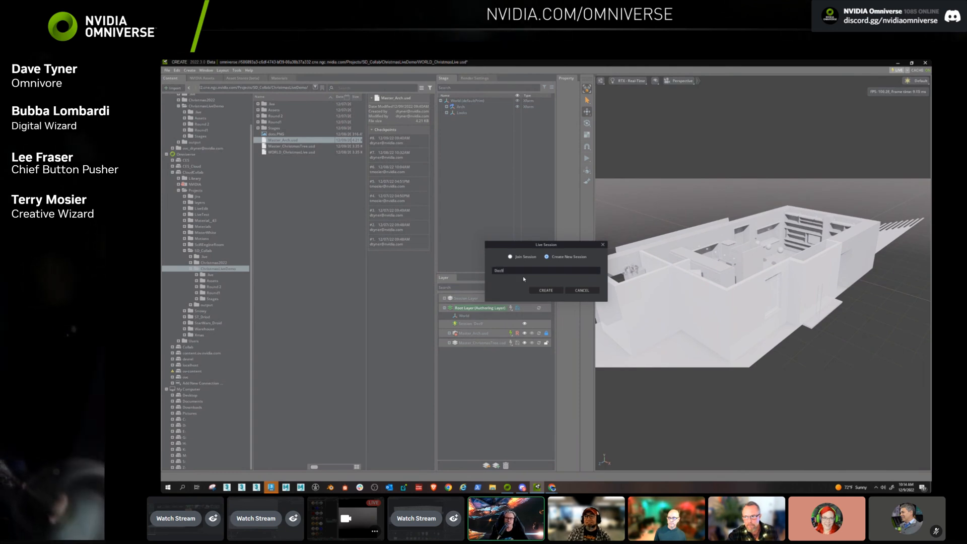
left_click(547, 291)
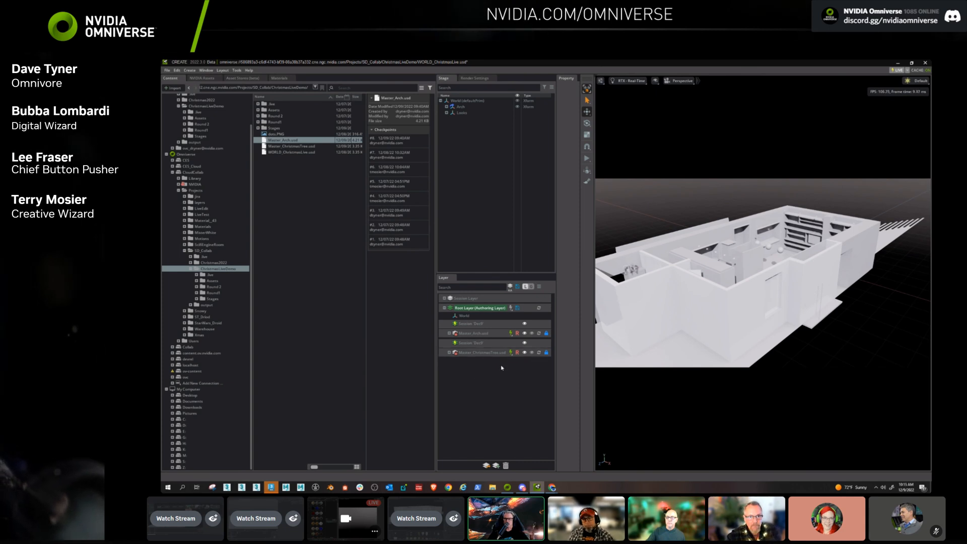
left_click(877, 487)
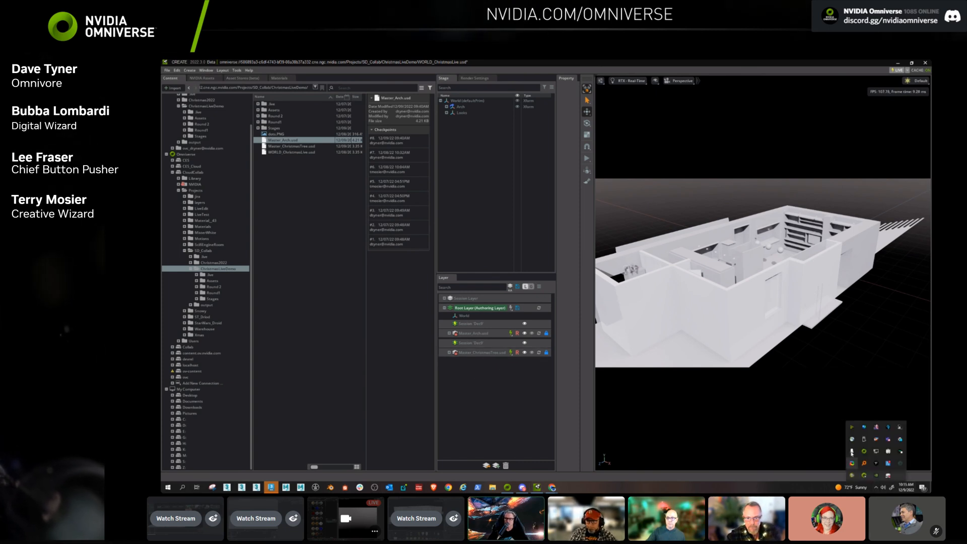
right_click(901, 440)
left_click(892, 433)
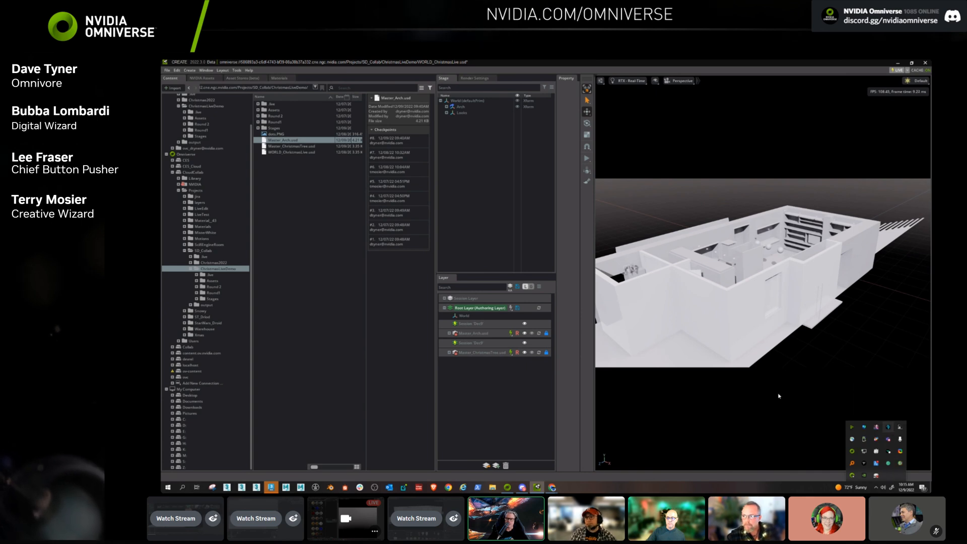
left_click(703, 415)
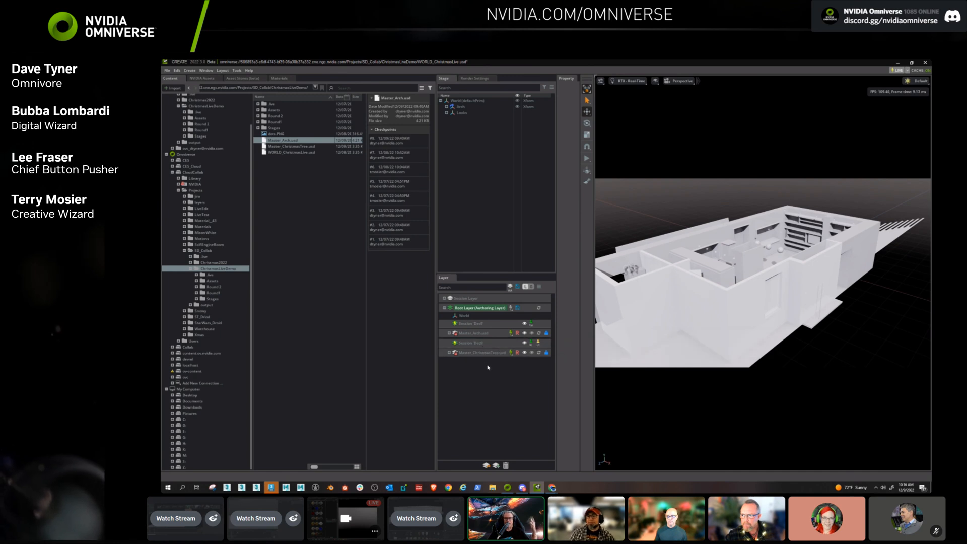
Check the live session options of the Master_ChristmasTree.usd layer and inspect the building's interior up close.
left_click(513, 355)
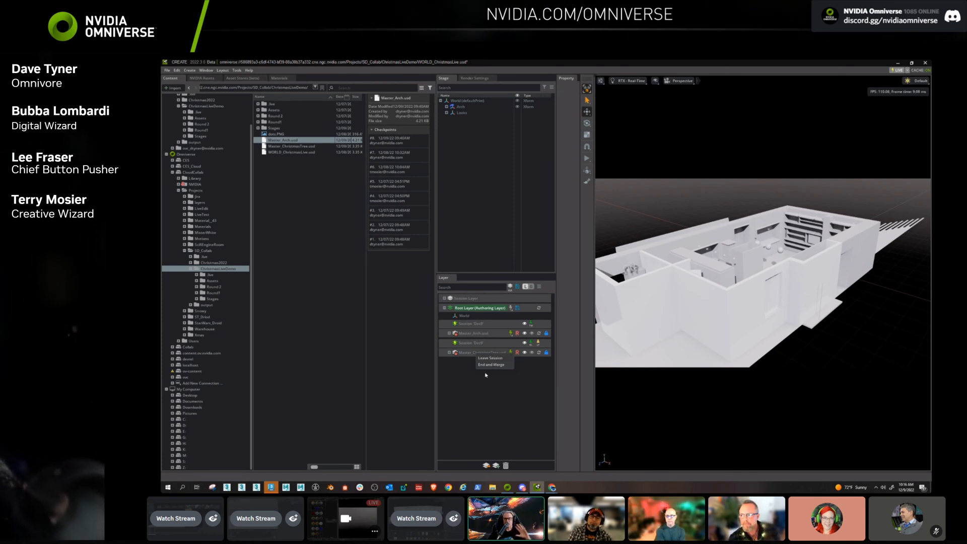
left_click(494, 405)
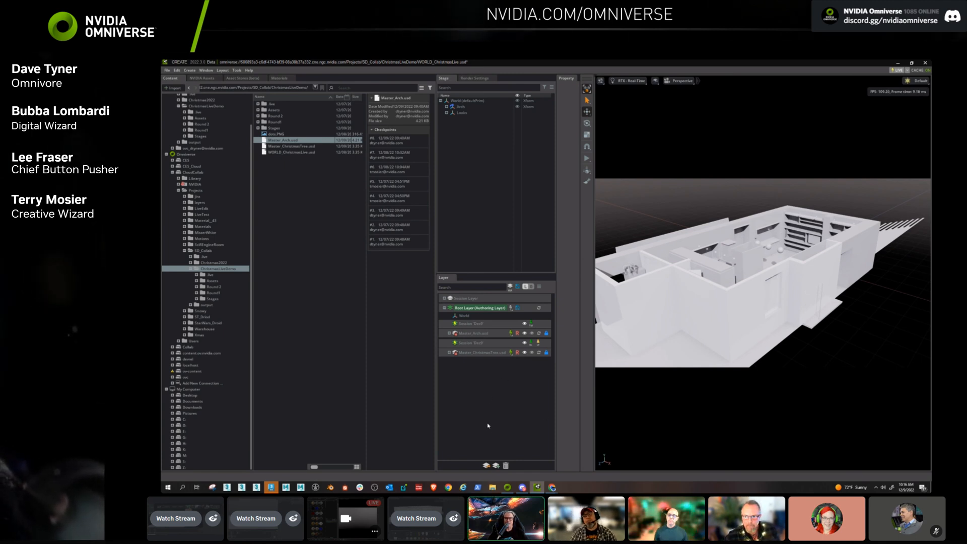
key("w")
right_click_drag(704, 354, 665, 378)
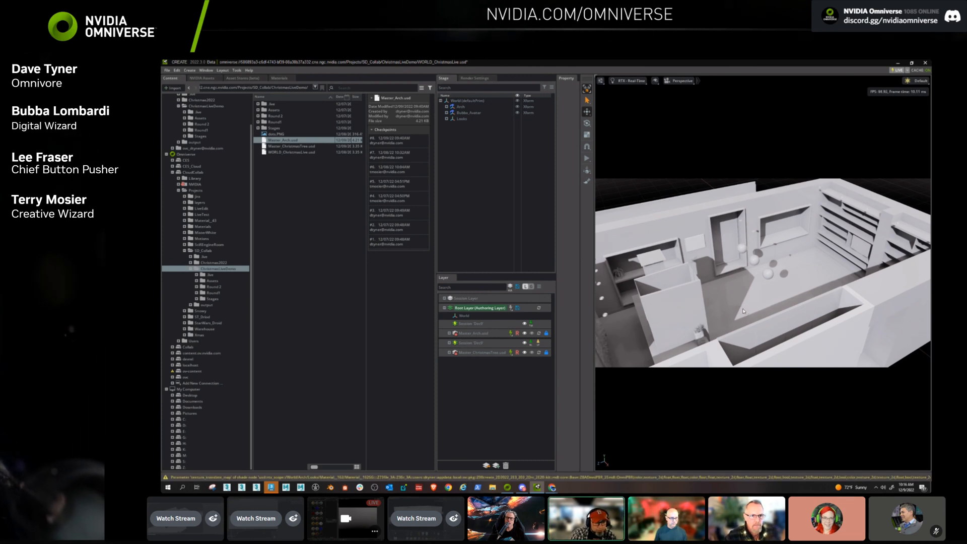
Check another participant's material work on the building, return to the WORLD_ChristmasLive stage and inspect the room from above.
left_click(451, 537)
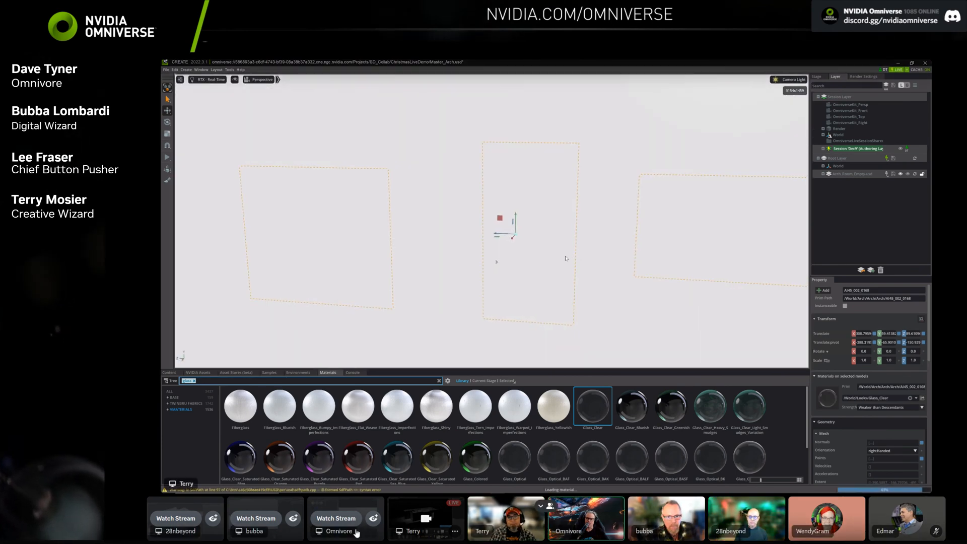
left_click(355, 532)
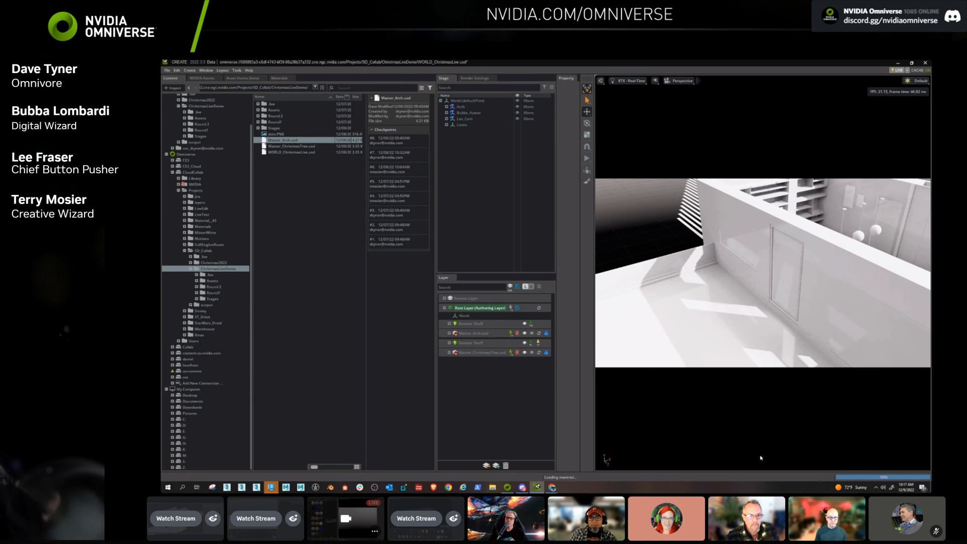
right_click_drag(734, 321, 551, 343)
key("w")
key("d")
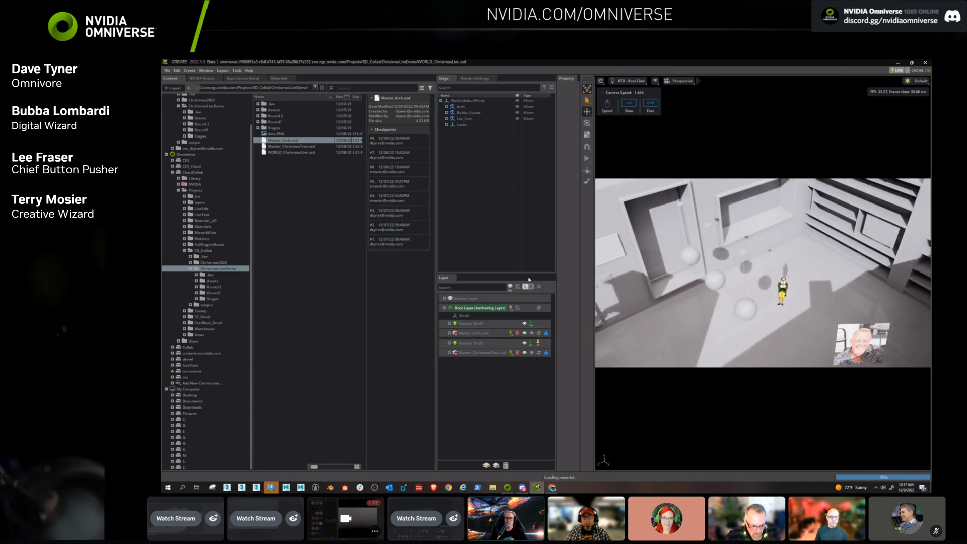
Open Master_ChristmasTree.usd and add Xmas_Tree.usd from the Assets/Christmas_Tree/Tree folder as a sublayer of its root layer.
double_click(284, 147)
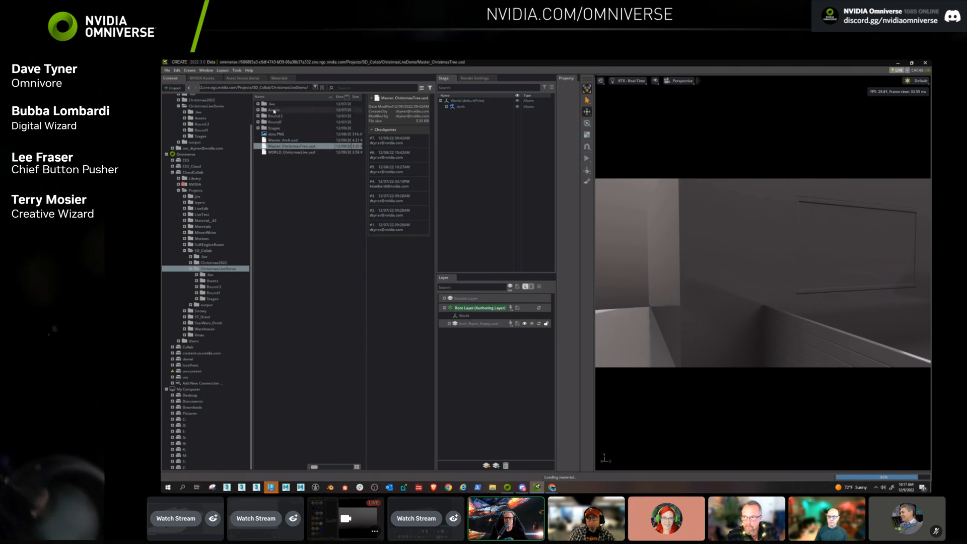
double_click(275, 110)
double_click(277, 111)
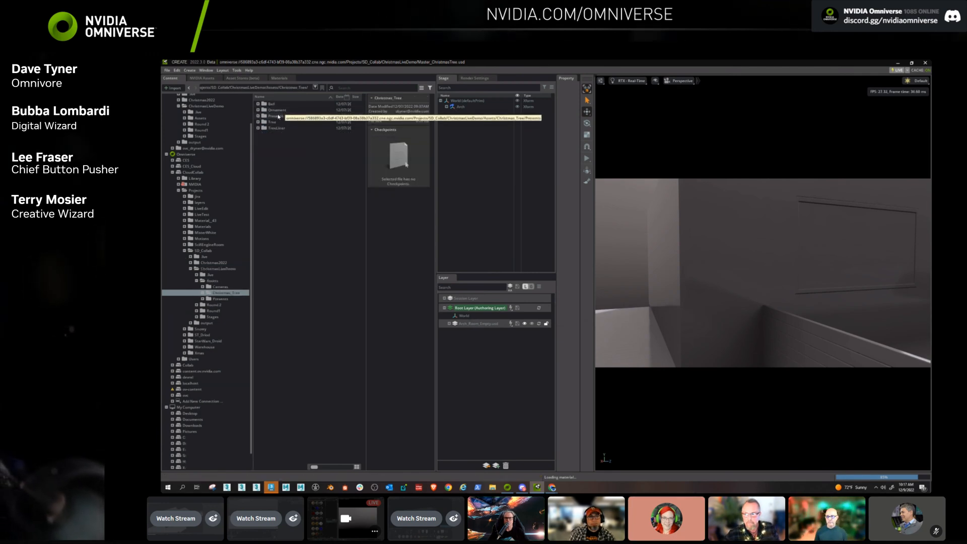
double_click(275, 122)
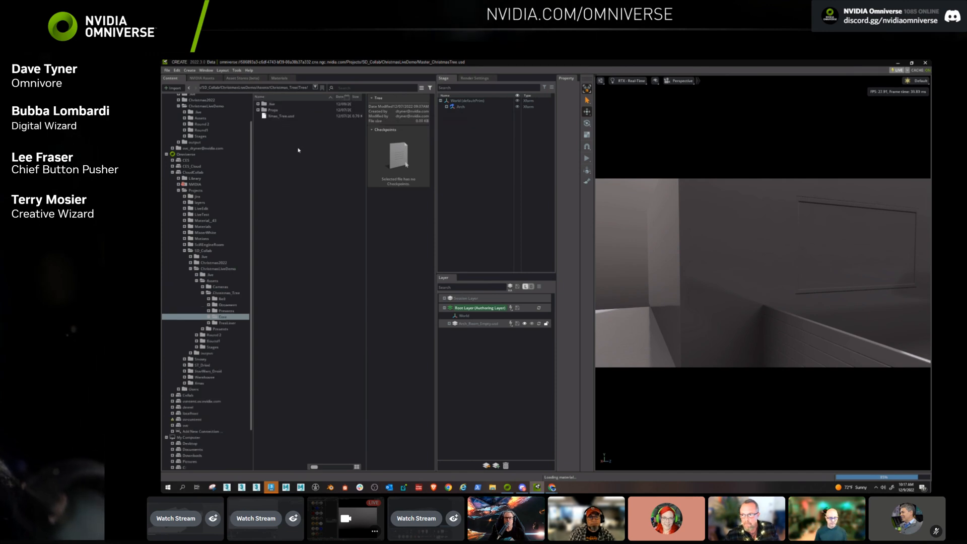
left_click_drag(273, 119, 495, 349)
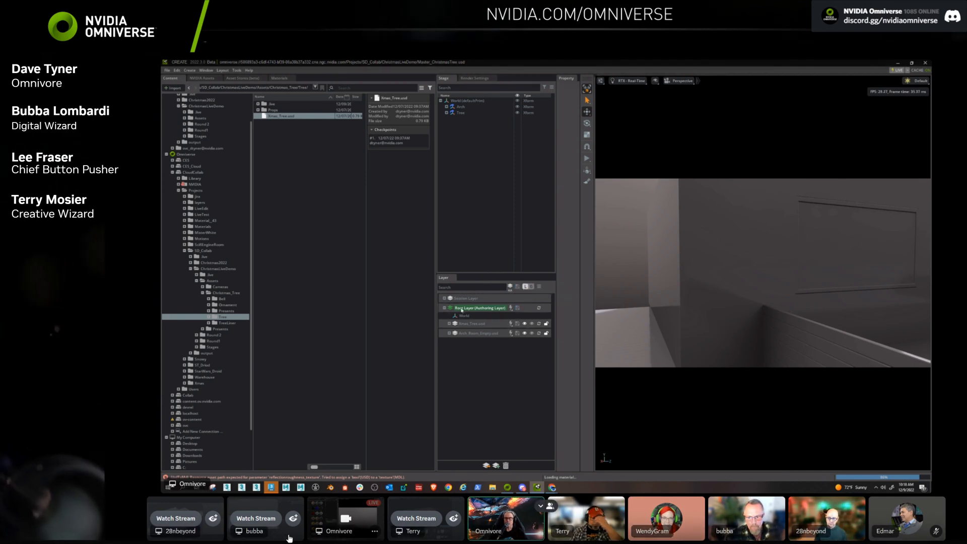
Check another participant's stream, create a live session named Dec9 on the Xmas_Tree.usd layer and bring the tree into view.
left_click(290, 537)
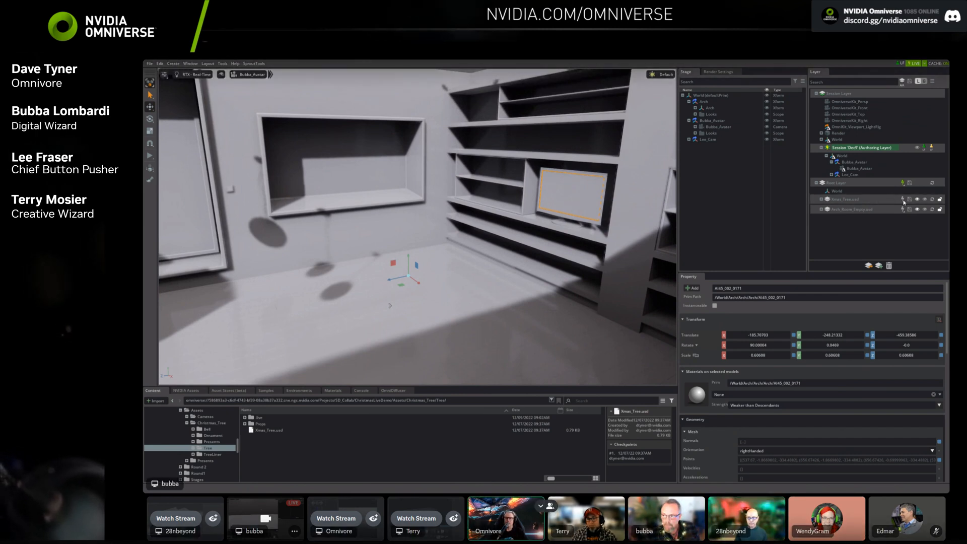
left_click(354, 534)
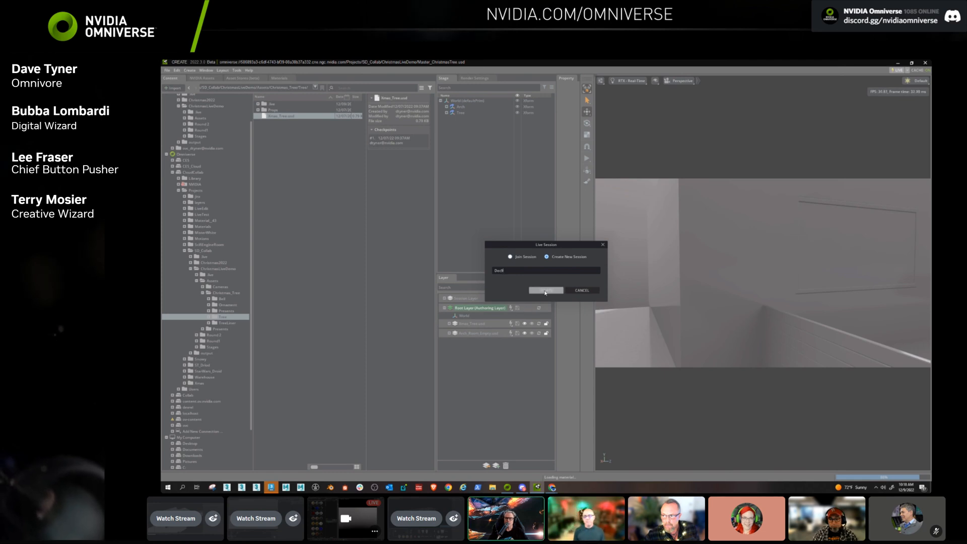
left_click(545, 291)
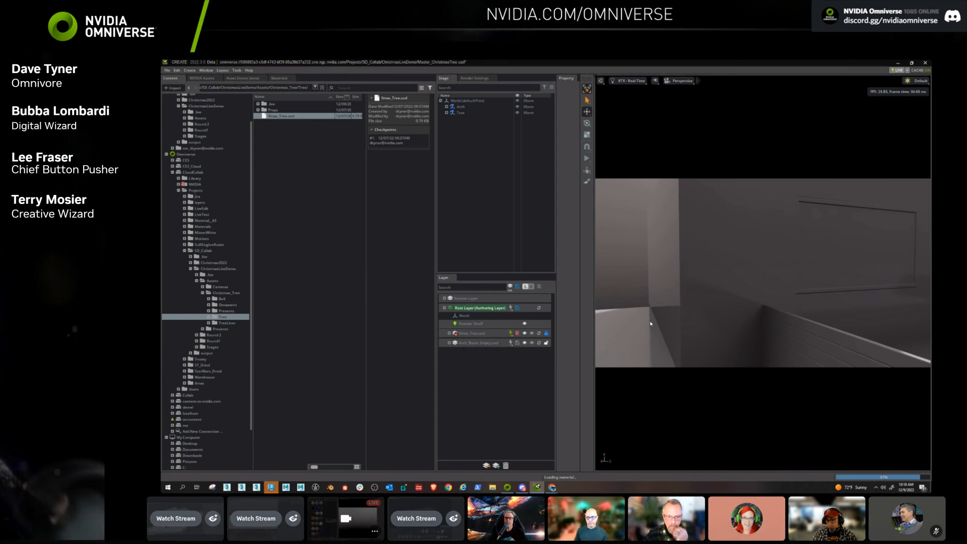
key("s")
right_click_drag(685, 274, 533, 354)
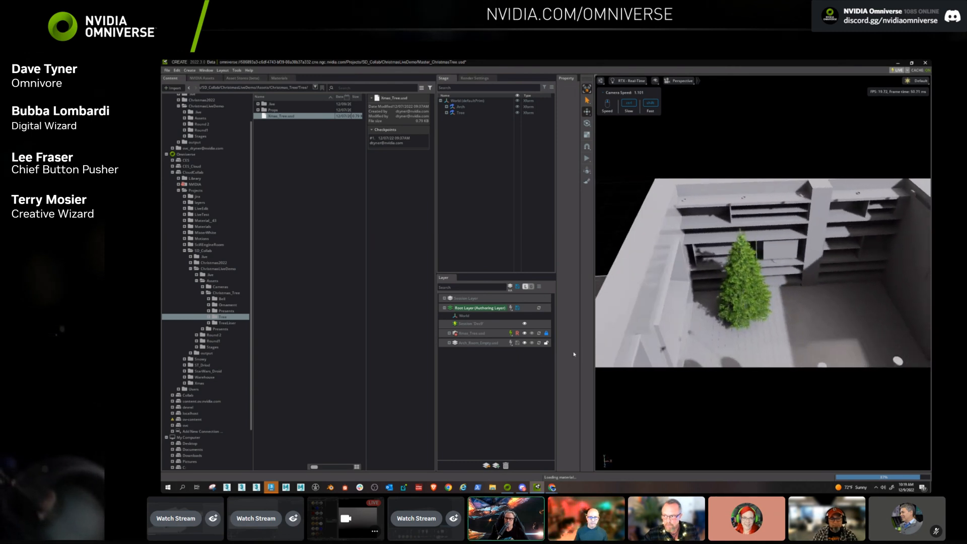
right_click_drag(689, 322, 668, 328)
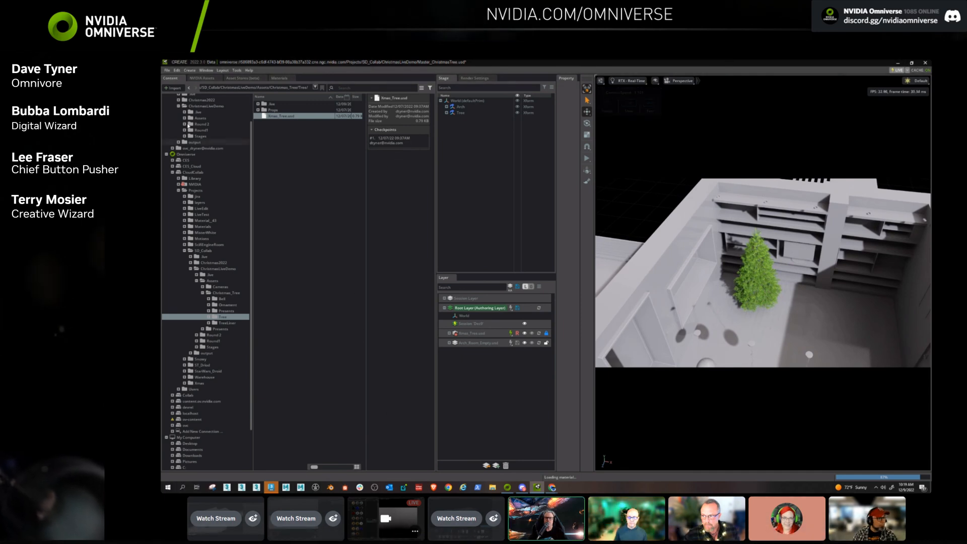
Reopen the recent WORLD_ChristmasLive.usd stage without saving the current one.
left_click(167, 70)
mouse_move(191, 93)
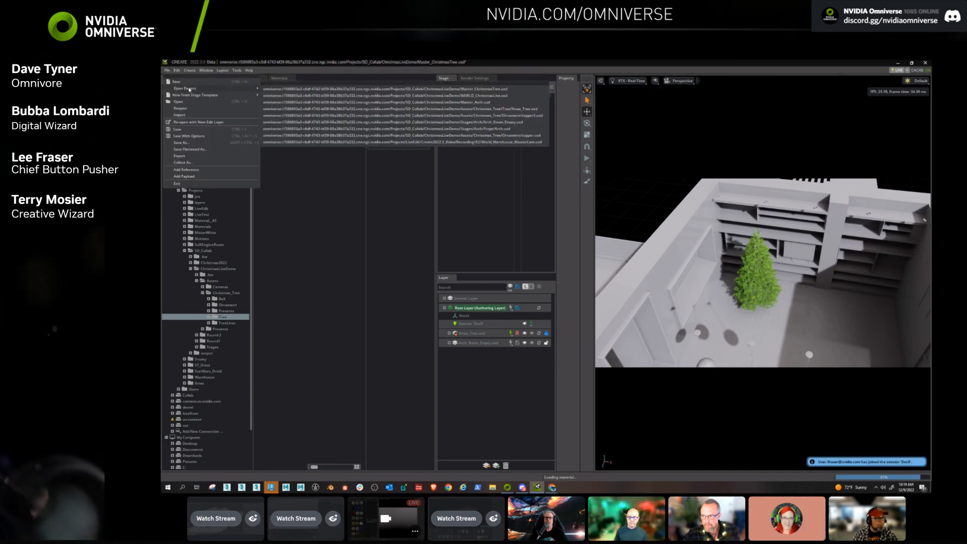
mouse_move(237, 89)
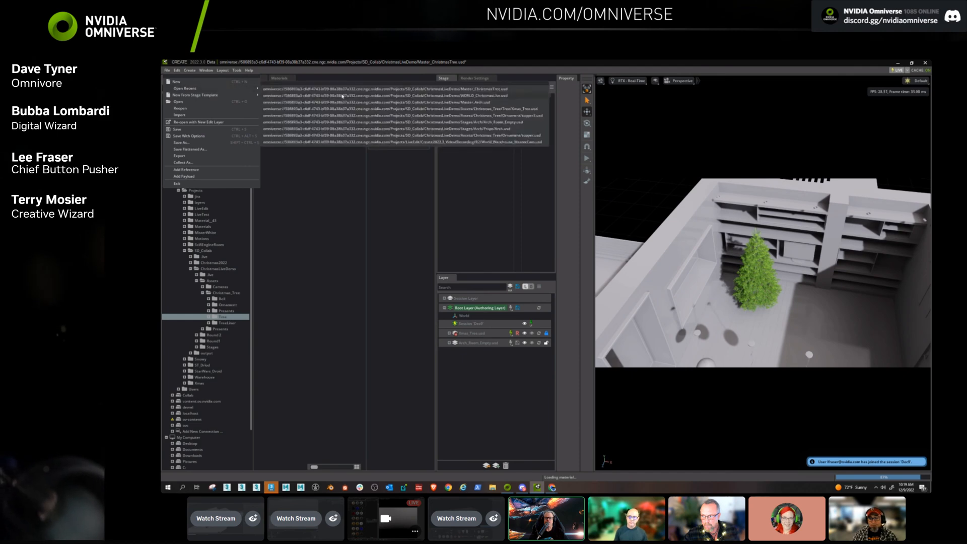
left_click(430, 96)
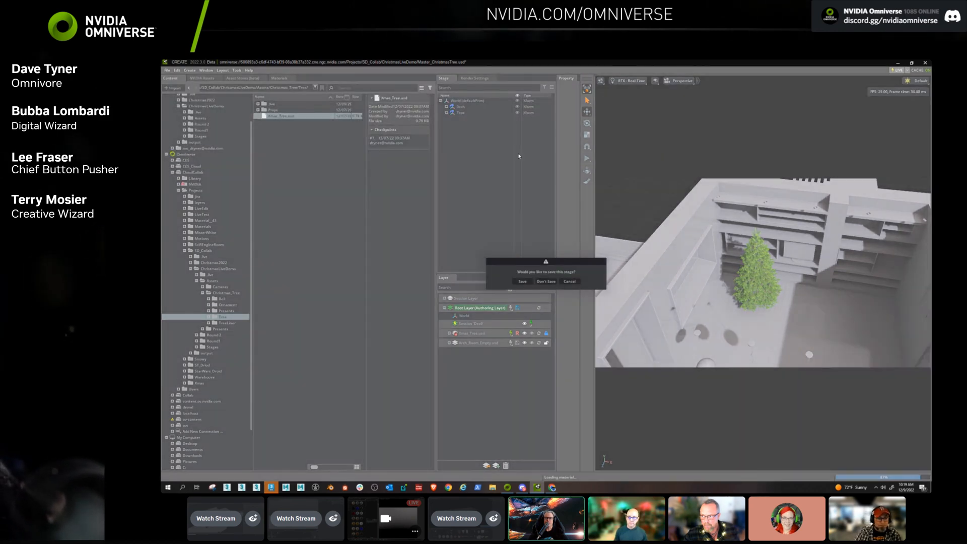
left_click(545, 282)
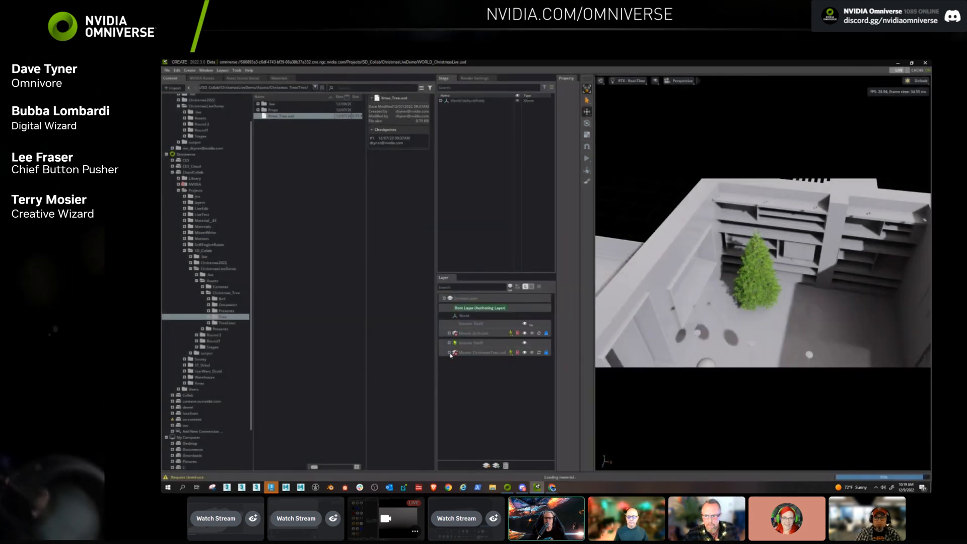
Join the Dec9 live session on the Xmas_Tree.usd layer nested under Master_ChristmasTree.usd and show the tree in the room.
left_click(450, 353)
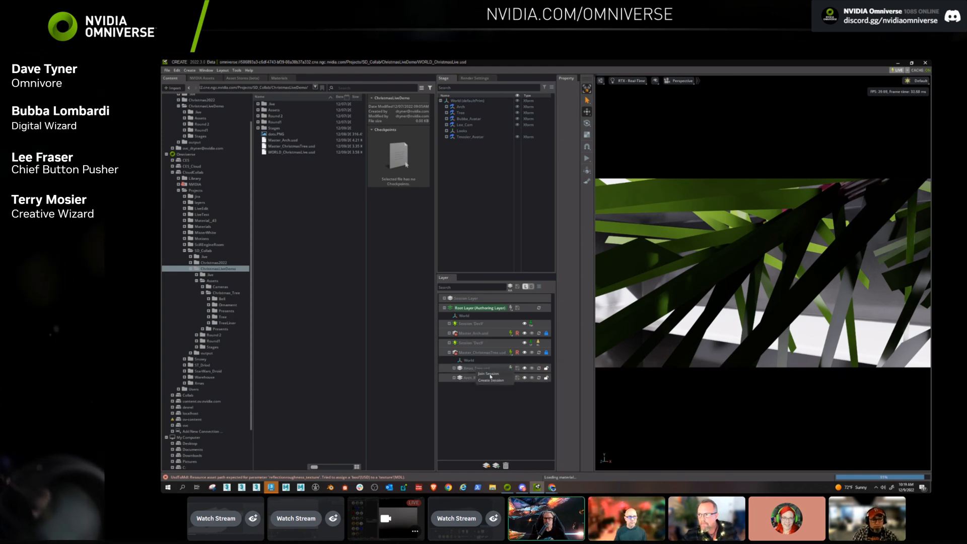
left_click(511, 368)
left_click(515, 260)
left_click(501, 270)
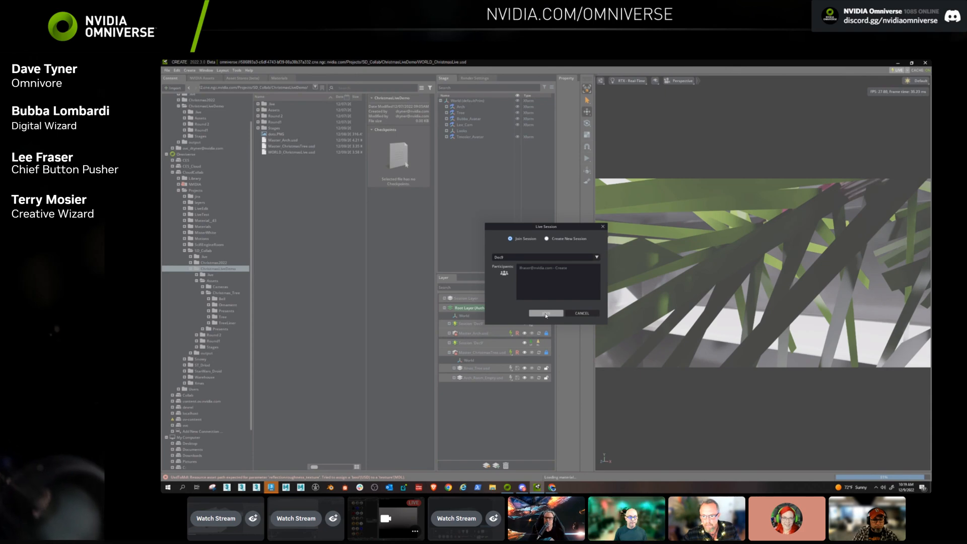
left_click(547, 314)
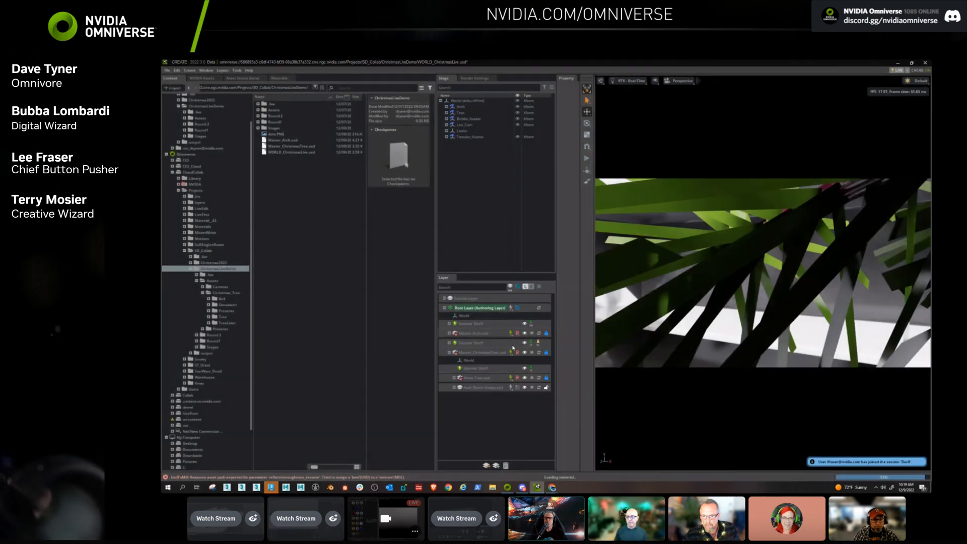
key("s")
right_click_drag(685, 354, 677, 395)
key("e")
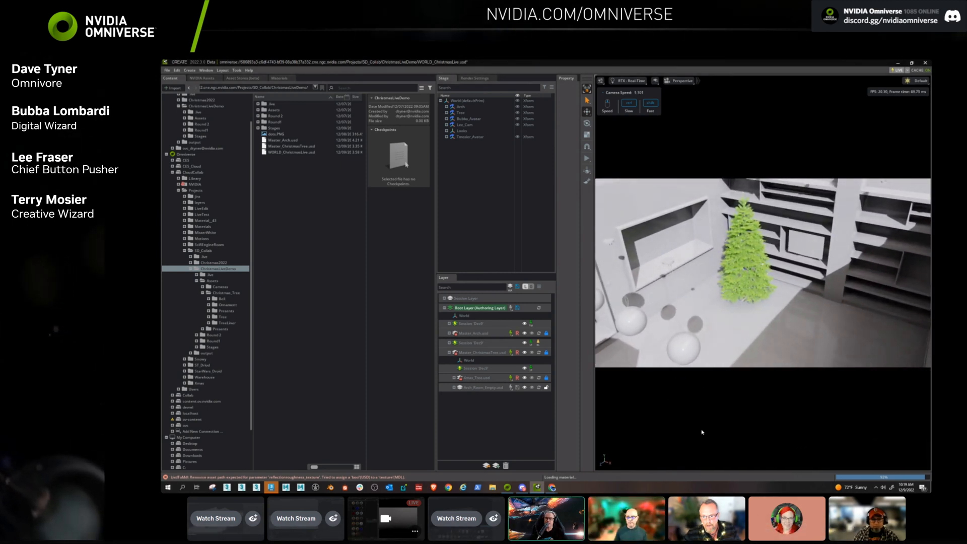
Switch to the participant's Maya stream and join the existing Dec9 live session for the Christmas tree.
left_click(221, 520)
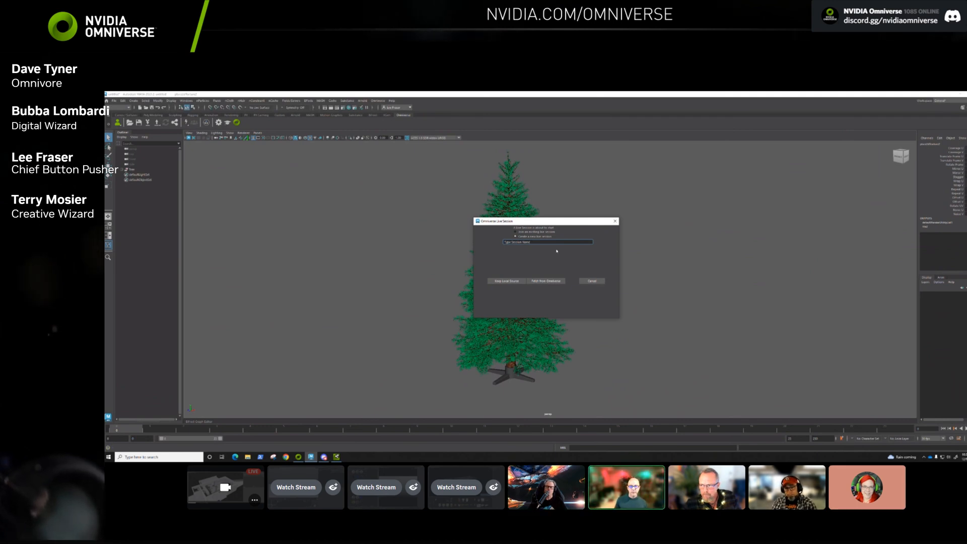
left_click(531, 231)
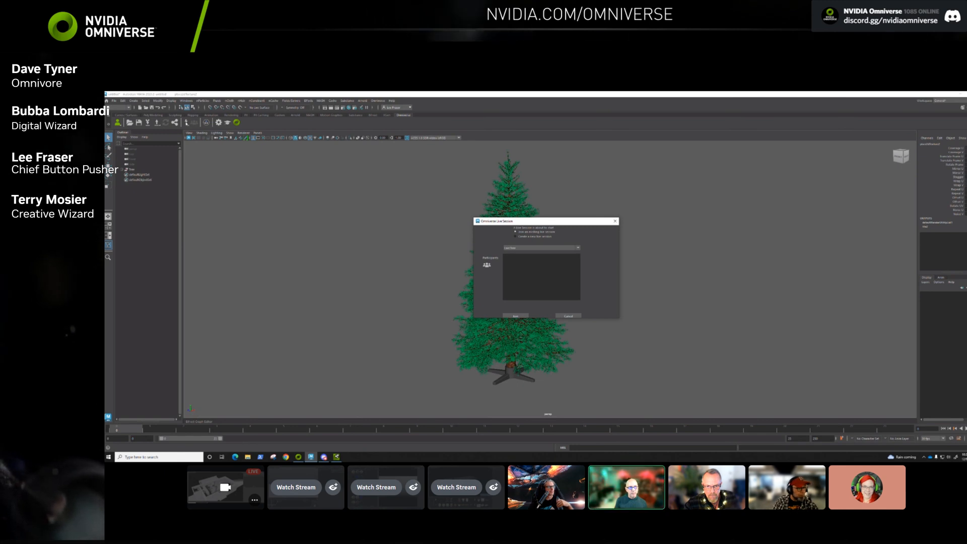
left_click_drag(585, 221, 408, 194)
left_click(335, 221)
left_click(335, 226)
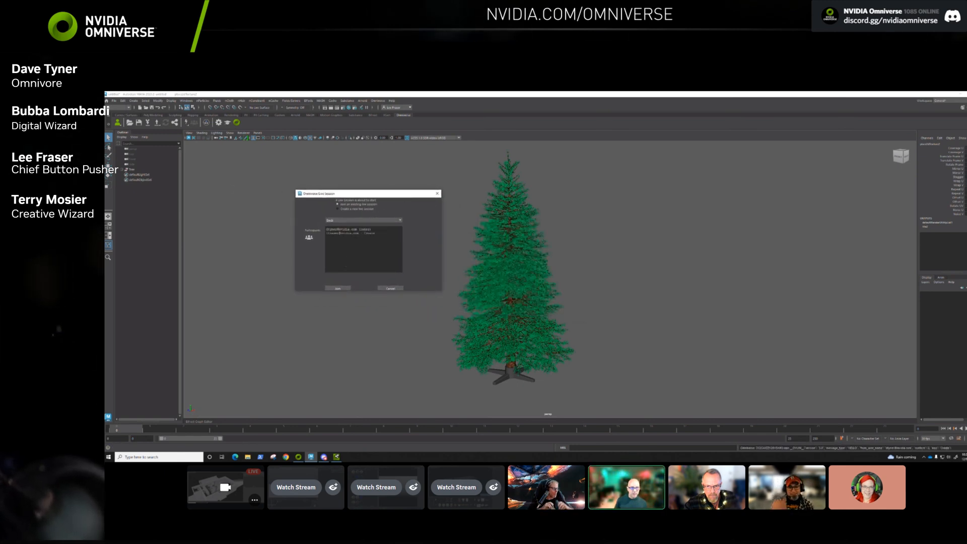
left_click(338, 289)
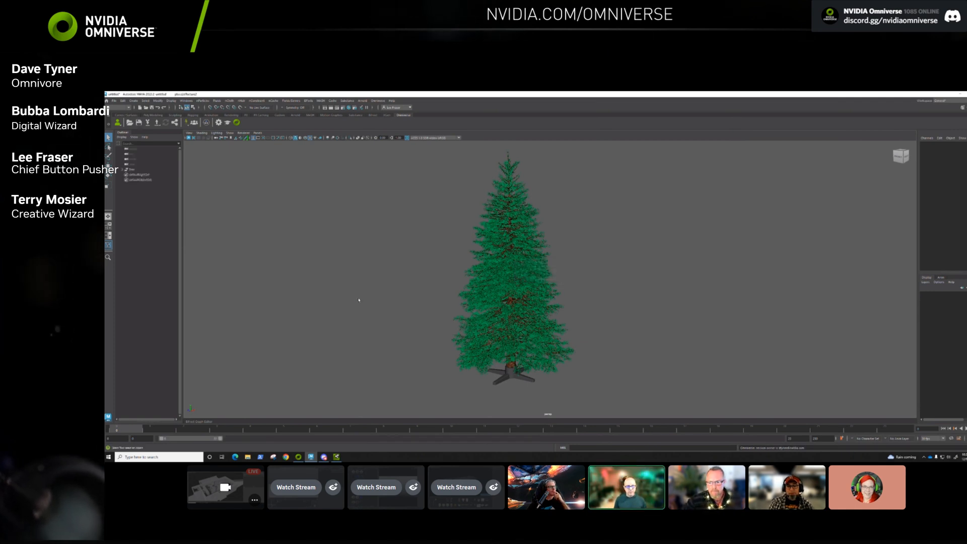
Examine the Christmas tree model in Maya up close and from several angles, ending on the whole tree.
key("f")
mouse_move(684, 268)
right_mouse_down("alt")
mouse_move(393, 265)
mouse_move(688, 272)
mouse_move(595, 294)
right_mouse_up("alt")
mouse_move(595, 295)
left_mouse_down("alt")
mouse_move(554, 281)
mouse_move(541, 223)
left_mouse_up("alt")
right_click_drag(701, 242, 560, 237, "alt")
right_click_drag(685, 210, 538, 243, "alt")
middle_click_drag(538, 243, 497, 340, "alt")
right_click_drag(592, 289, 552, 288, "alt")
left_click_drag(594, 266, 595, 263, "alt")
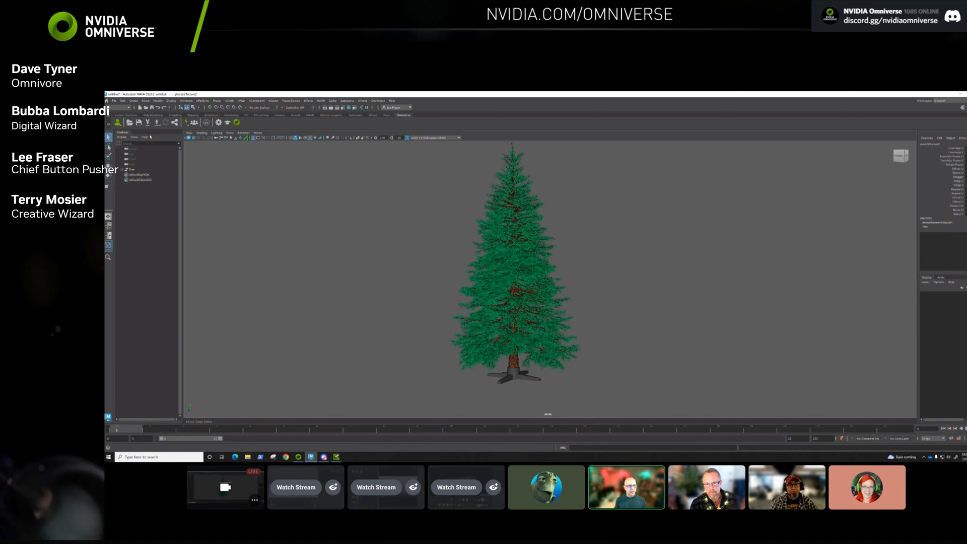
Import the Bifrost ornament Maya file into the tree scene and clear the selection.
left_click(114, 100)
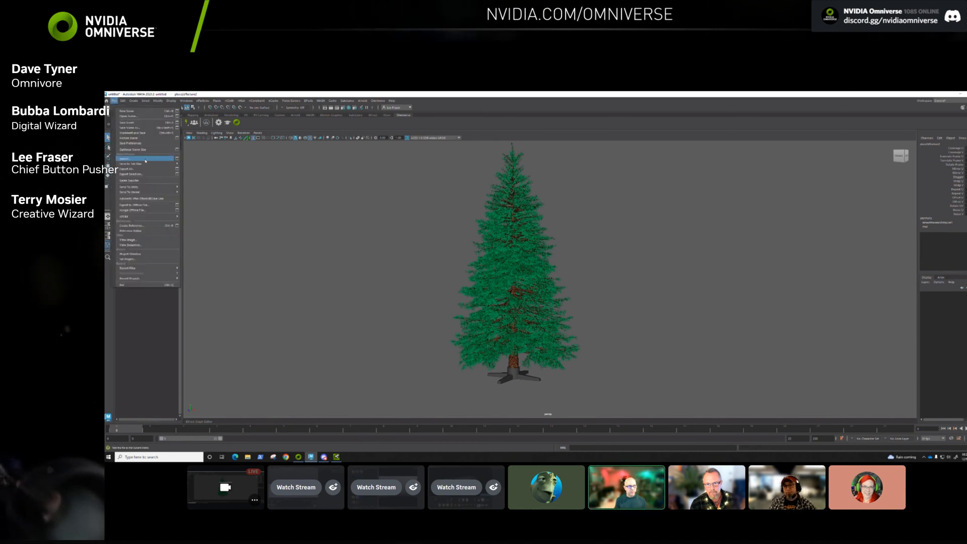
left_click(131, 159)
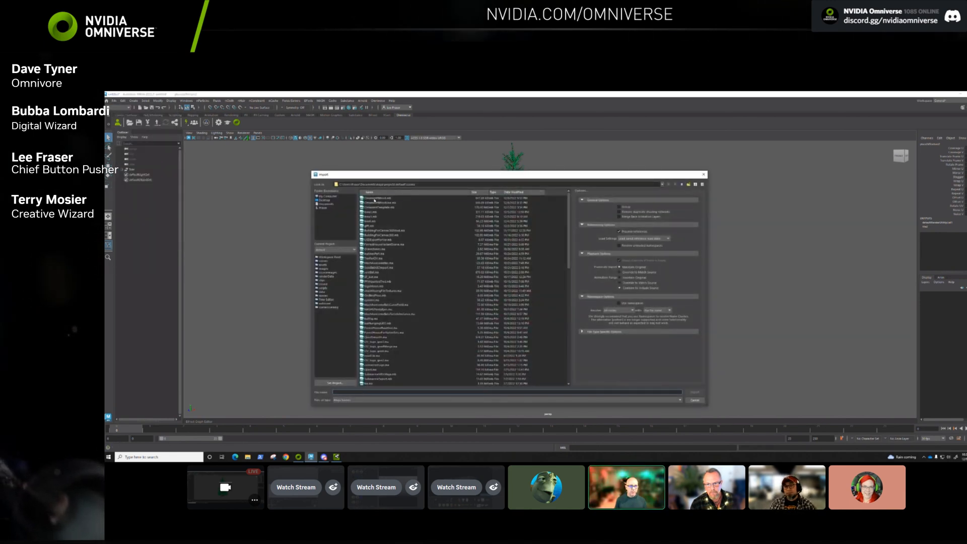
left_click(376, 198)
left_click(695, 393)
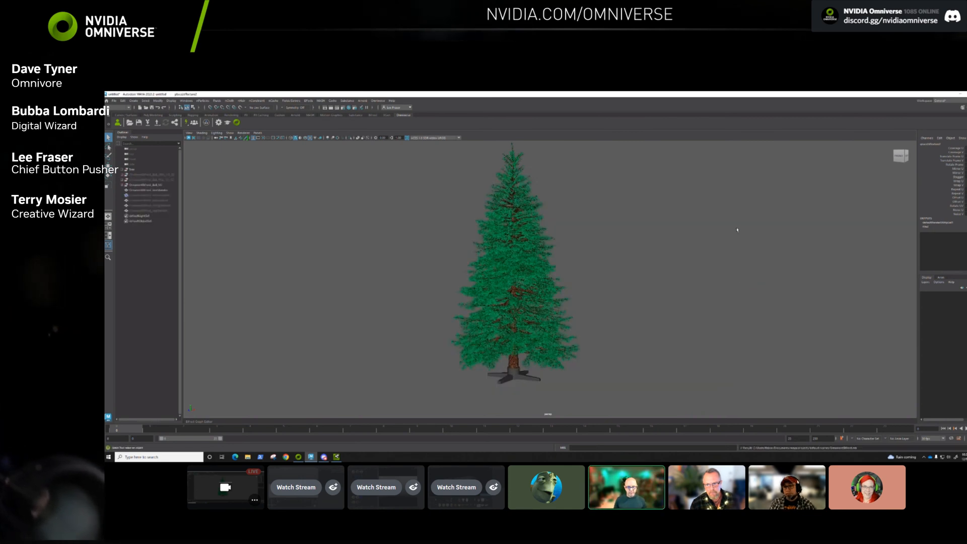
left_click(738, 230)
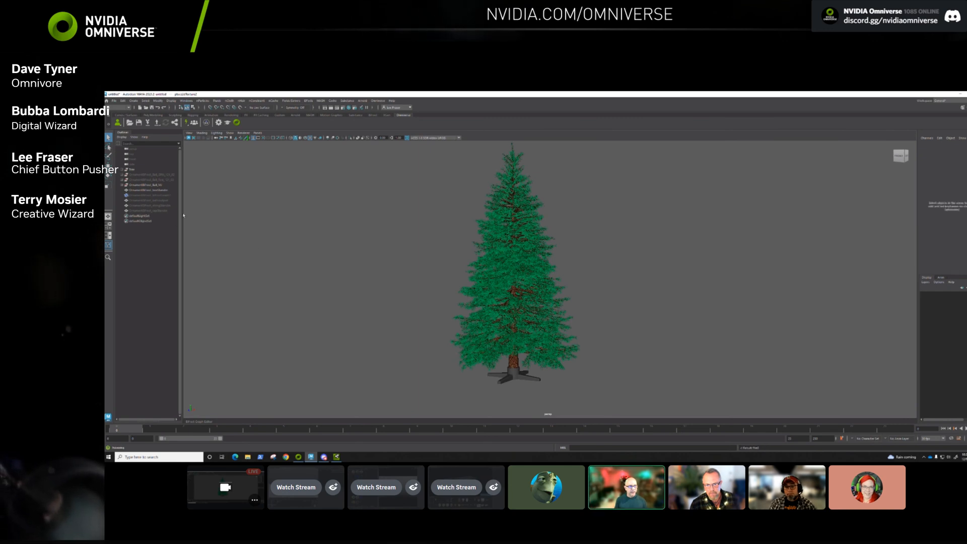
Select the cone-shaped mesh surrounding the tree's branches and open the Bifrost Graph Editor.
left_click(512, 247)
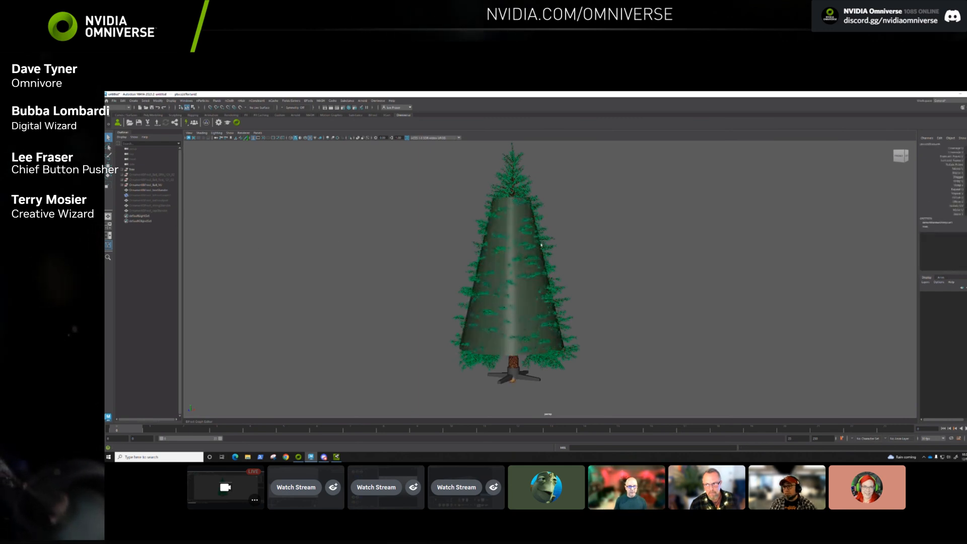
left_click_drag(610, 282, 515, 313, "alt")
left_click(512, 304)
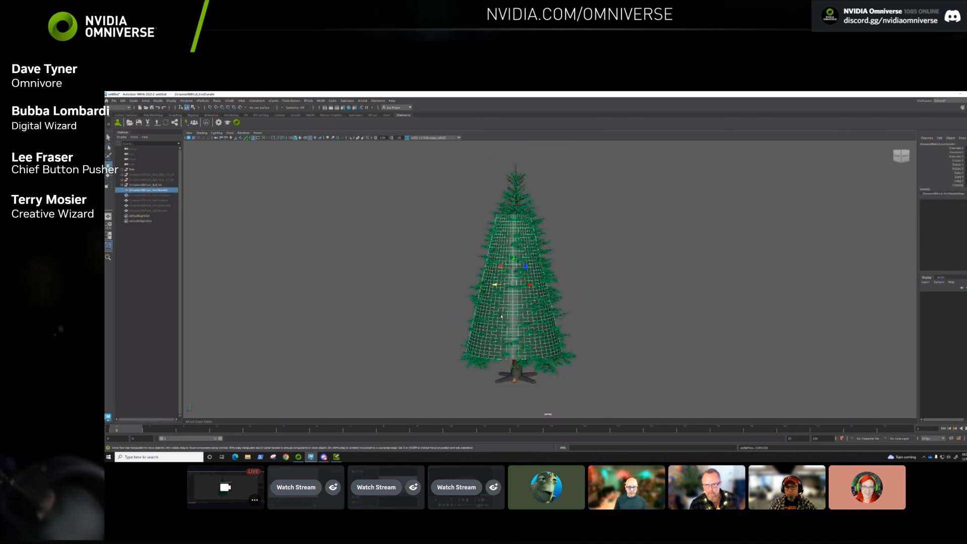
left_click_drag(496, 286, 318, 322, "alt")
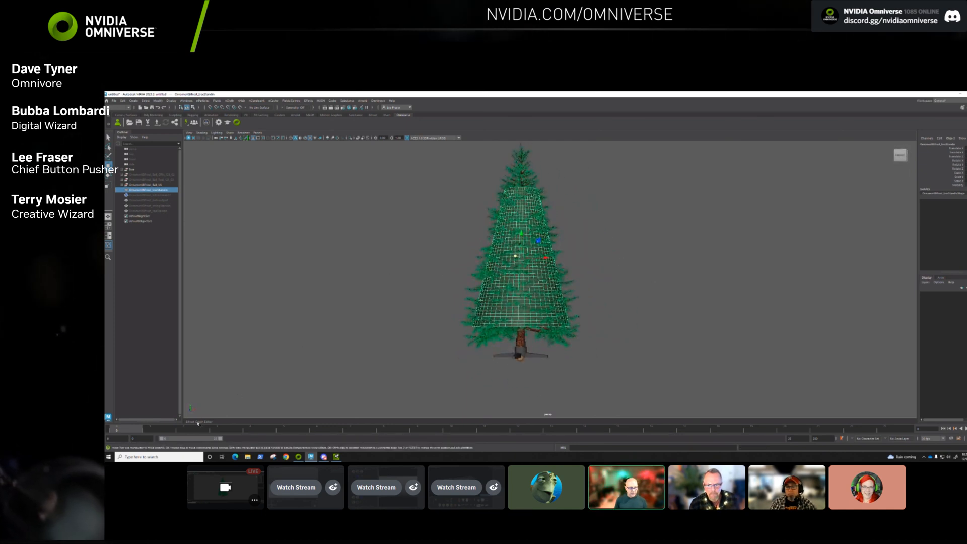
left_click(198, 423)
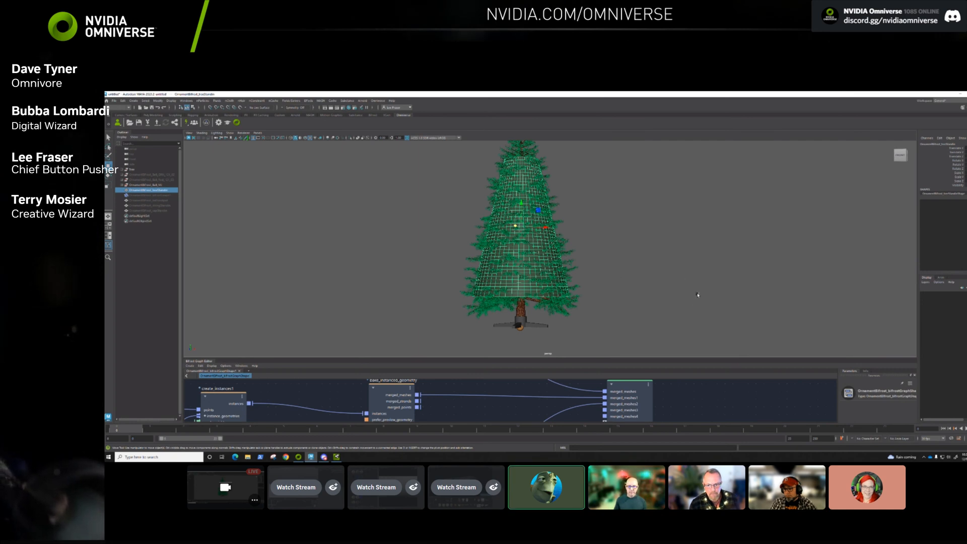
Inspect the cone mesh and the lower part of the tree from several angles beside the Bifrost graph.
left_click_drag(635, 256, 610, 258, "alt")
right_click_drag(665, 270, 590, 244, "alt")
mouse_move(590, 243)
left_mouse_down("alt")
mouse_move(582, 250)
mouse_move(613, 247)
mouse_move(587, 242)
left_mouse_up("alt")
right_click_drag(587, 242, 622, 286, "alt")
mouse_move(622, 286)
left_mouse_down("alt")
mouse_move(614, 298)
mouse_move(623, 274)
left_mouse_up("alt")
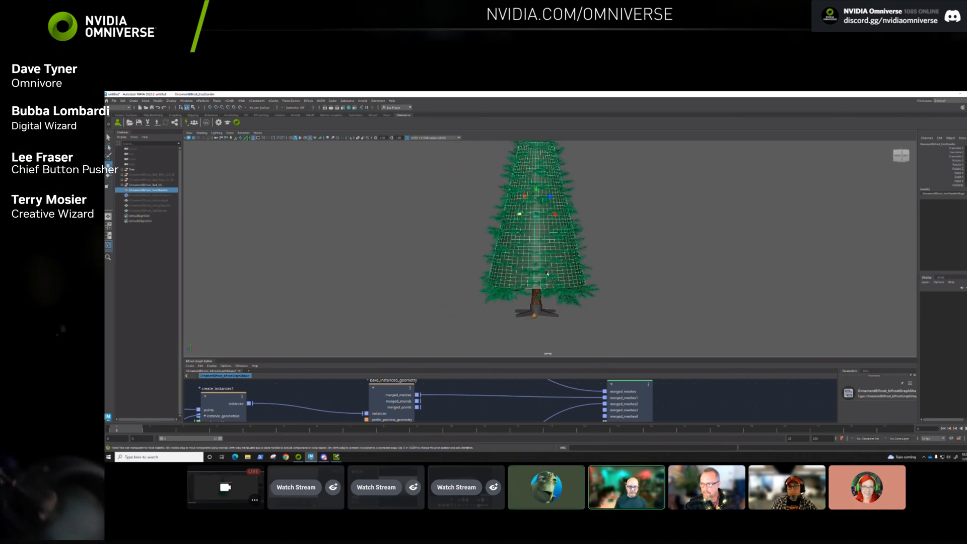
right_click_drag(623, 275, 666, 279, "alt")
left_click_drag(666, 279, 665, 253, "alt")
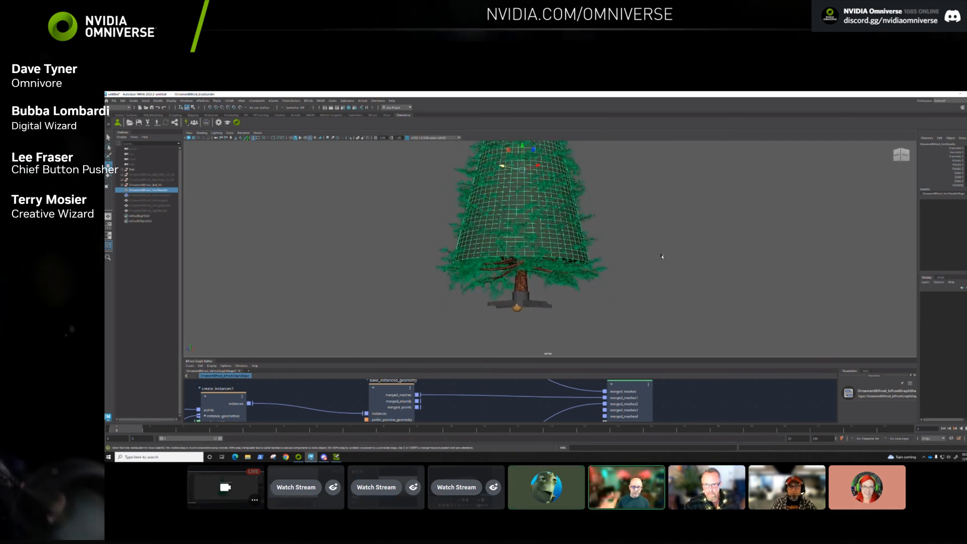
Select the Christmas tree model and hide it, leaving the cone-shaped stand-in mesh in view.
left_click_drag(658, 218, 640, 241, "alt")
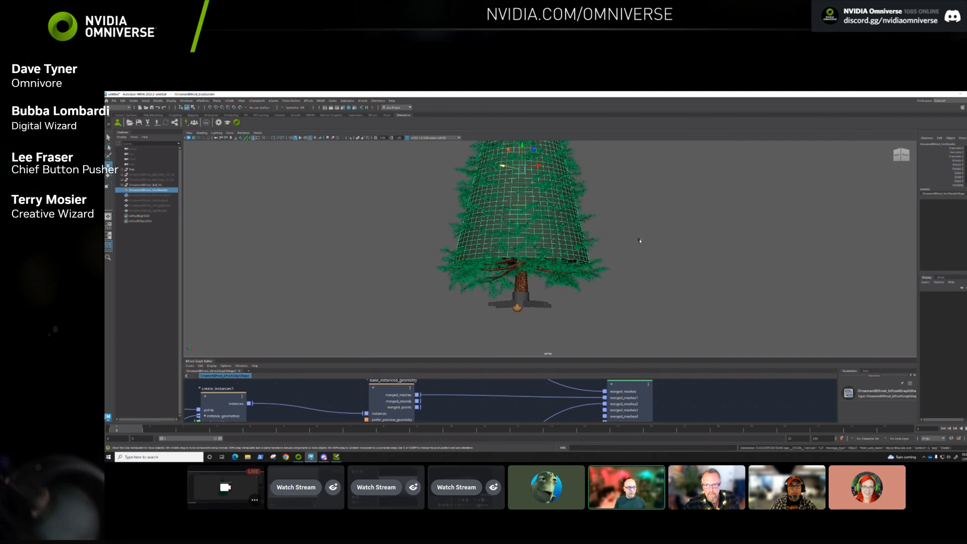
left_click_drag(692, 244, 560, 318, "alt")
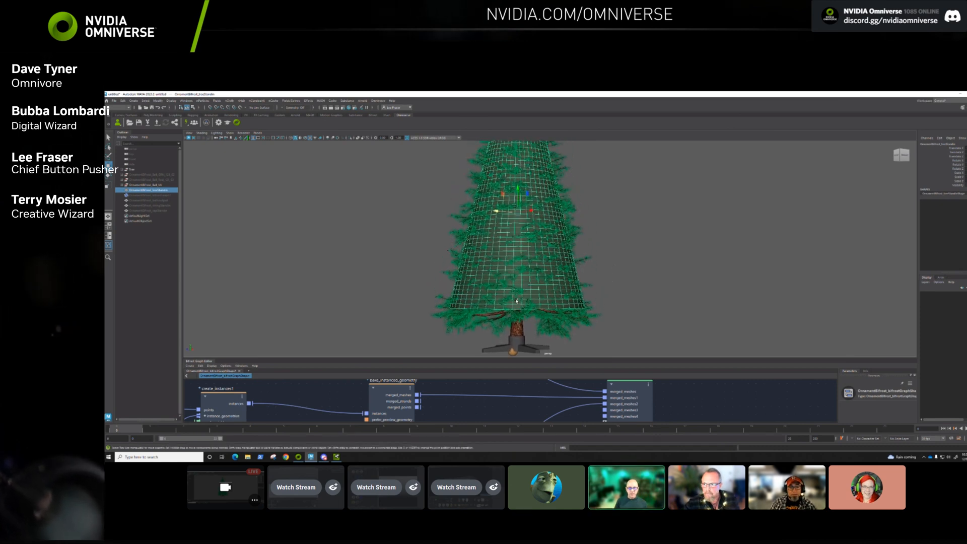
left_click_drag(655, 240, 610, 235, "alt")
left_click(160, 171)
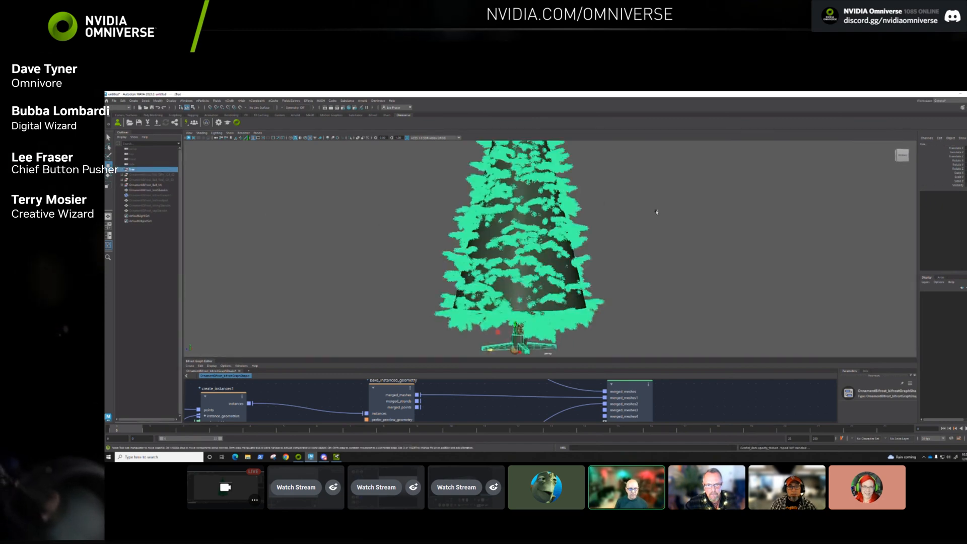
key("ctrl+h")
Select the source ball ornament beneath the cone and inspect both from below.
left_click_drag(583, 178, 641, 224, "alt")
mouse_move(593, 262)
middle_mouse_down("alt")
mouse_move(601, 196)
mouse_move(611, 257)
middle_mouse_up("alt")
left_click(522, 259)
right_click_drag(611, 257, 570, 263, "alt")
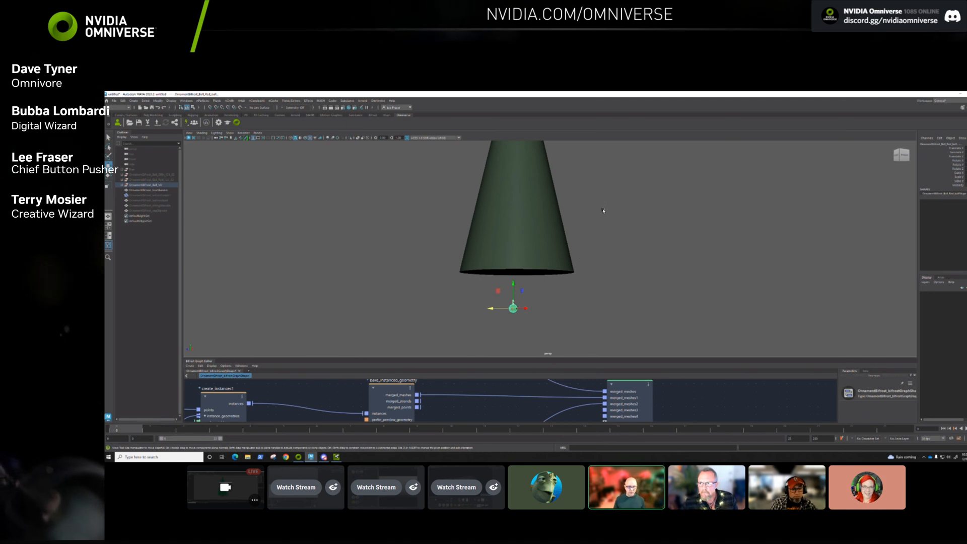
mouse_move(598, 286)
left_mouse_down("alt")
mouse_move(599, 270)
mouse_move(606, 276)
left_mouse_up("alt")
Enlarge the Bifrost Graph Editor to show the whole ornament graph and select the scatter_points node.
left_click_drag(519, 363, 519, 283)
scroll(660, 348, "down", 5)
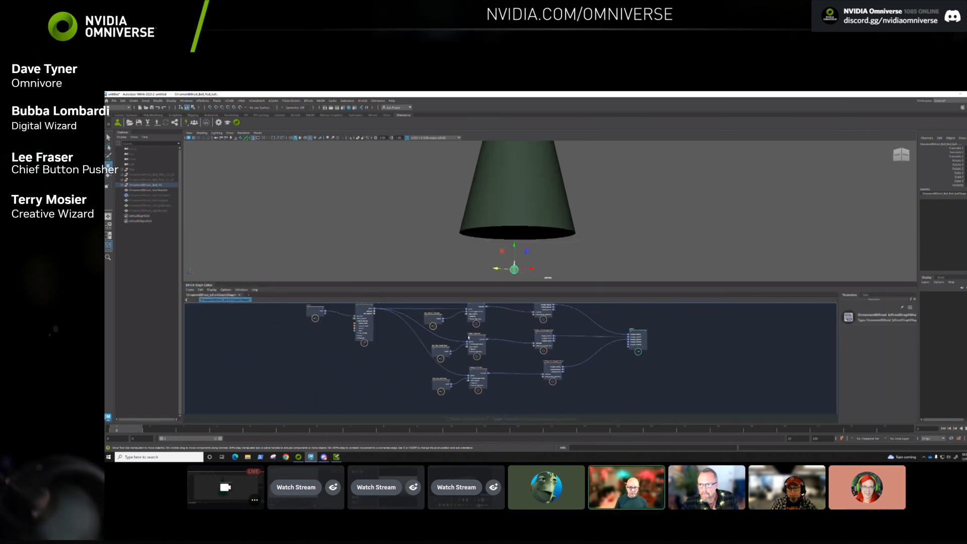
middle_click_drag(648, 344, 688, 365, "alt")
left_click(356, 333)
left_click(405, 334)
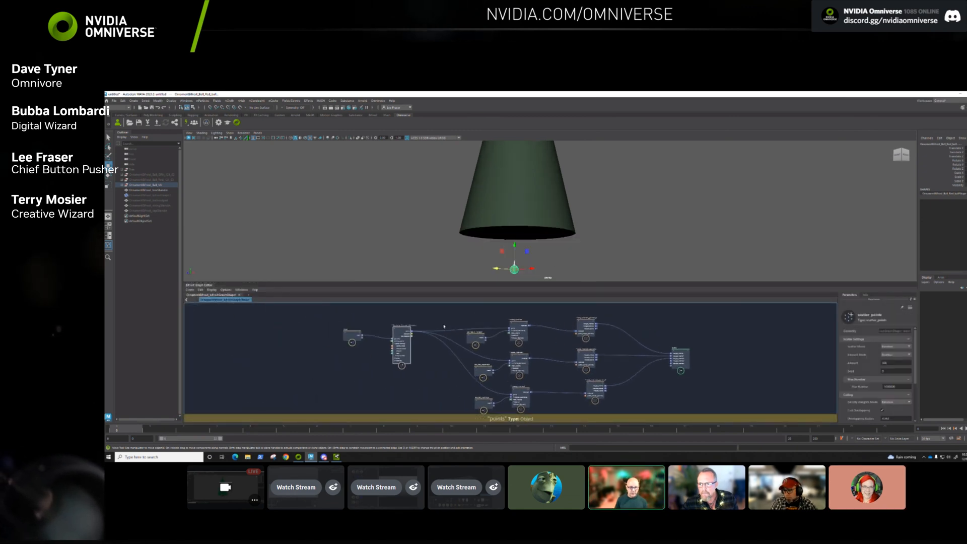
Reposition the scatter_points node in the graph and unhide the Bifrost graph object holding the scattered ornaments.
scroll(459, 348, "up", 4)
middle_click_drag(460, 348, 449, 400, "alt")
left_click_drag(396, 347, 404, 358)
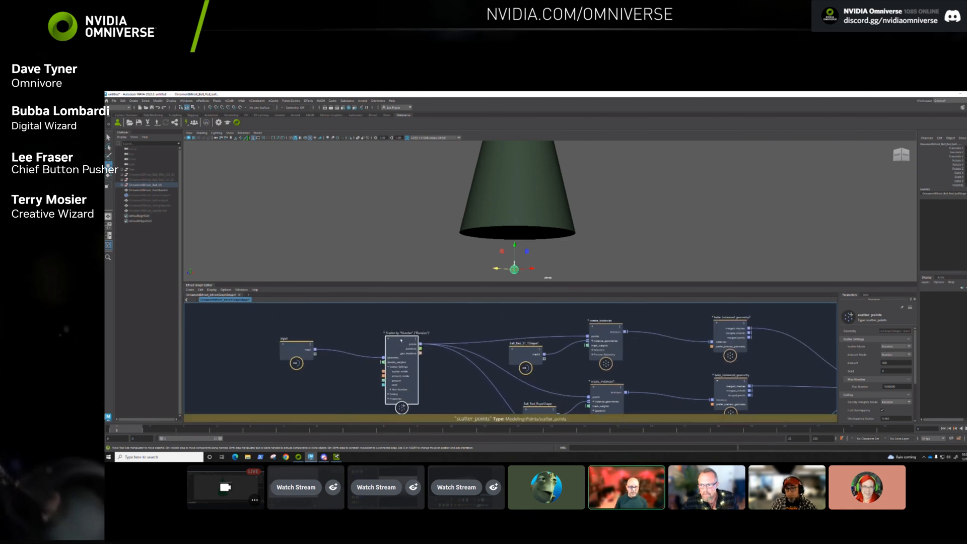
left_click(166, 195)
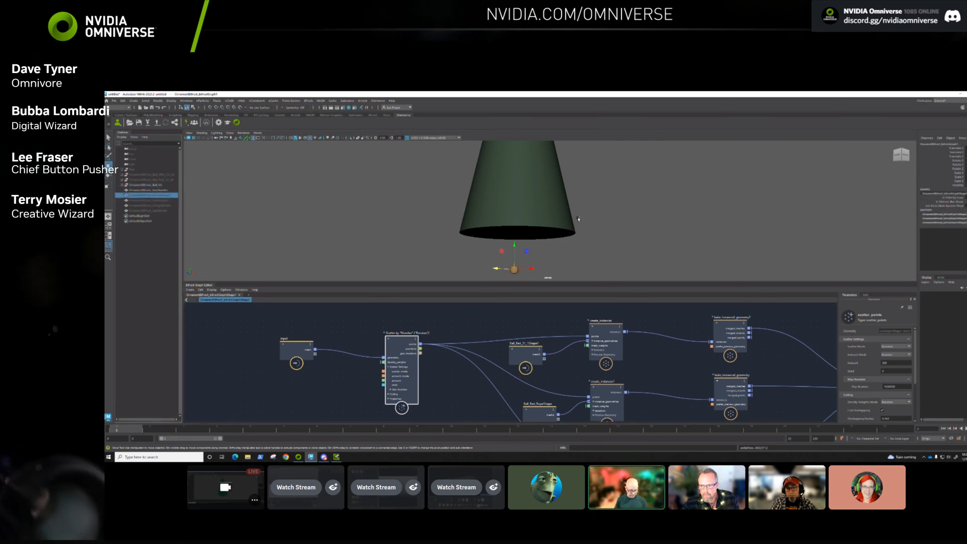
left_click_drag(399, 342, 402, 331)
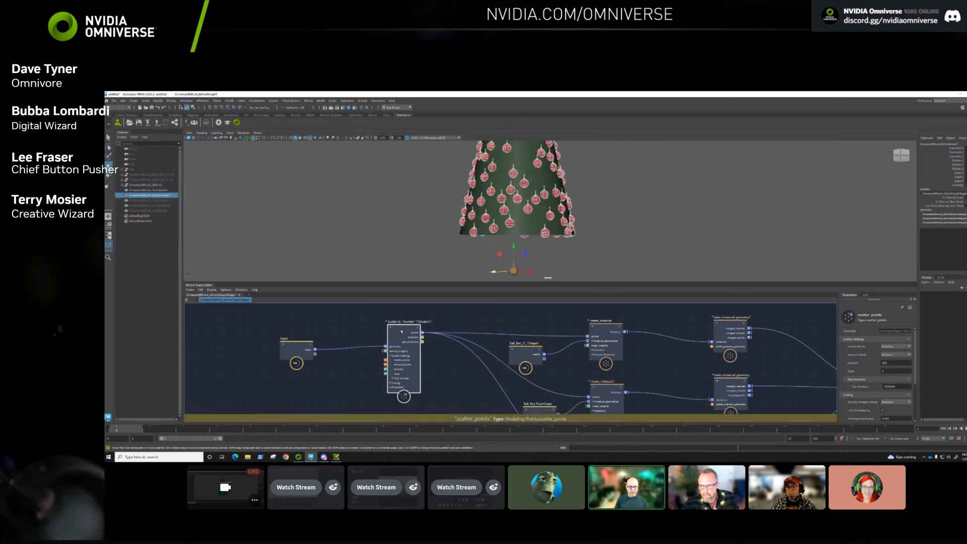
Examine the ball, rope and cap input nodes with their instancing branches, then return to the scatter_points node.
middle_click_drag(637, 358, 635, 294, "alt")
middle_click_drag(484, 352, 458, 398, "alt")
left_click(504, 336)
middle_click_drag(523, 395, 513, 331, "alt")
left_click(518, 372)
left_click(504, 389)
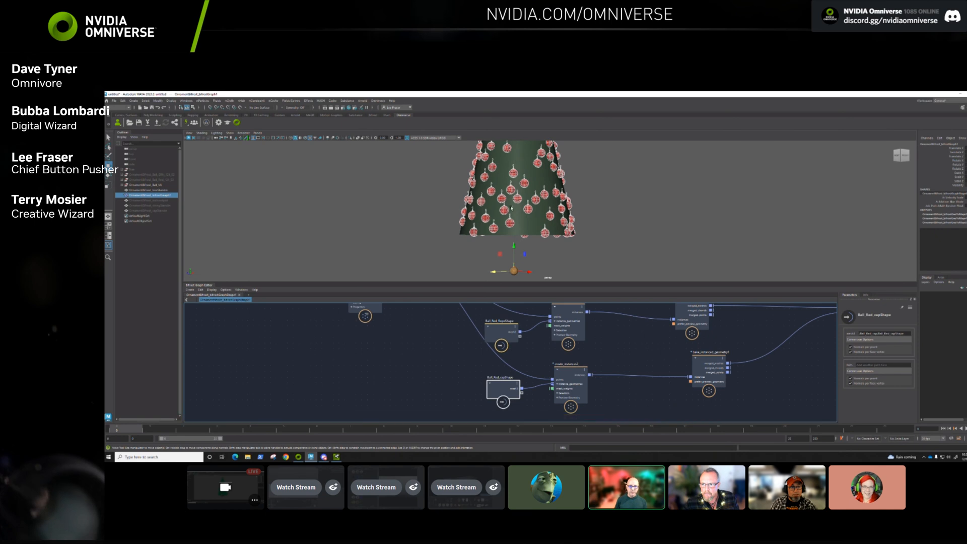
middle_click_drag(421, 312, 451, 365, "alt")
left_click(403, 338)
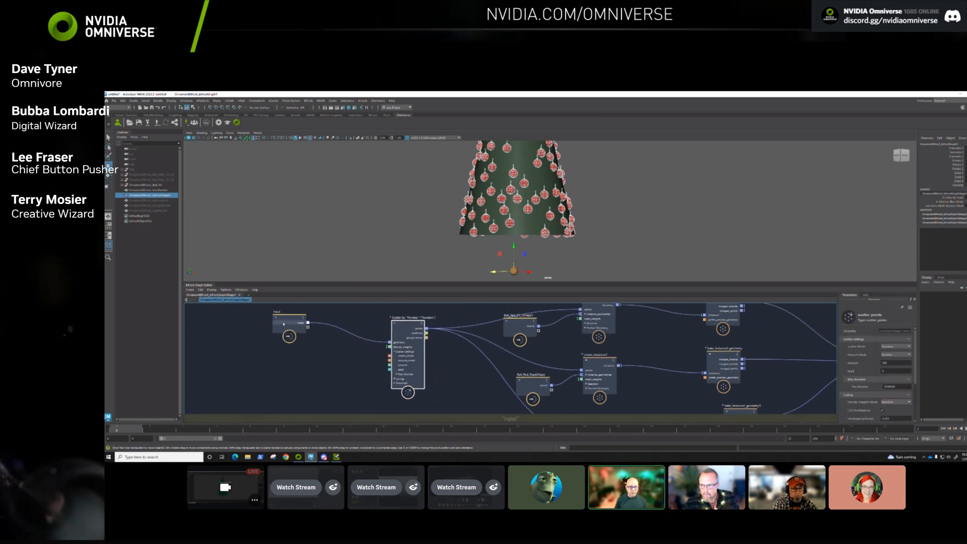
left_click_drag(407, 344, 408, 343)
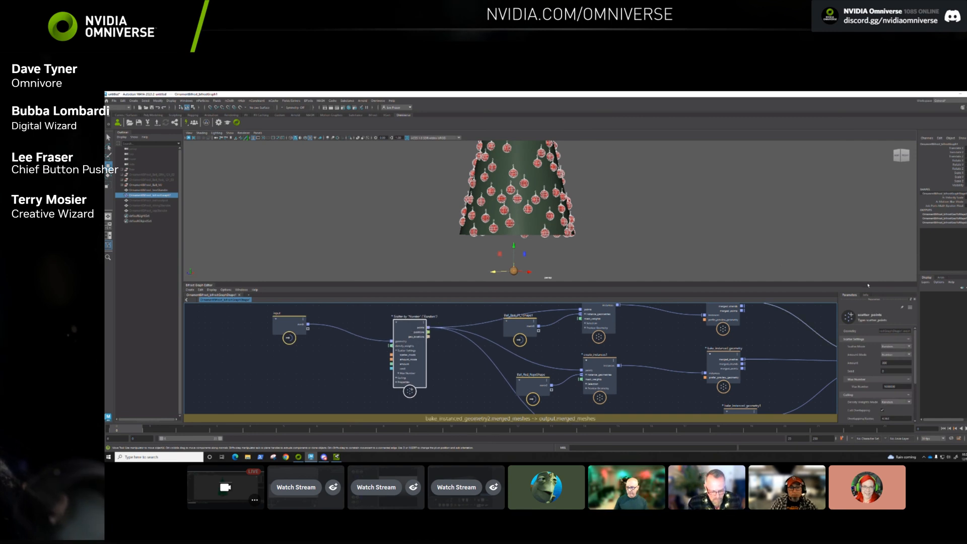
Turn off Cull Overlapping on the scatter_points node and inspect the ornaments on the cone up close.
left_click_drag(866, 288, 866, 271)
scroll(909, 352, "down", 3)
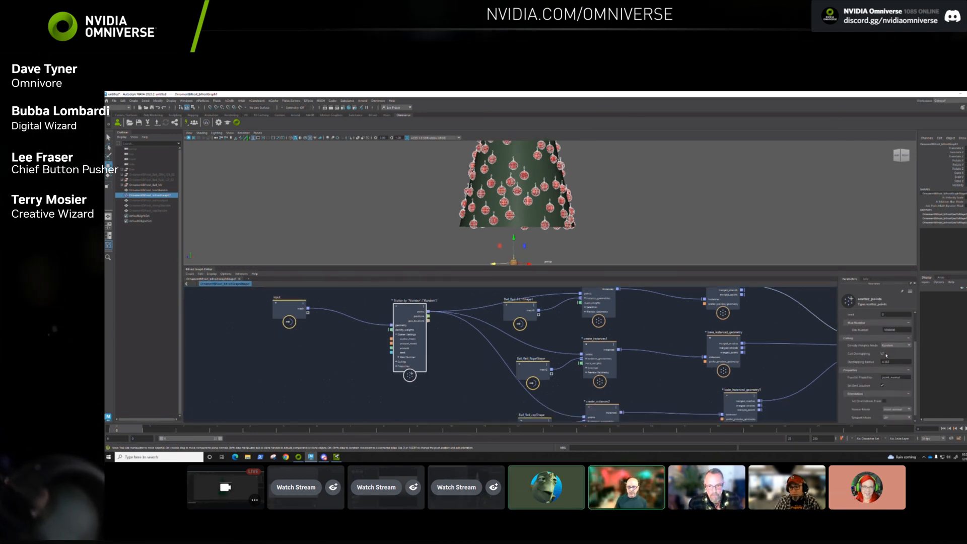
left_click(883, 353)
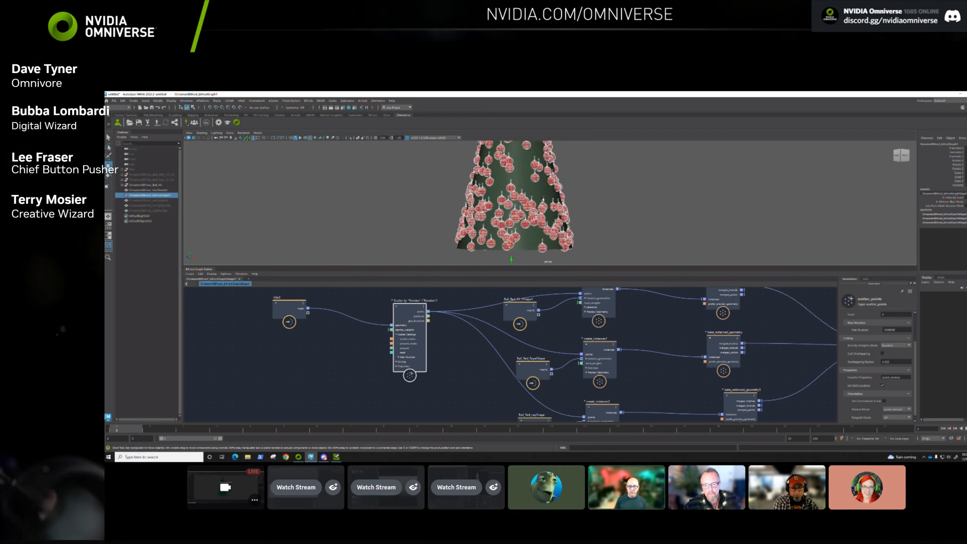
scroll(605, 210, "up", 3)
left_click_drag(605, 211, 486, 236, "alt")
middle_click_drag(482, 242, 521, 213, "alt")
scroll(521, 213, "up", 3)
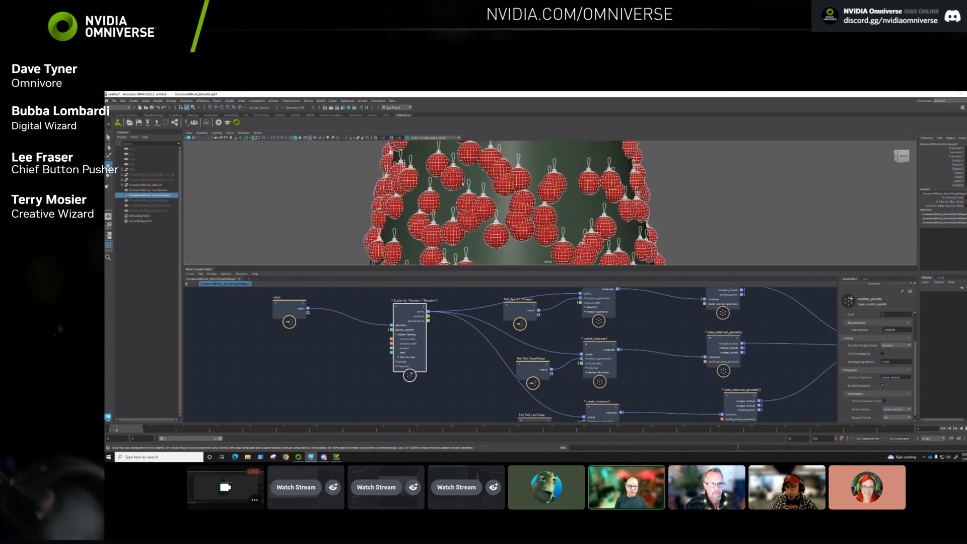
Turn Cull Overlapping on for the scatter_points node and adjust its Overlapping Radius to change the ornament spacing.
scroll(775, 180, "down", 5)
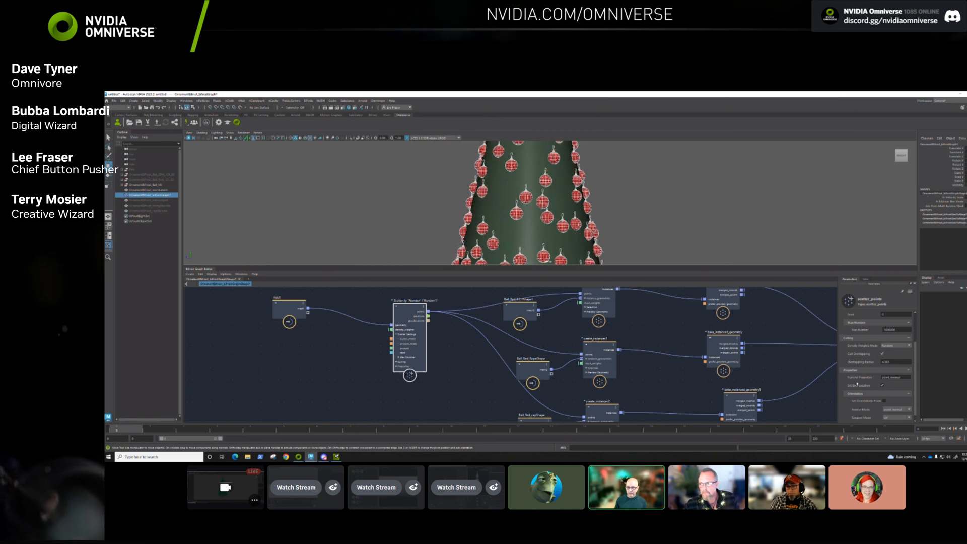
left_click(883, 354)
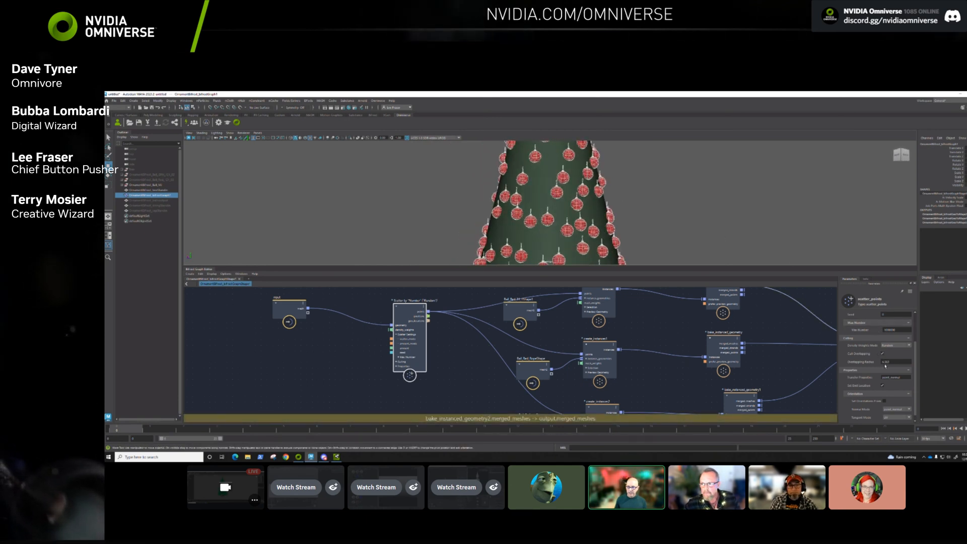
left_click_drag(886, 367, 884, 363)
left_click_drag(719, 247, 604, 218, "alt")
middle_click_drag(627, 228, 605, 201, "alt")
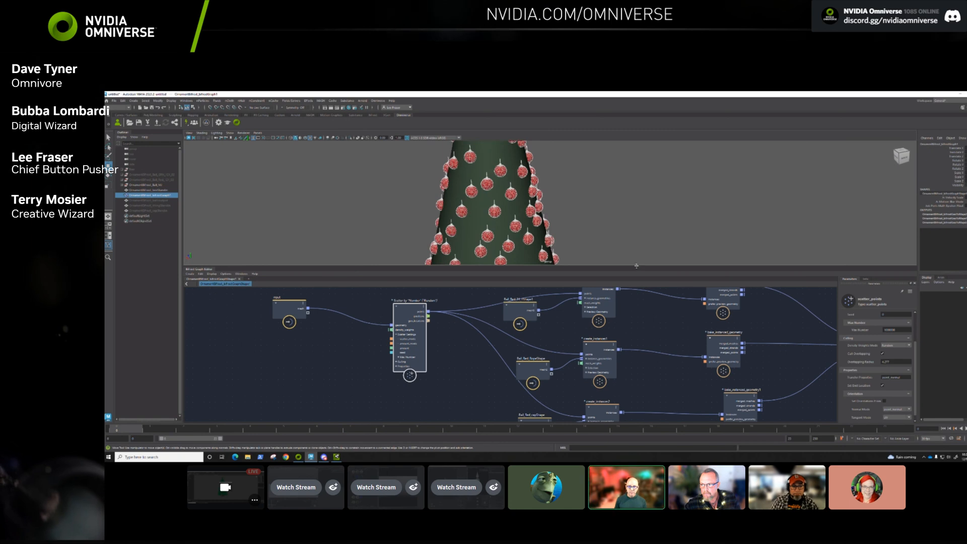
Shrink the Bifrost Graph Editor and select the output node that collects the merged meshes.
left_click_drag(635, 266, 655, 303)
middle_click_drag(642, 358, 504, 358, "alt")
middle_click_drag(736, 356, 563, 330, "alt")
left_click_drag(582, 357, 590, 367)
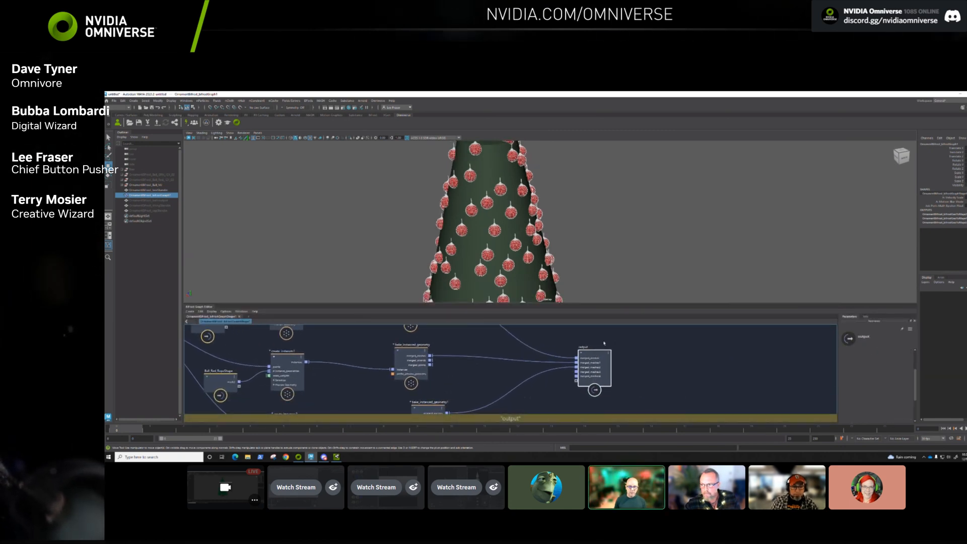
Switch to the Node Editor beside the perspective view and graph the Bifrost graph's input and output connections.
double_click(207, 307)
key("space")
left_click_drag(622, 237, 575, 244)
key("space")
left_click_drag(363, 306, 324, 352)
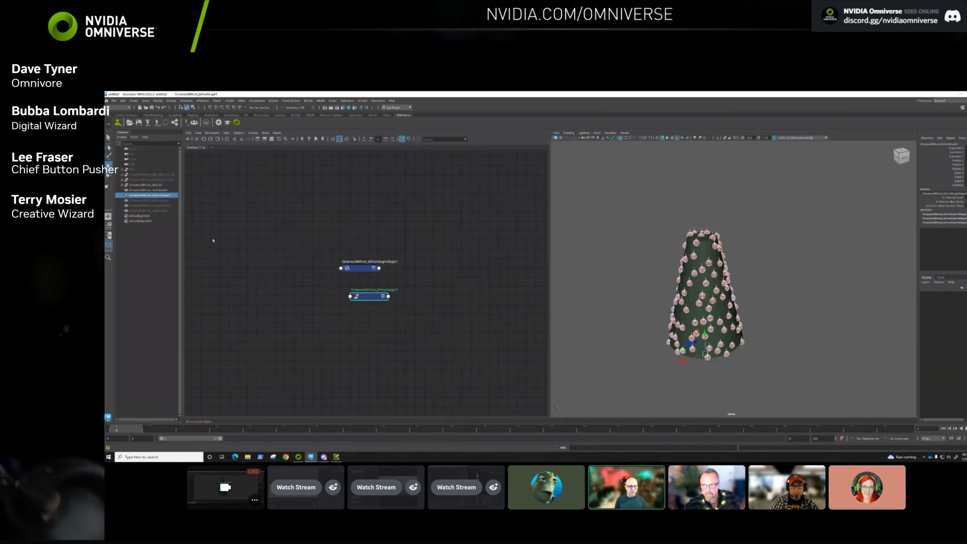
left_click(197, 138)
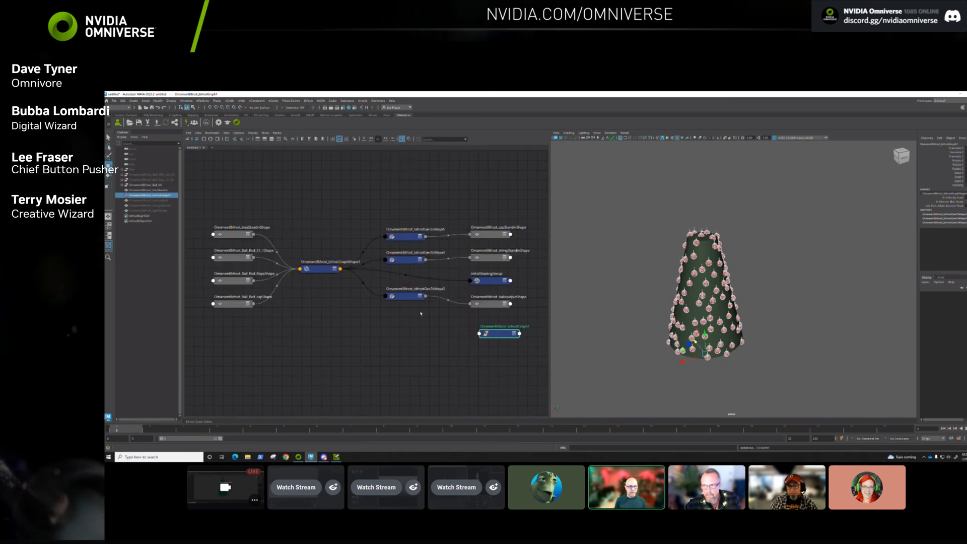
Examine the Bifrost graph shape node and select the three bifrostGeoToMaya nodes that feed the output meshes.
left_click(311, 251)
scroll(311, 251, "up", 4)
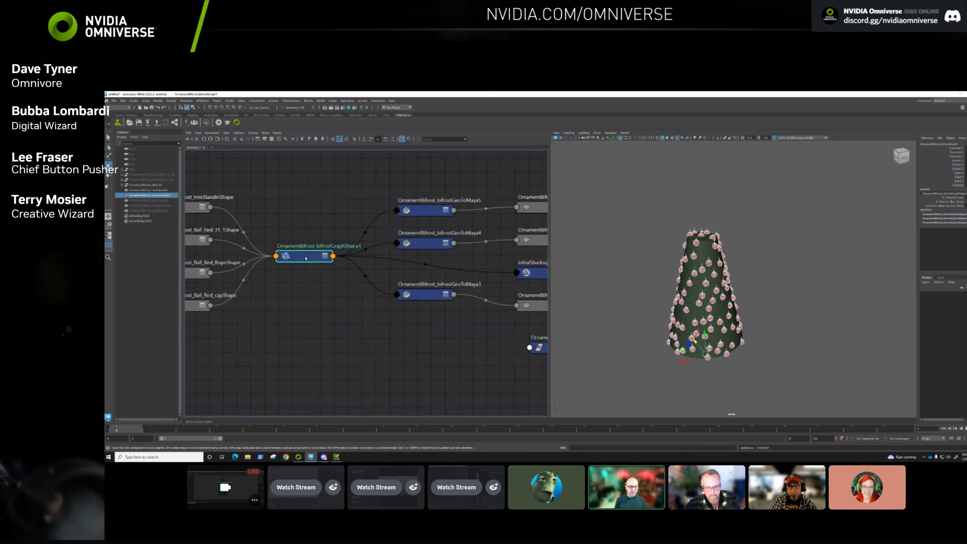
left_click_drag(311, 252, 309, 254)
middle_click_drag(457, 197, 374, 186, "alt")
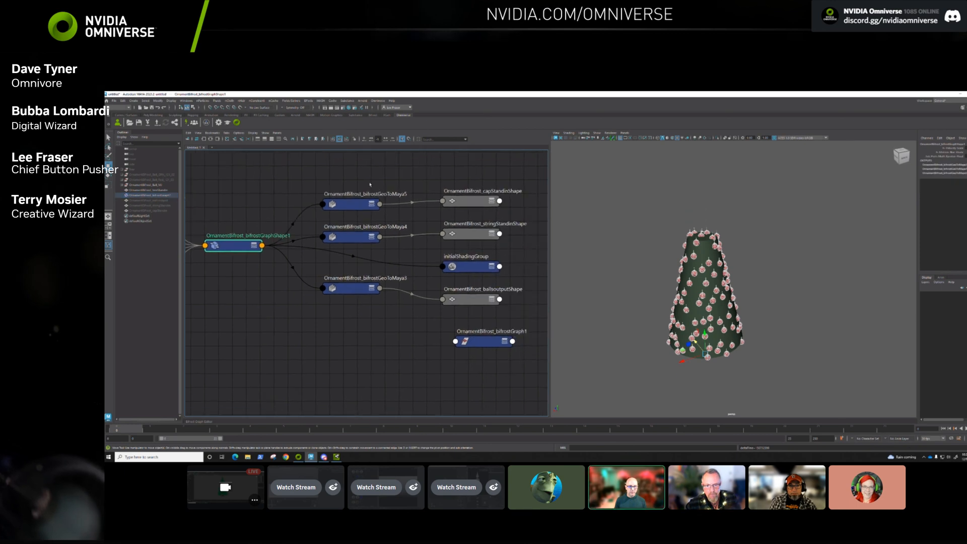
left_click_drag(360, 307, 357, 343)
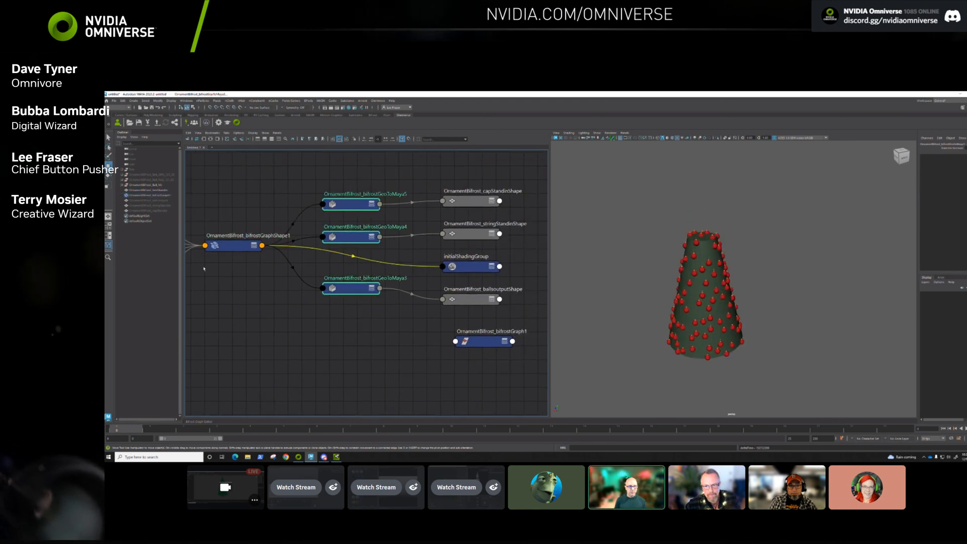
Hide the Bifrost graph object and unhide the balls, string and cap output meshes.
left_click(164, 195)
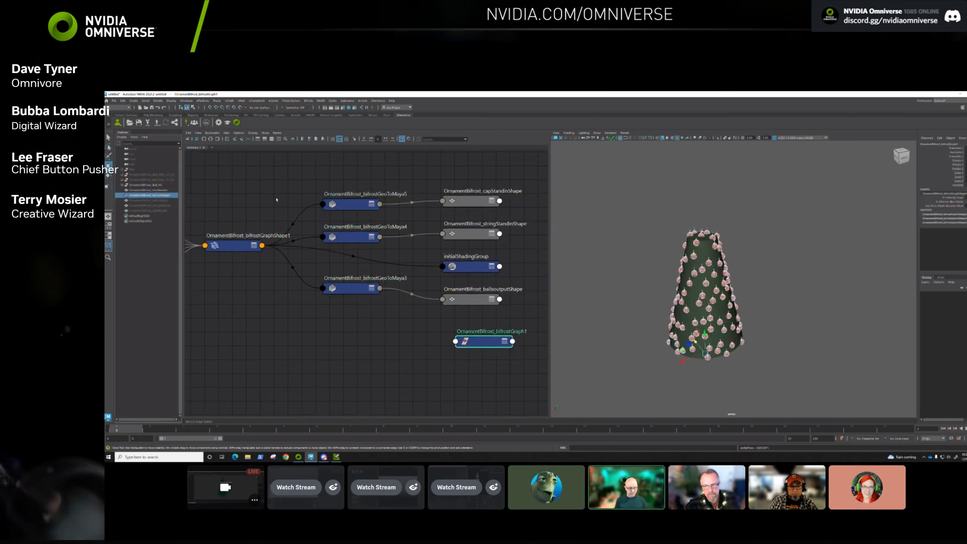
key("ctrl+h")
left_click(164, 201)
left_click(165, 210, "shift")
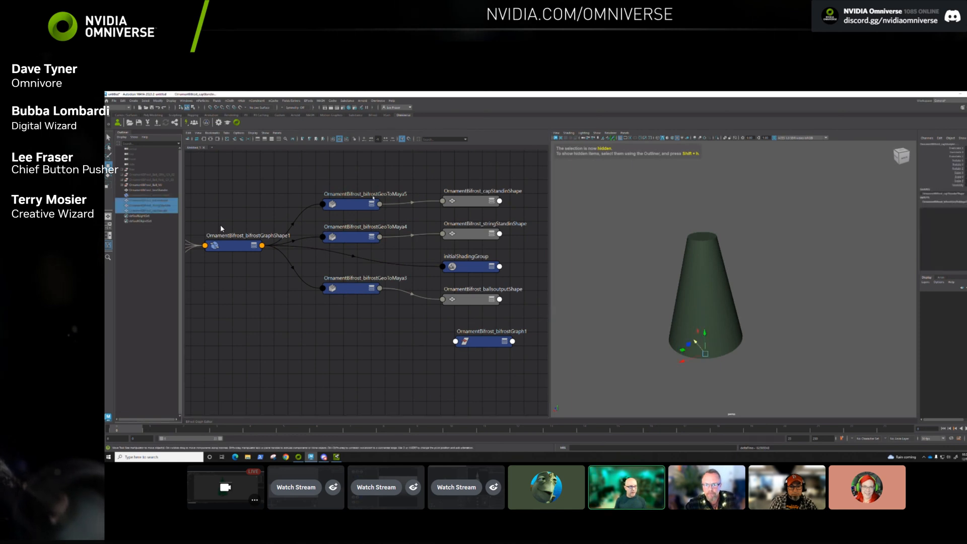
key("shift+h")
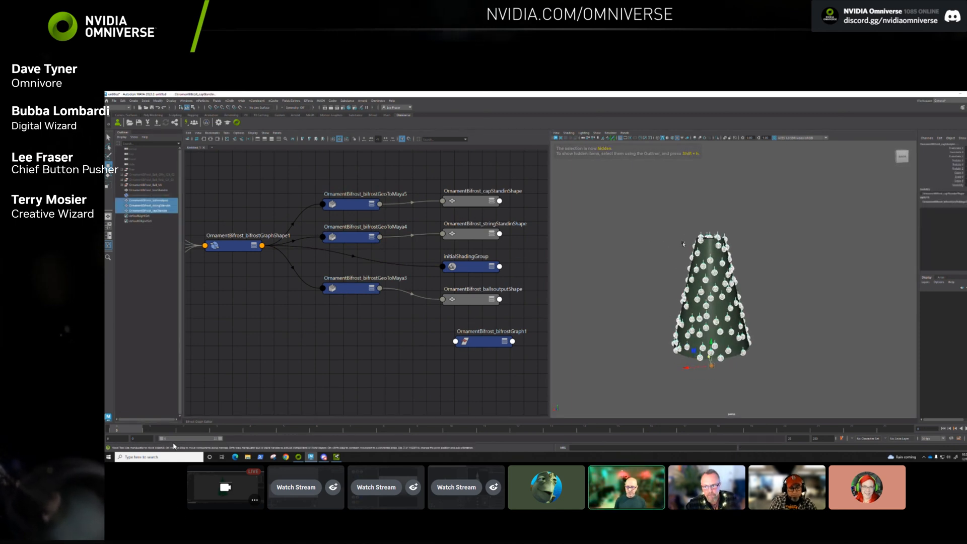
Clear the selection and maximize the perspective view around the cone and its converted ornament meshes.
right_click_drag(714, 248, 769, 262, "alt")
middle_click_drag(778, 271, 790, 246, "alt")
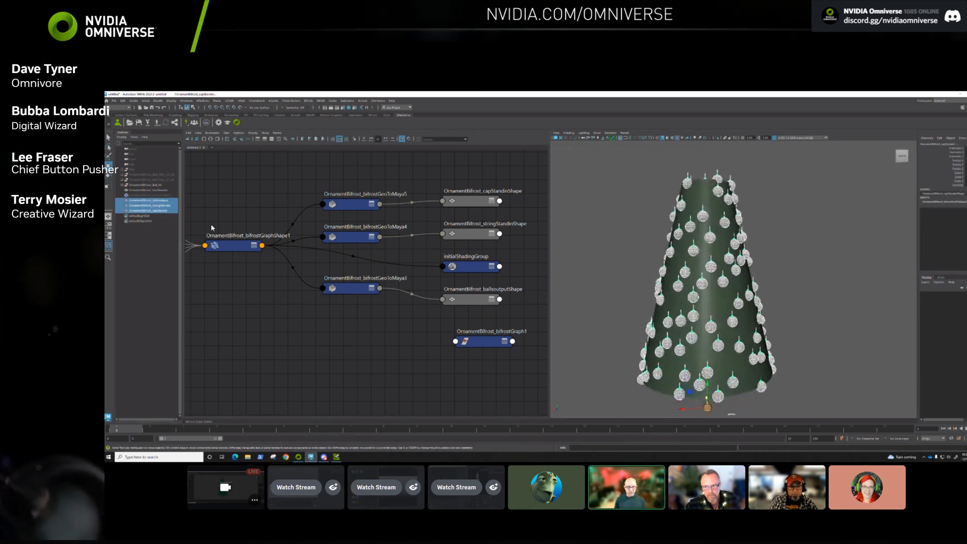
left_click(577, 217)
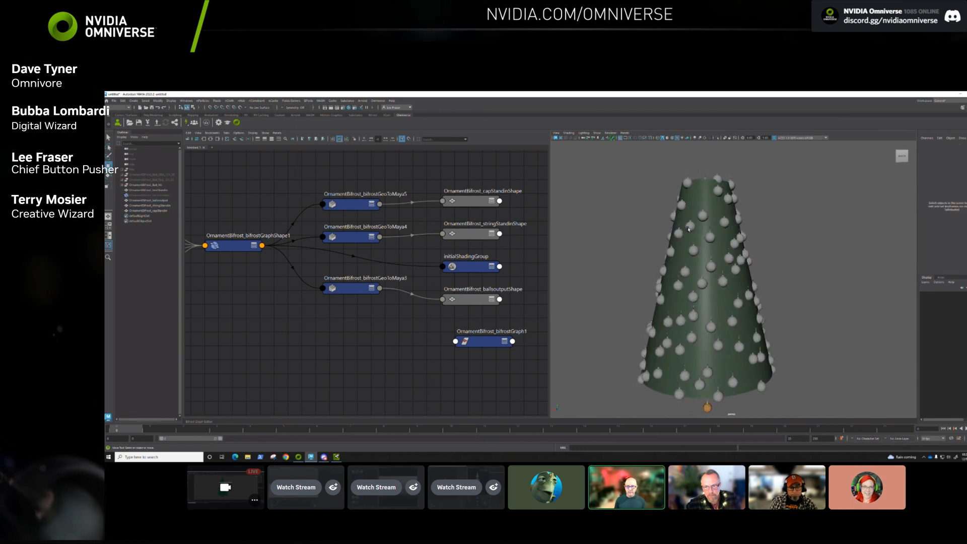
key("space")
scroll(602, 256, "down", 5)
middle_click_drag(599, 267, 582, 235, "alt")
left_click(551, 224)
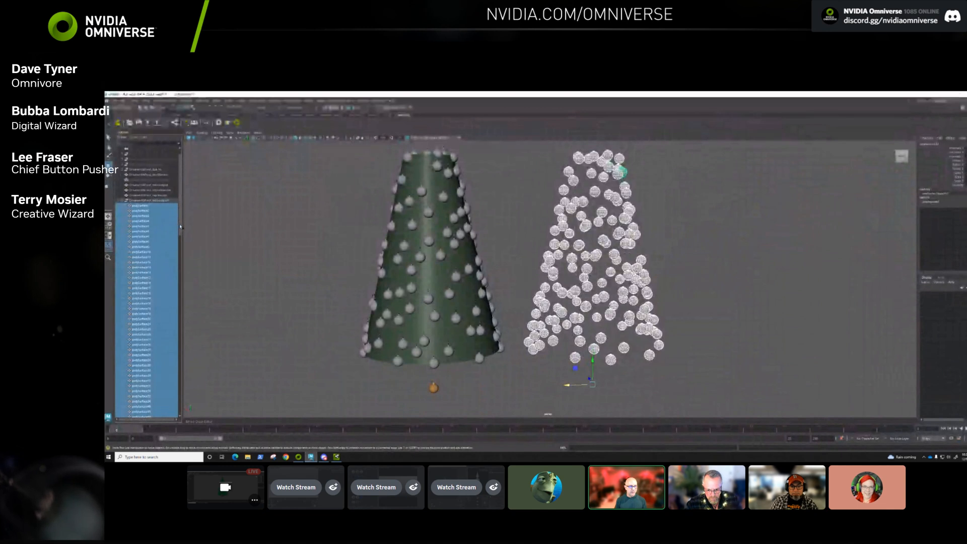
Select the first batch of separated ball meshes starting at polySurface1, and next the following batch, to check how the ornaments divide.
left_click_drag(179, 367, 188, 231)
left_click(148, 185)
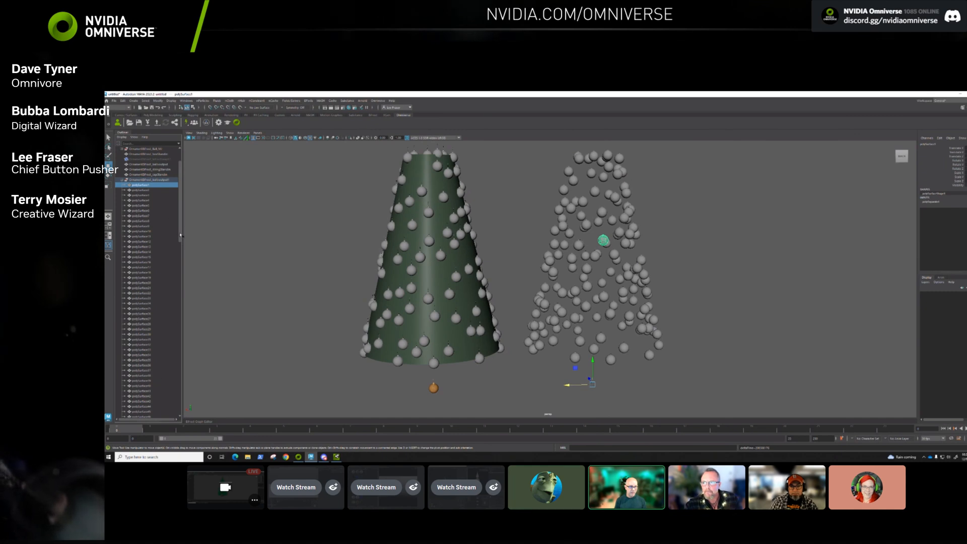
left_click_drag(180, 235, 180, 261)
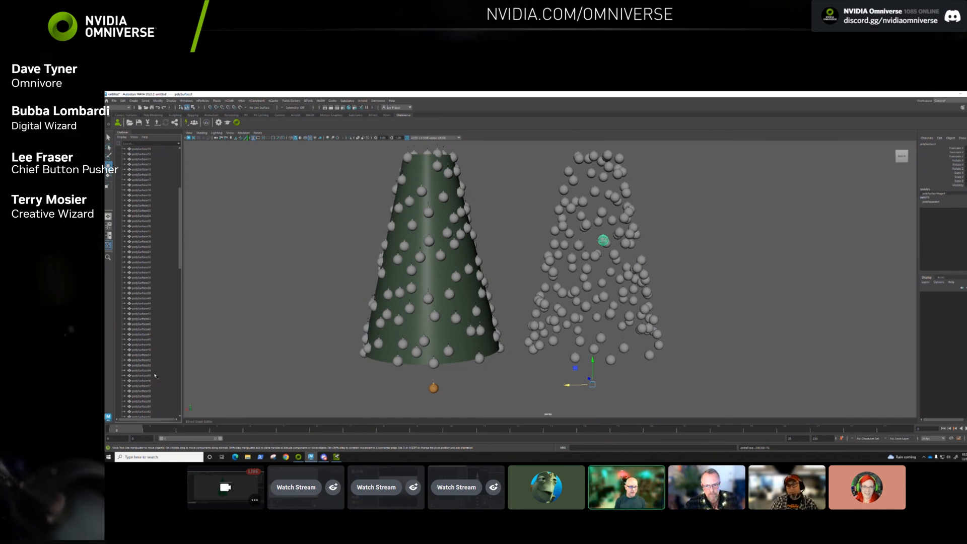
left_click(150, 349, "shift")
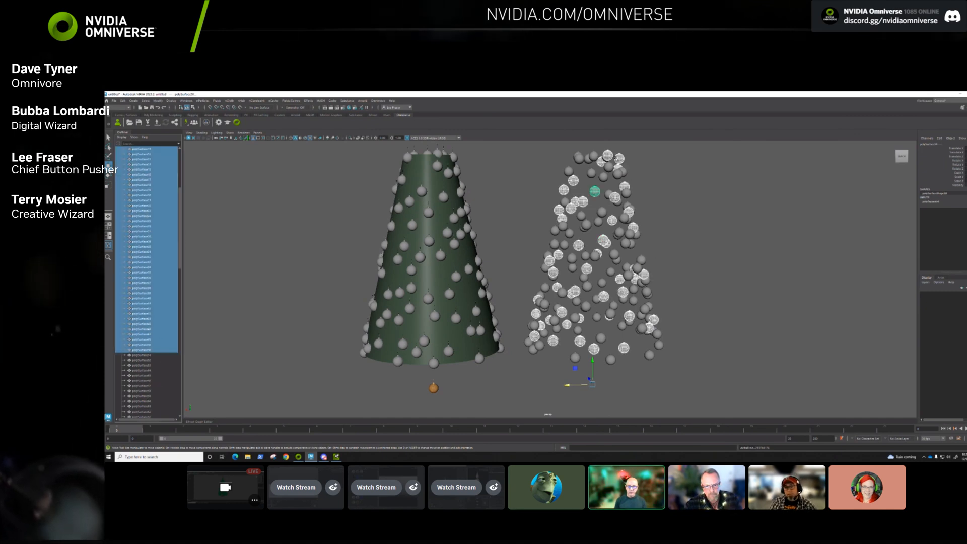
left_click(158, 354)
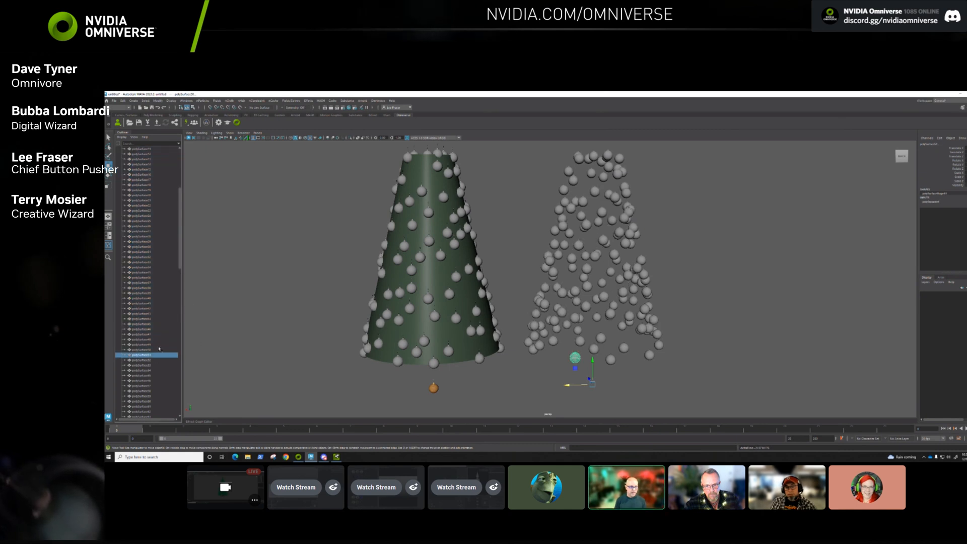
left_click_drag(182, 265, 181, 371)
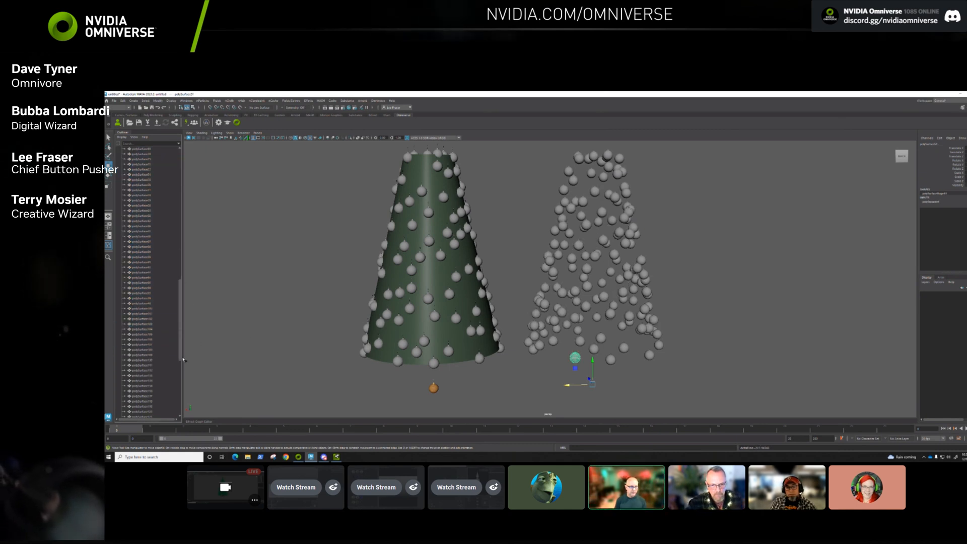
left_click(164, 360, "shift")
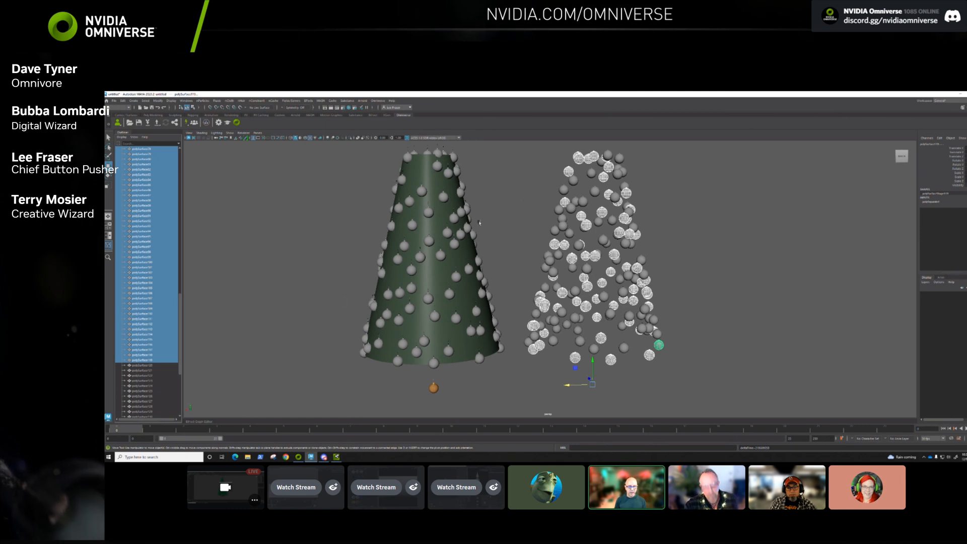
Collapse the separated balls group and hide the original Bifrost ball, string and cap output meshes.
scroll(175, 224, "up", 5)
scroll(175, 224, "up", 5)
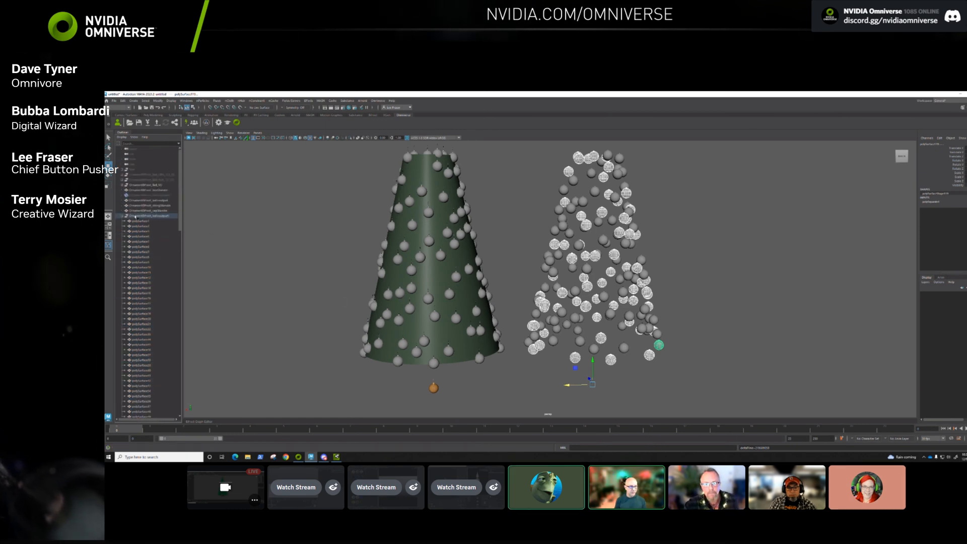
left_click(122, 216)
left_click(151, 211)
left_click(164, 200, "shift")
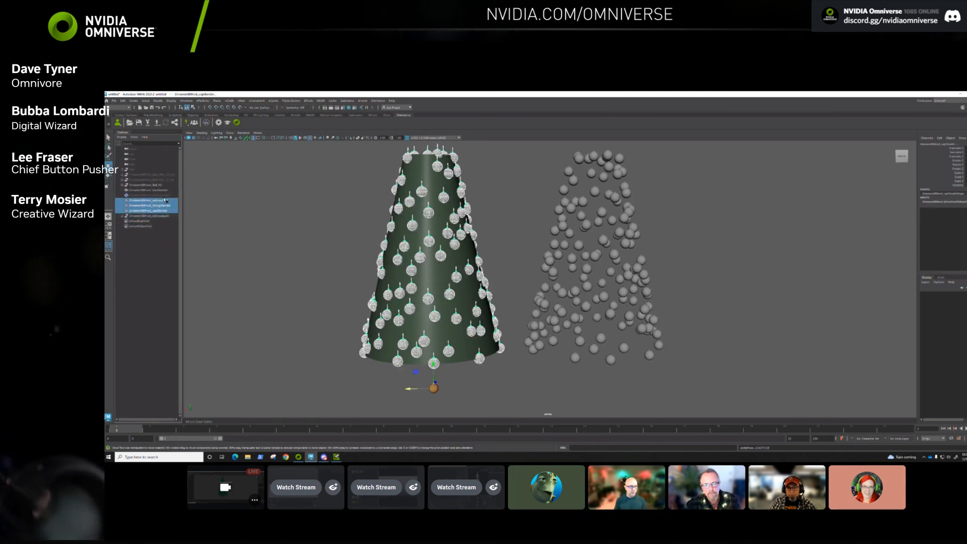
key("ctrl+h")
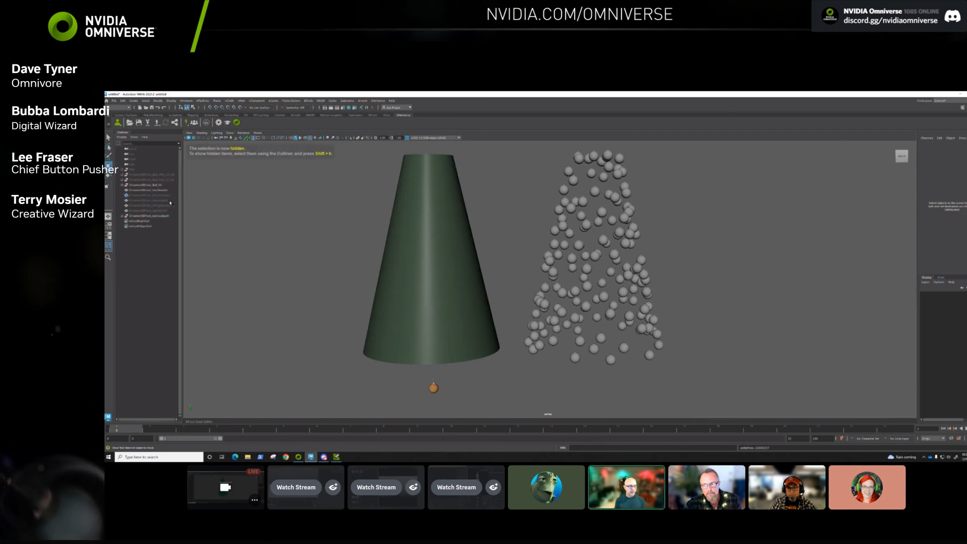
Unhide only the Bifrost string and cap output meshes on the cone.
left_click(166, 200)
left_click(171, 205)
left_click(171, 211, "shift")
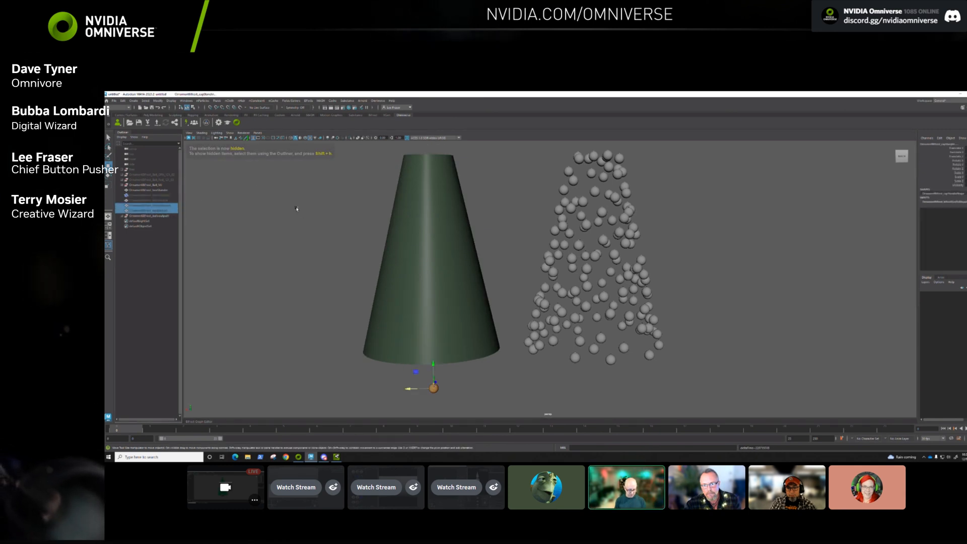
key("shift+h")
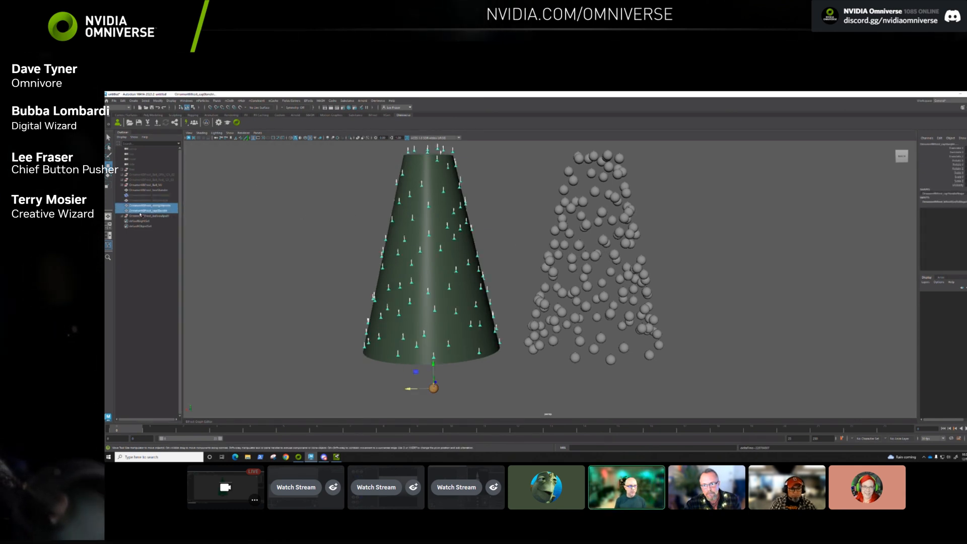
Move the separated balls group back onto the cone to line up with the strings and caps.
left_click(145, 216)
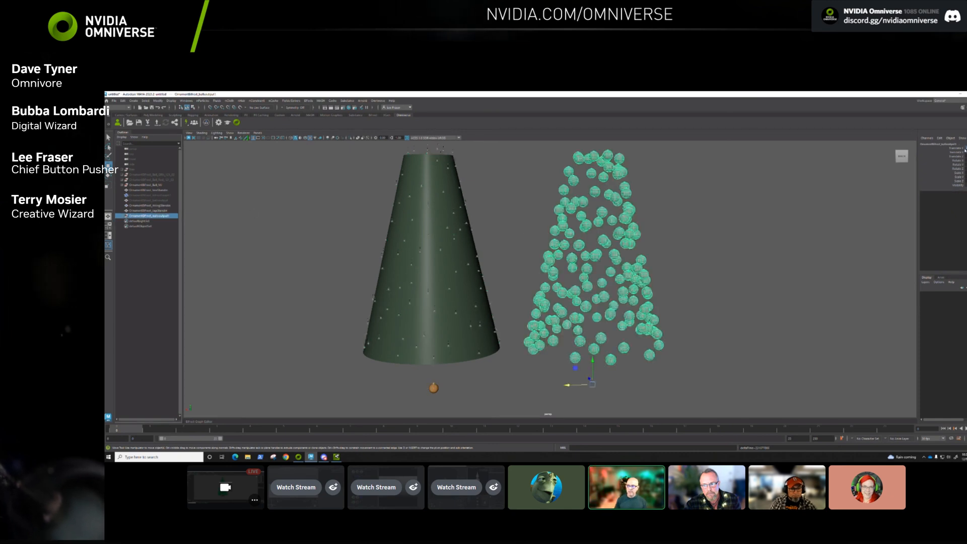
left_click(901, 157)
left_click_drag(374, 258, 313, 258, "alt")
Switch to Omniverse Create and inspect the ornaments on the cone up close from different angles.
left_click(336, 457)
middle_click_drag(475, 252, 476, 265)
scroll(477, 264, "up", 5)
middle_click_drag(534, 247, 410, 233)
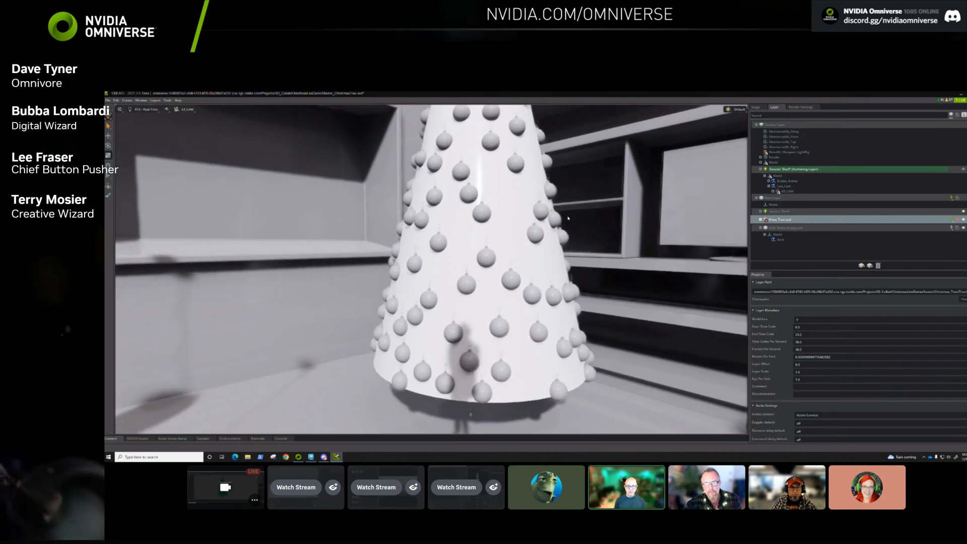
left_click_drag(469, 222, 514, 206, "alt")
middle_click_drag(519, 206, 481, 204)
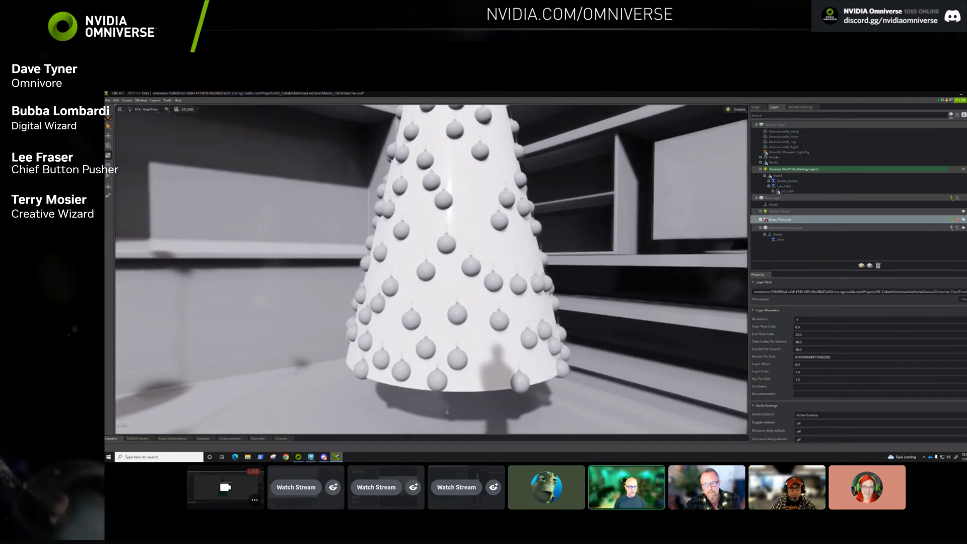
Switch back to Maya, hide the cone surface and unhide the Christmas tree.
left_click(317, 458)
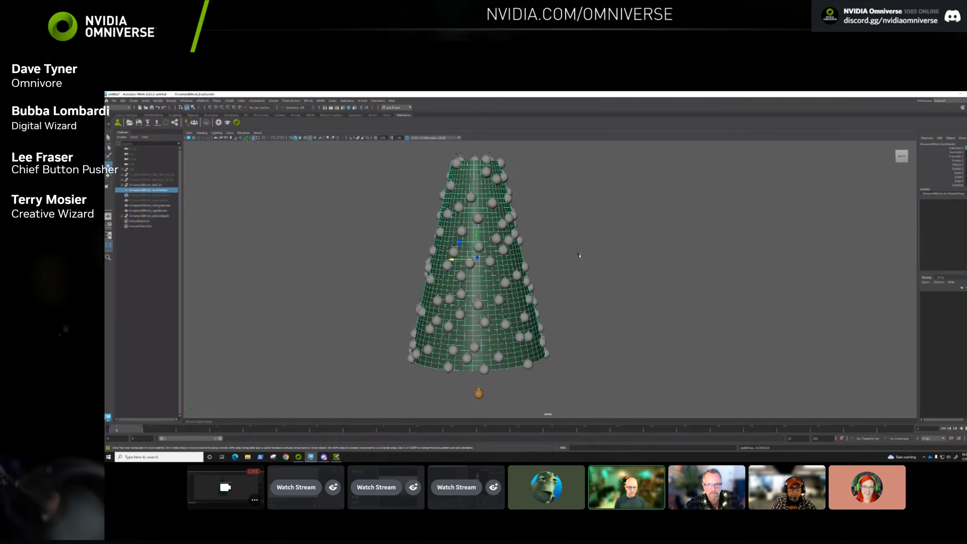
key("ctrl+h")
left_click(159, 170)
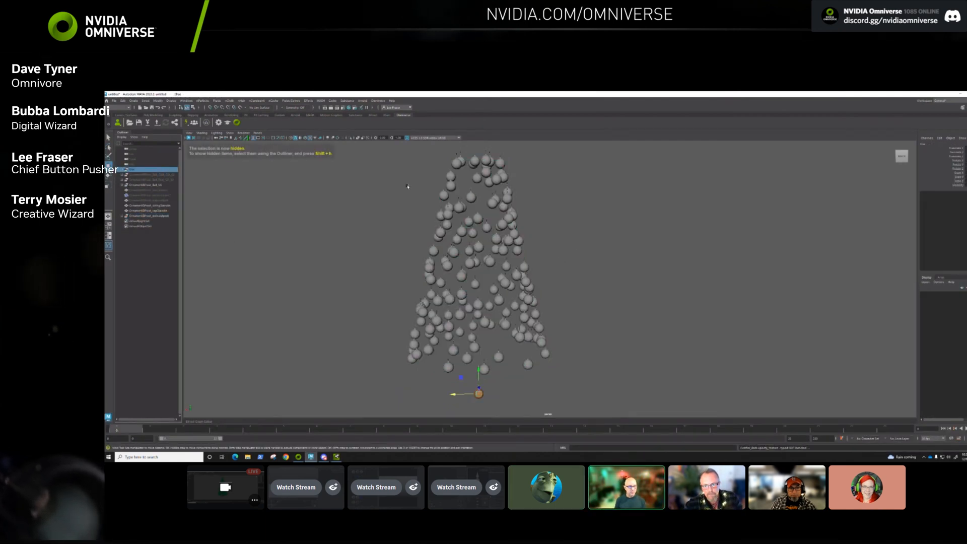
key("shift+h")
Switch to Omniverse Create and view the decorated tree there and in a collaborator's shared stream.
left_click(339, 457)
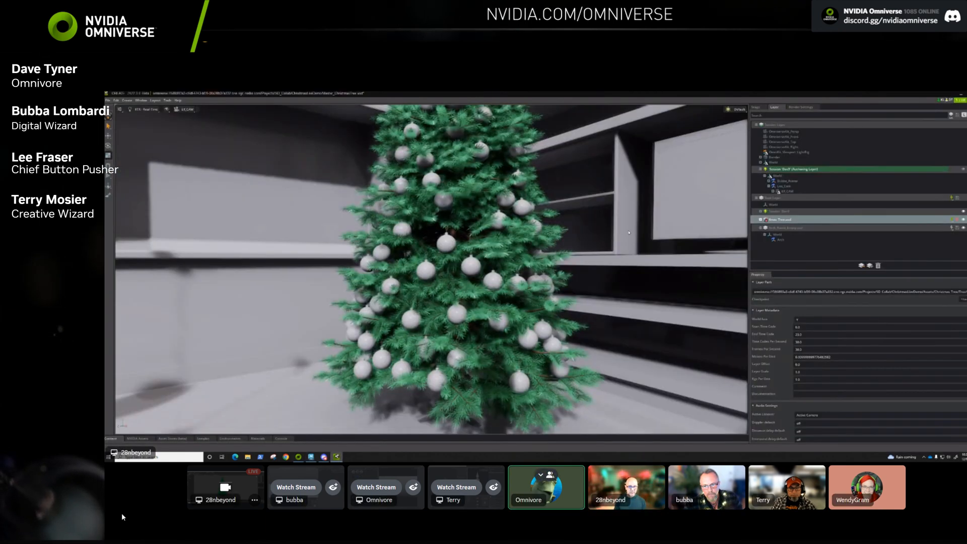
scroll(599, 251, "down", 3)
left_click(379, 487)
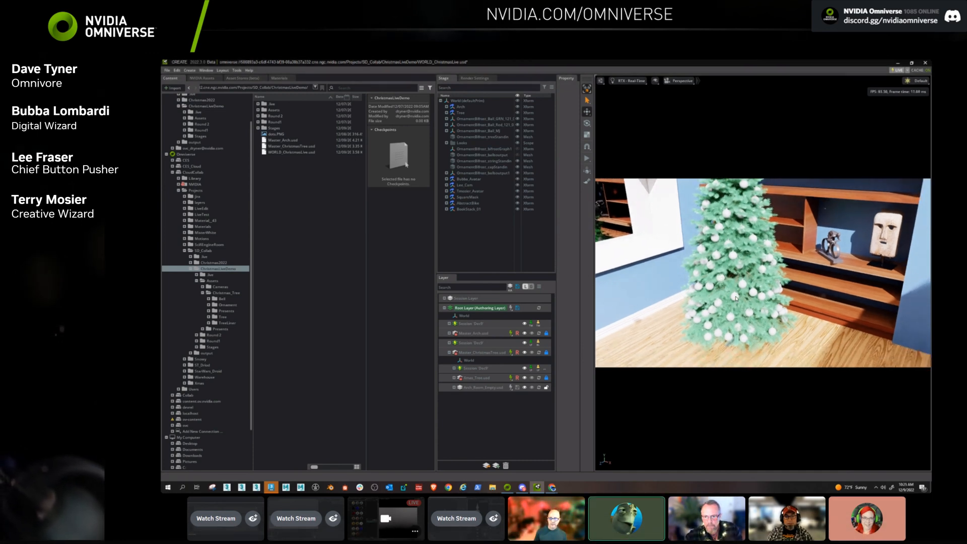
left_click(247, 536)
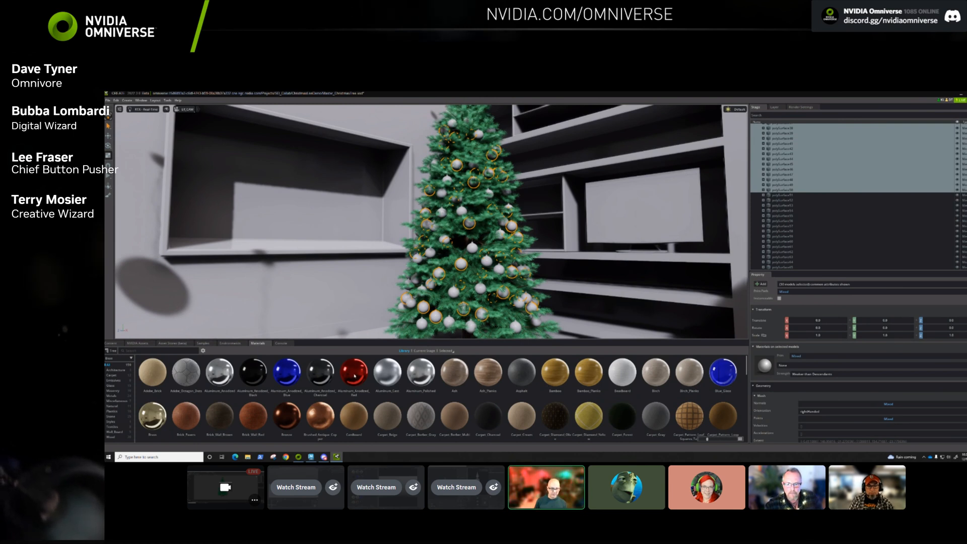
Try to apply the Aluminum_Anodized_Red material to the separated ball meshes polySurface1 through polySurface50.
left_click_drag(354, 377, 484, 263)
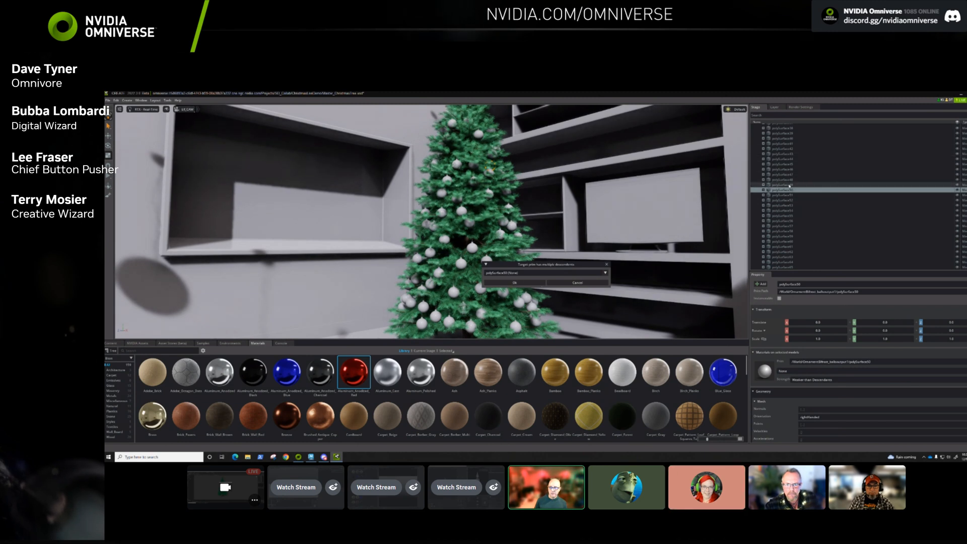
scroll(806, 202, "up", 10)
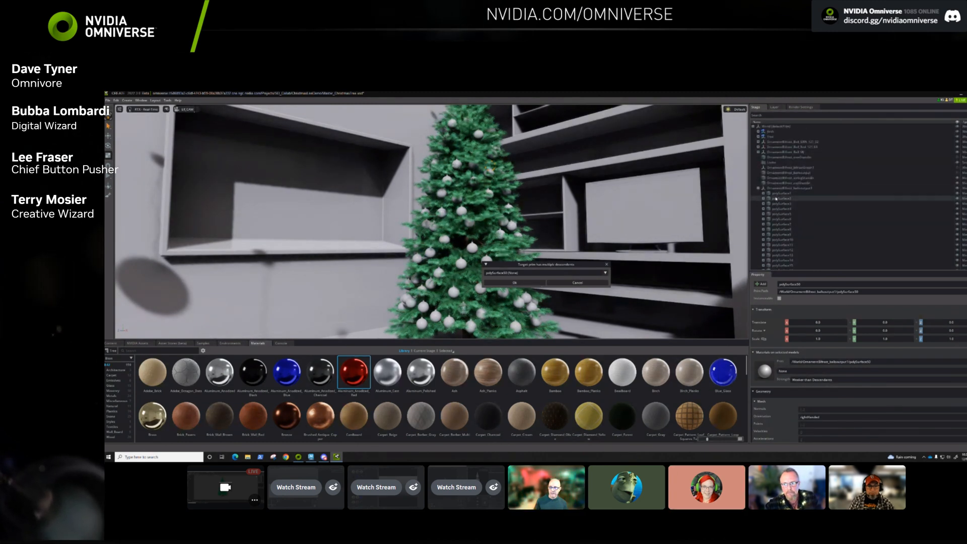
left_click(790, 194, "shift")
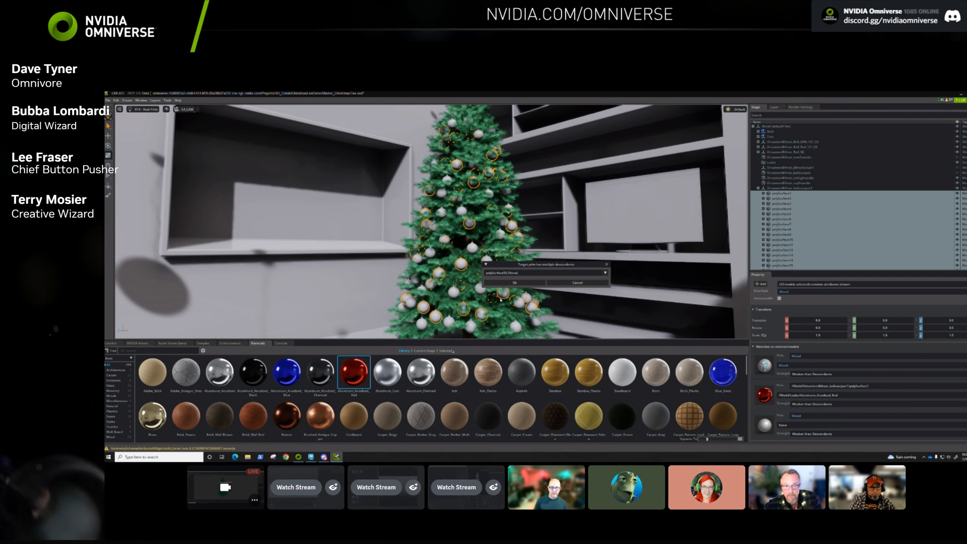
left_click(538, 284)
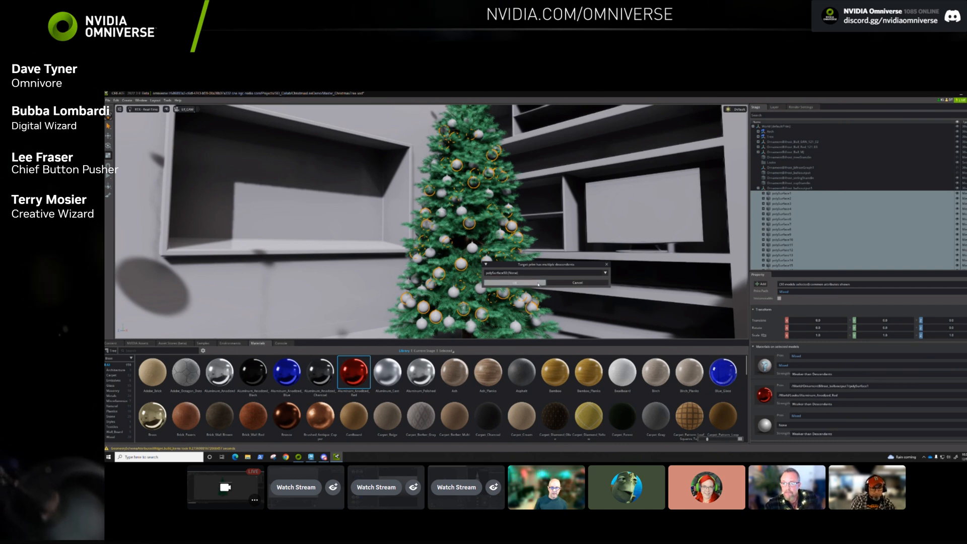
left_click(537, 285)
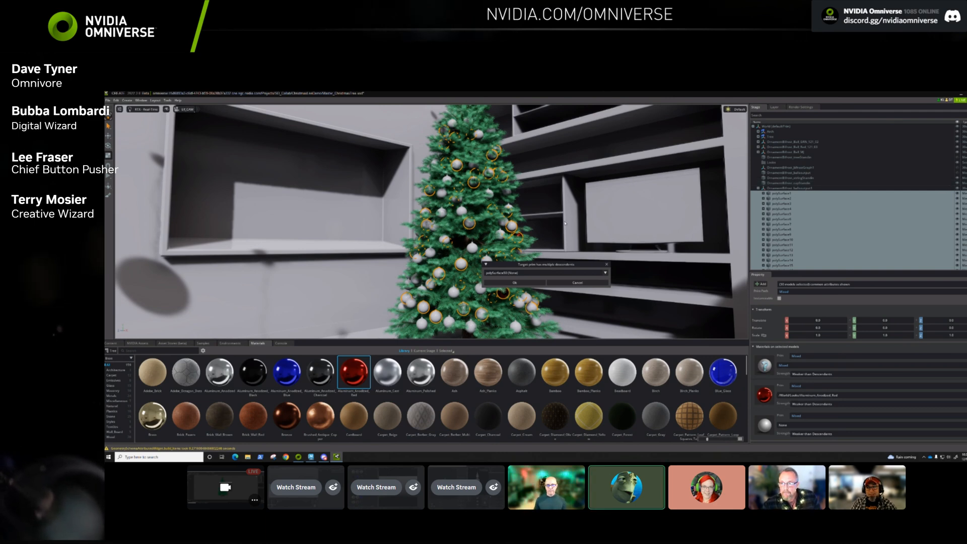
Reframe the tree and move the multiple-descendants dialog off the ornaments.
left_click_drag(564, 225, 587, 272, "alt")
left_click(588, 275)
left_click(587, 275)
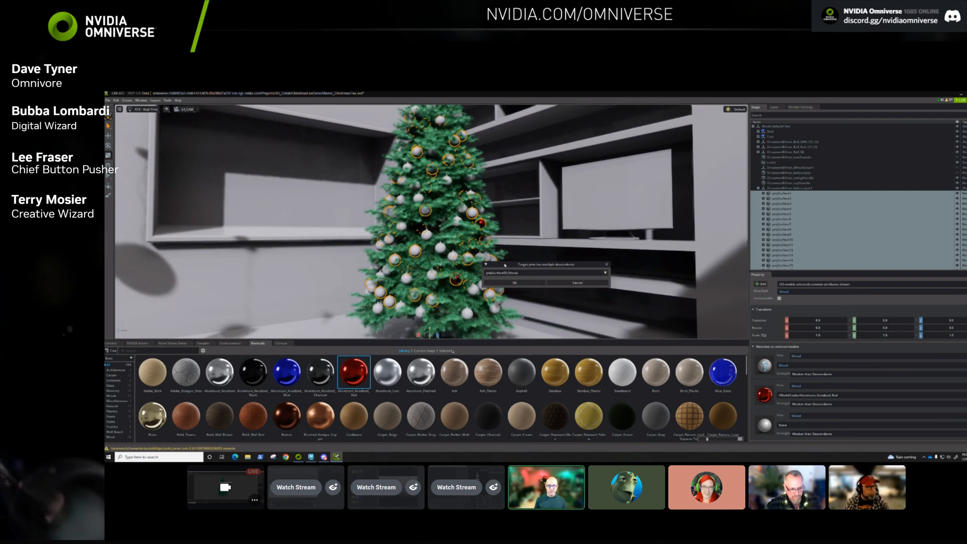
left_click_drag(510, 265, 639, 184)
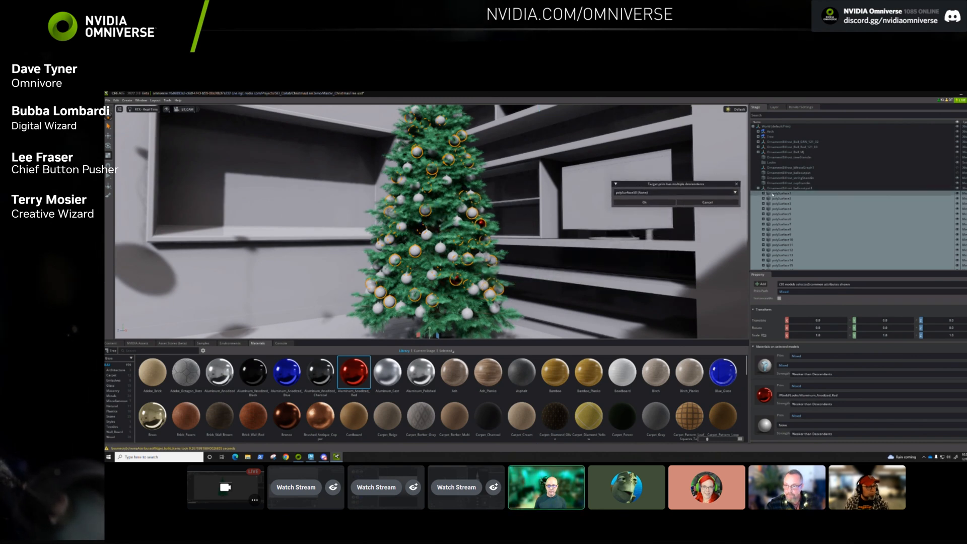
Try to assign Aluminum_Anodized_Red to the selected ball meshes again from the material library.
scroll(856, 196, "down", 20)
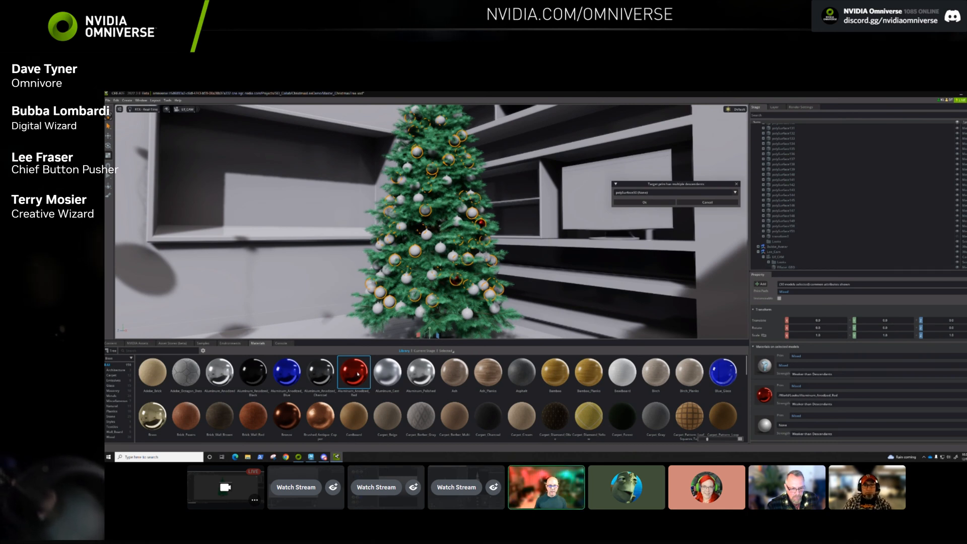
right_click(357, 374)
left_click(370, 377)
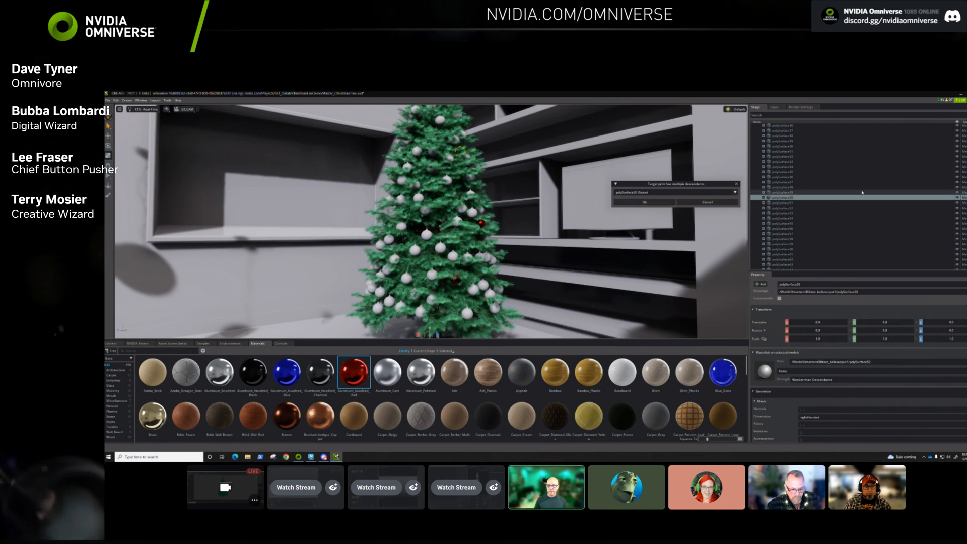
Reselect the ball meshes polySurface1 through polySurface50 and try to apply the Aluminum_Anodized_Blue material to them.
scroll(896, 156, "up", 10)
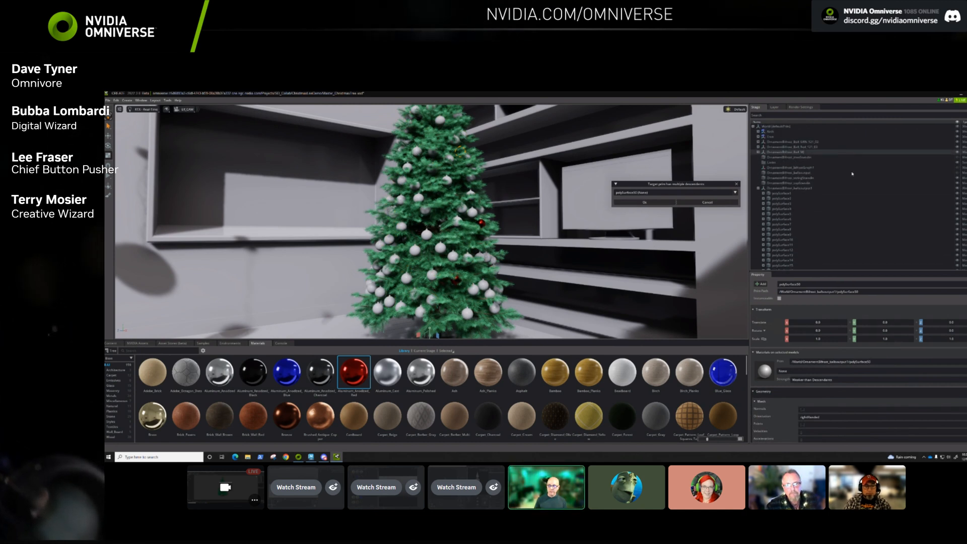
left_click(779, 194, "shift")
left_click_drag(498, 221, 416, 226, "alt")
left_click_drag(437, 178, 468, 156, "alt")
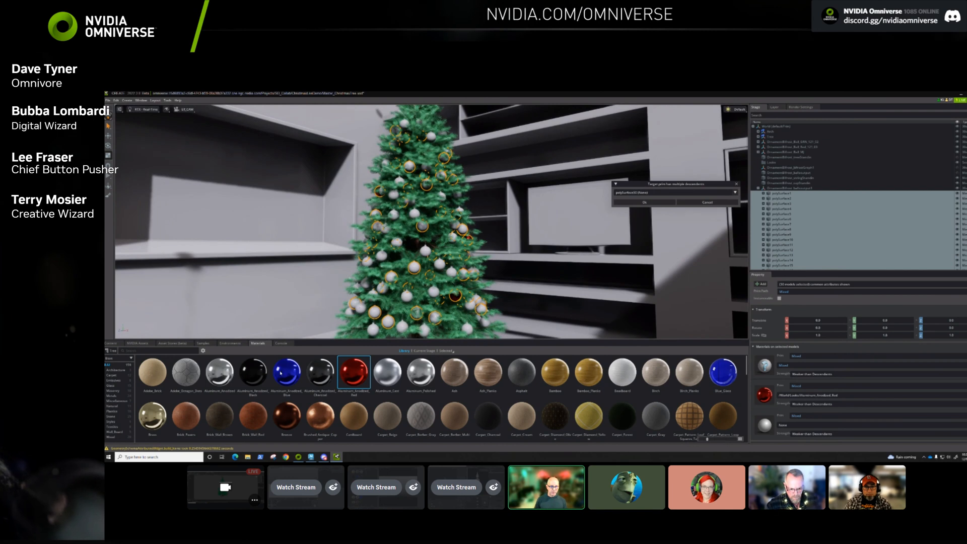
left_click_drag(283, 373, 439, 286)
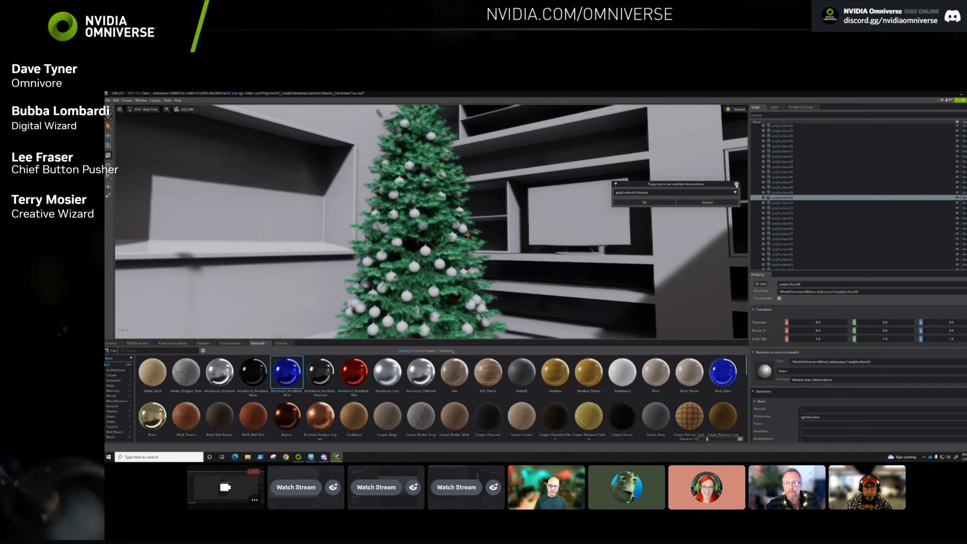
Shift the multiple-descendants dialog slightly and view the whole tree within the room.
left_click_drag(666, 189, 663, 173)
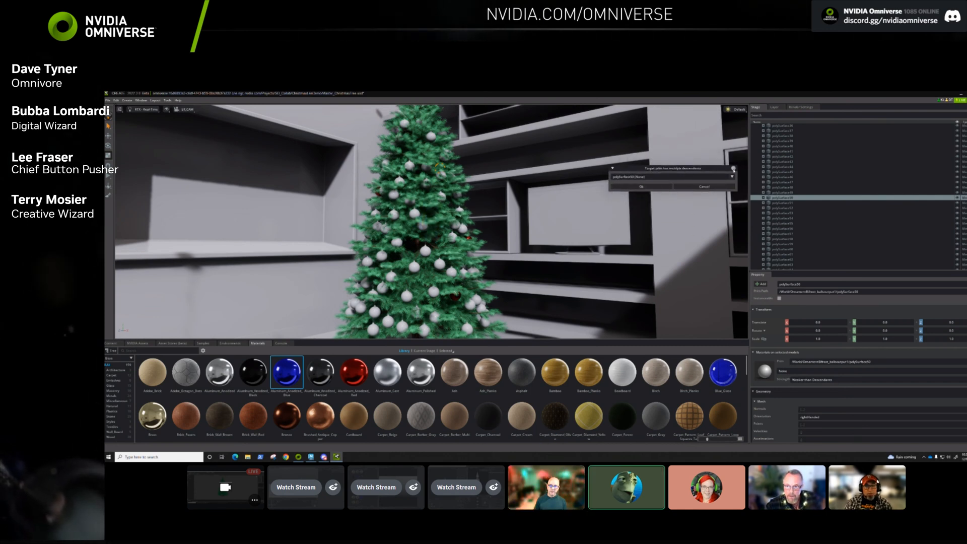
scroll(460, 261, "down", 6)
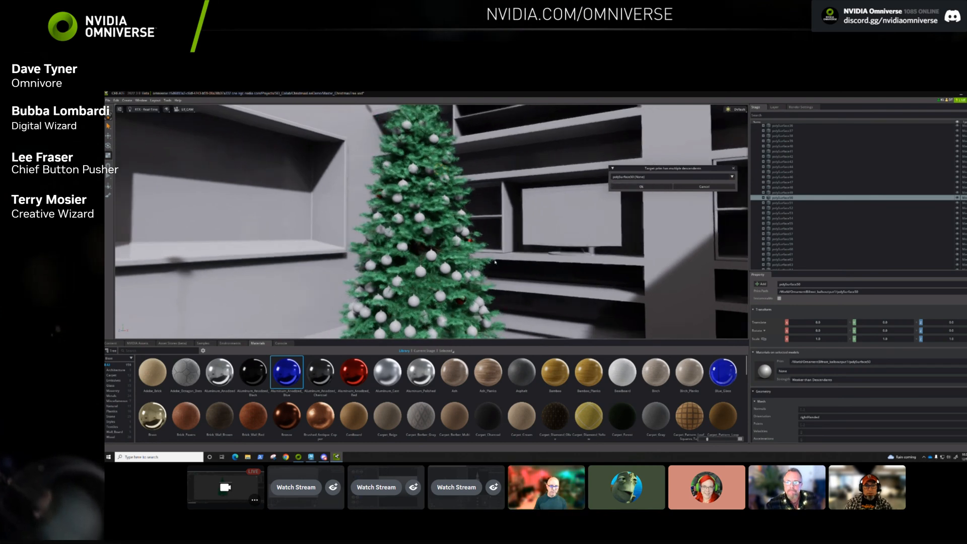
middle_click_drag(502, 253, 520, 252)
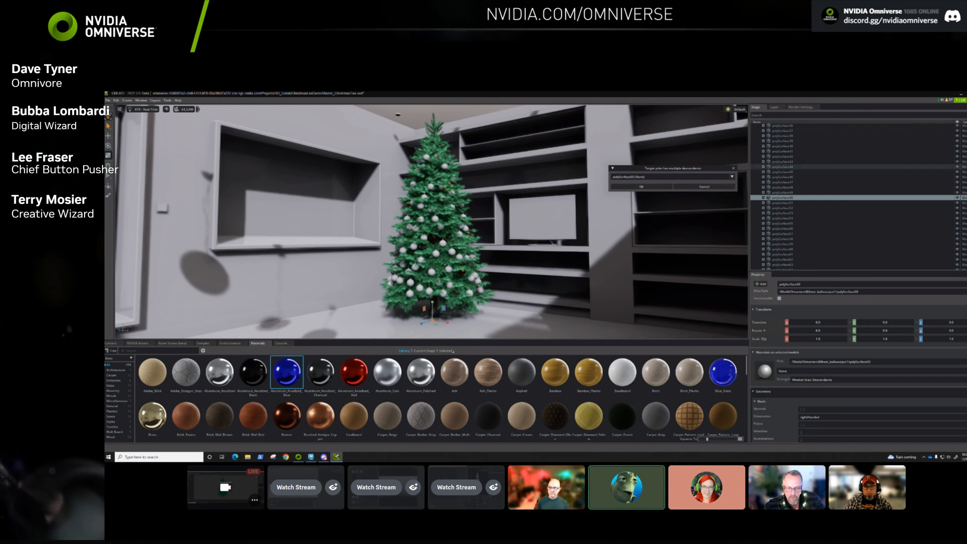
scroll(942, 166, "up", 15)
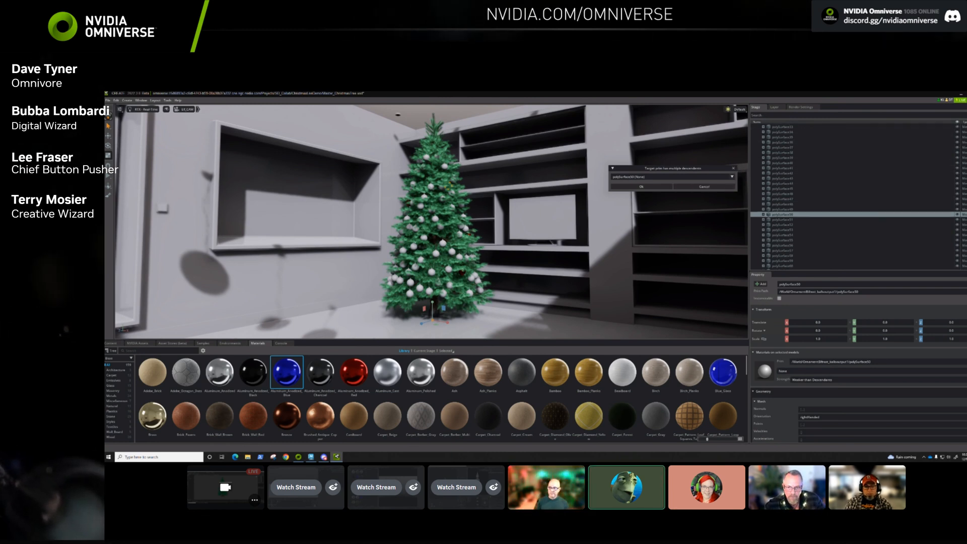
Show the layer stack, switch to Maya, leave its Omniverse live session, and return to Create.
left_click(776, 107)
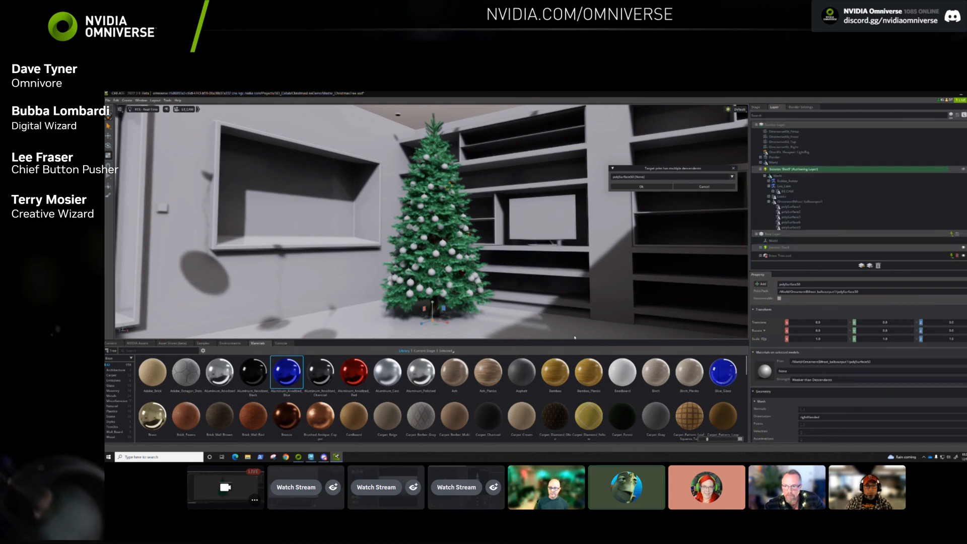
left_click(311, 458)
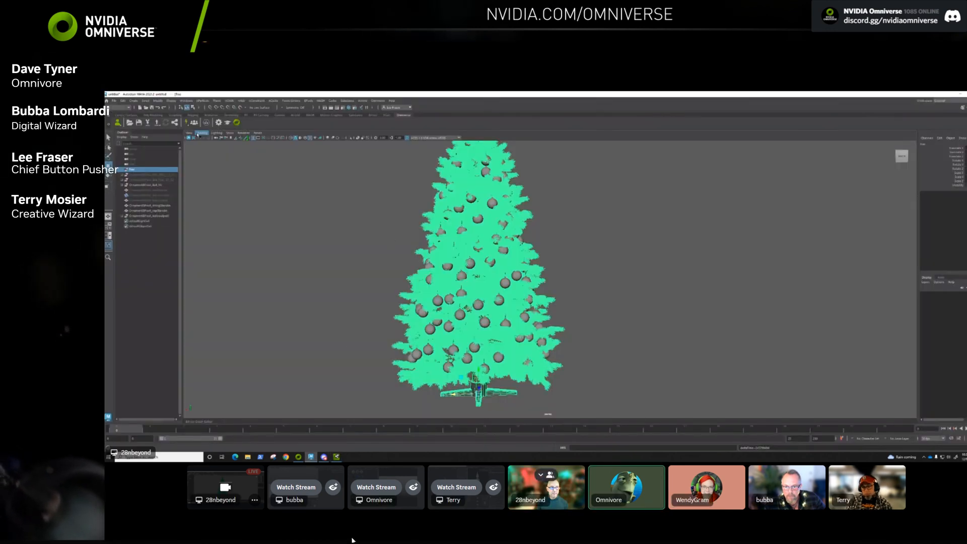
left_click(187, 124)
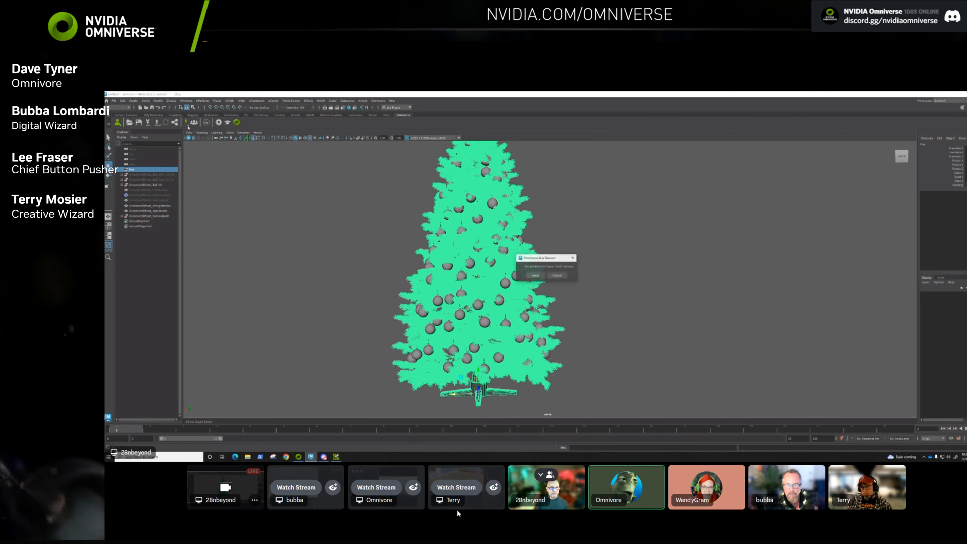
left_click(535, 276)
left_click(337, 457)
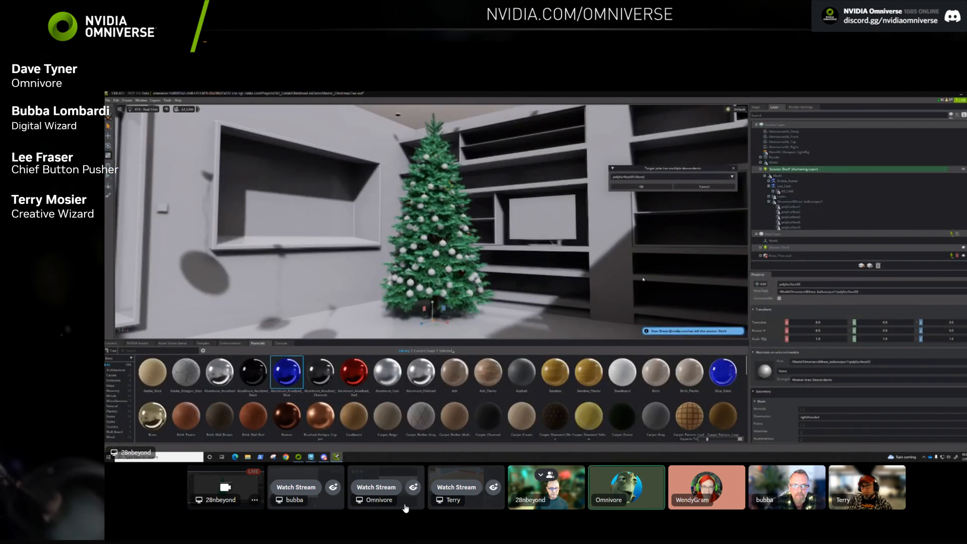
Switch to the shared Master_Arch stage and add a dome light to the dark room.
left_click(406, 508)
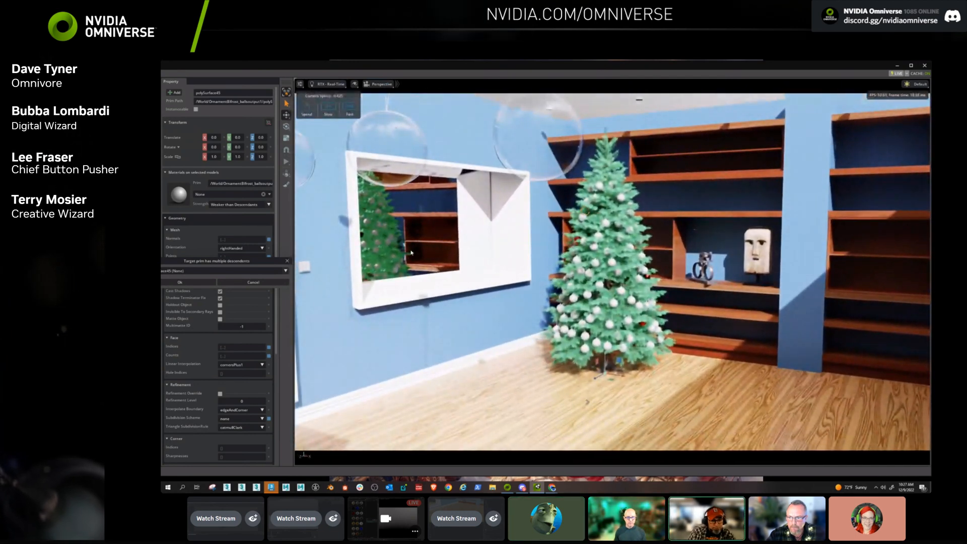
left_click(488, 535)
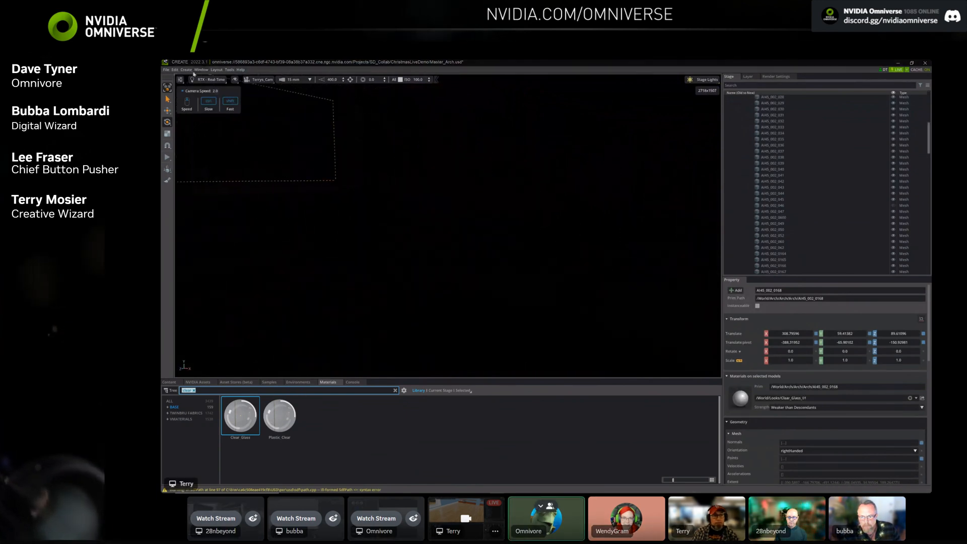
left_click(187, 71)
mouse_move(196, 97)
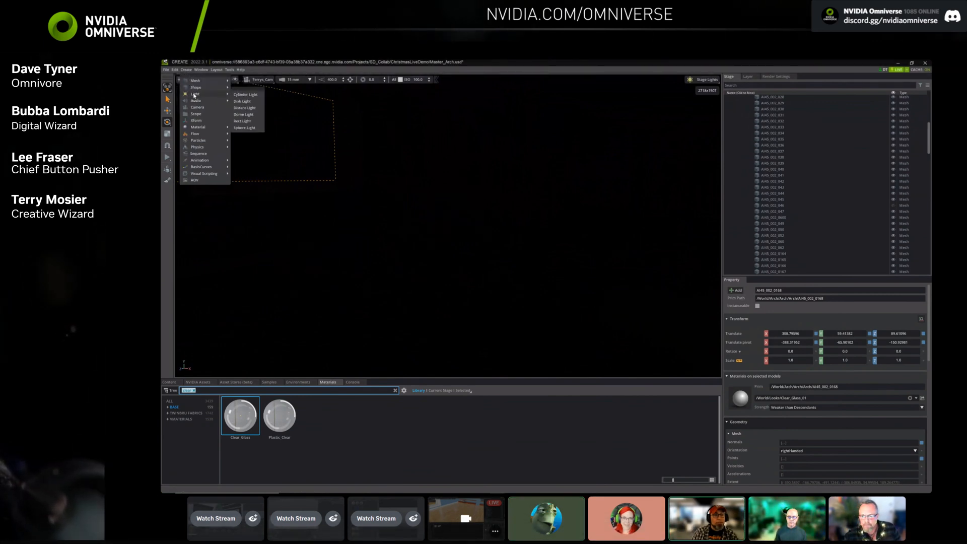
left_click(246, 114)
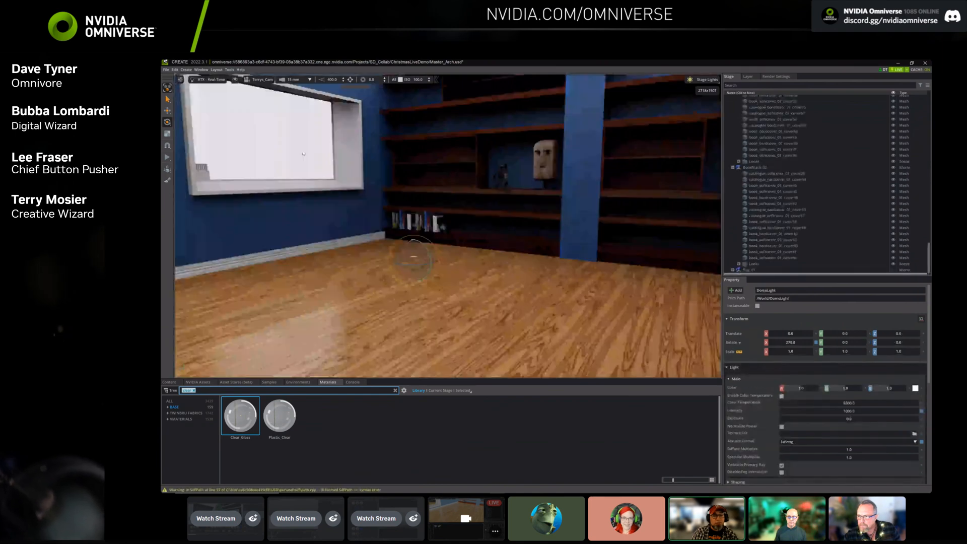
right_click_drag(399, 201, 411, 200)
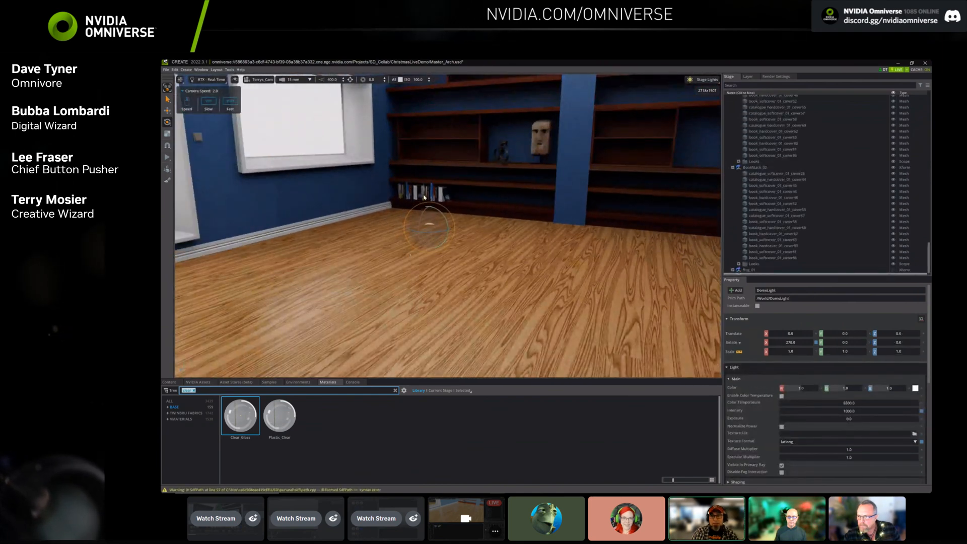
Assign table_mountain_1_4k.hdr from the NVIDIA Assets Skies/Cloudy folder as the dome light's texture file.
left_click(194, 391)
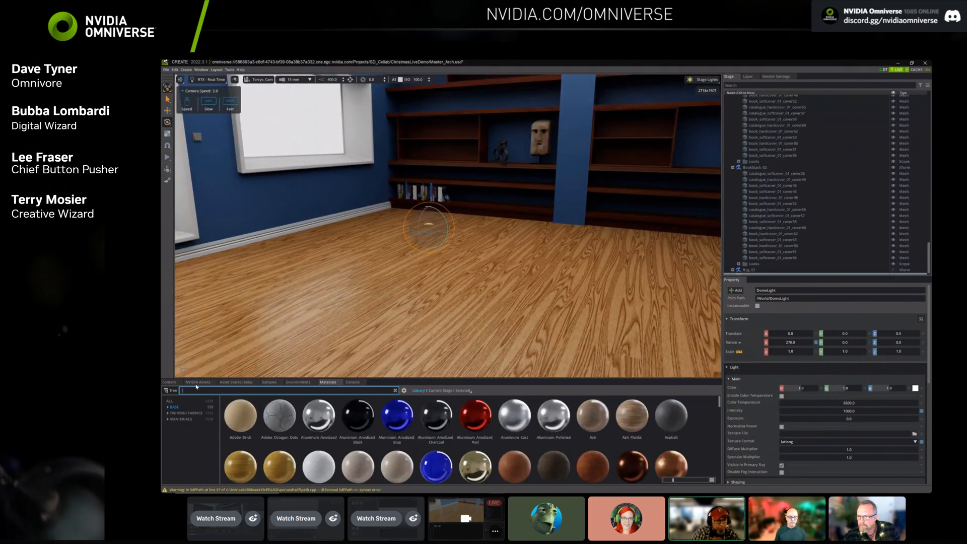
left_click(173, 383)
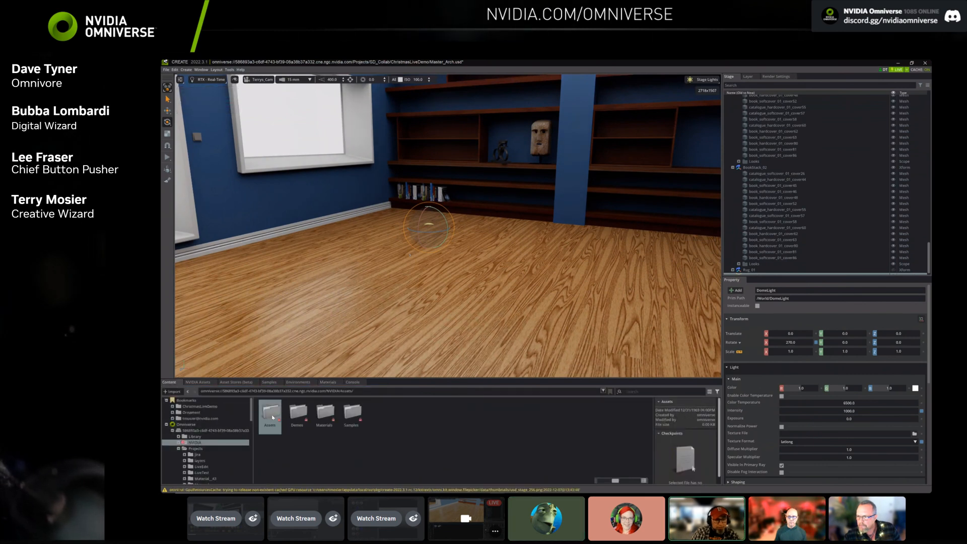
double_click(272, 417)
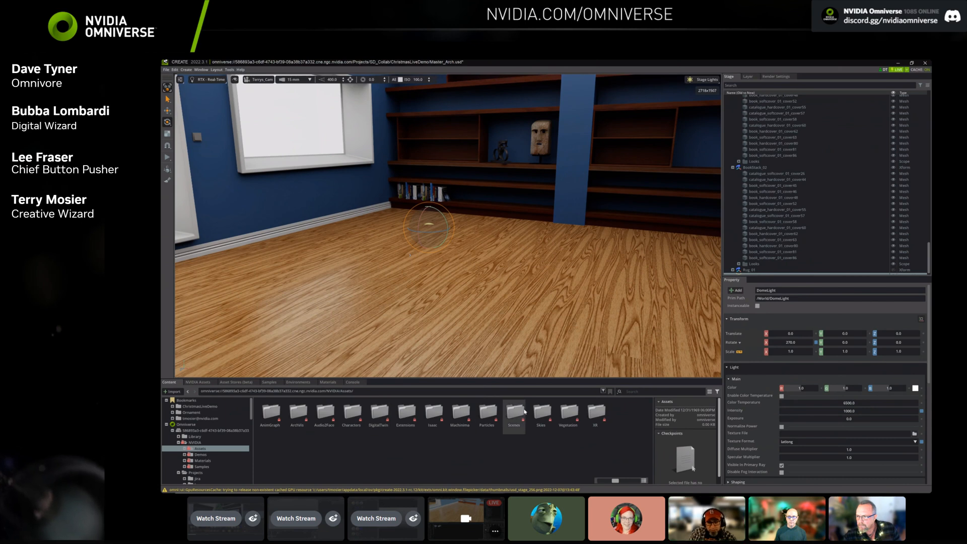
double_click(543, 412)
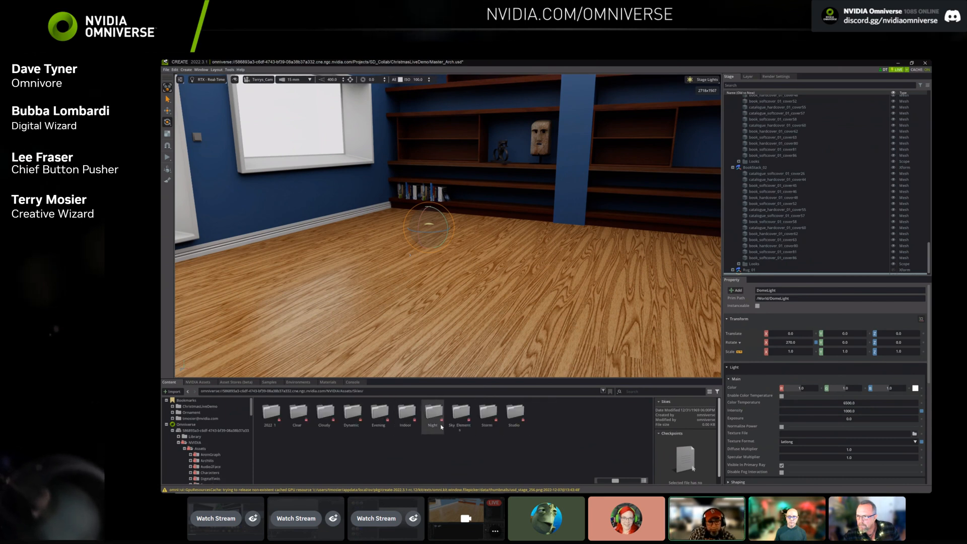
double_click(325, 412)
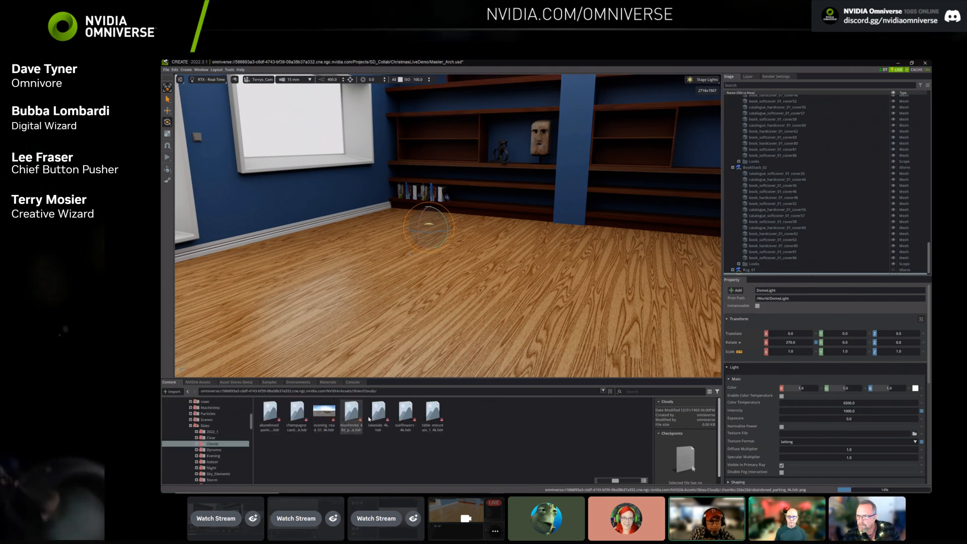
scroll(797, 408, "down", 1)
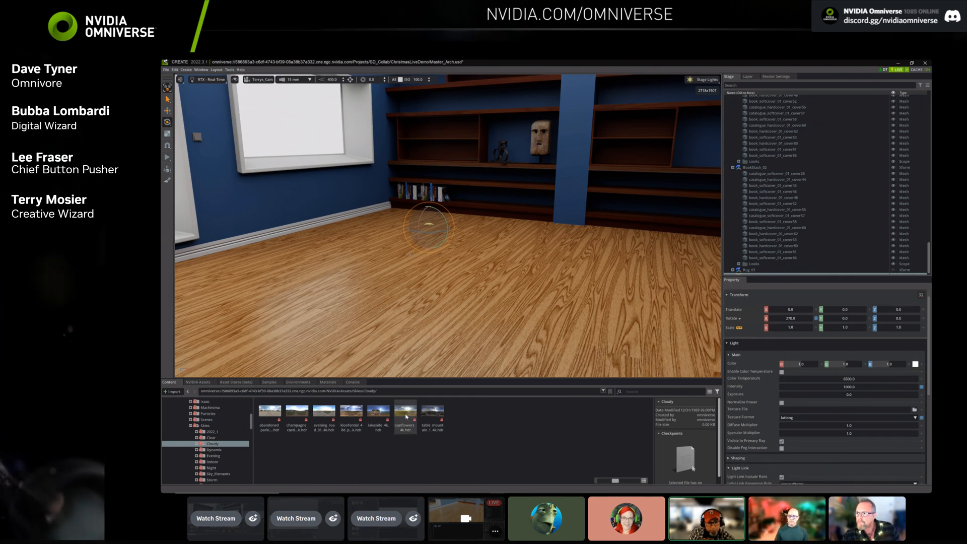
left_click_drag(432, 417, 851, 410)
Shift the dome light across the room floor while viewing the windows and shelves.
right_click_drag(510, 297, 509, 270)
key("w")
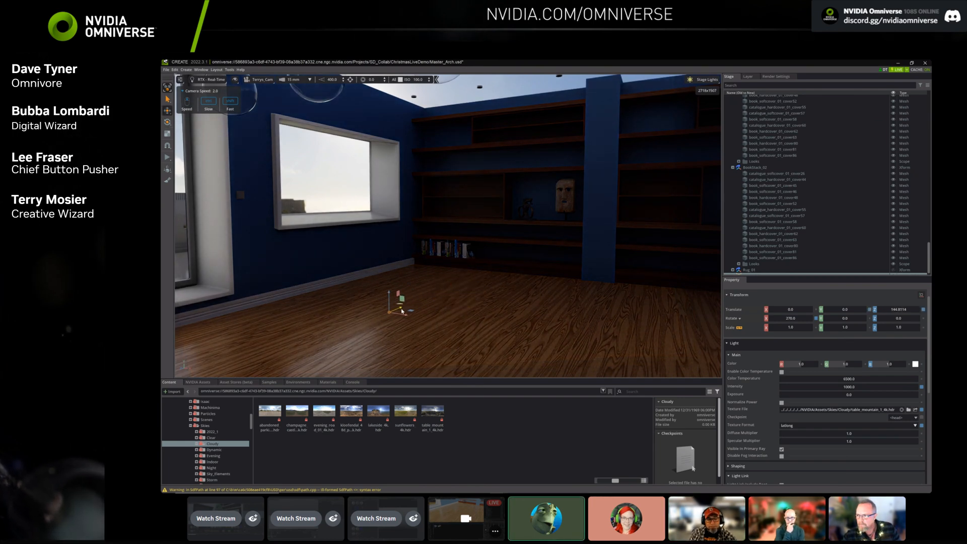
left_click_drag(391, 315, 378, 320)
right_click_drag(523, 232, 487, 244)
Compare the dome lighting across the shared streams, clear the selection, and examine the sunlit room around the Christmas tree.
left_click(408, 533)
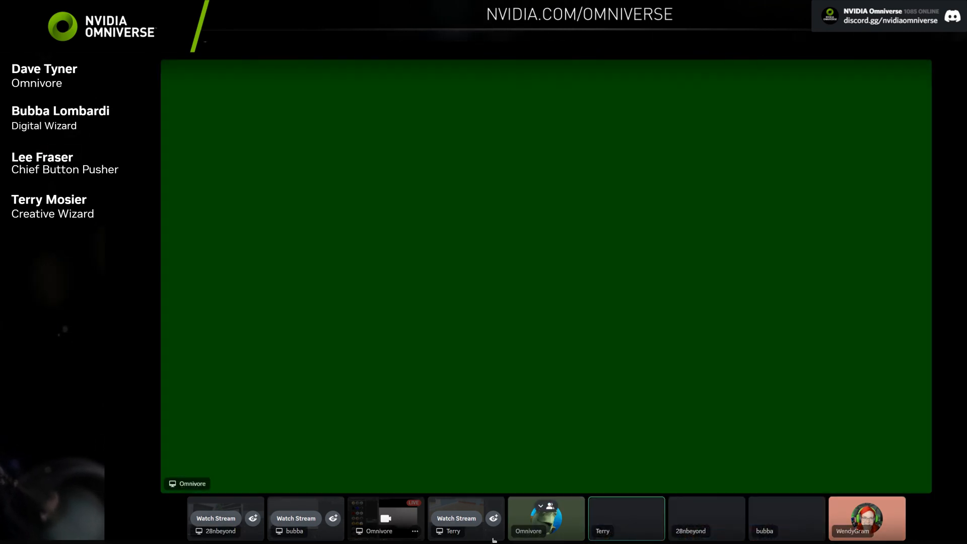
left_click(494, 539)
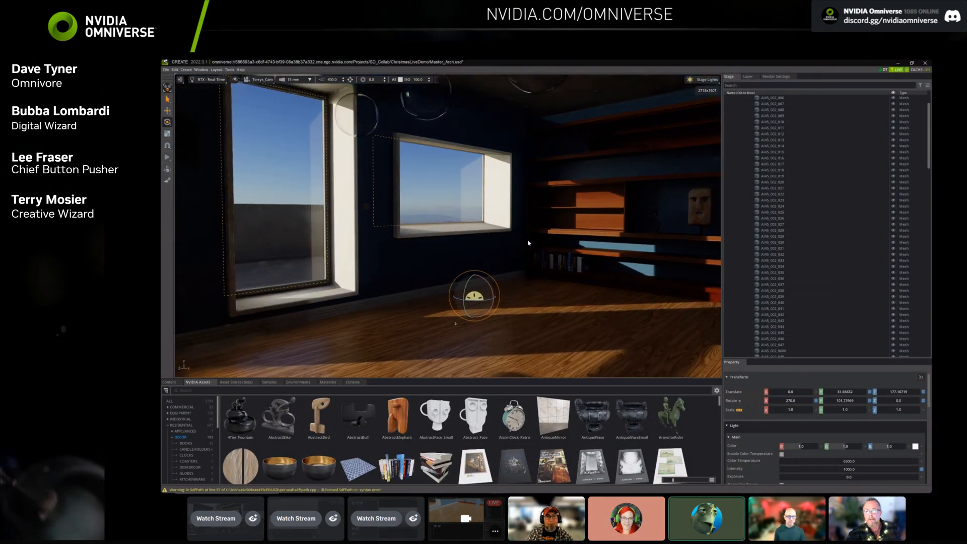
left_click(410, 531)
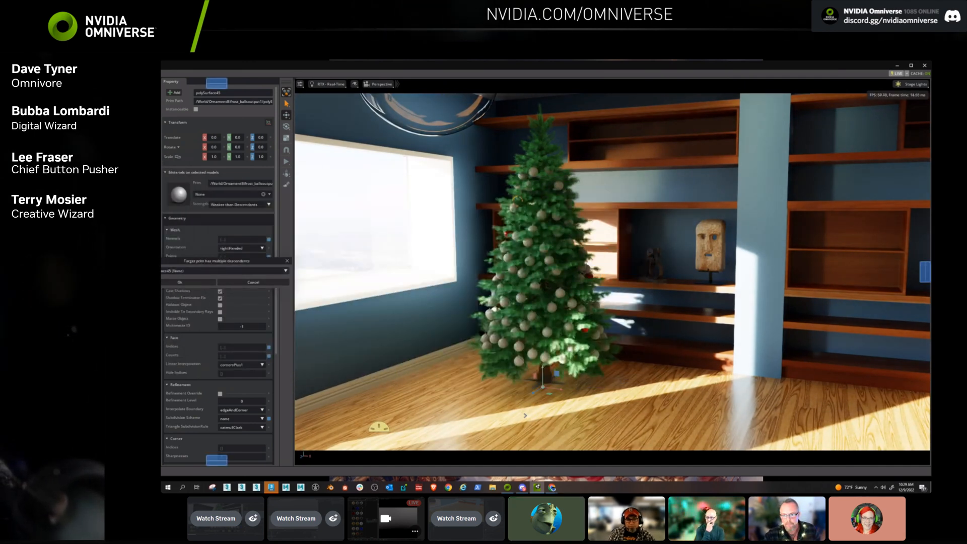
right_click_drag(536, 272, 566, 297)
key("s")
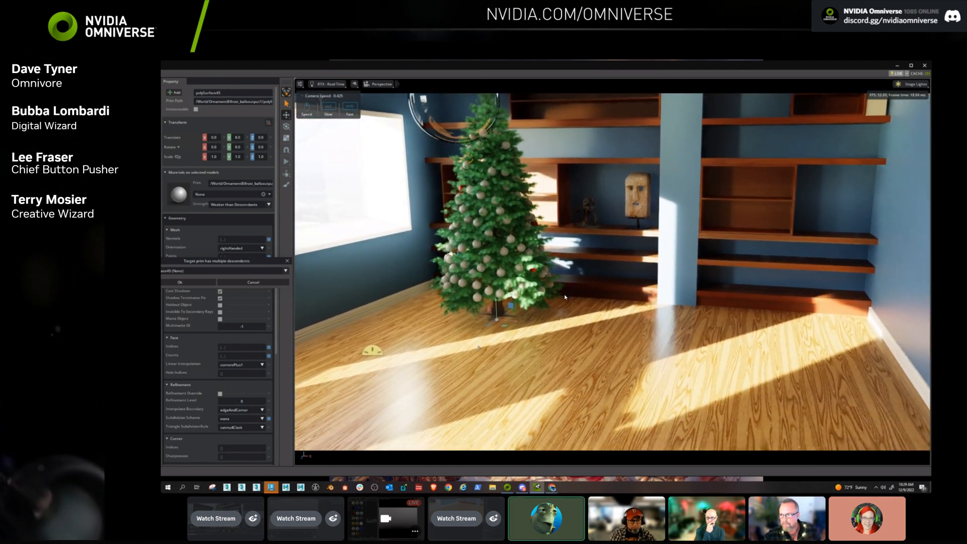
key("Escape")
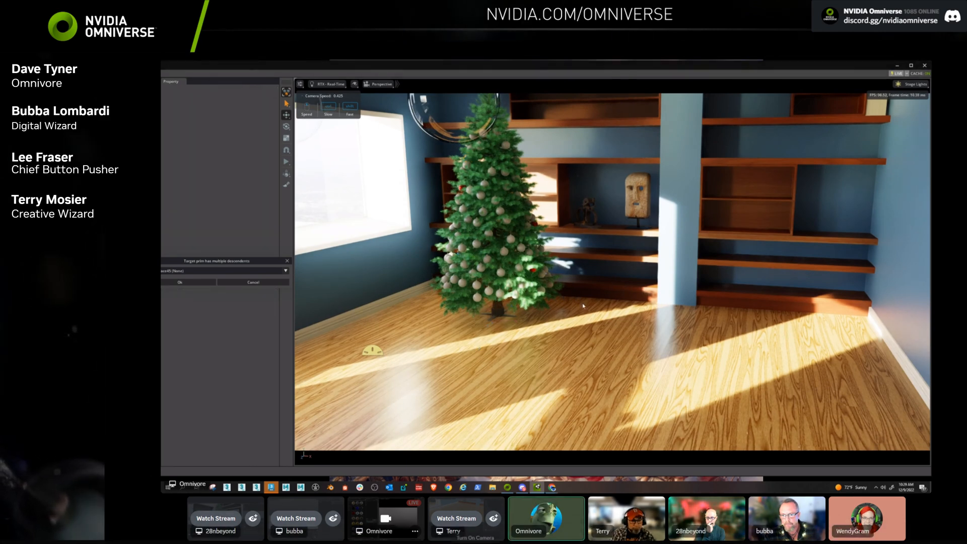
right_click_drag(578, 298, 578, 310)
Return to the Master_Arch stage and list the decor Sculptures assets for the shelf.
left_click(490, 537)
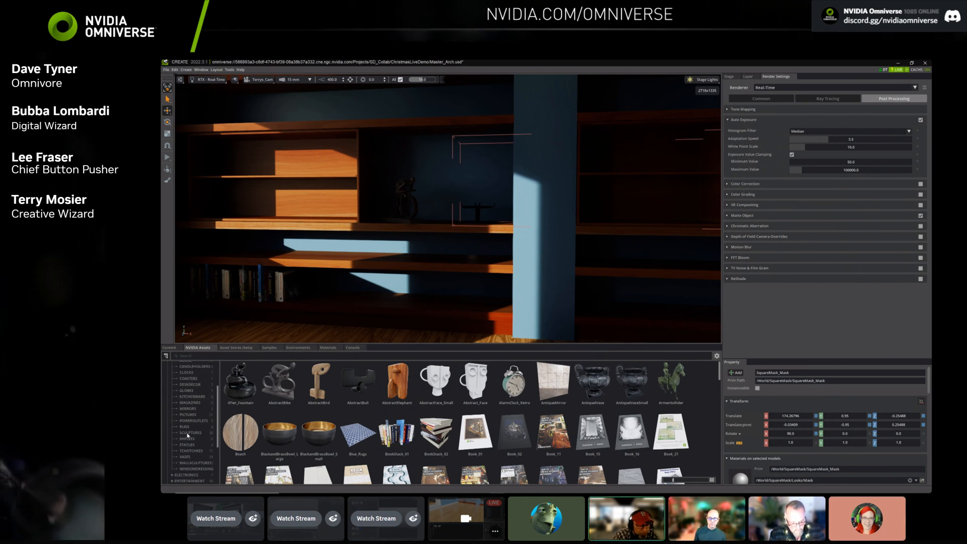
left_click(187, 434)
scroll(396, 430, "up", 2)
scroll(426, 431, "down", 3)
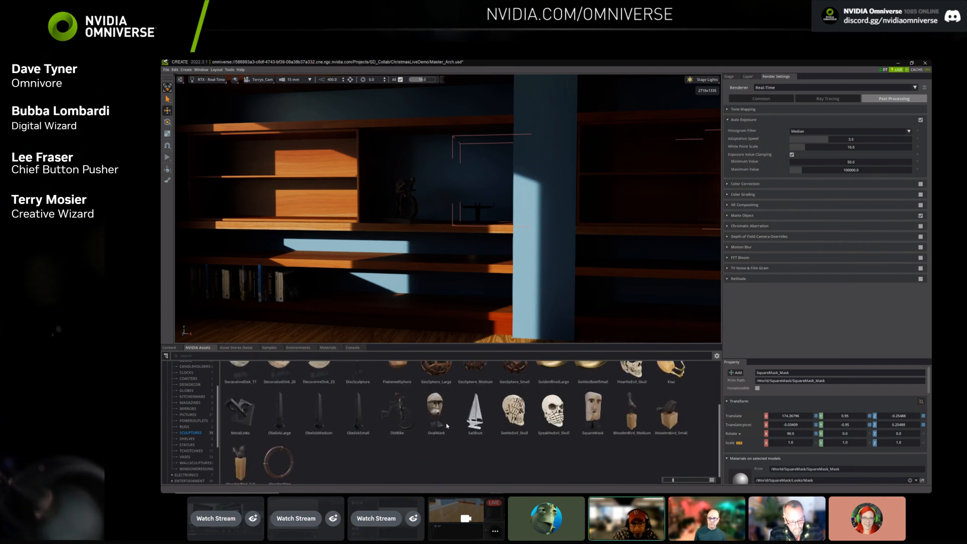
scroll(447, 321, "up", 5)
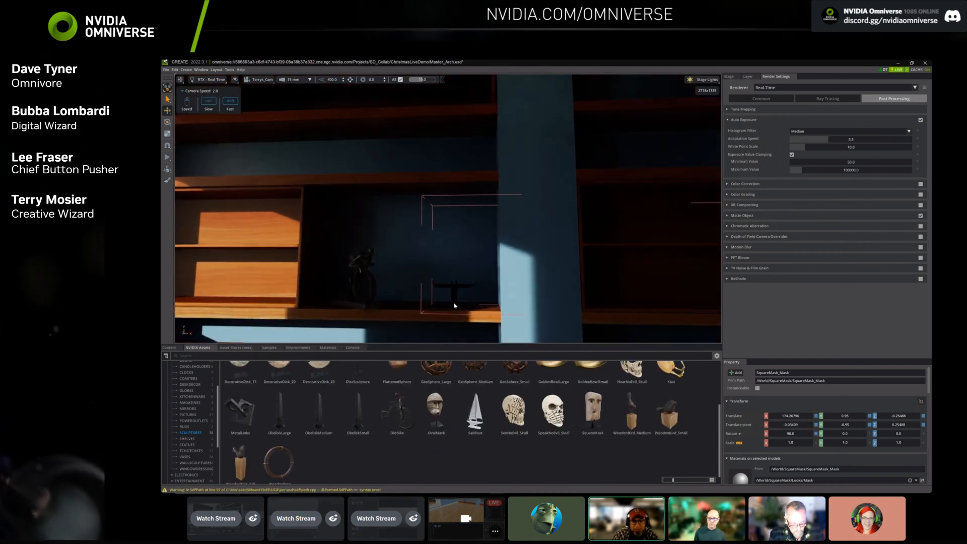
Select the whole SquareMask sculpture and move it along the shelf past the blue pillar.
left_click(451, 308)
left_click(456, 294)
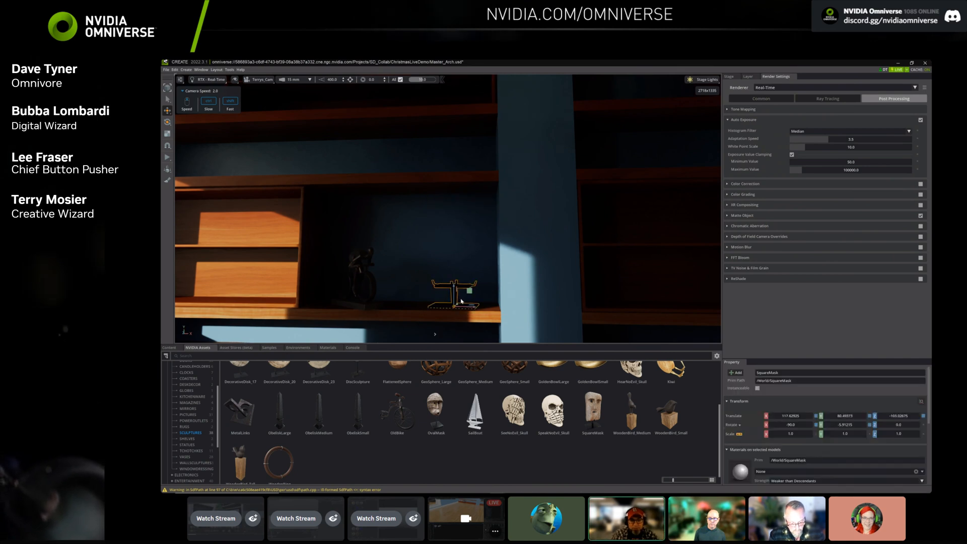
right_click_drag(458, 298, 469, 301)
left_click_drag(445, 299, 696, 292)
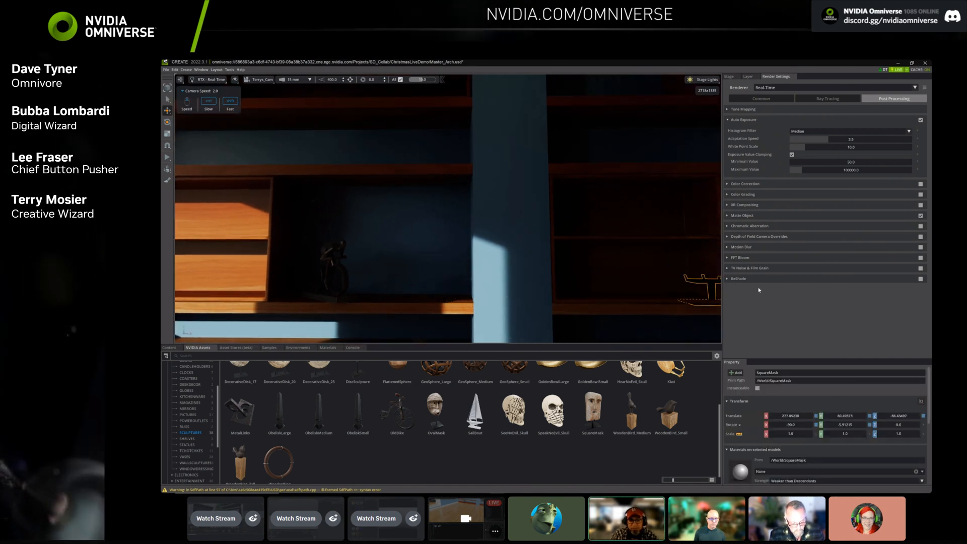
Place the OvalMask sculpture in the vacated shelf bay, rotate it about -15.8° in Y, and scale it uniformly to about 1.29.
left_click_drag(436, 411, 438, 301)
key("e")
key("r")
key("w")
Add the YuccaCane from the residential Plants assets and position it in front of the window at about X -221.4.
scroll(211, 398, "up", 3)
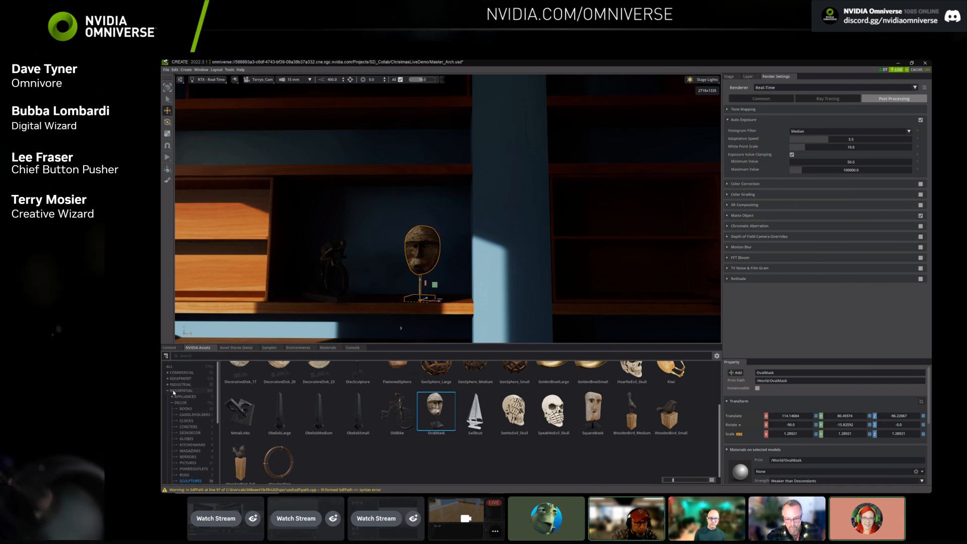
left_click(172, 403)
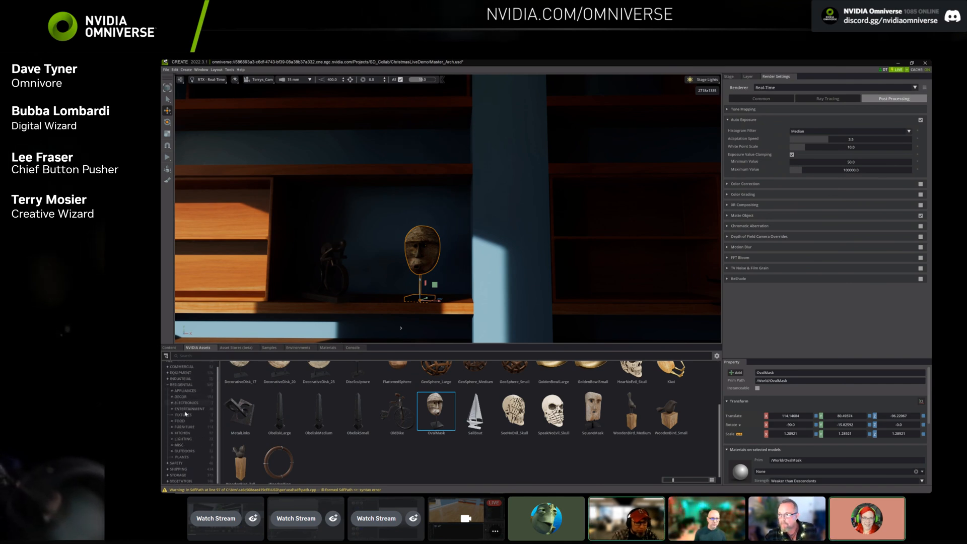
left_click(183, 457)
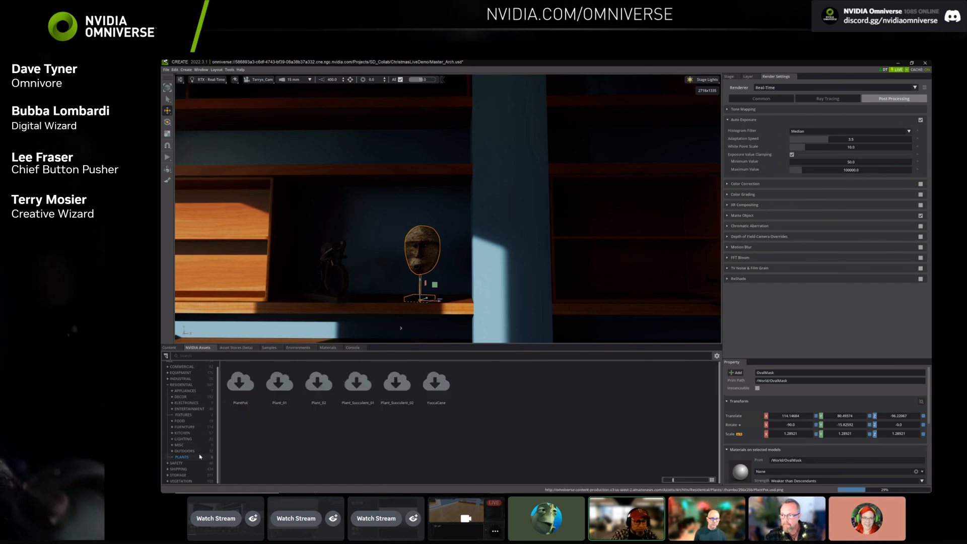
right_click_drag(439, 322, 566, 319)
key("s")
left_click_drag(437, 392, 417, 317)
right_click_drag(447, 297, 320, 278)
key("d")
key("s")
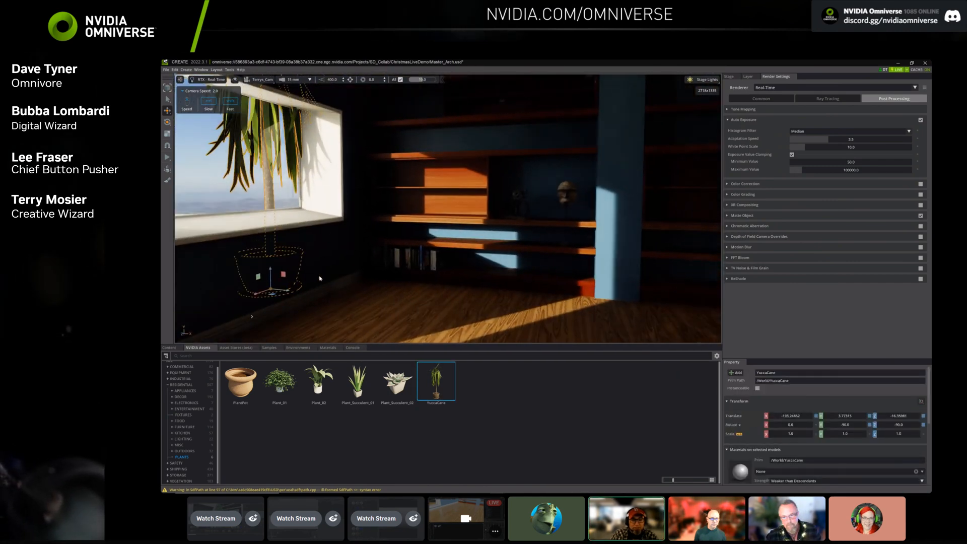
left_click_drag(280, 291, 267, 292)
Browse the online Asset Stores and examine the available store filters and sorting options.
right_click_drag(439, 278, 391, 280)
key("w")
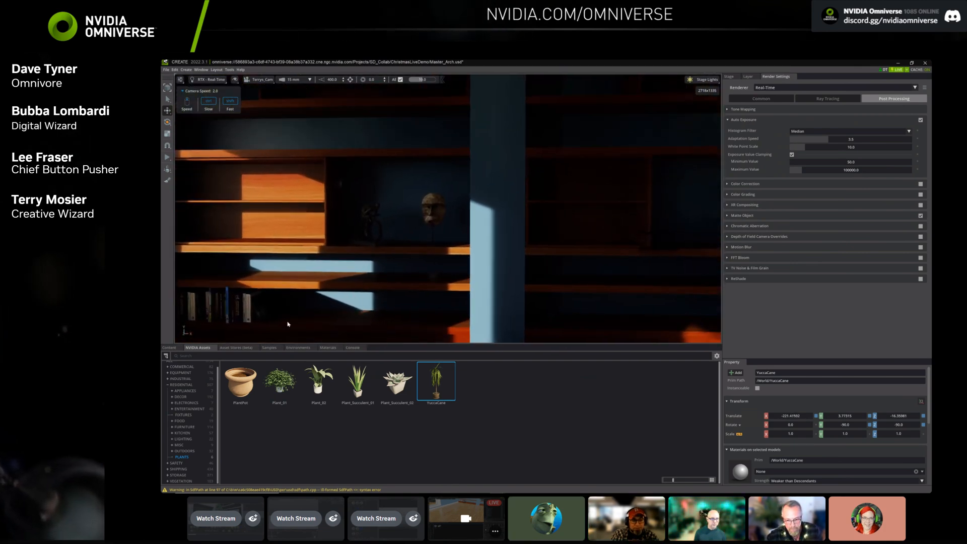
left_click(236, 348)
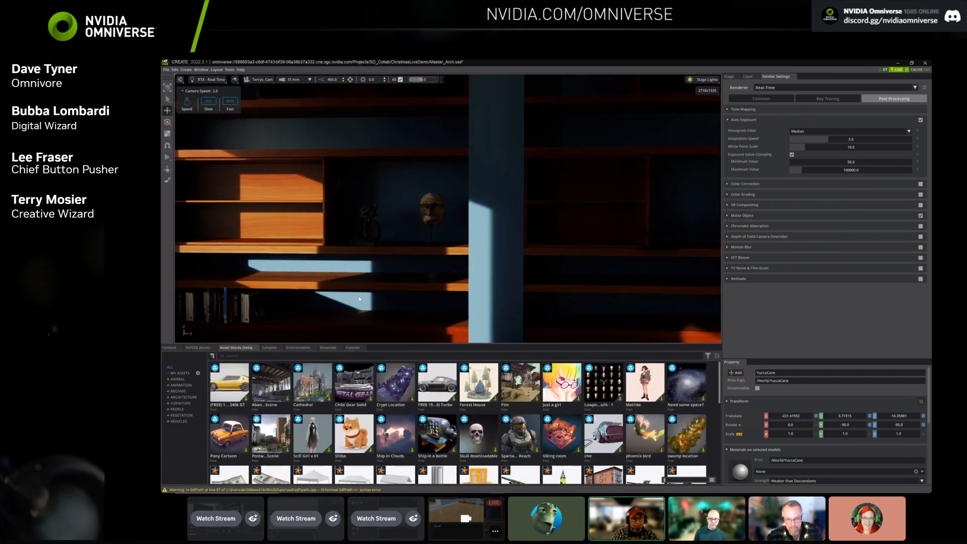
right_click_drag(357, 297, 367, 301)
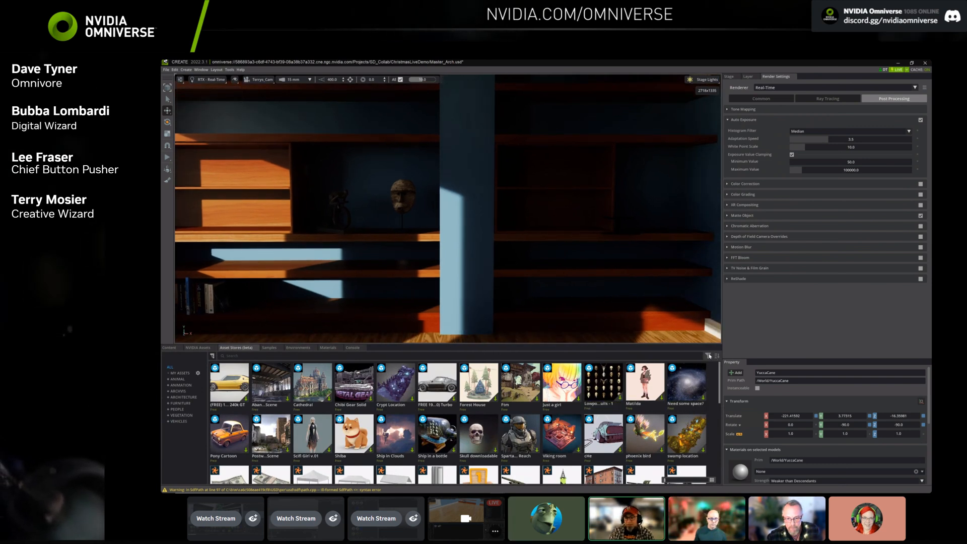
left_click(709, 356)
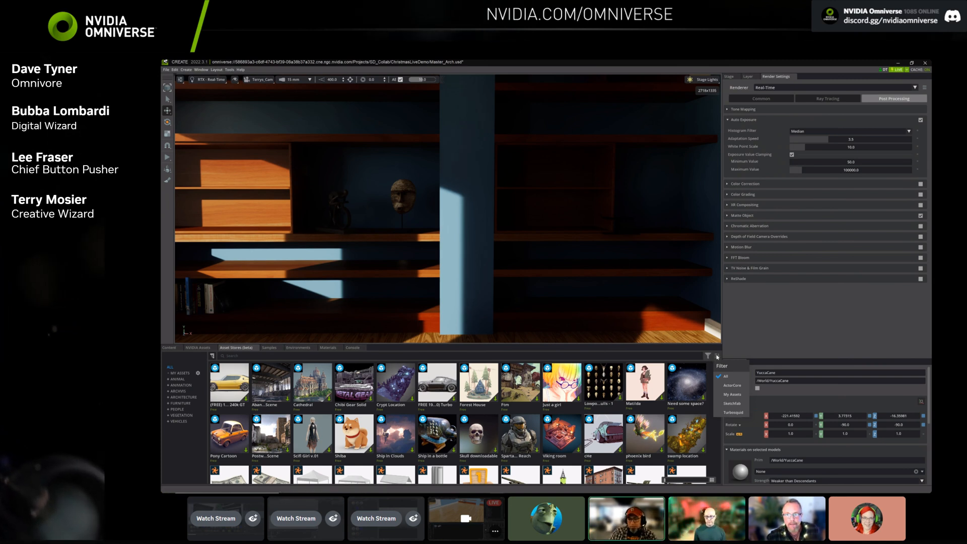
left_click(717, 357)
left_click(717, 357)
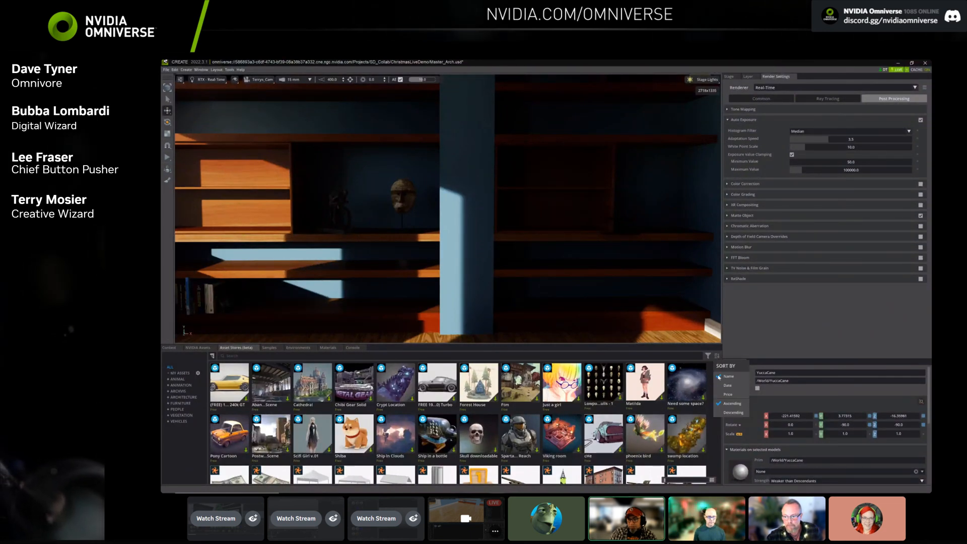
Sort the online store assets by price and browse through the listing.
left_click(727, 395)
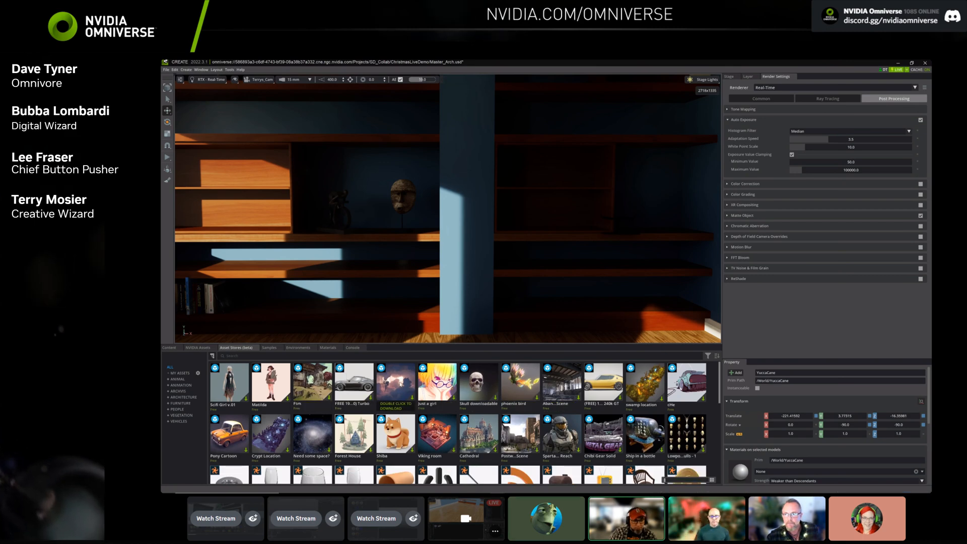
scroll(352, 398, "down", 3)
mouse_move(459, 286)
right_mouse_down()
mouse_move(428, 281)
mouse_move(446, 277)
right_mouse_up()
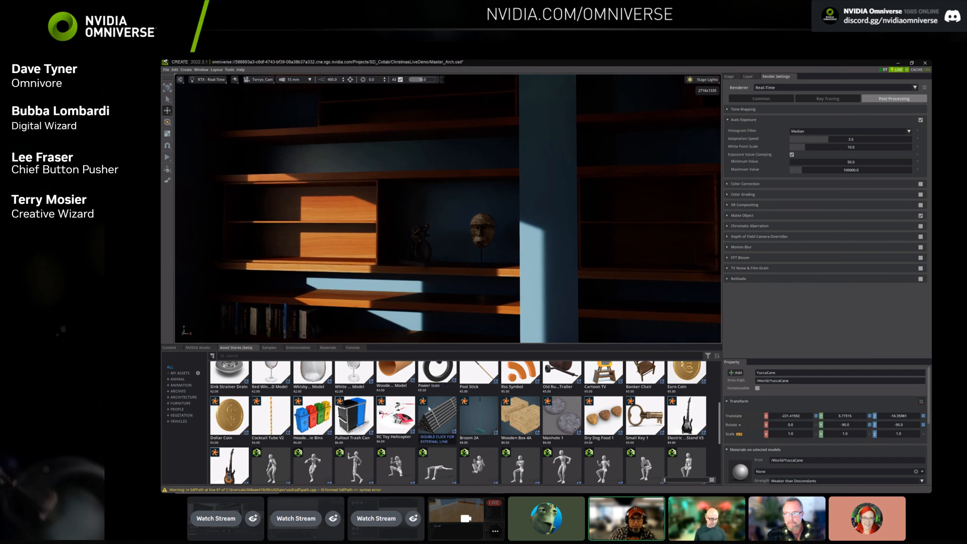
scroll(438, 378, "up", 3)
Search the asset stores for christmas and look through the matching models.
left_click(322, 356)
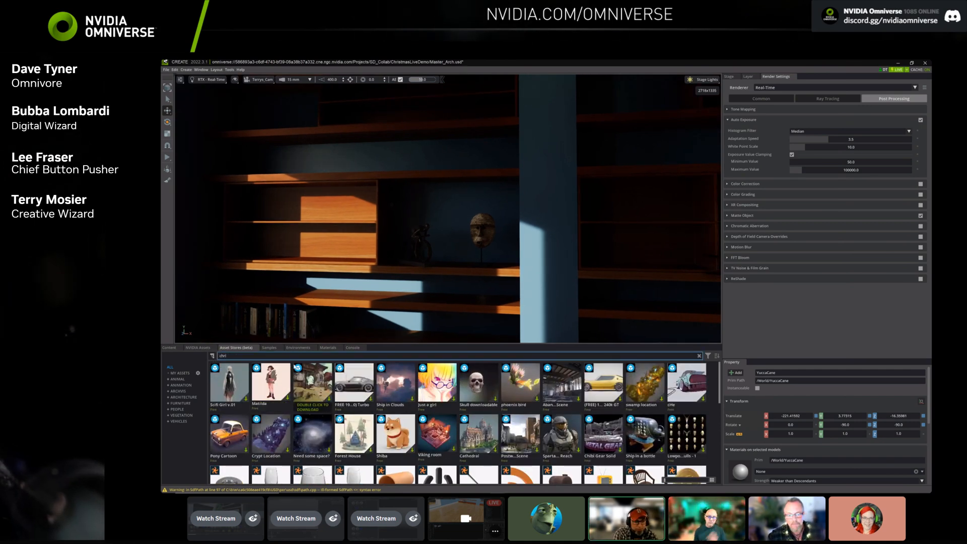
type("christmas")
key("Return")
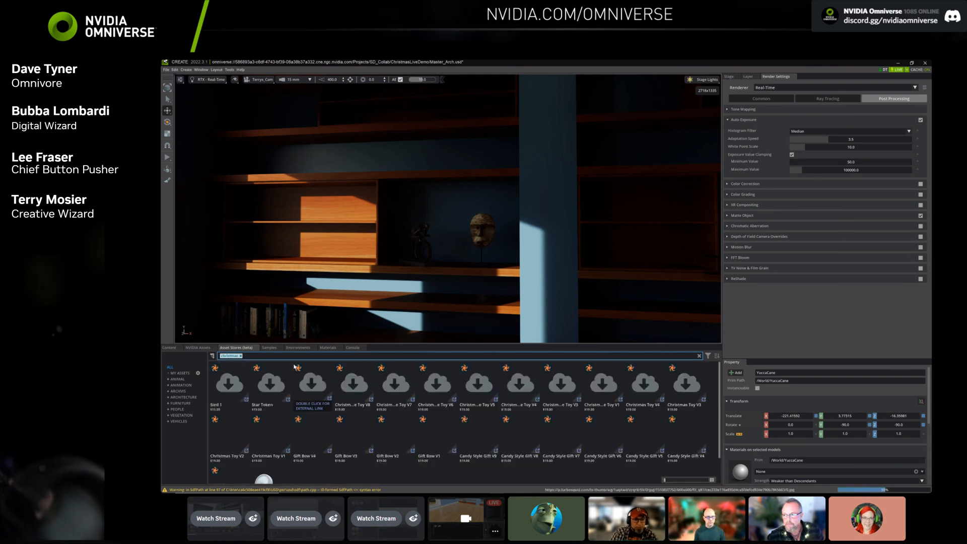
scroll(453, 404, "down", 3)
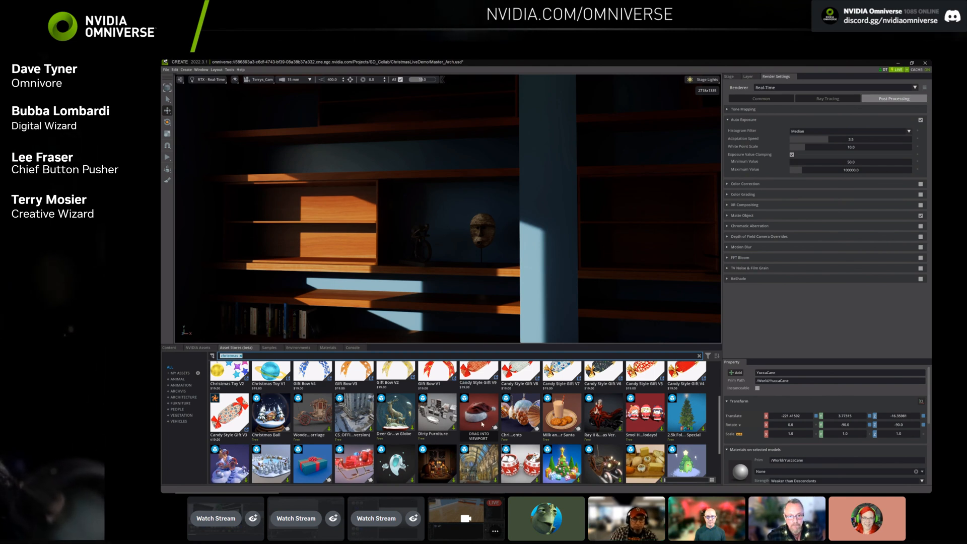
Add the Christmas Hat from the store assets, move it onto the mask's head on the shelf, and rotate it slightly.
left_click_drag(486, 417, 472, 268)
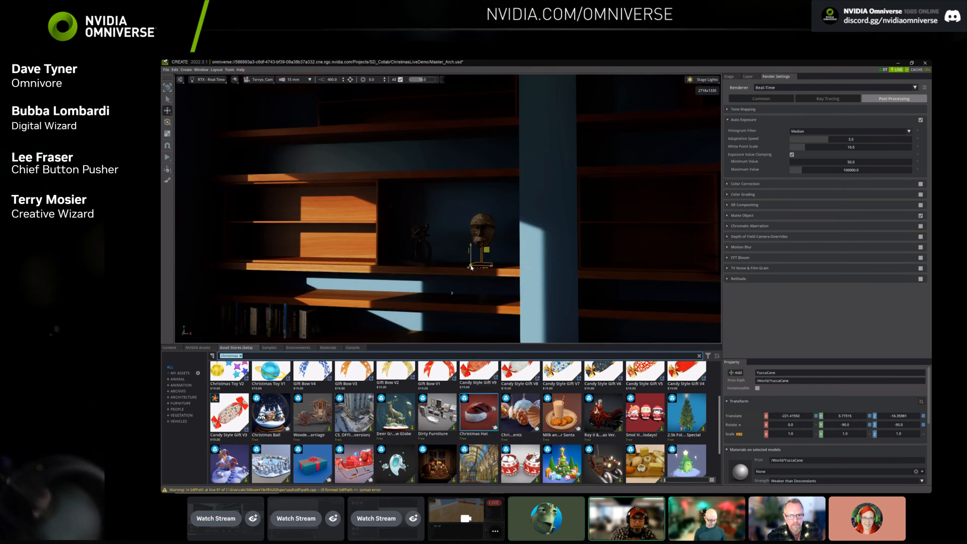
left_click_drag(473, 235, 485, 206)
key("e")
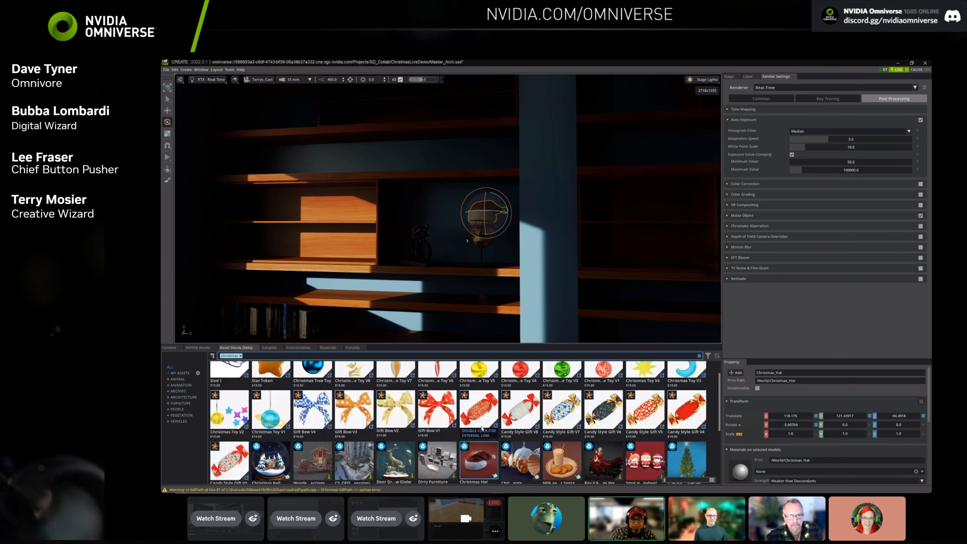
scroll(439, 431, "up", 2)
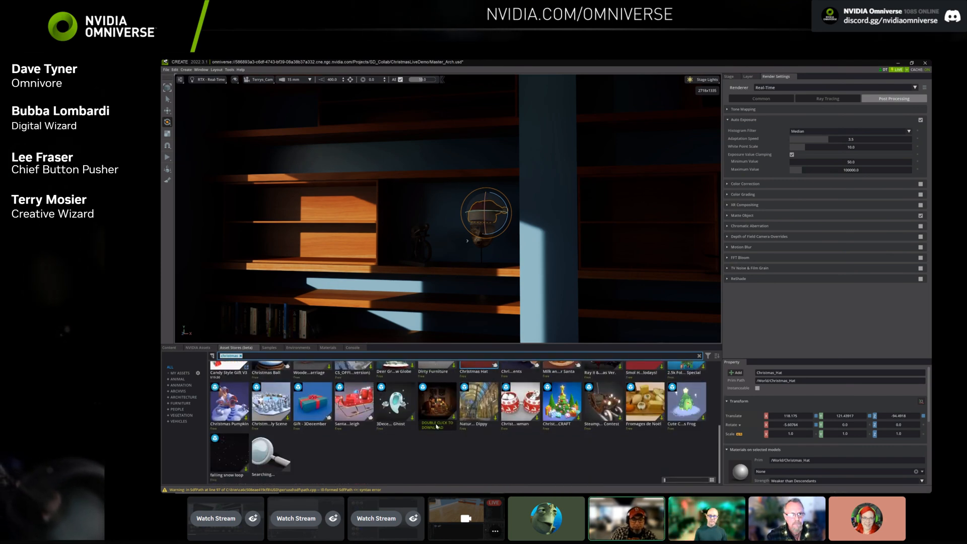
scroll(438, 431, "down", 2)
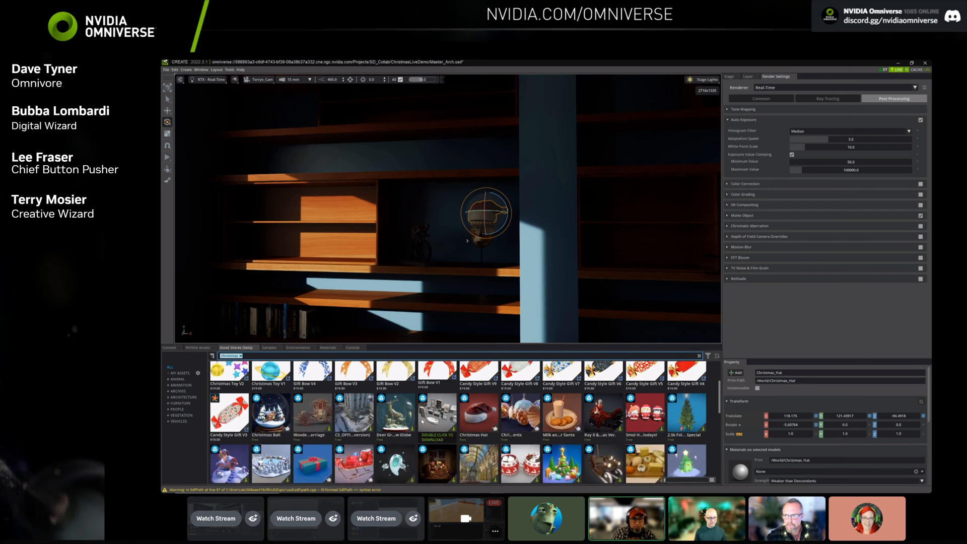
right_click_drag(507, 279, 462, 291)
Switch between the collaborators' streams and examine the shared room with its tree, shelves, and new furniture from several angles.
left_click(389, 534)
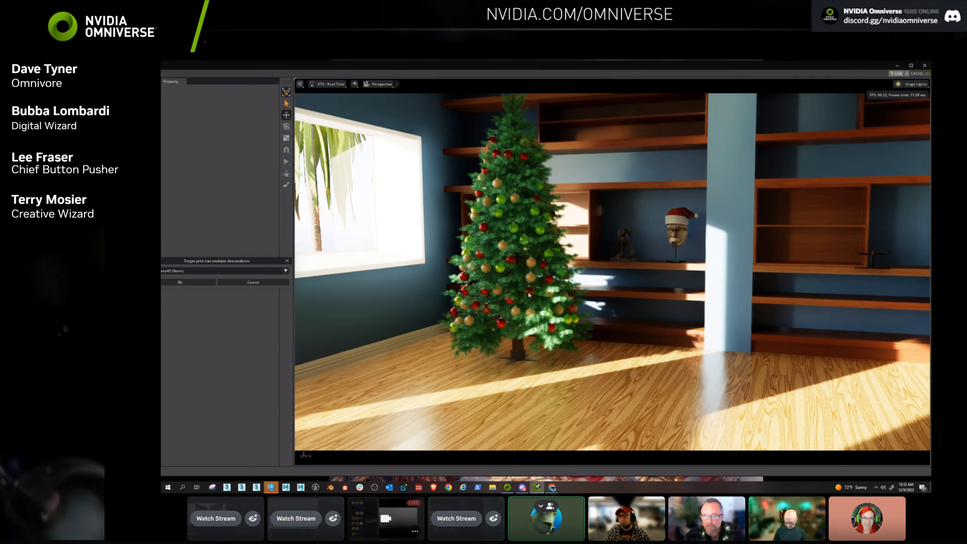
left_click(479, 531)
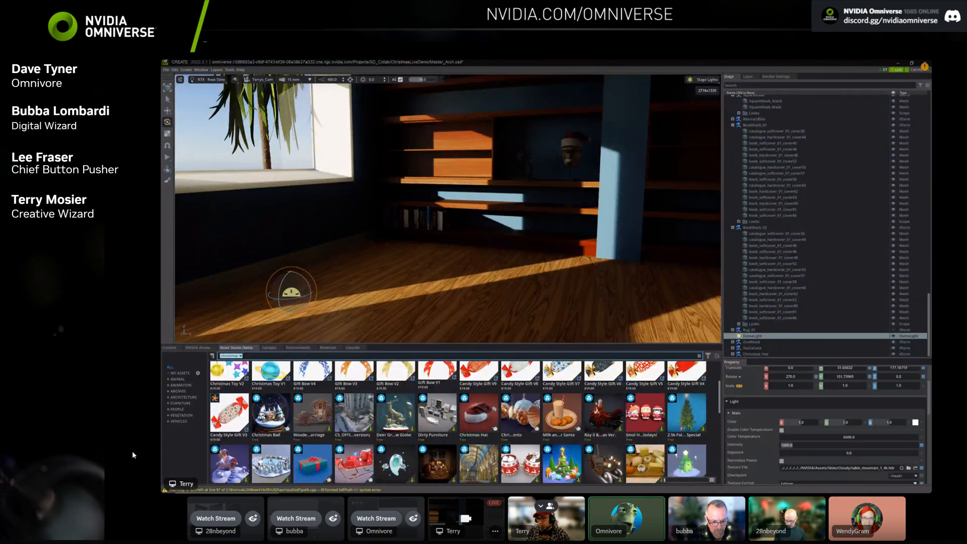
left_click(398, 537)
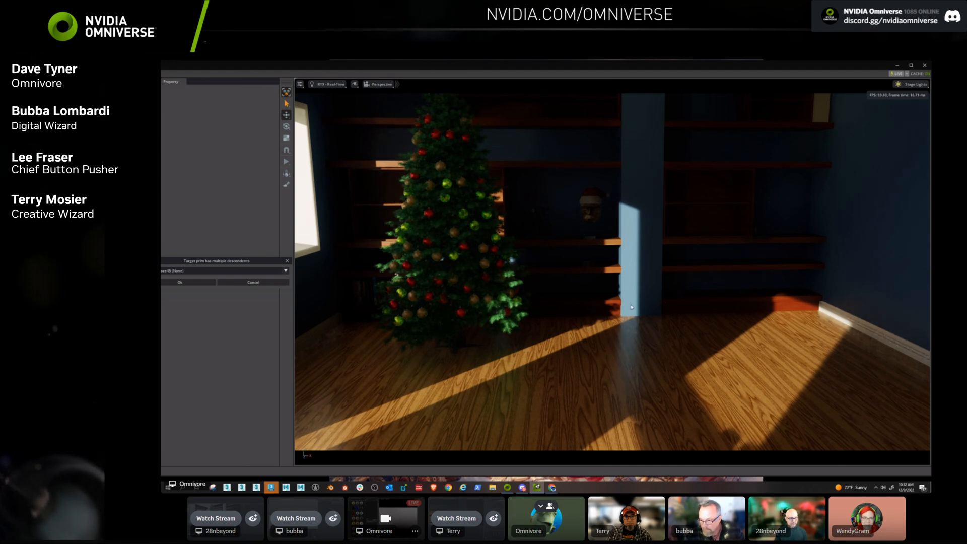
left_click(251, 538)
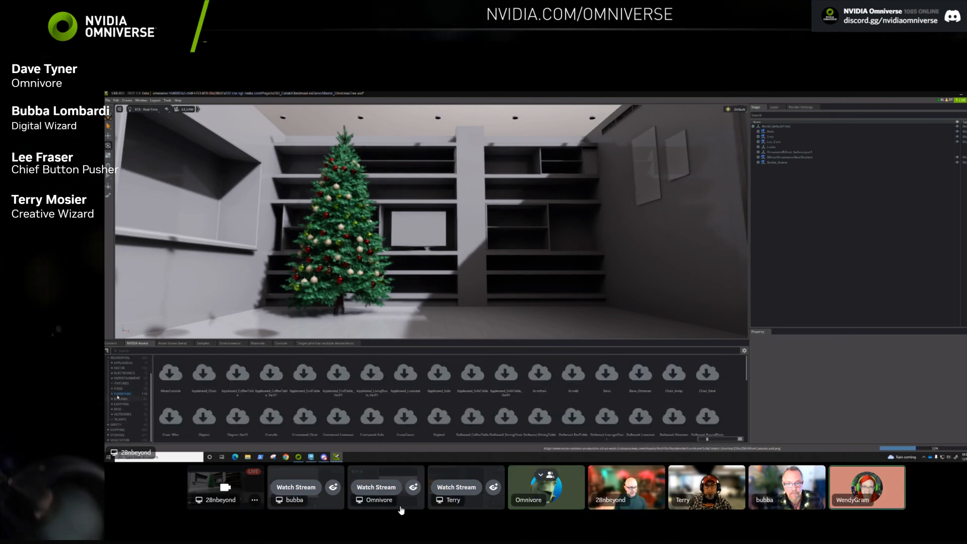
left_click(376, 487)
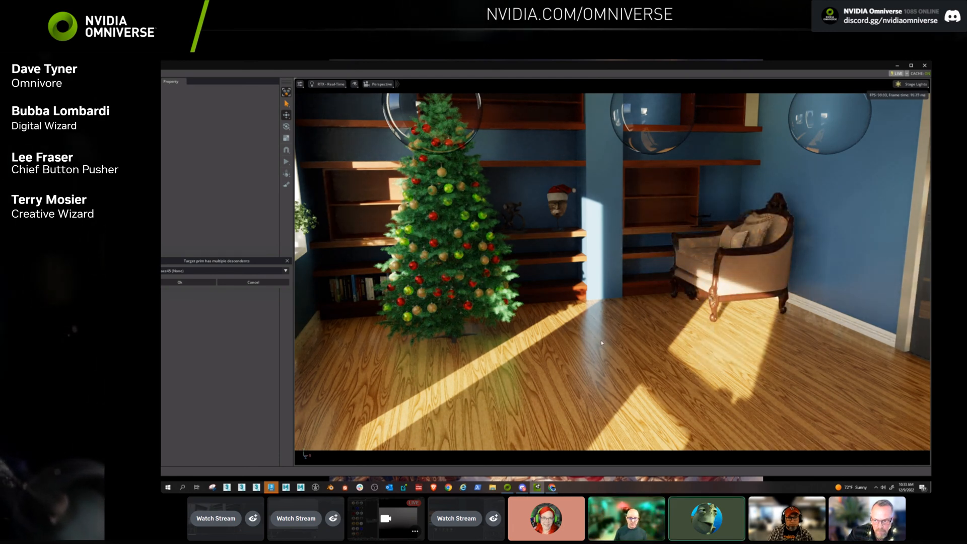
middle_click_drag(605, 336, 602, 341)
key("w")
right_click_drag(602, 340, 550, 332)
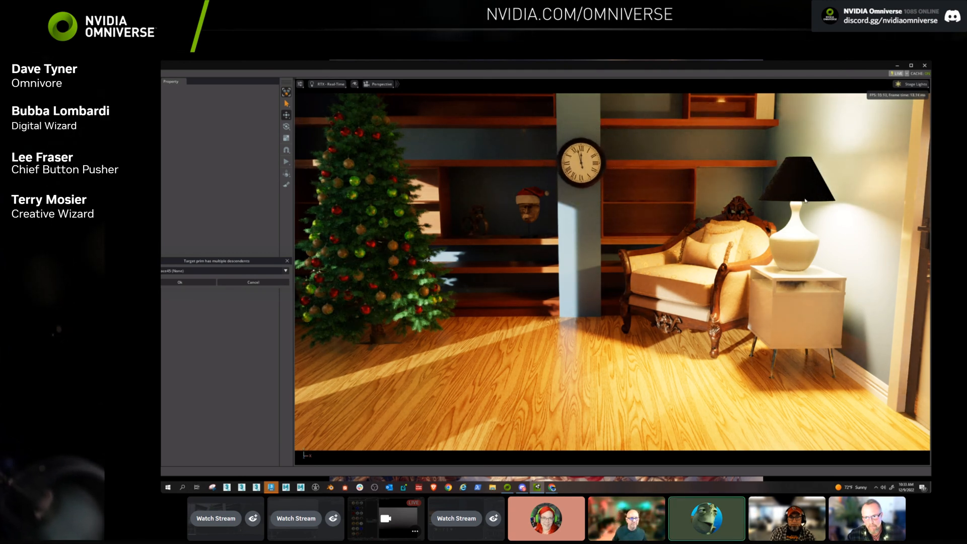
right_click_drag(691, 325, 555, 324)
Switch to another collaborator's stream and open the Assets folder of the Christmas2022 project.
left_click(330, 538)
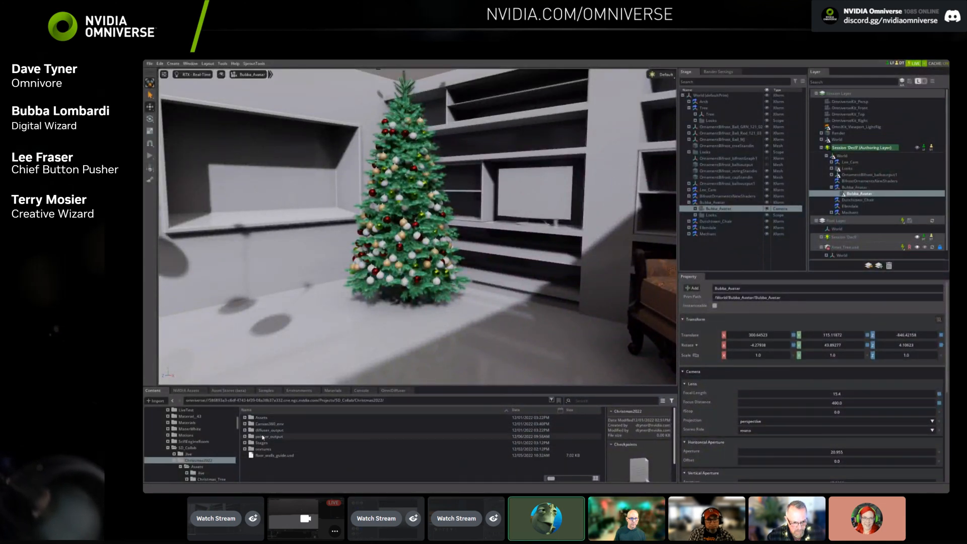
left_click(266, 419)
double_click(265, 420)
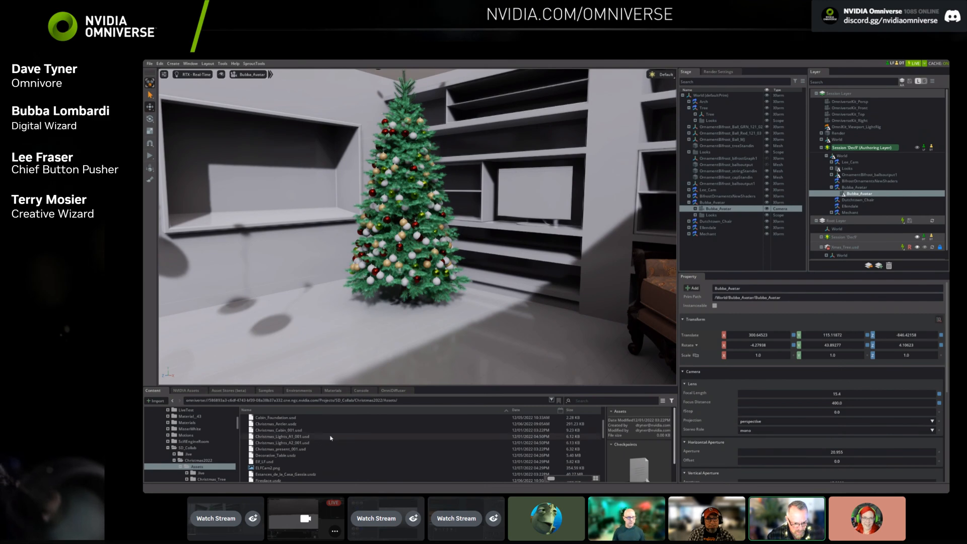
scroll(333, 442, "down", 5)
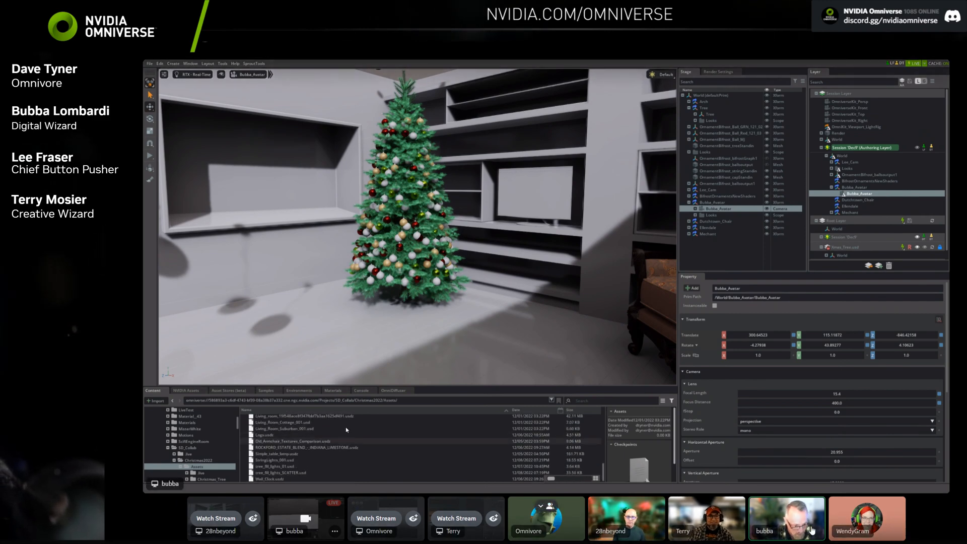
Raise the speaking participant's user volume to the maximum in the Discord call.
right_click(813, 530)
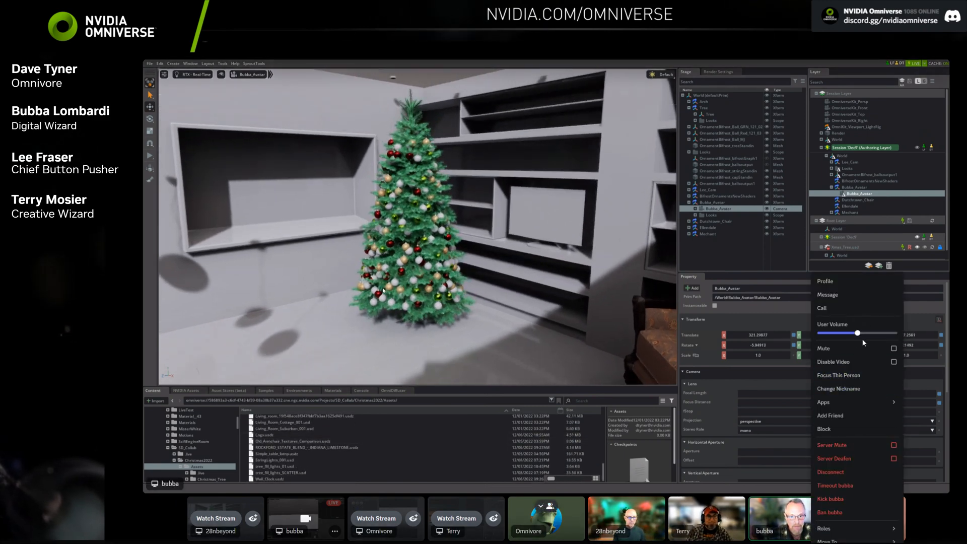
scroll(406, 286, "down", 5)
left_click_drag(858, 333, 897, 333)
left_click(914, 352)
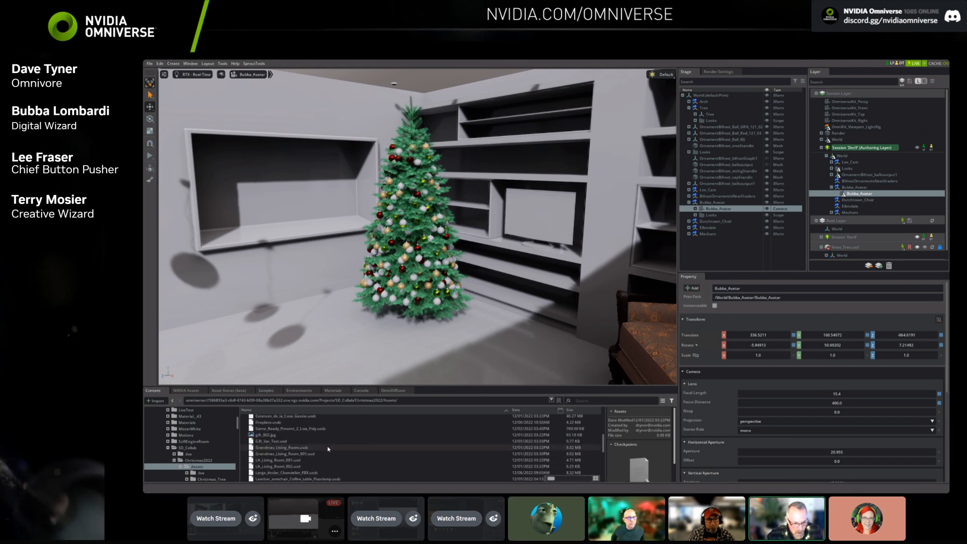
Add Lights_BlueYellow_001 and Lights_RedGreen_001 from the project assets to the floor in front of the tree and inspect them up close.
scroll(330, 448, "up", 5)
scroll(331, 448, "down", 5)
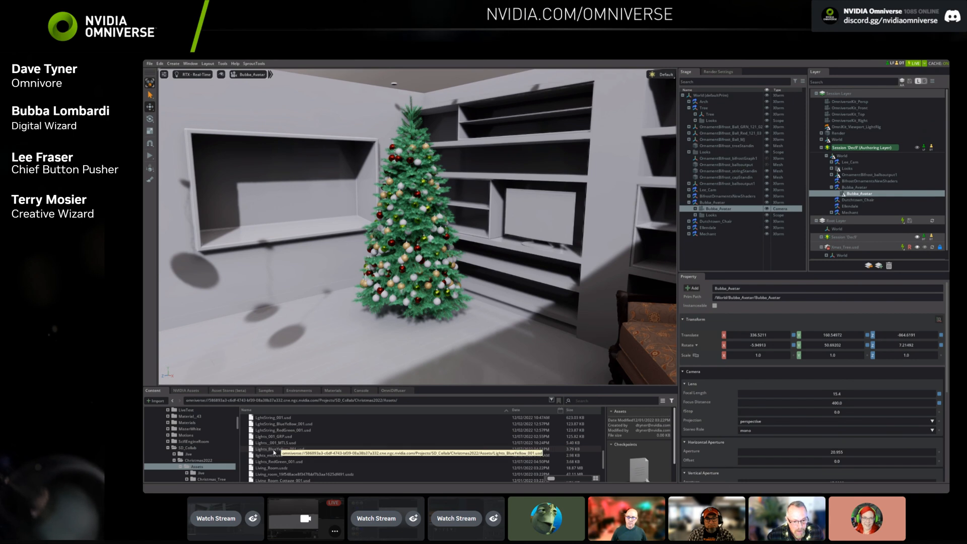
left_click_drag(274, 452, 412, 346)
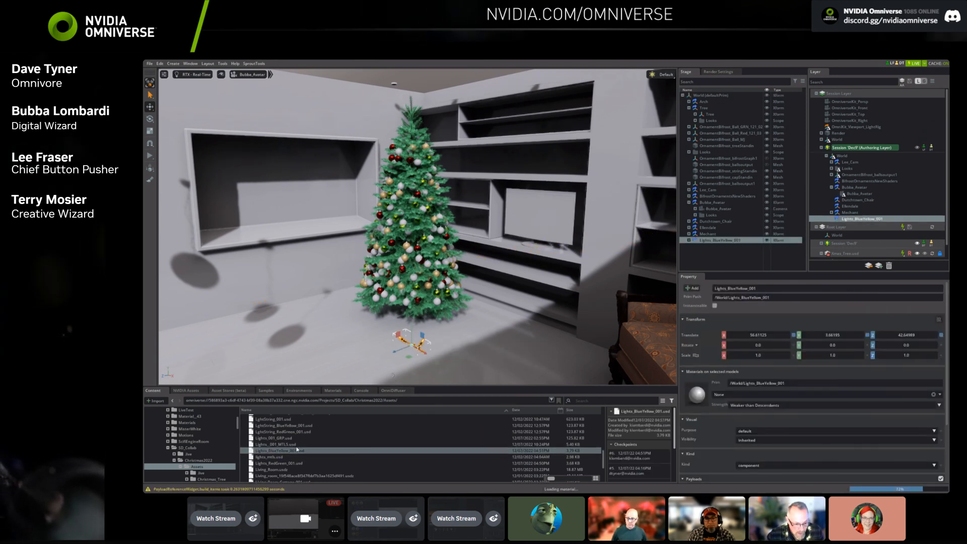
left_click_drag(278, 467, 403, 355)
middle_click_drag(403, 354, 380, 296)
right_click_drag(380, 297, 450, 296, "alt")
middle_click_drag(459, 303, 472, 239)
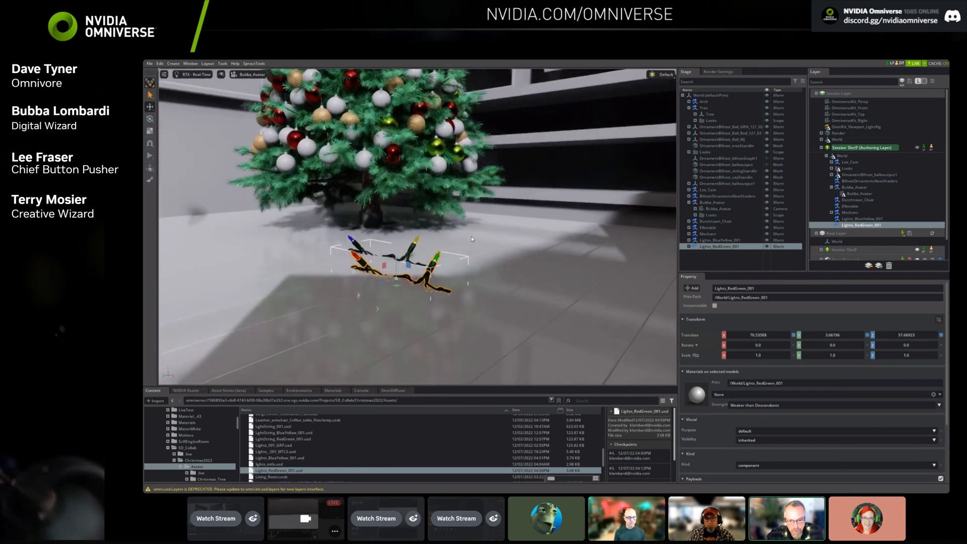
right_click_drag(322, 313, 391, 315, "alt")
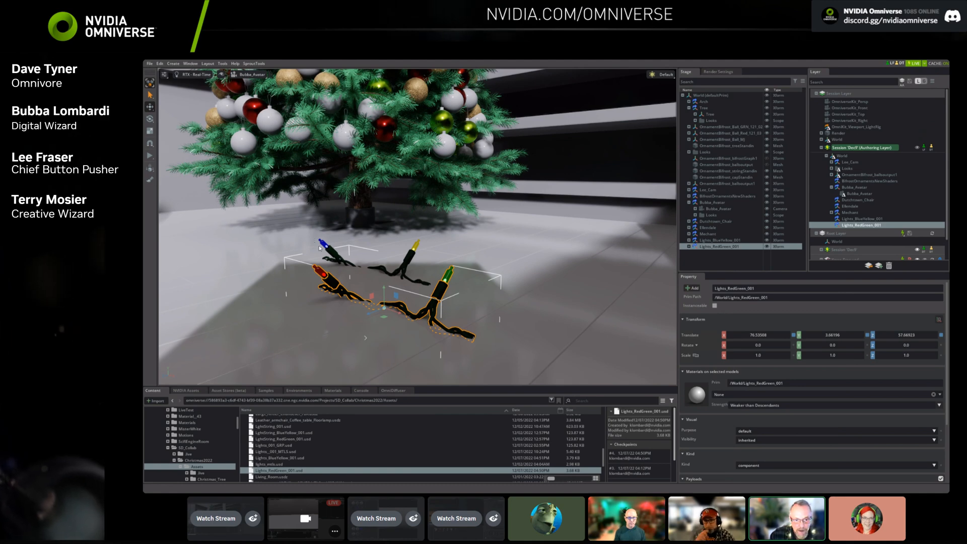
right_click_drag(530, 297, 503, 221, "alt")
middle_click_drag(503, 221, 504, 289)
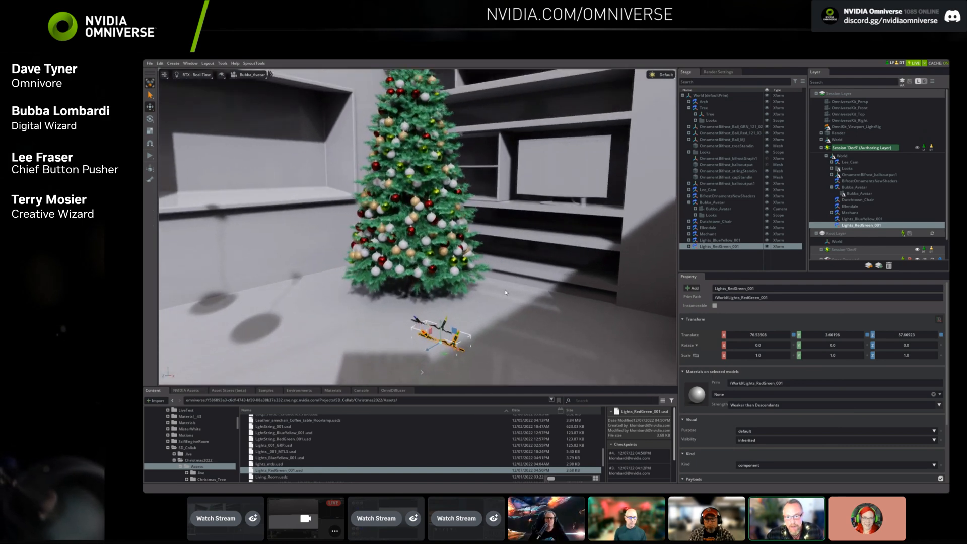
Open the project's Props folder and add tree_reference_cone_02 at the base of the Christmas tree.
scroll(304, 475, "up", 5)
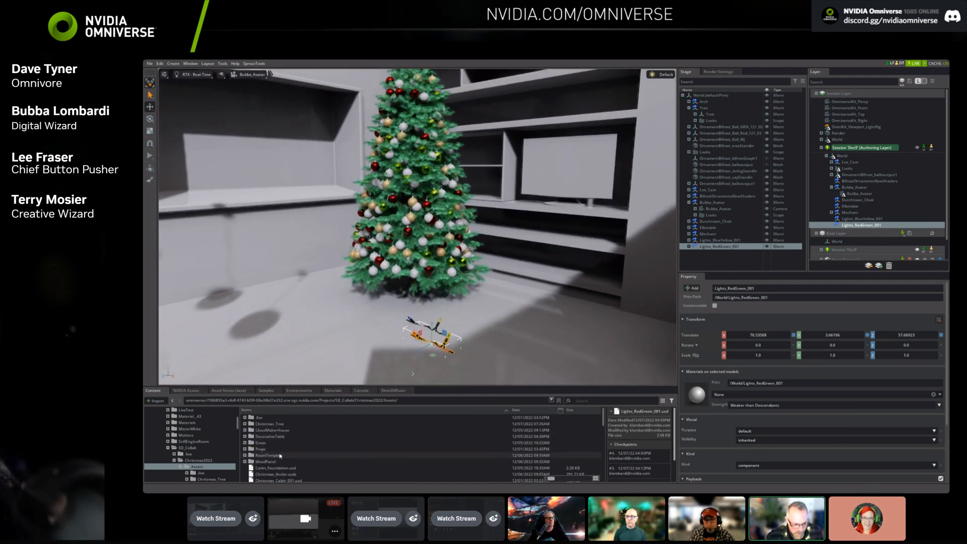
left_click(268, 450)
double_click(267, 451)
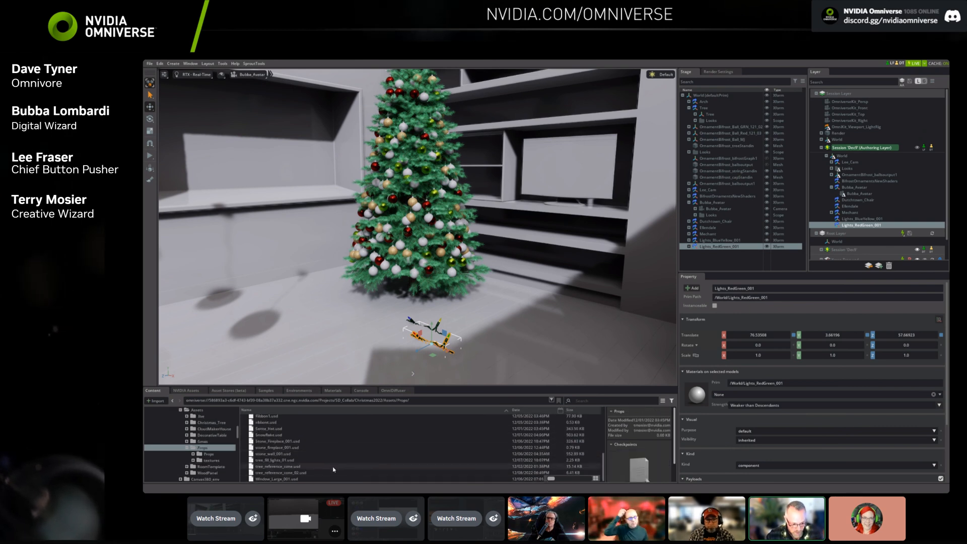
left_click_drag(282, 475, 413, 300)
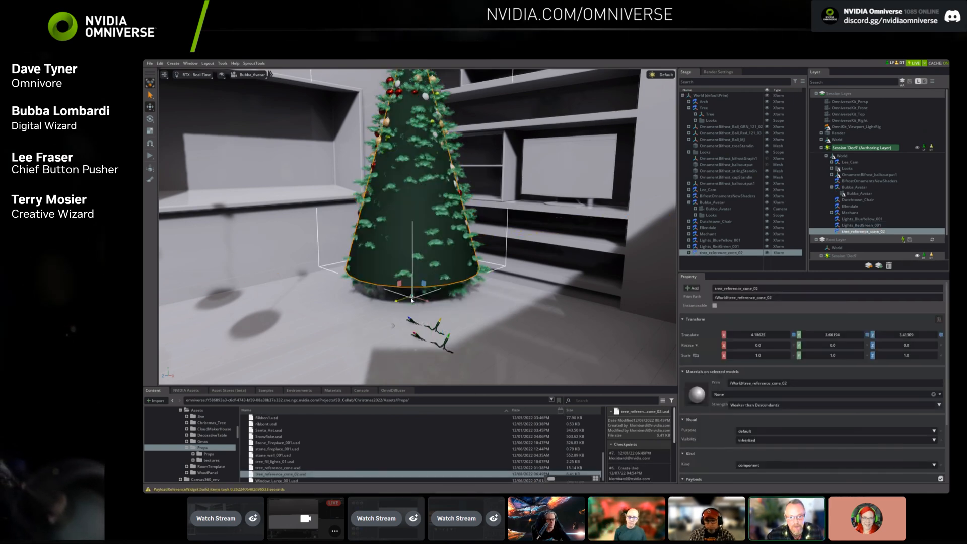
Move the reference cone to align with the tree at about X 0.76, Z -1.87, and check its fit.
key("f")
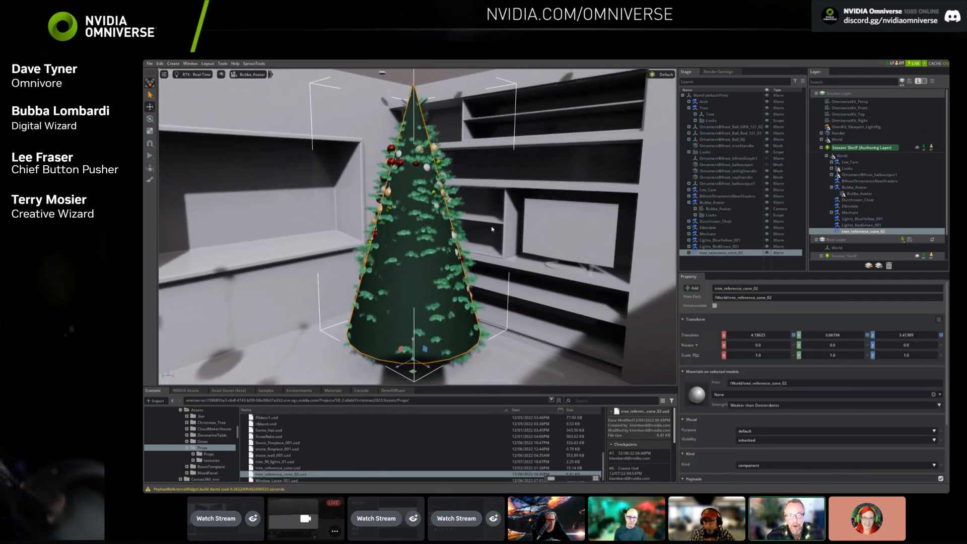
middle_click_drag(491, 230, 479, 216)
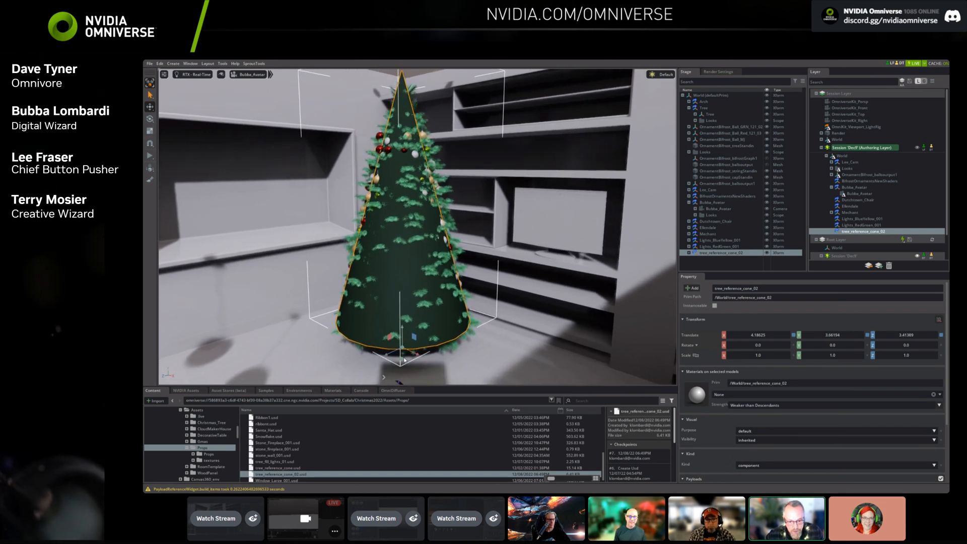
mouse_move(403, 361)
left_mouse_down()
mouse_move(413, 358)
mouse_move(404, 358)
left_mouse_up()
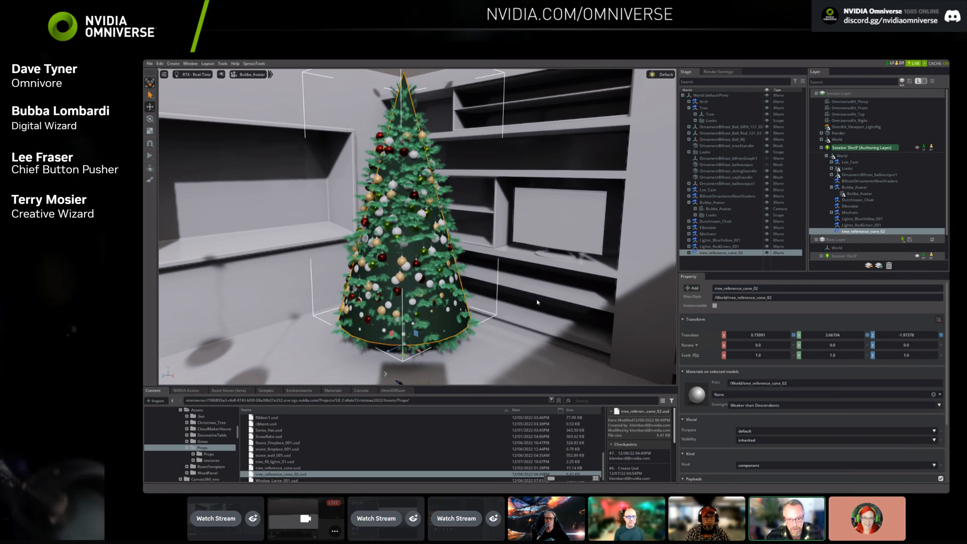
left_click_drag(559, 313, 487, 292, "alt")
left_click_drag(568, 317, 487, 316, "alt")
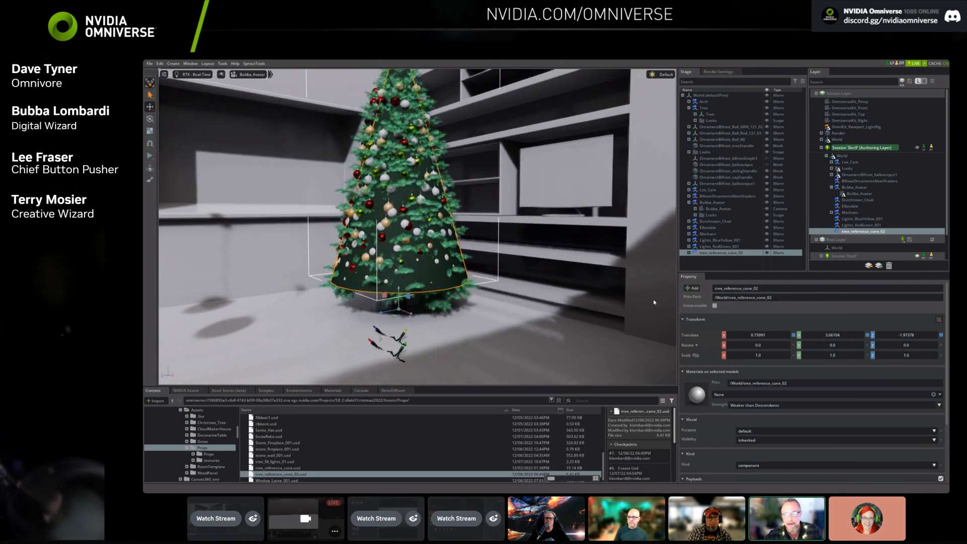
Open the Paint tool and dock its window alongside the Layer window.
left_click_drag(473, 334, 534, 313, "alt")
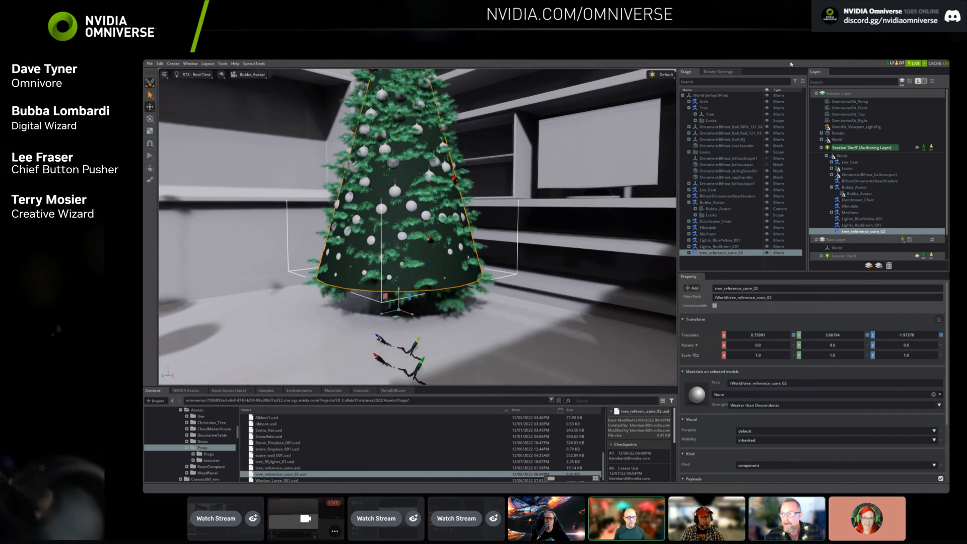
left_click(224, 66)
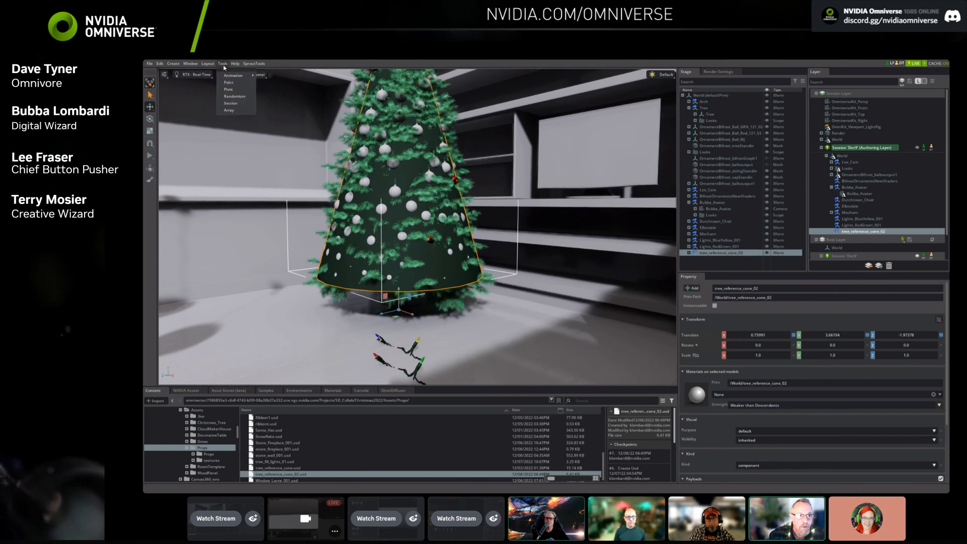
left_click(229, 82)
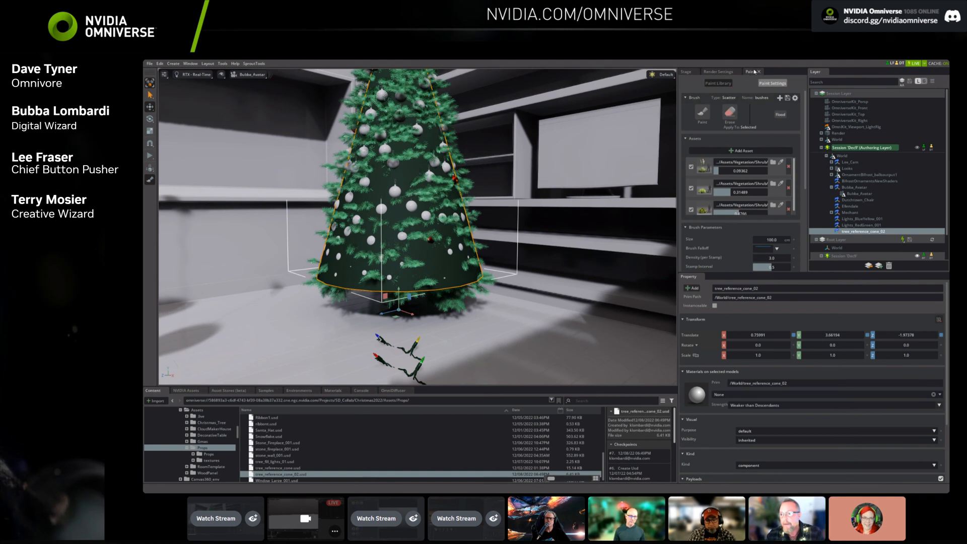
left_click_drag(751, 73, 859, 76)
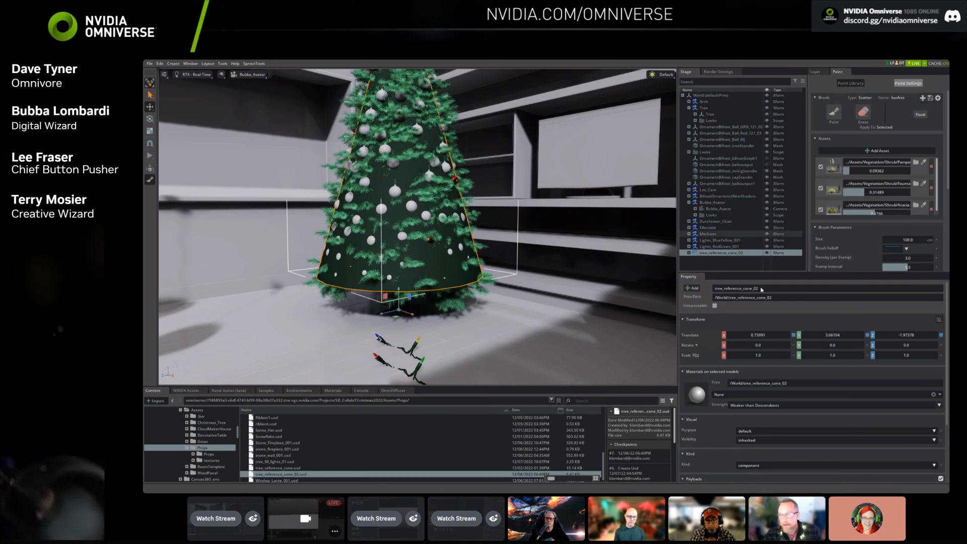
left_click_drag(500, 290, 500, 297, "alt")
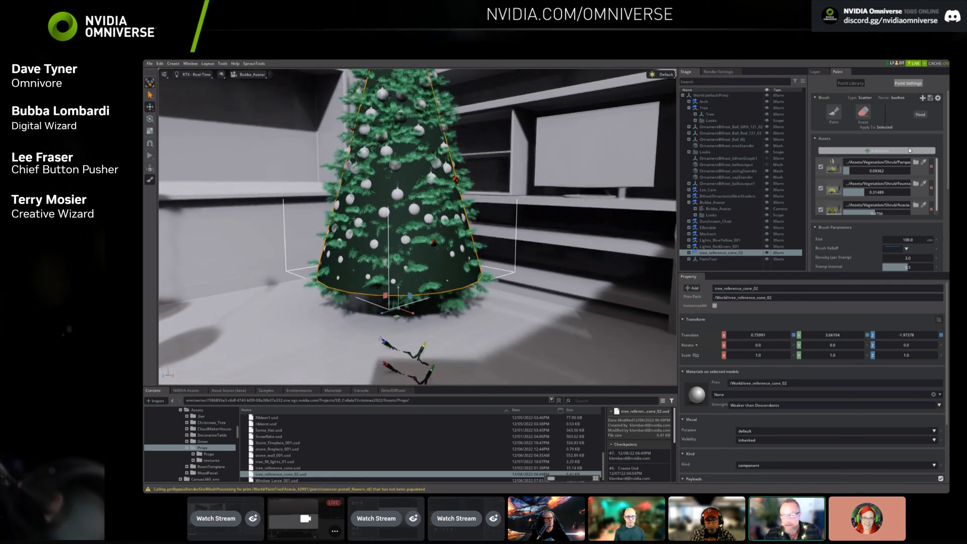
Create a new Scatter brush named L1.
left_click(922, 98)
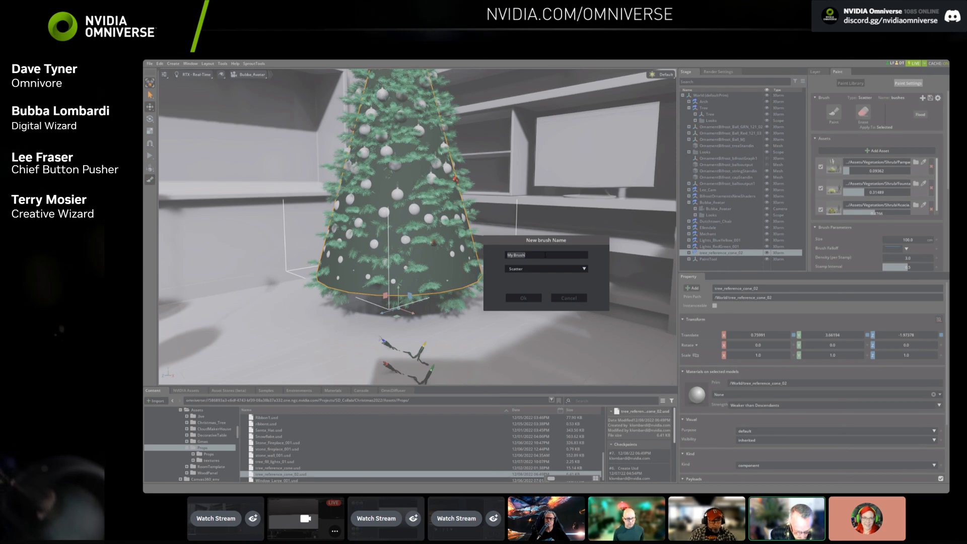
type("L1")
left_click(509, 298)
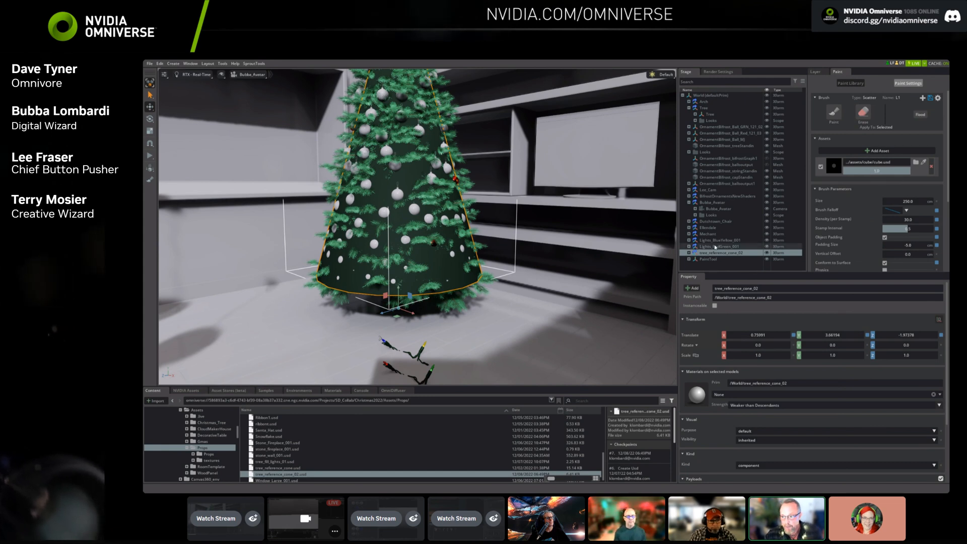
Replace the L1 brush's default cube asset with the Lights_RedGreen_001 and Lights_BlueYellow_001 prims from the stage.
left_click(365, 401)
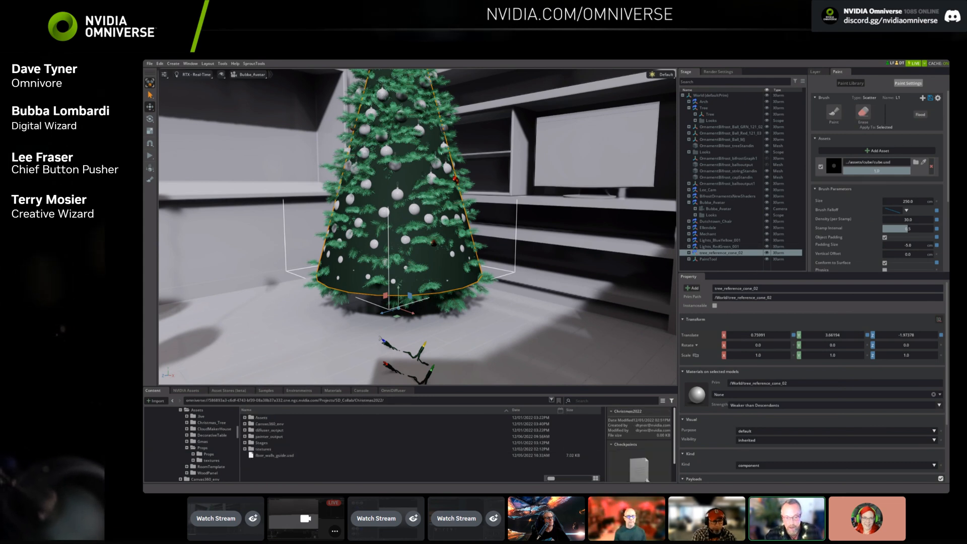
left_click(932, 168)
left_click(723, 246)
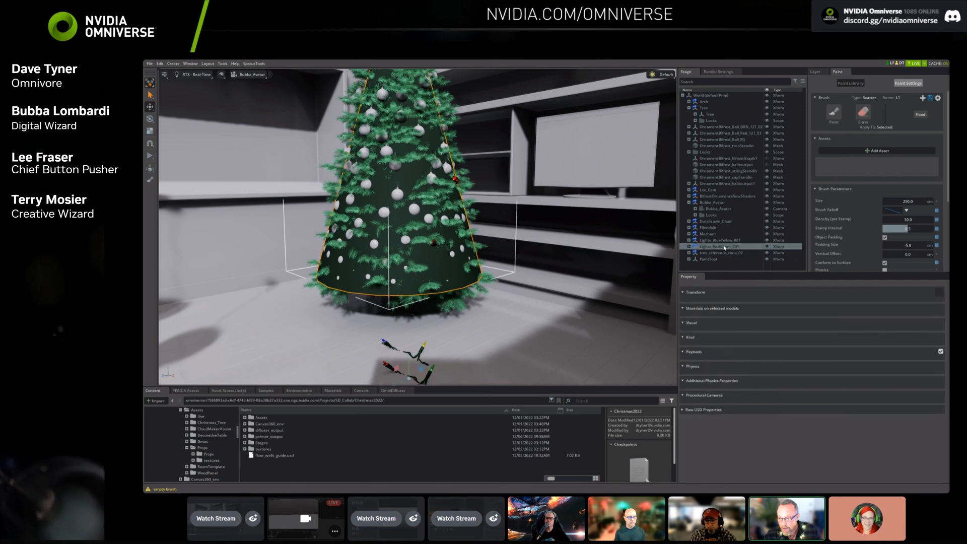
left_click(724, 241, "ctrl")
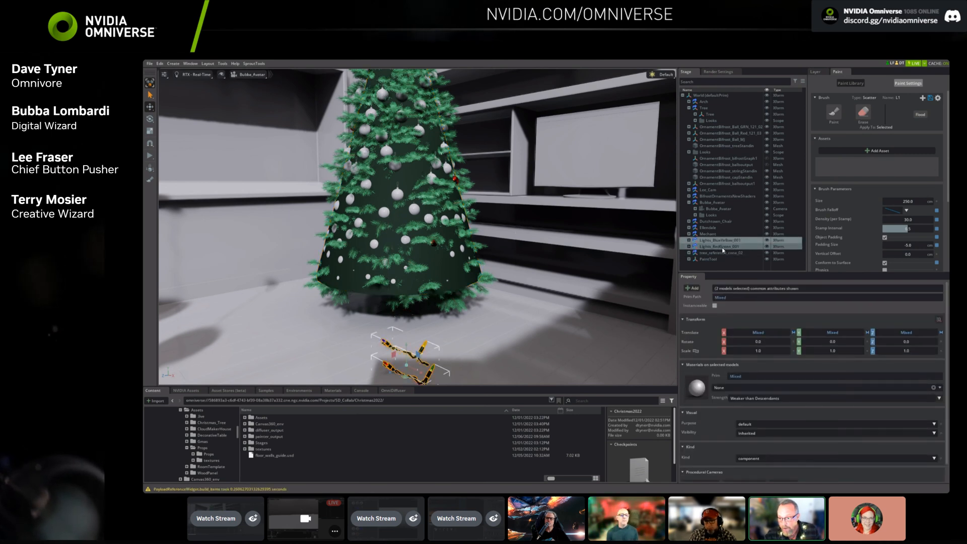
left_click(888, 151)
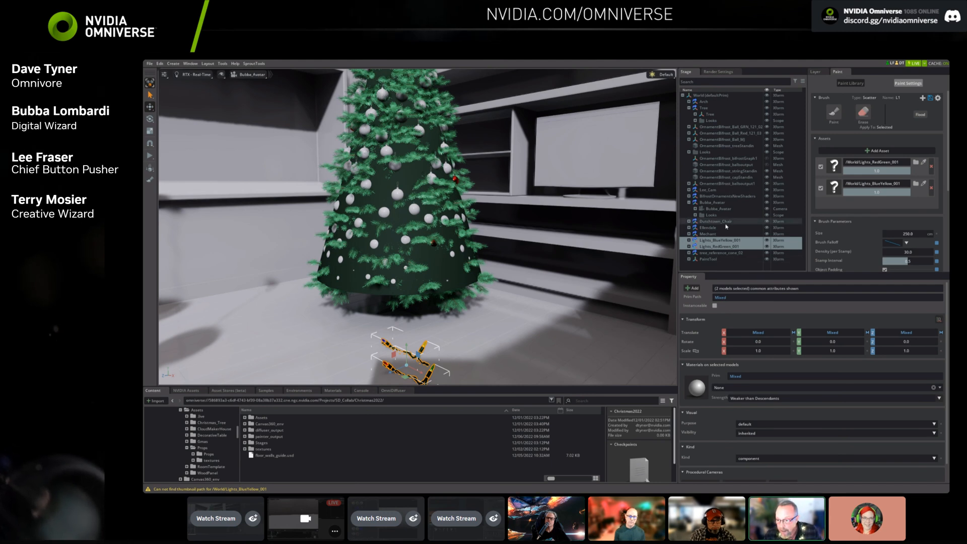
Activate painting on tree_reference_cone_02 with brush size 7.0 cm, density per stamp 22.2 and stamp interval 0.3.
left_click(736, 253)
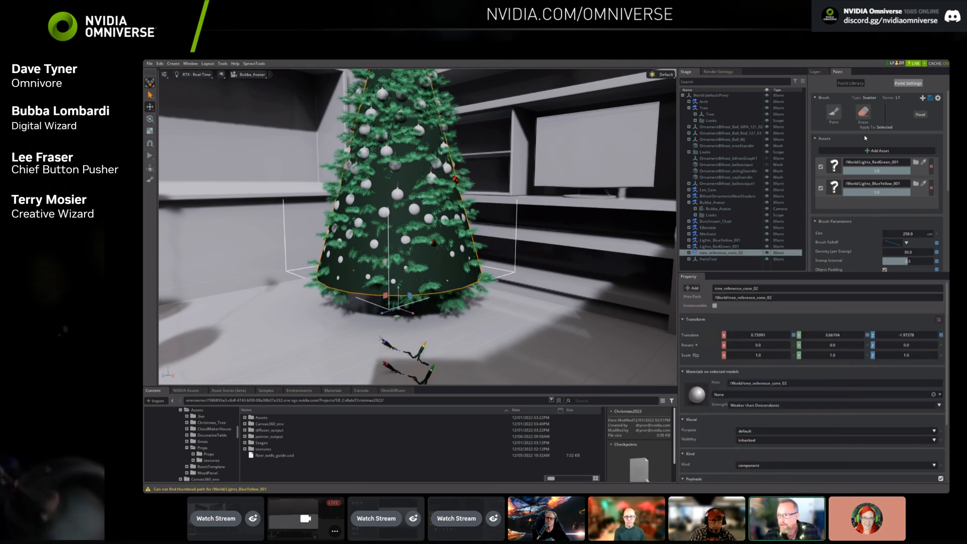
left_click(835, 114)
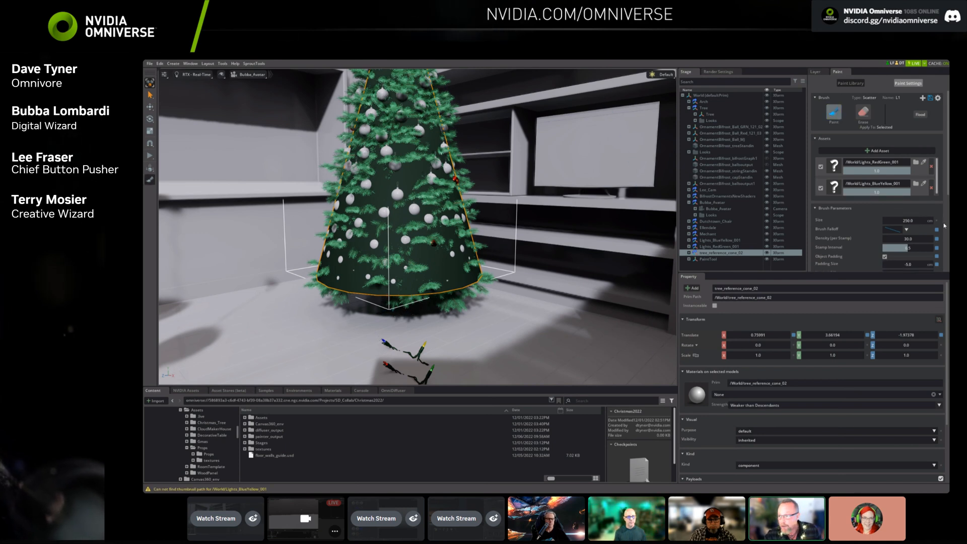
left_click_drag(910, 223, 890, 225)
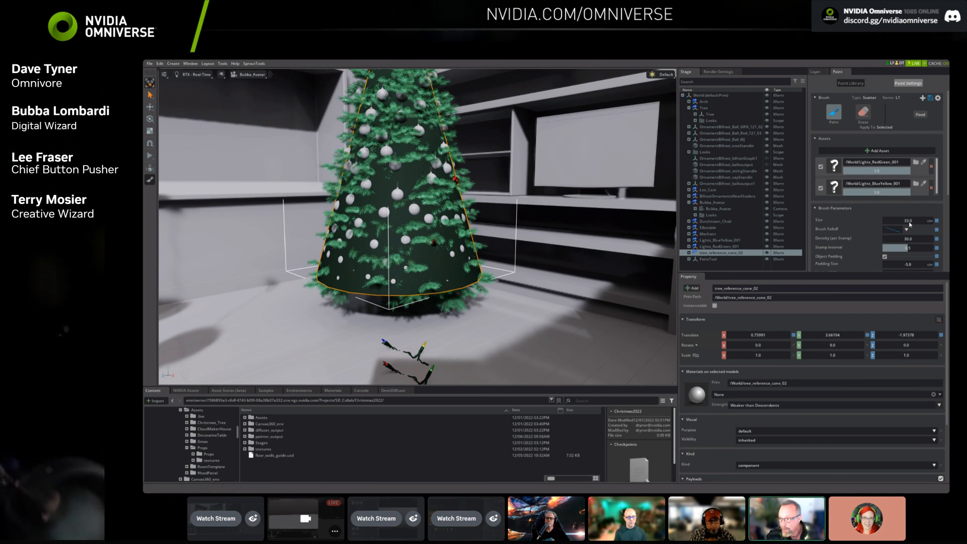
left_click_drag(863, 224, 818, 236)
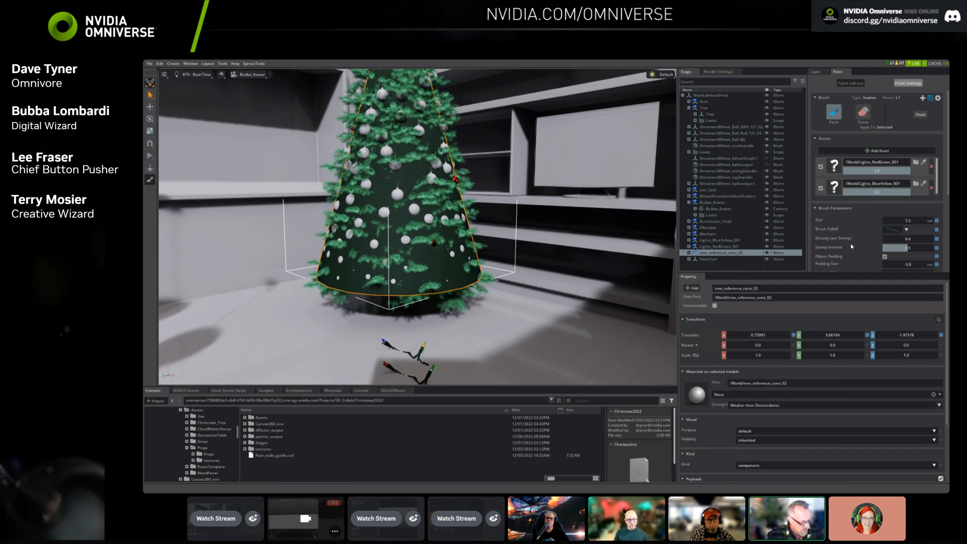
left_click_drag(852, 247, 853, 247)
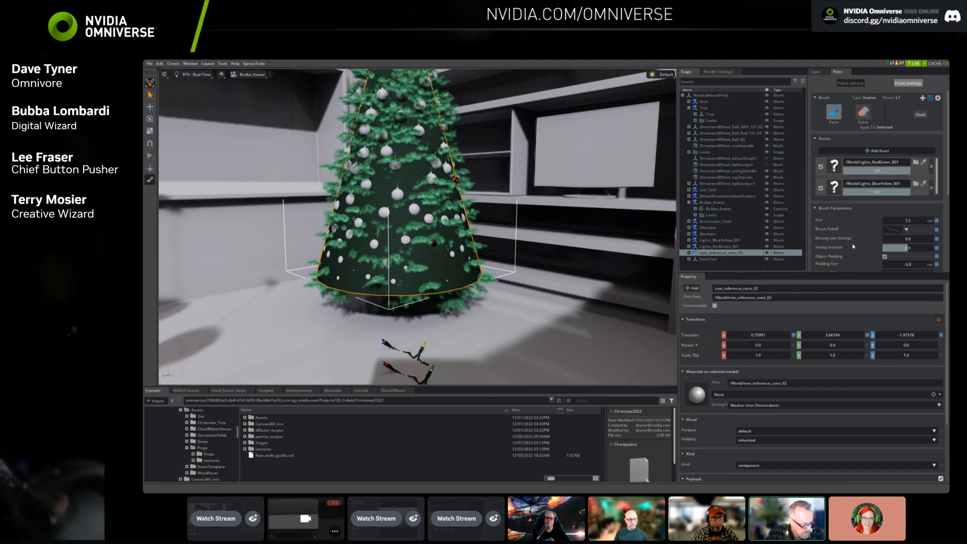
left_click_drag(860, 247, 883, 247)
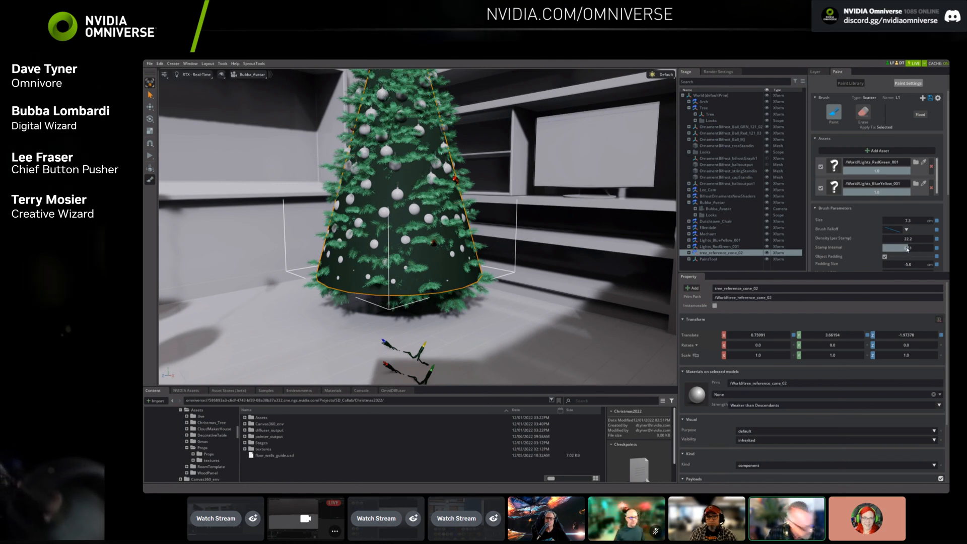
left_click_drag(907, 250, 902, 254)
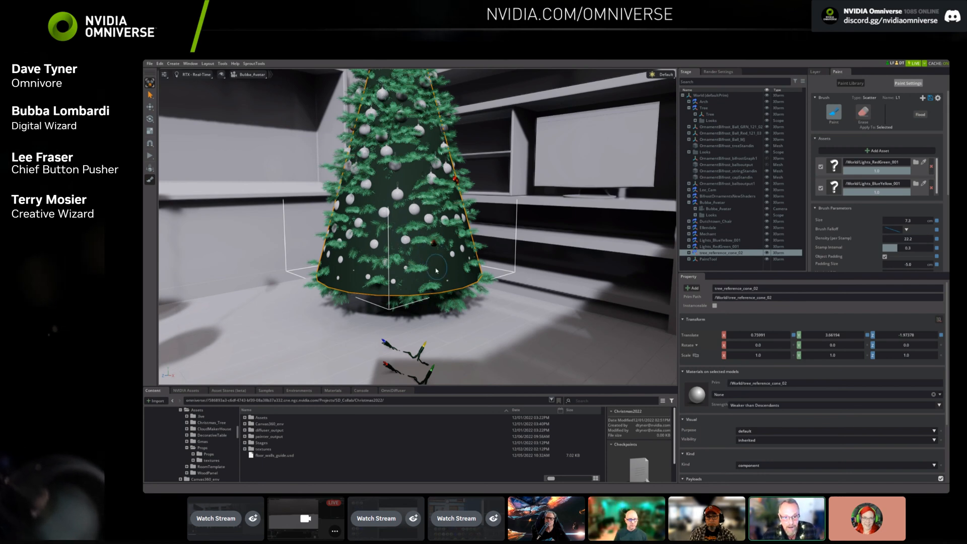
left_click_drag(405, 266, 409, 269, "alt")
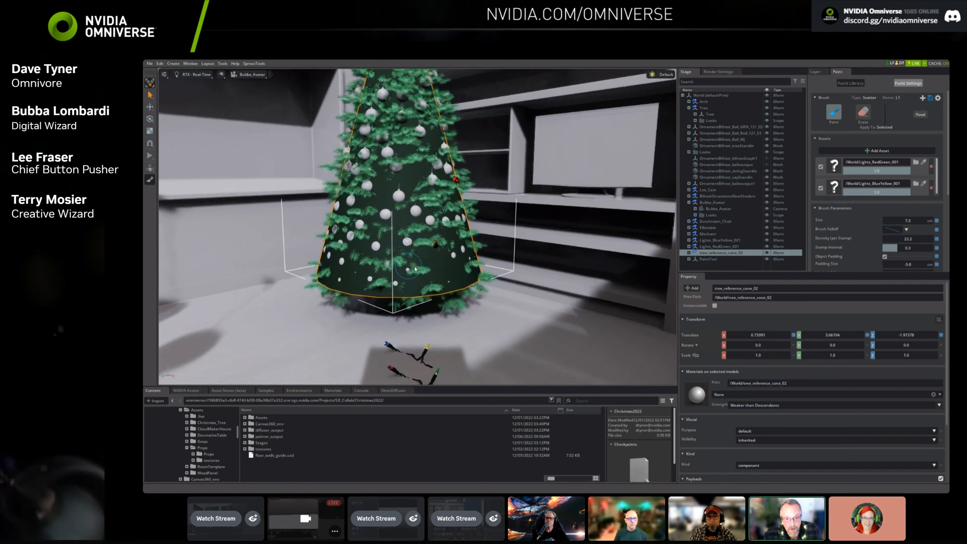
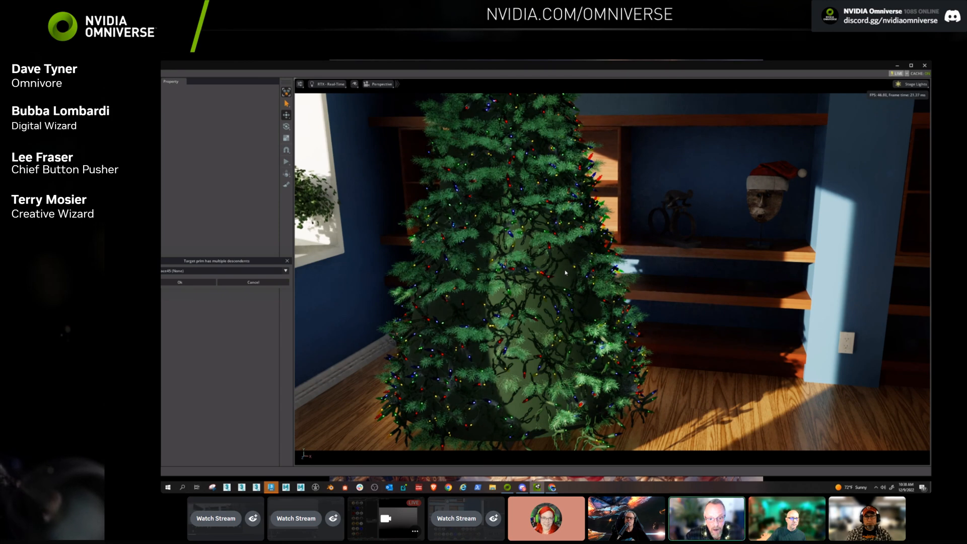
Examine the lights and ornaments on the Christmas tree and the surrounding room from several distances and angles.
left_click(565, 273)
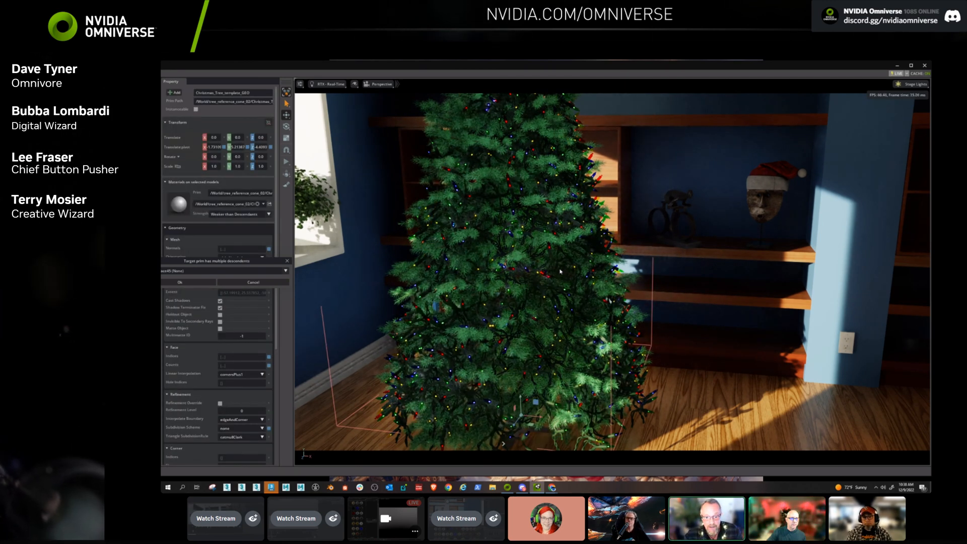
scroll(560, 271, "down", 4)
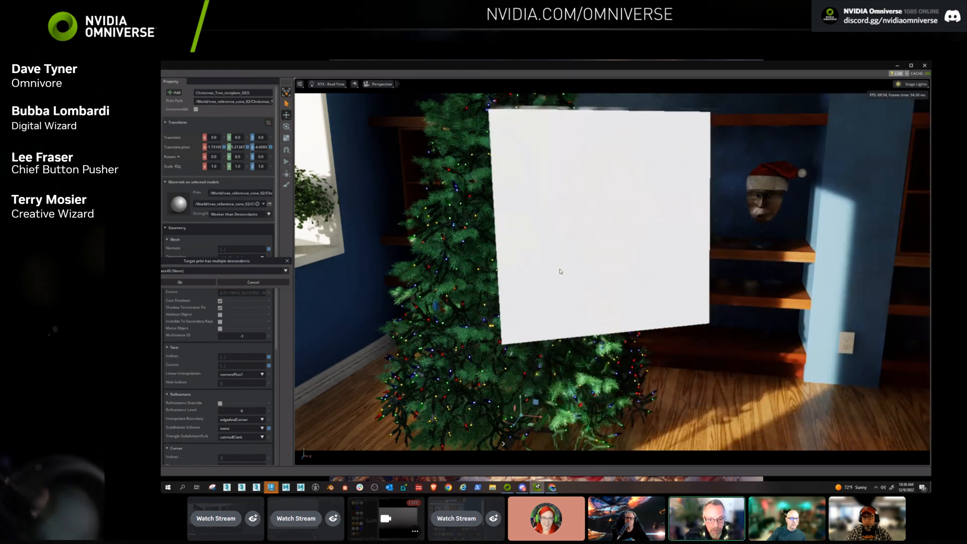
scroll(561, 271, "up", 4)
right_click_drag(560, 272, 561, 272)
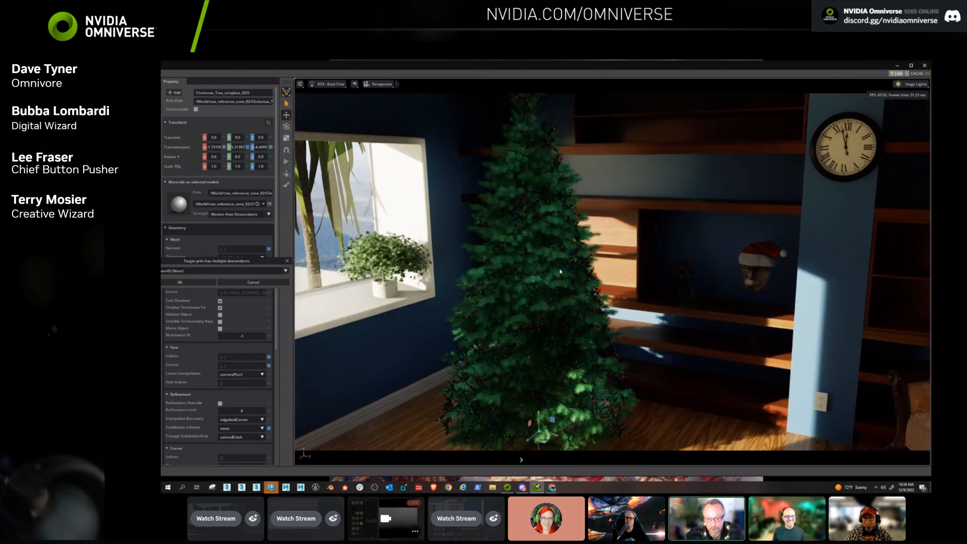
right_click_drag(560, 272, 560, 271)
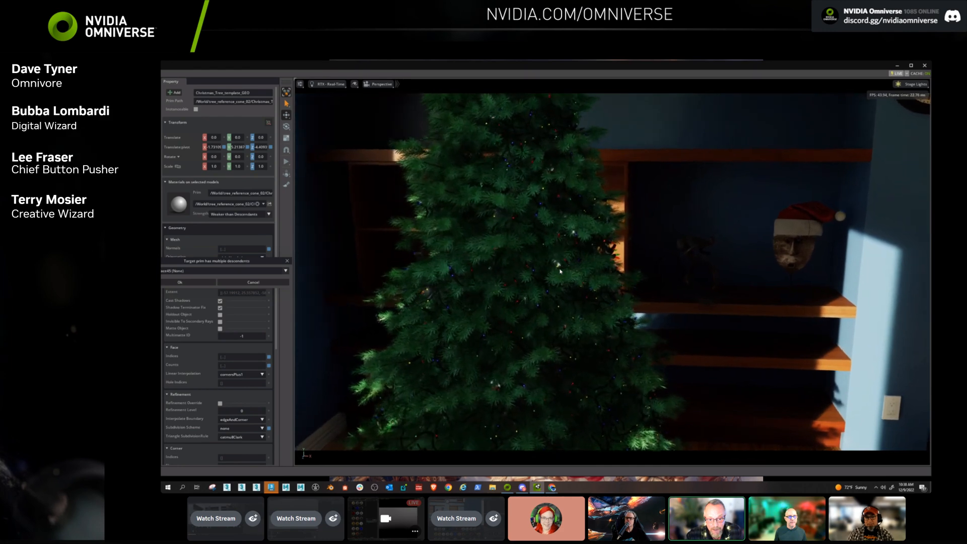
right_click_drag(560, 271, 560, 271)
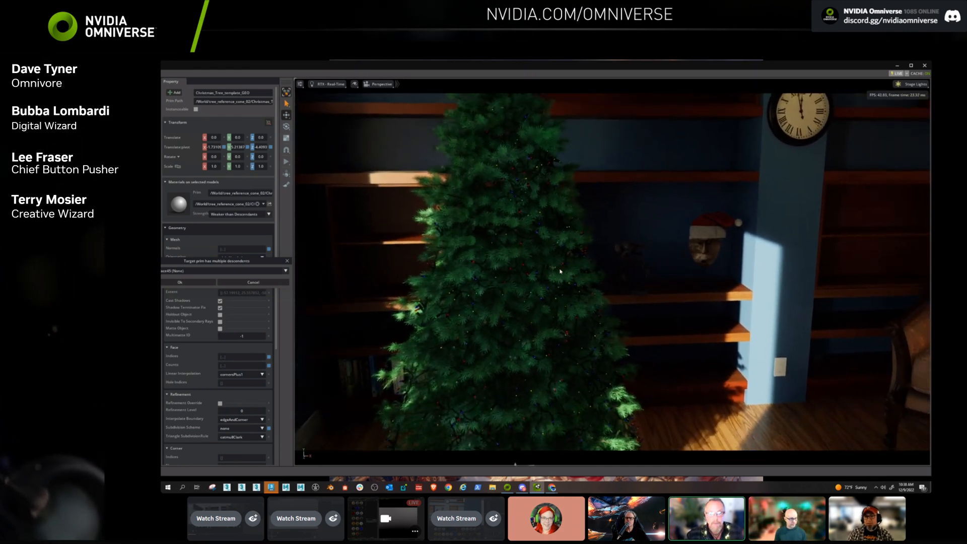
right_click_drag(560, 271, 561, 272)
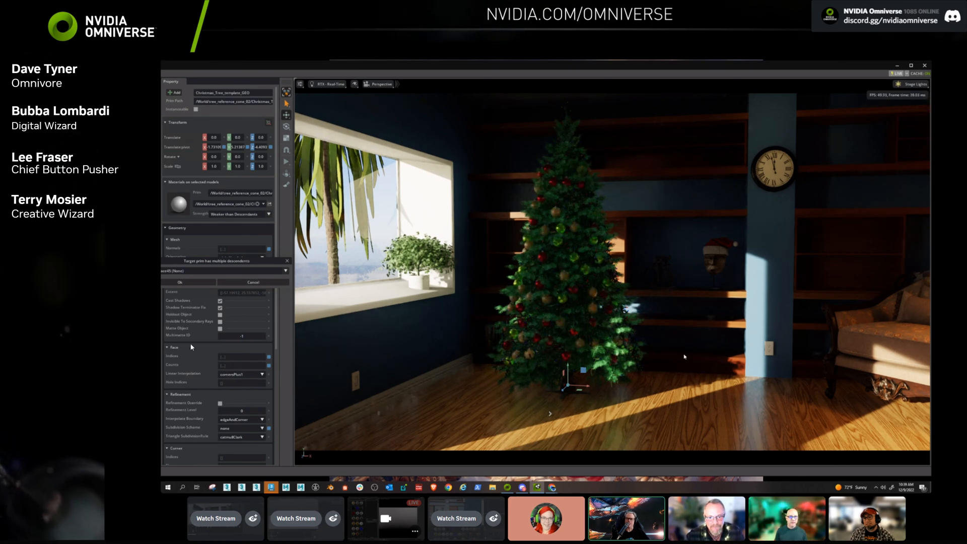
key("w")
right_click_drag(684, 356, 684, 356)
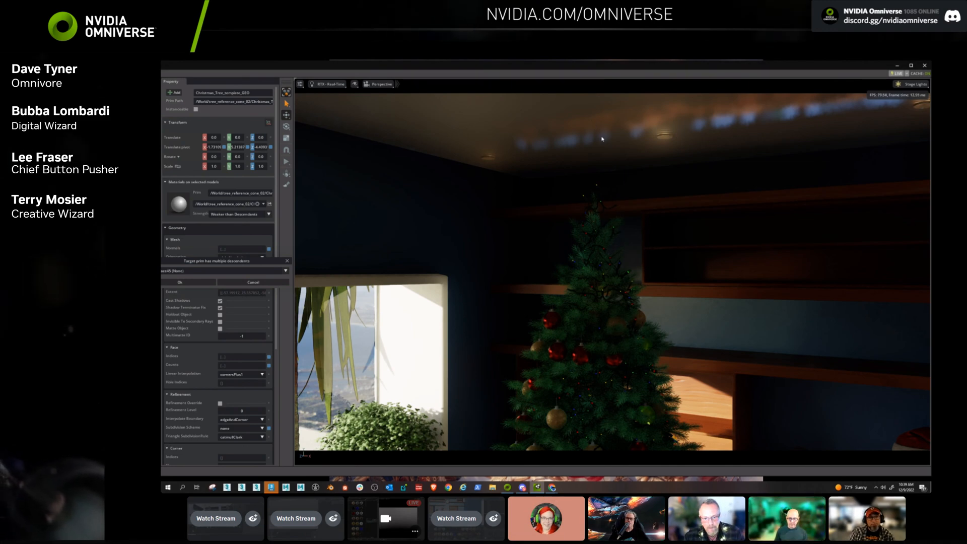
Create a Disk Light on the wooden floor in front of the Christmas tree.
right_click_drag(590, 249, 654, 364)
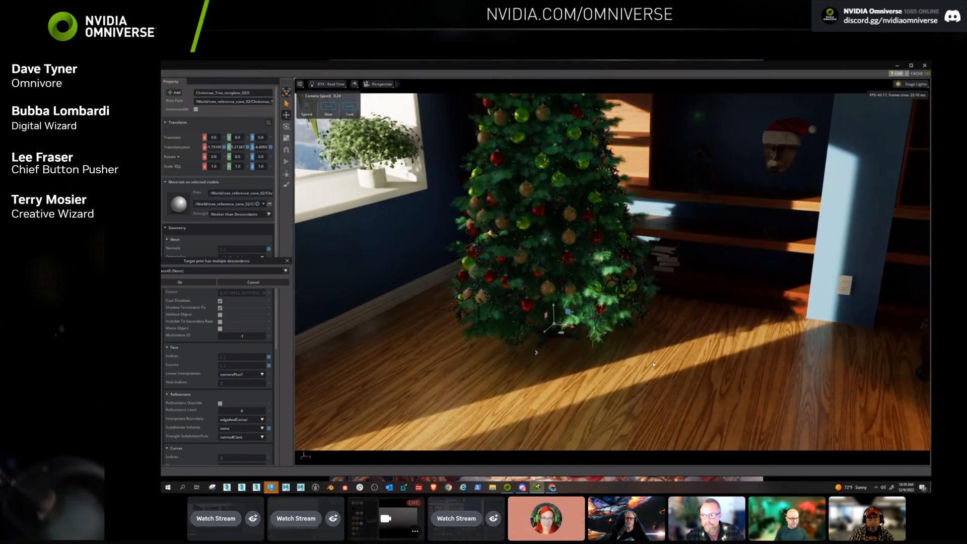
left_click(653, 364)
right_click(653, 364)
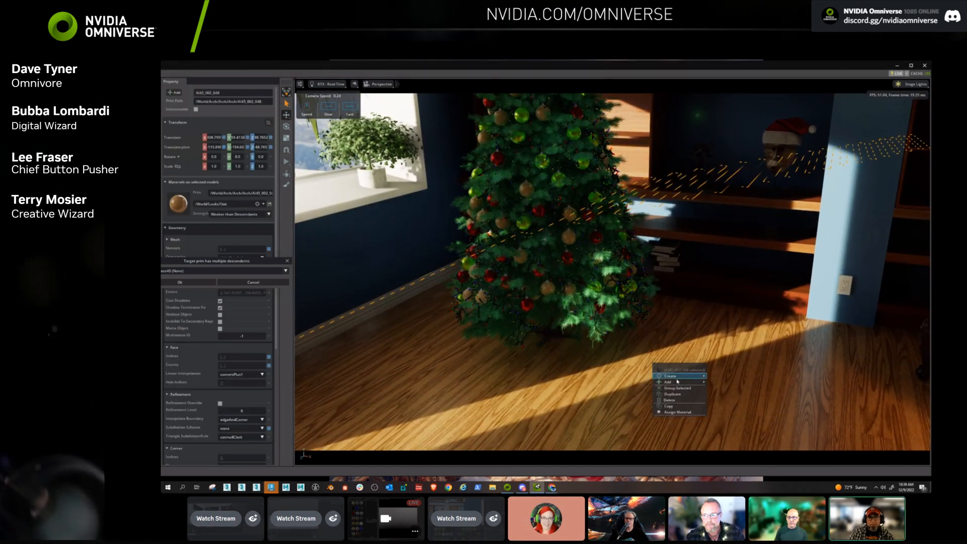
mouse_move(685, 379)
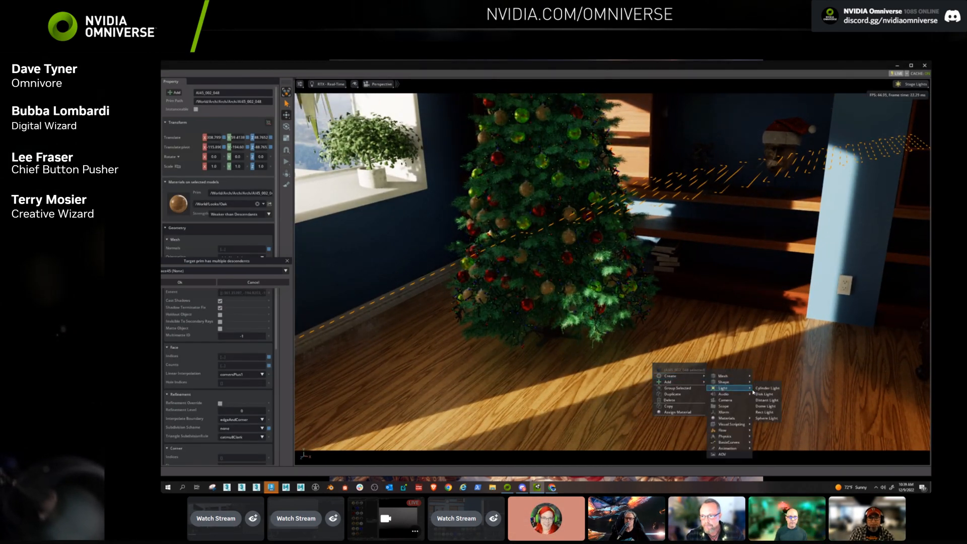
left_click(768, 395)
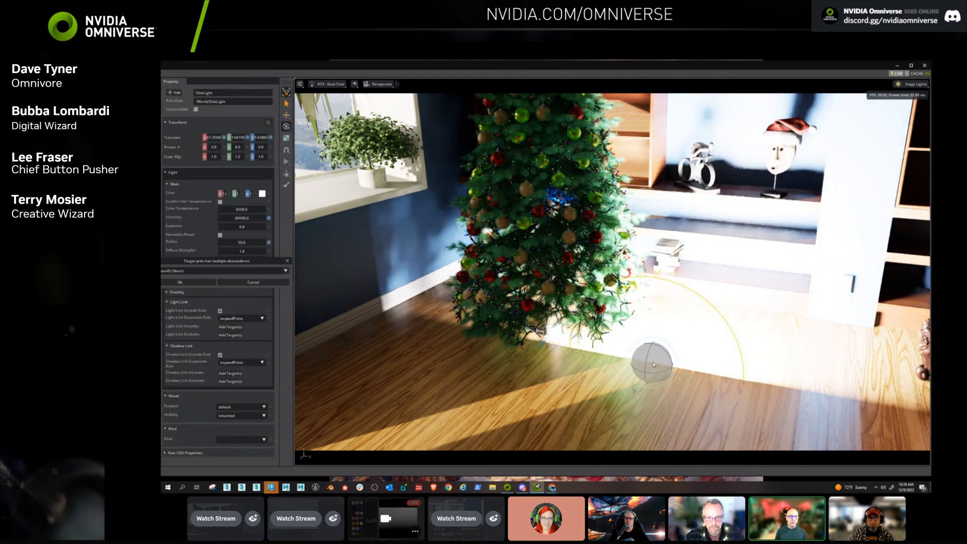
Rotate the disk light to face downward and raise it from the floor up to the ceiling beside the tree.
left_click_drag(646, 361, 665, 62)
key("r")
right_click_drag(707, 252, 690, 198)
key("s")
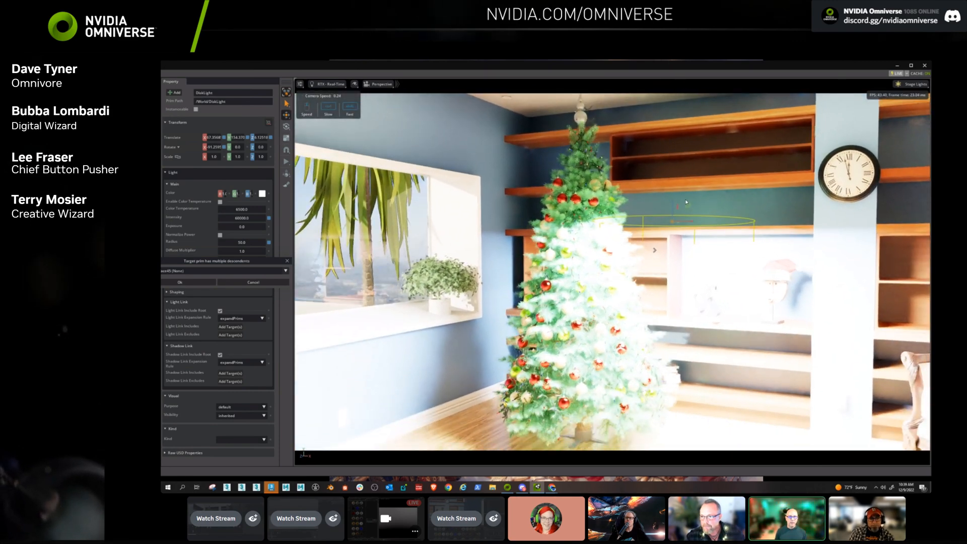
left_click_drag(673, 213, 663, 62)
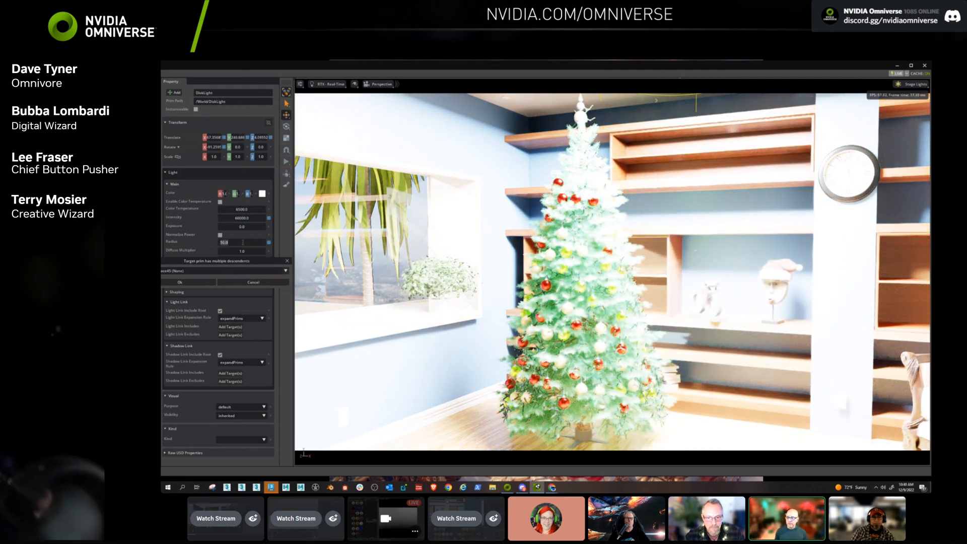
Set the disk light's radius to 2.0.
type("2")
key("Return")
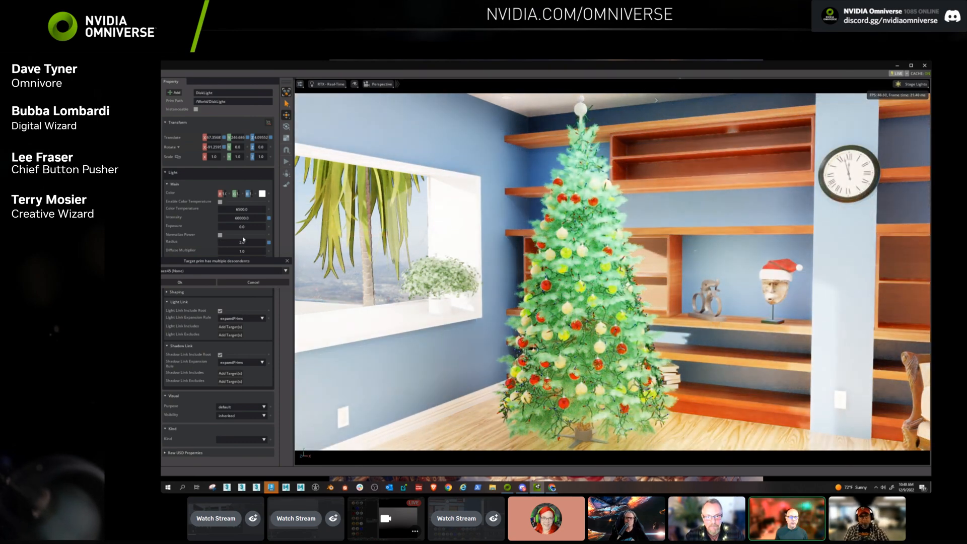
right_click_drag(514, 297, 592, 192)
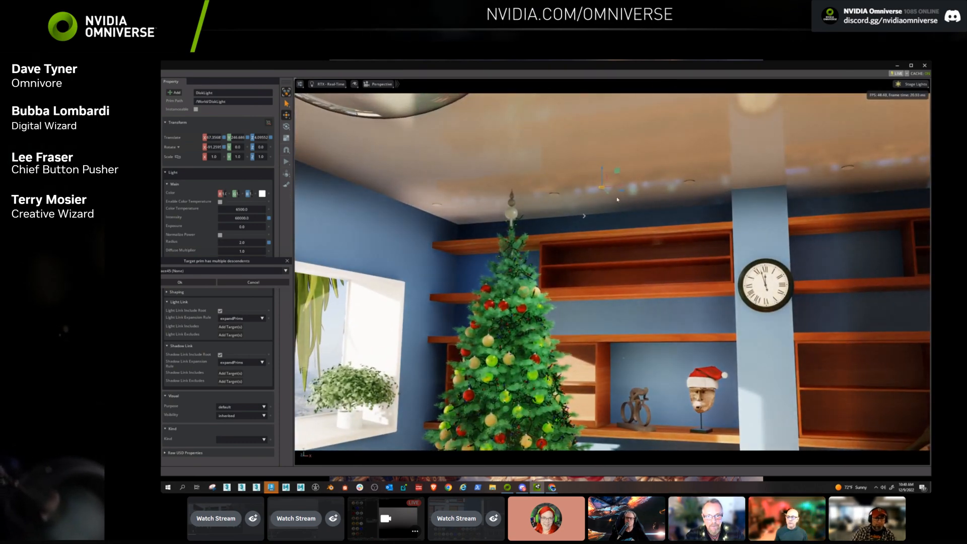
Move the disk light along the ceiling toward the Christmas tree.
left_click_drag(615, 188, 560, 188)
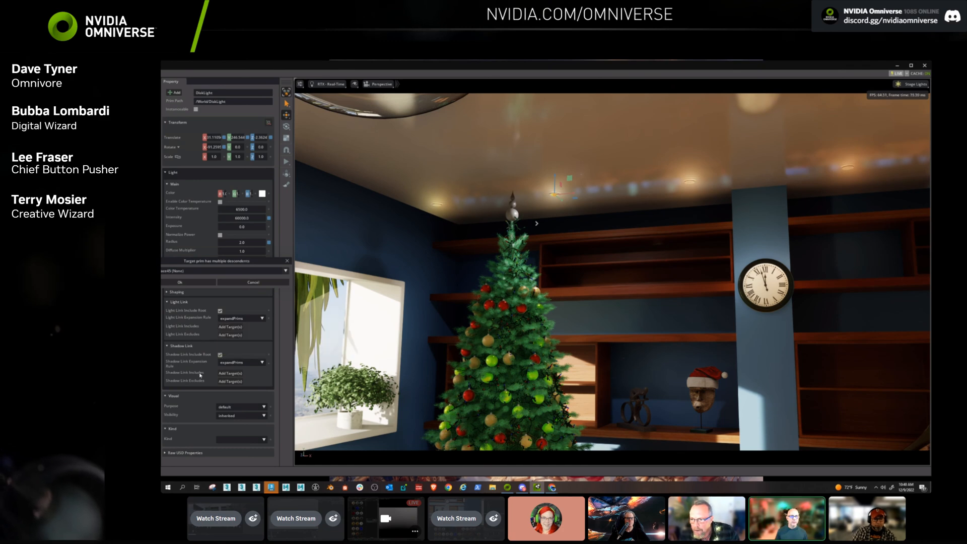
key("w")
right_click_drag(474, 302, 338, 318)
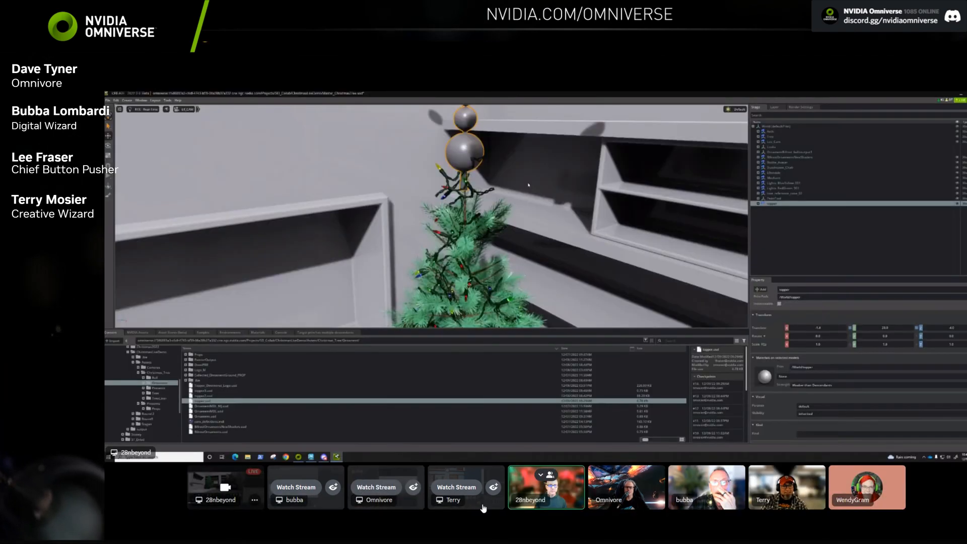
Examine the topper and the upper part of the Christmas tree, and clear the topper's selection.
right_click_drag(528, 185, 432, 306, "alt")
left_click_drag(432, 307, 443, 272, "alt")
right_click_drag(443, 272, 584, 220, "alt")
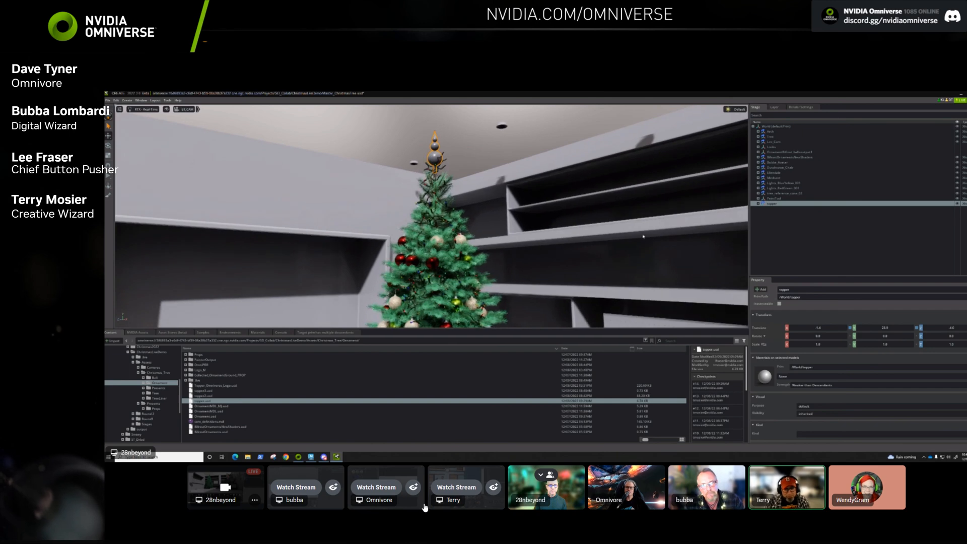
left_click(867, 251)
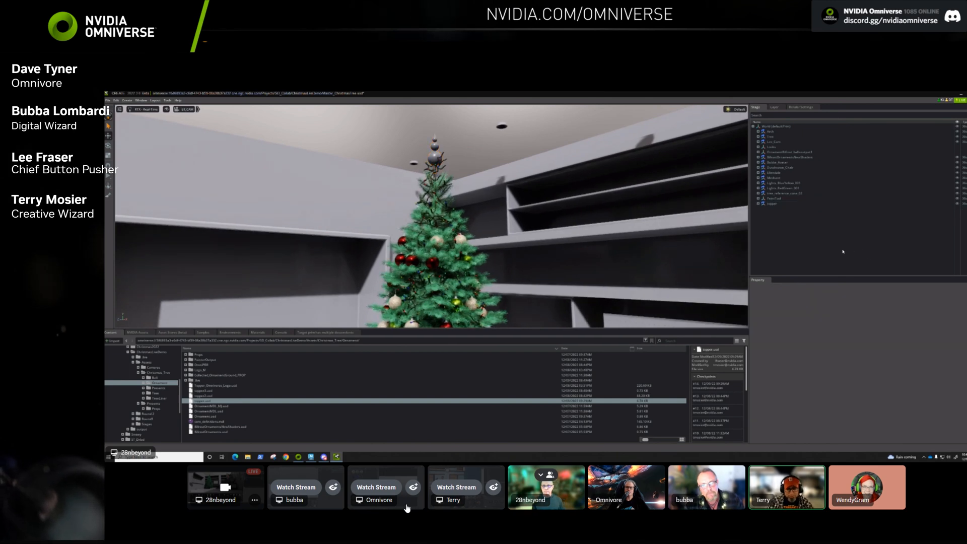
Bring up the topper project in Substance 3D Painter beside its stage in Create, and enlarge the Create viewport with the topper deselected.
left_click(468, 506)
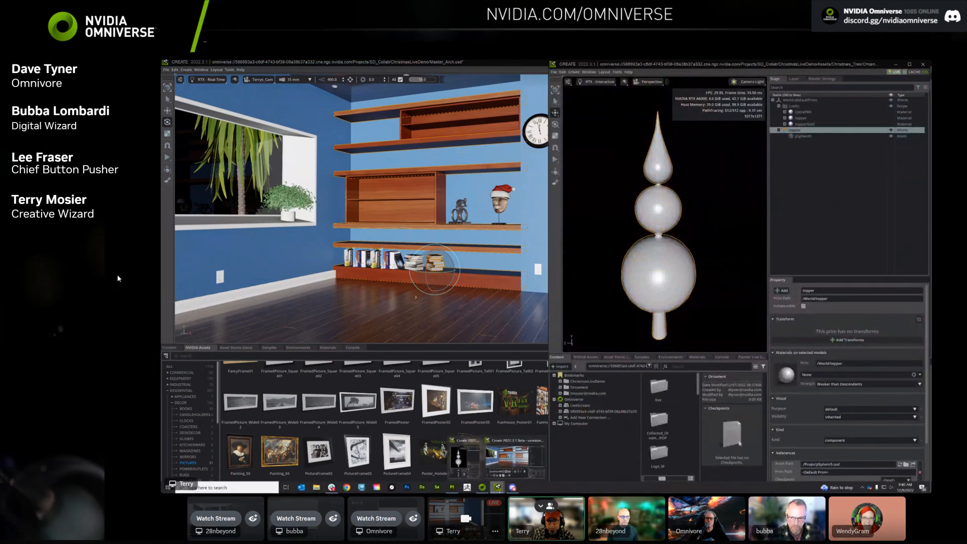
mouse_move(499, 490)
left_click(464, 456)
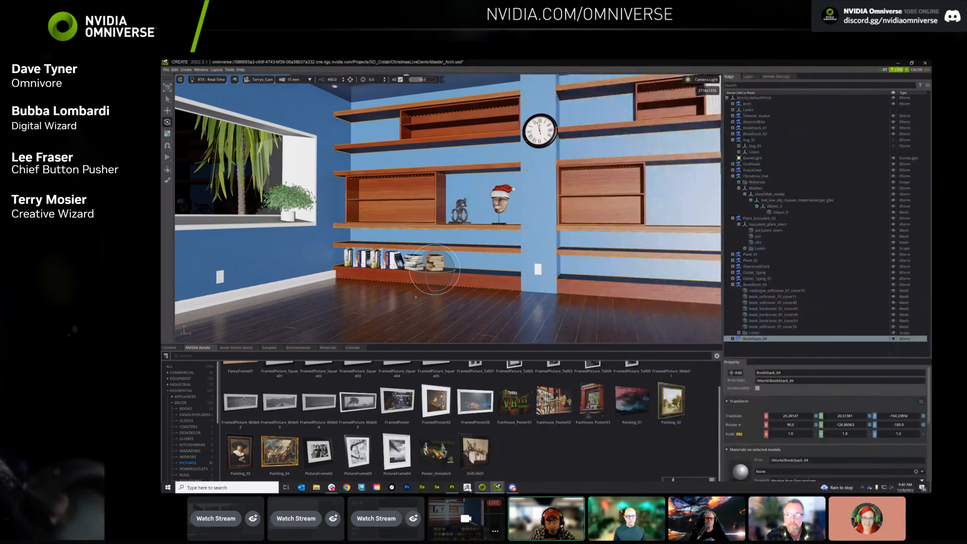
left_click(472, 488)
mouse_move(500, 486)
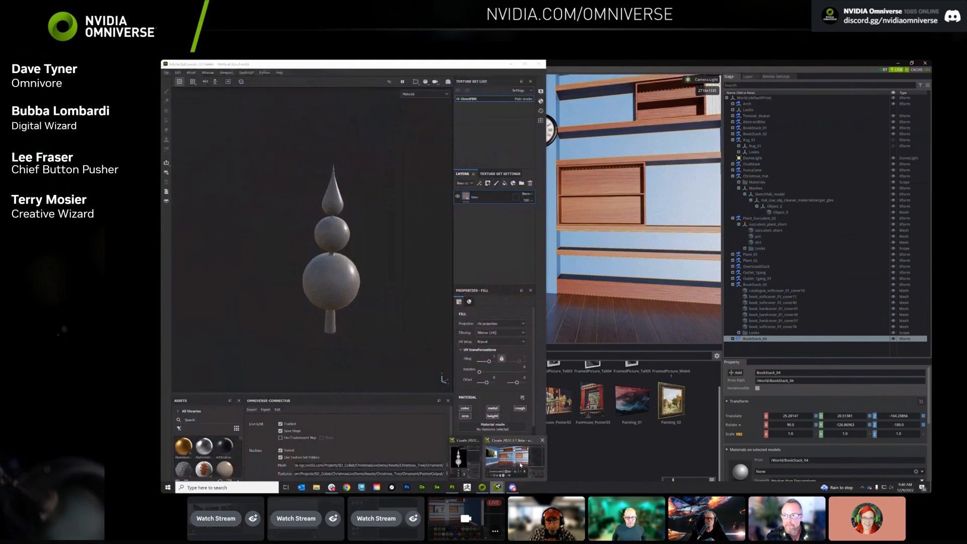
left_click(521, 465)
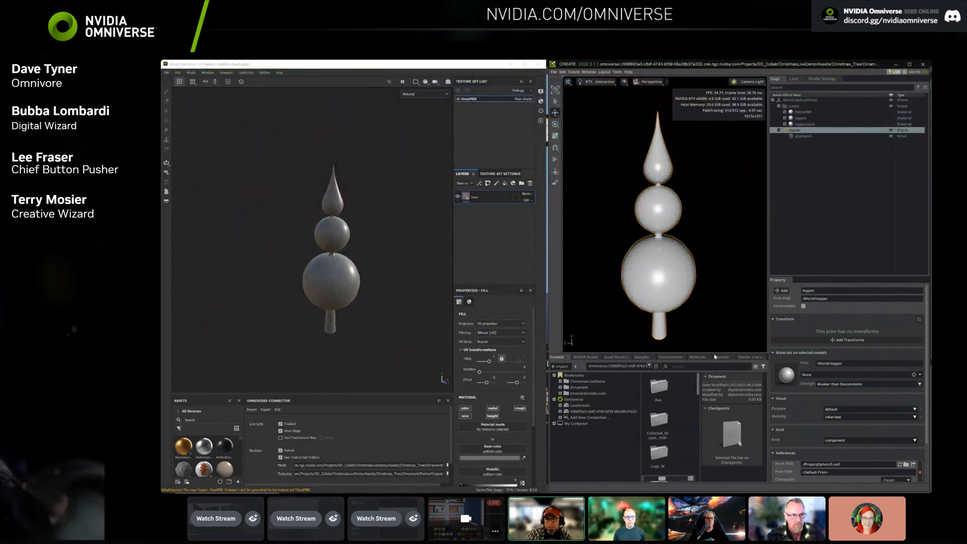
left_click_drag(714, 353, 714, 367)
left_click(675, 323)
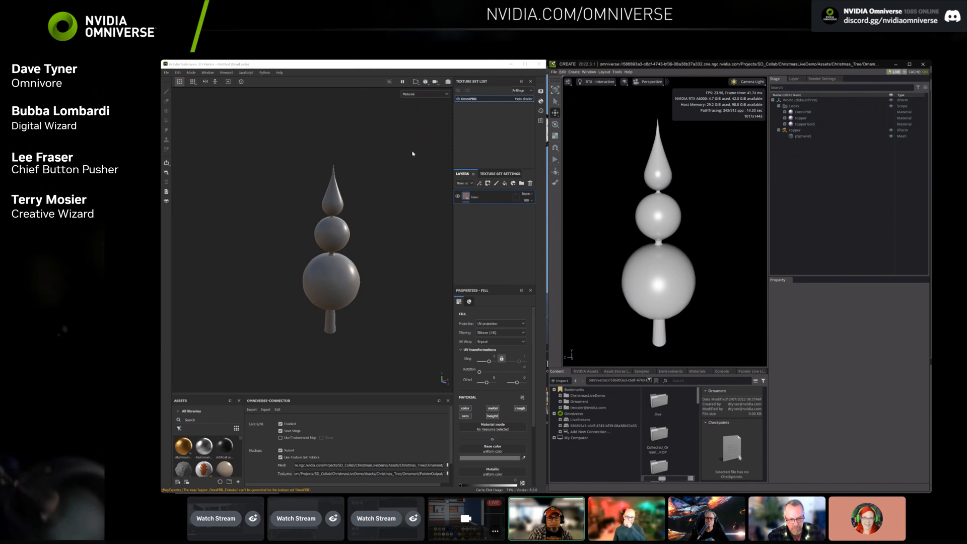
Examine the untextured topper model in Substance 3D Painter at closer range and from slightly different angles.
mouse_move(389, 230)
middle_mouse_down("alt")
mouse_move(372, 205)
mouse_move(357, 229)
mouse_move(396, 229)
mouse_move(402, 246)
middle_mouse_up("alt")
scroll(360, 226, "up", 2)
left_click_drag(402, 247, 392, 217, "alt")
middle_click_drag(395, 250, 385, 232, "alt")
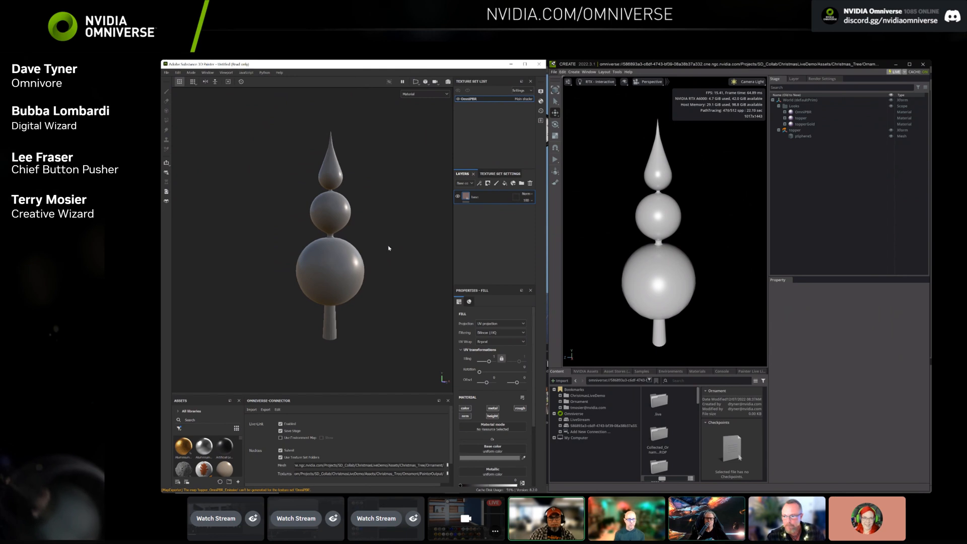
scroll(389, 249, "up", 2)
mouse_move(389, 246)
left_mouse_down("alt")
mouse_move(310, 256)
mouse_move(395, 257)
mouse_move(393, 272)
mouse_move(395, 261)
mouse_move(413, 265)
mouse_move(393, 276)
left_mouse_up("alt")
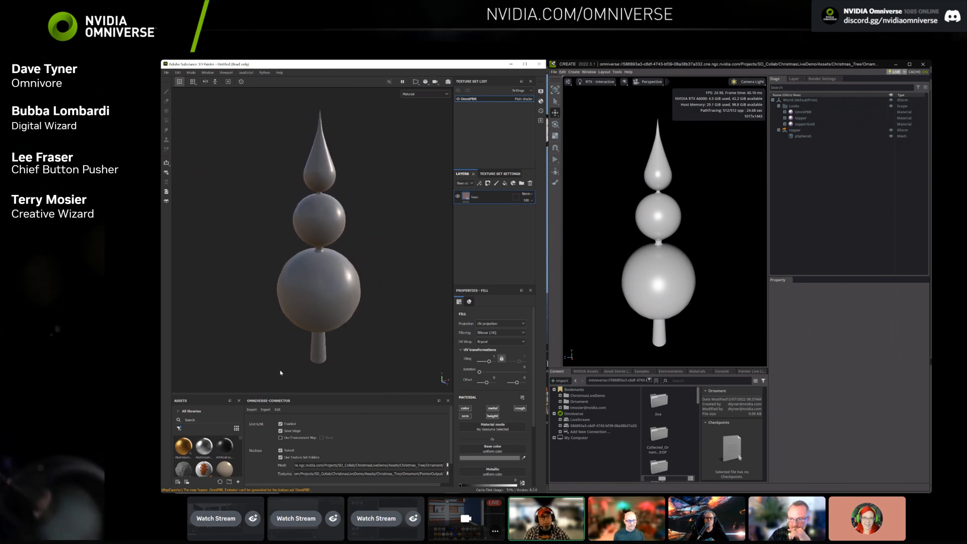
mouse_move(345, 309)
left_mouse_down("alt")
mouse_move(333, 291)
mouse_move(350, 302)
left_mouse_up("alt")
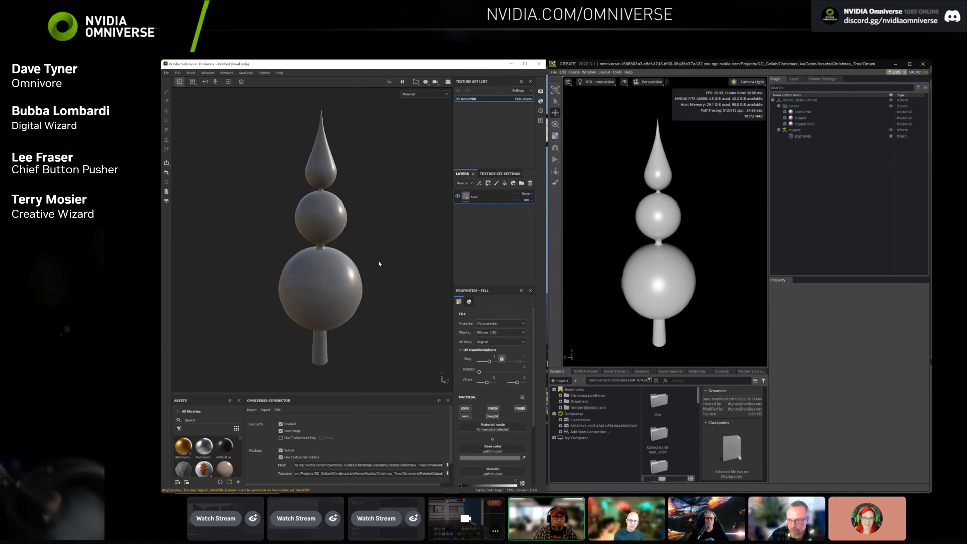
middle_click_drag(370, 287, 381, 280, "alt")
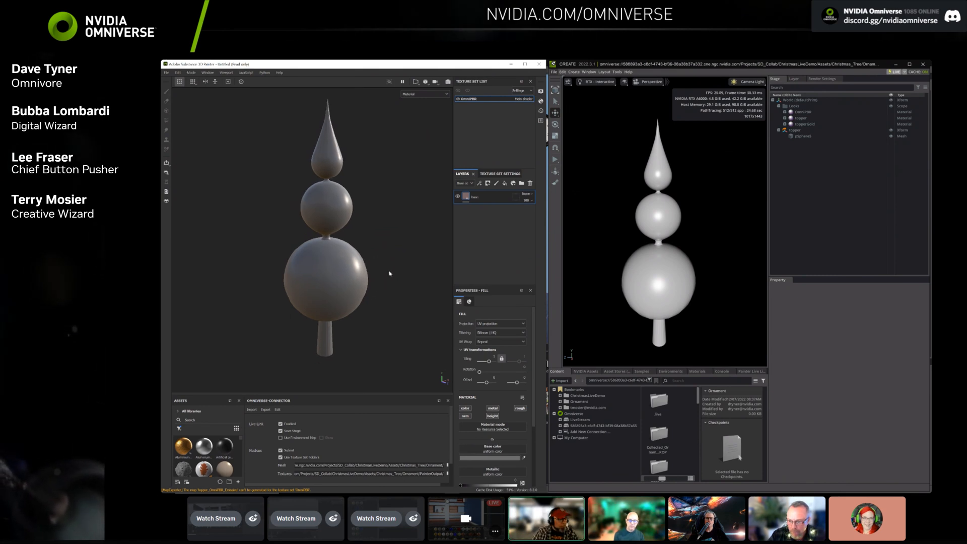
key("alt")
mouse_move(383, 257)
middle_mouse_down("alt")
mouse_move(393, 267)
mouse_move(380, 268)
mouse_move(400, 259)
mouse_move(389, 266)
mouse_move(399, 267)
mouse_move(378, 285)
middle_mouse_up("alt")
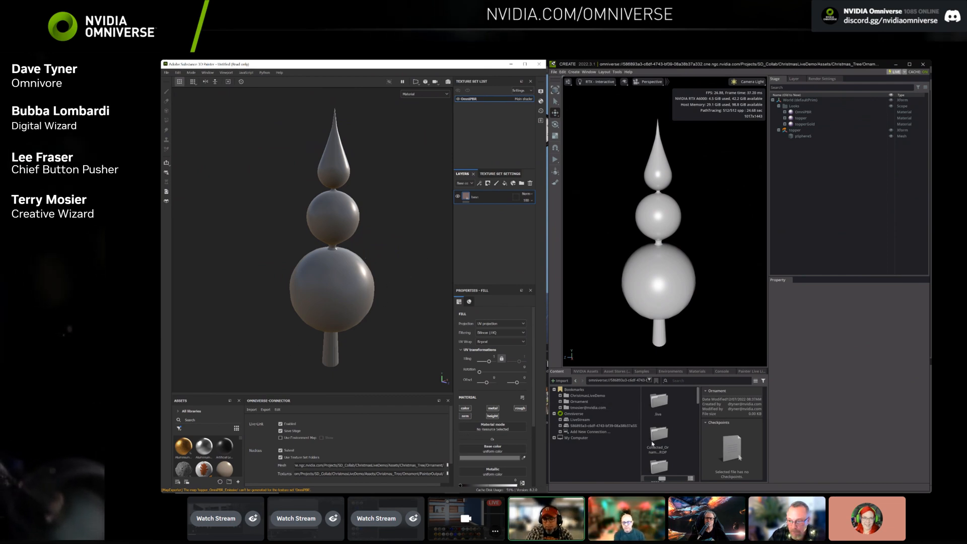
Widen the Content browser's file area in Create and find the topper USD files in the bookmarked Ornament folder.
left_click_drag(642, 436, 605, 436)
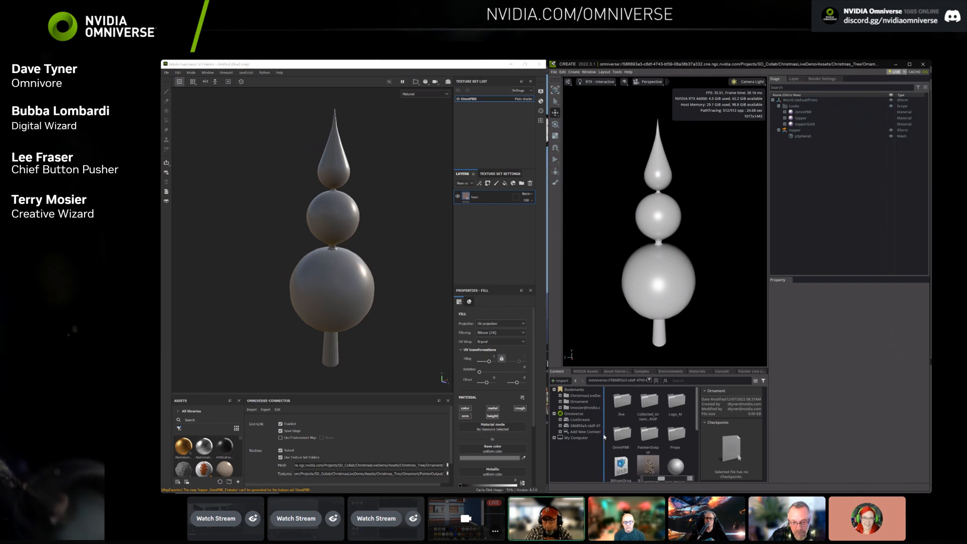
left_click(576, 403)
scroll(698, 419, "down", 2)
scroll(698, 420, "down", 2)
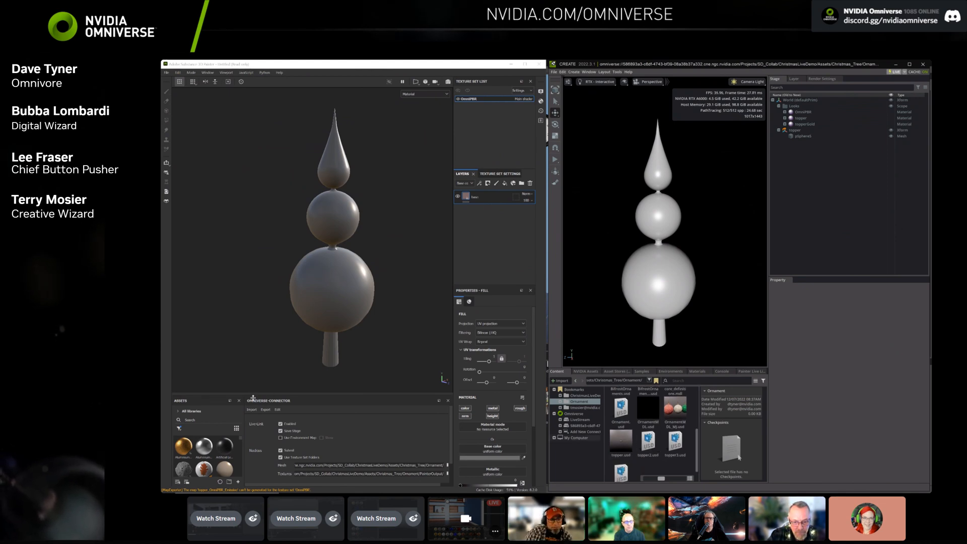
Compare the port in the Omniverse Connector's connection settings with the link port in Create's Substance 3D Painter settings.
left_click(279, 410)
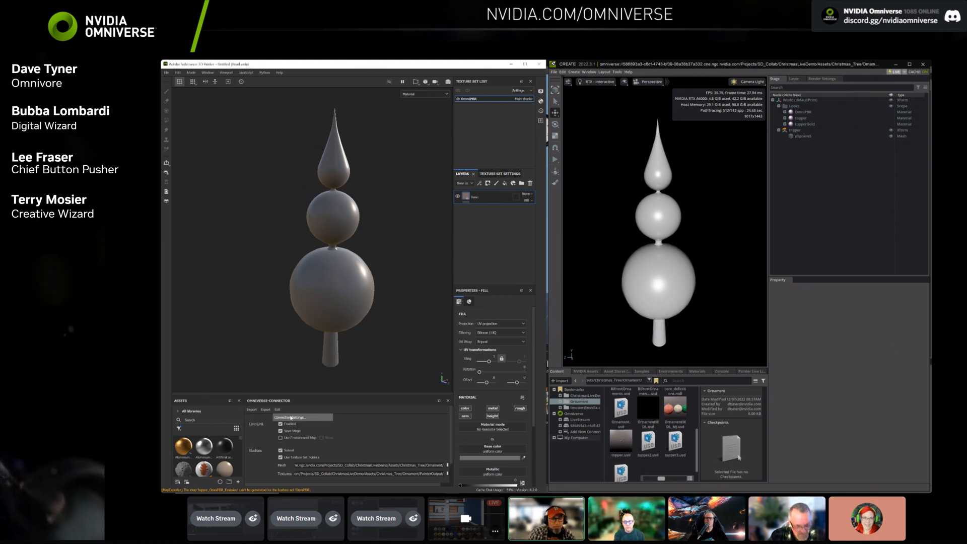
left_click(292, 418)
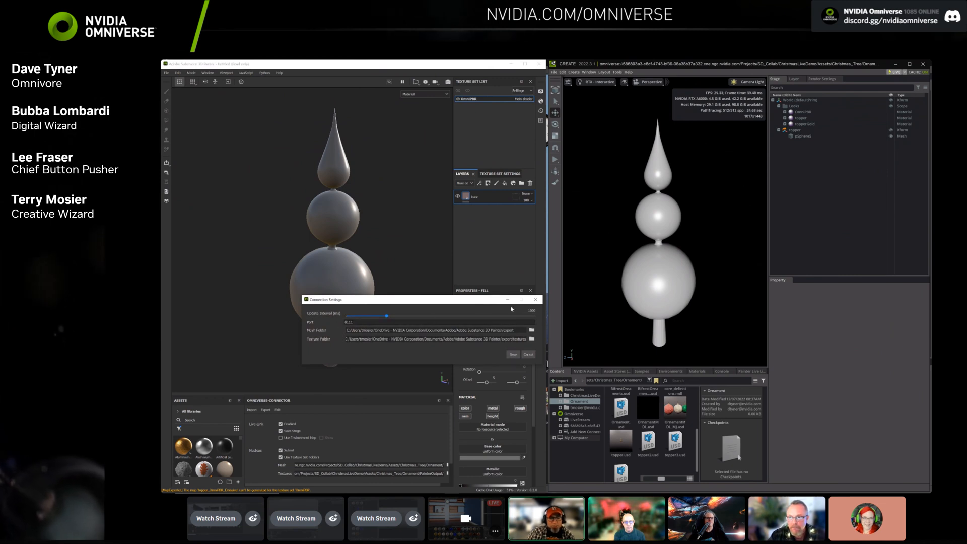
left_click(538, 300)
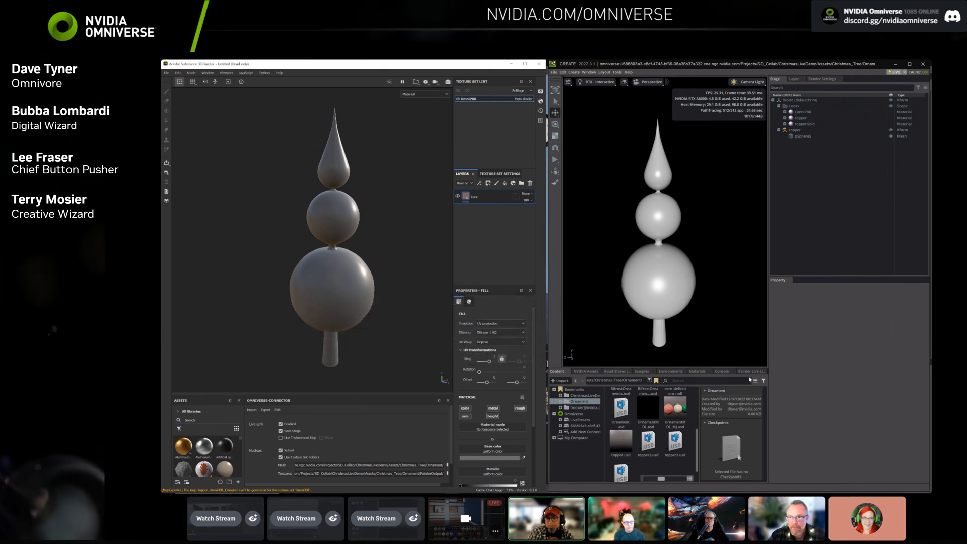
left_click(589, 72)
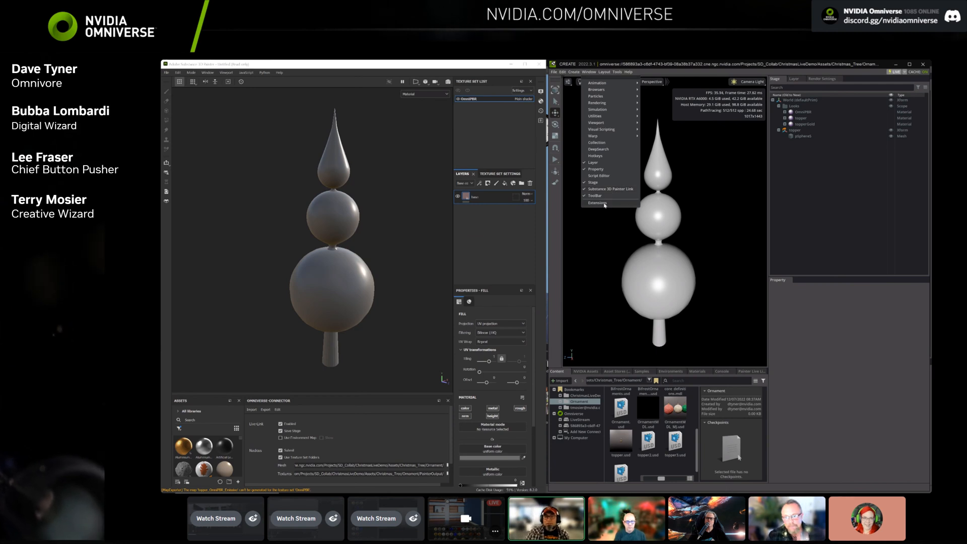
left_click(589, 74)
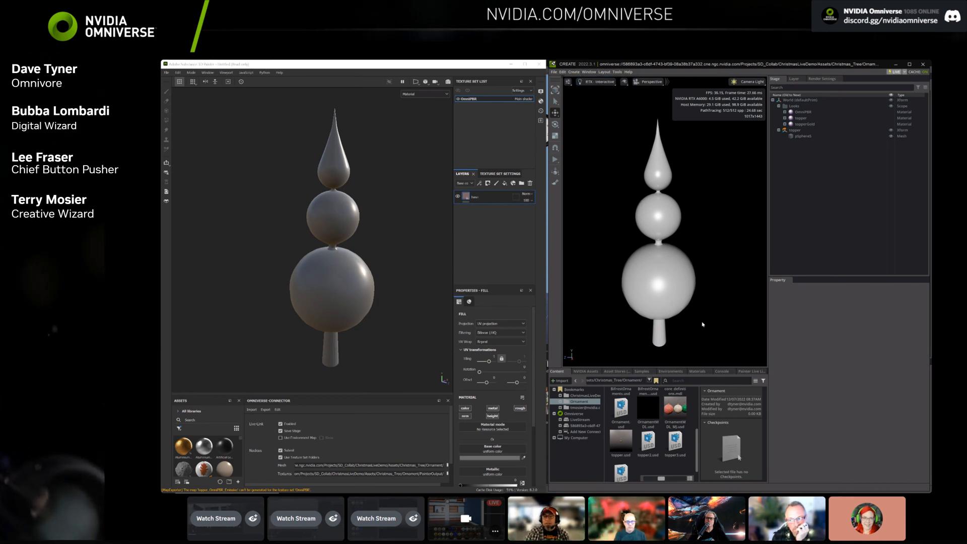
left_click(746, 371)
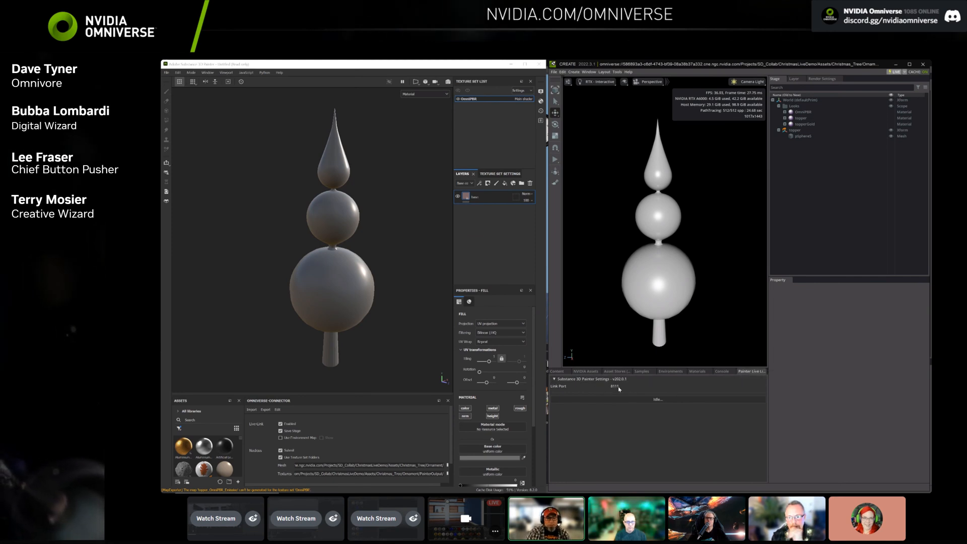
left_click(278, 410)
left_click(290, 418)
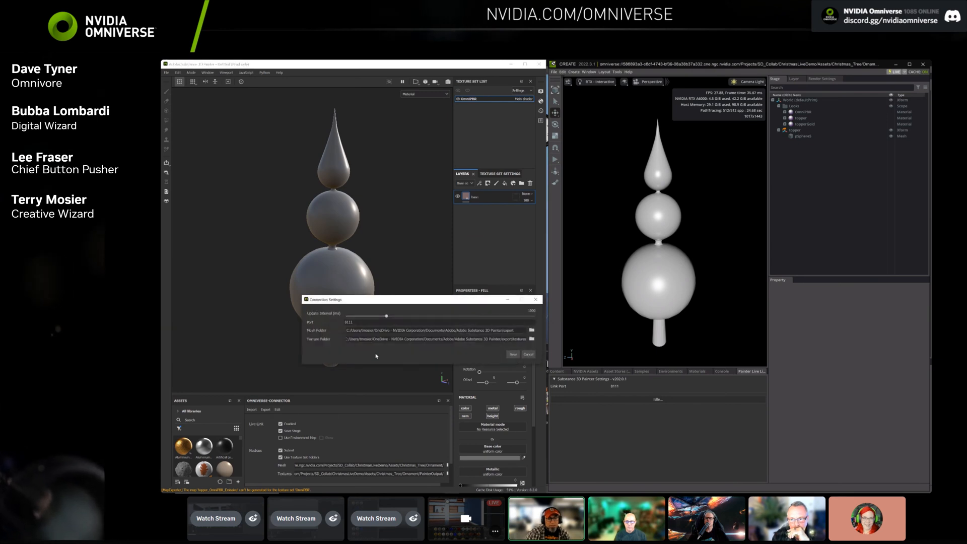
left_click(537, 300)
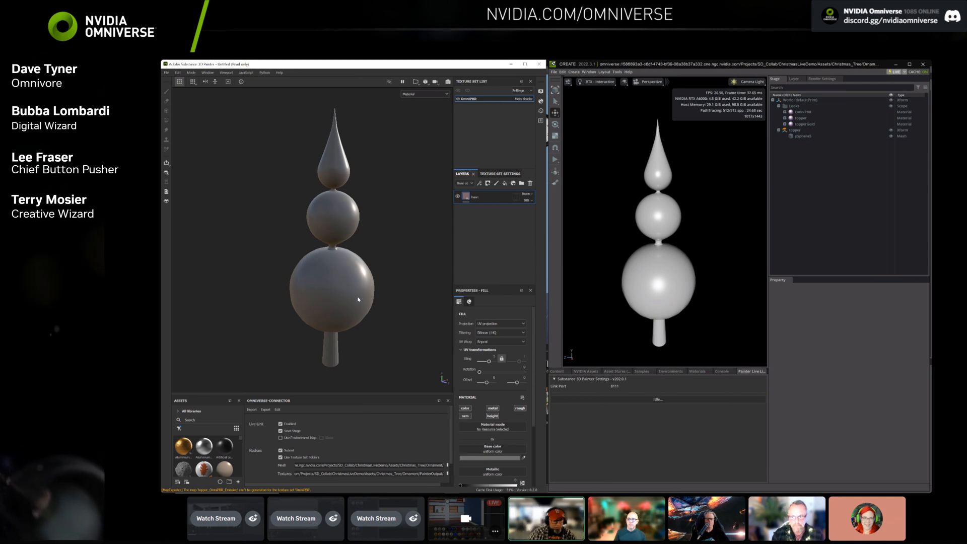
Apply the gold Aluminium Insulator material to the topper model in Substance 3D Painter.
middle_click_drag(359, 299, 352, 293)
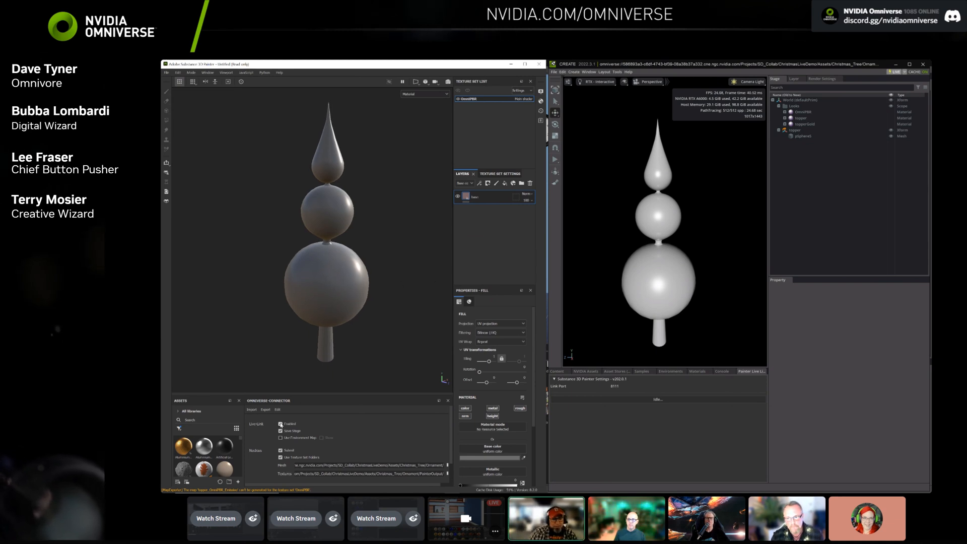
left_click_drag(398, 237, 402, 248, "alt")
middle_click_drag(331, 246, 347, 245)
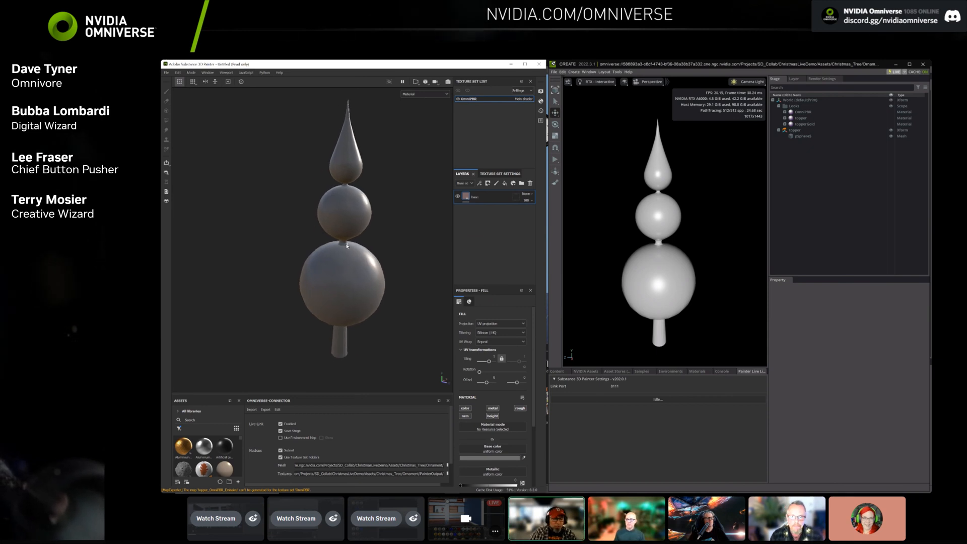
left_click_drag(337, 251, 383, 263, "alt")
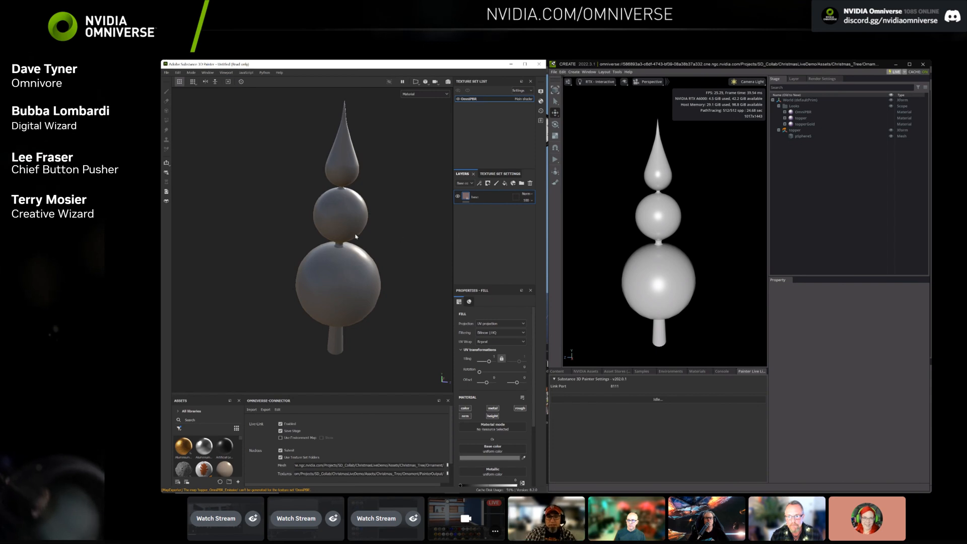
middle_click_drag(365, 239, 362, 243, "alt")
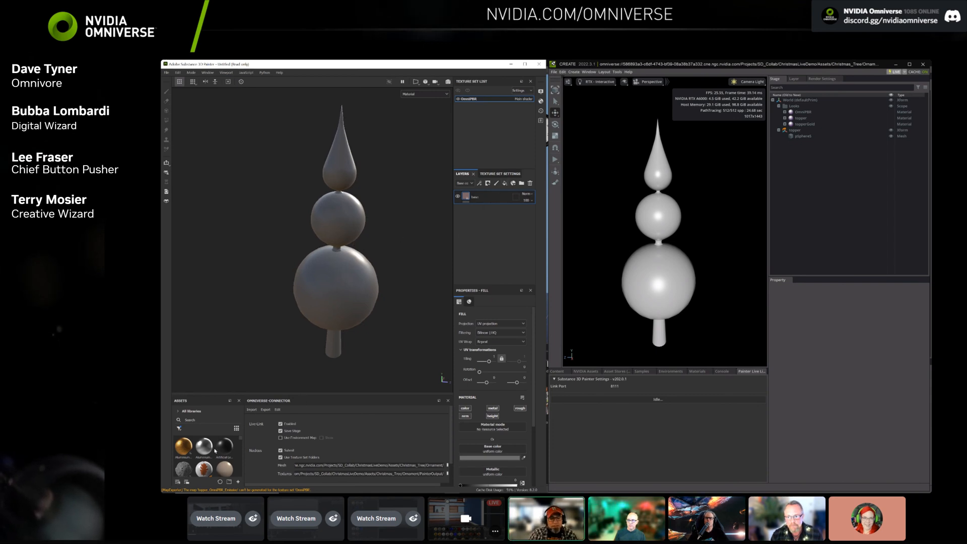
left_click_drag(183, 452, 340, 281)
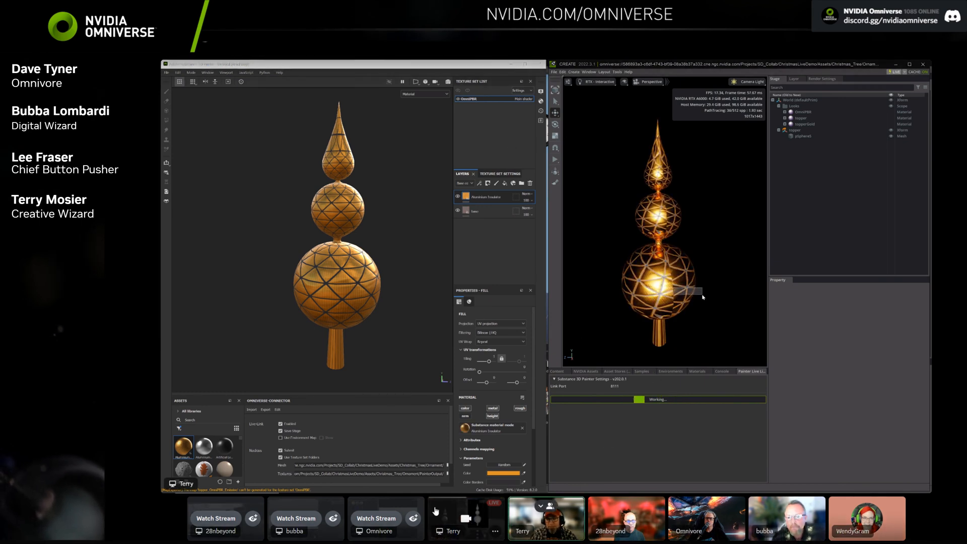
Inspect the textured topper in Create and compare it with the topper on the tree in the room scene.
left_click(670, 293)
mouse_move(704, 305)
left_mouse_down("alt")
mouse_move(751, 292)
mouse_move(758, 308)
mouse_move(693, 299)
mouse_move(710, 297)
left_mouse_up("alt")
left_click(405, 536)
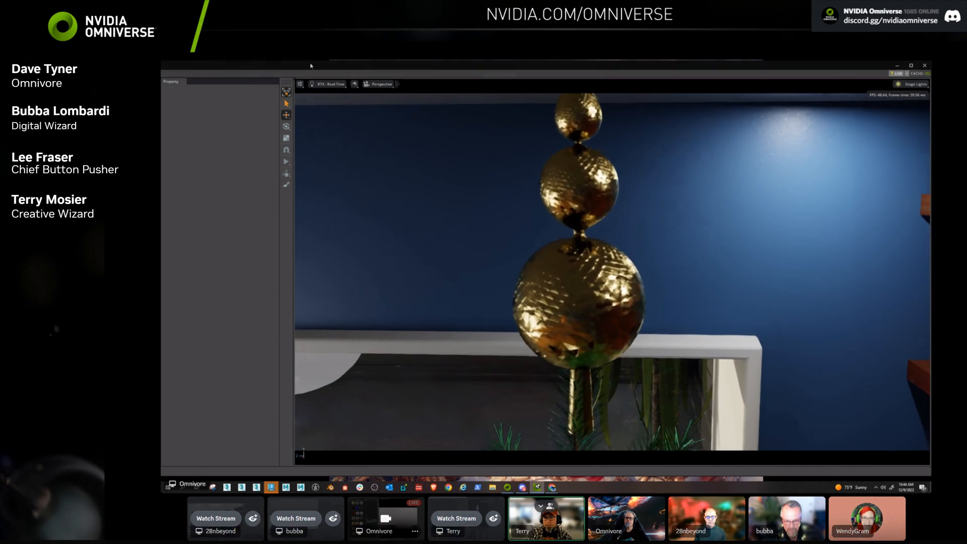
left_click(474, 538)
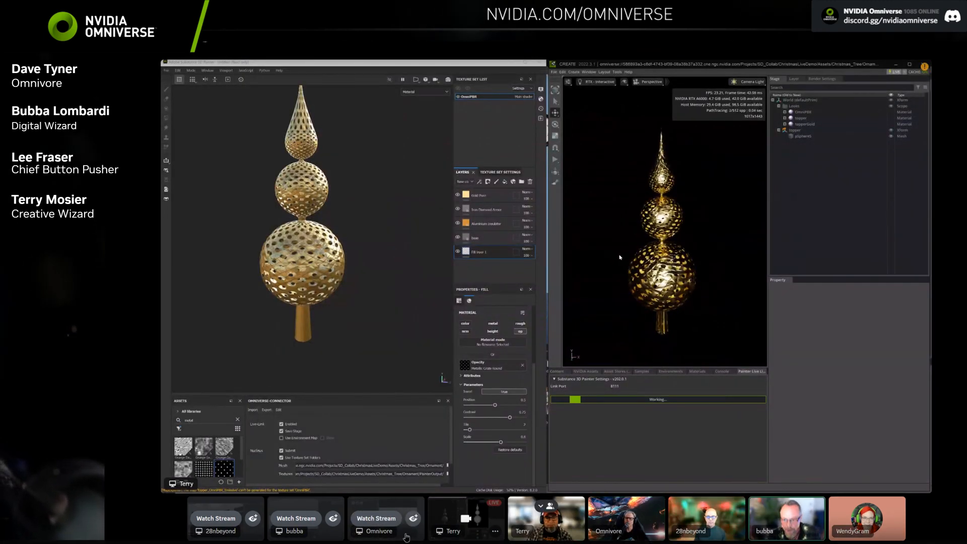
Return to the room scene and examine the tree, armchair and lamp under the current lighting from several positions.
left_click(407, 537)
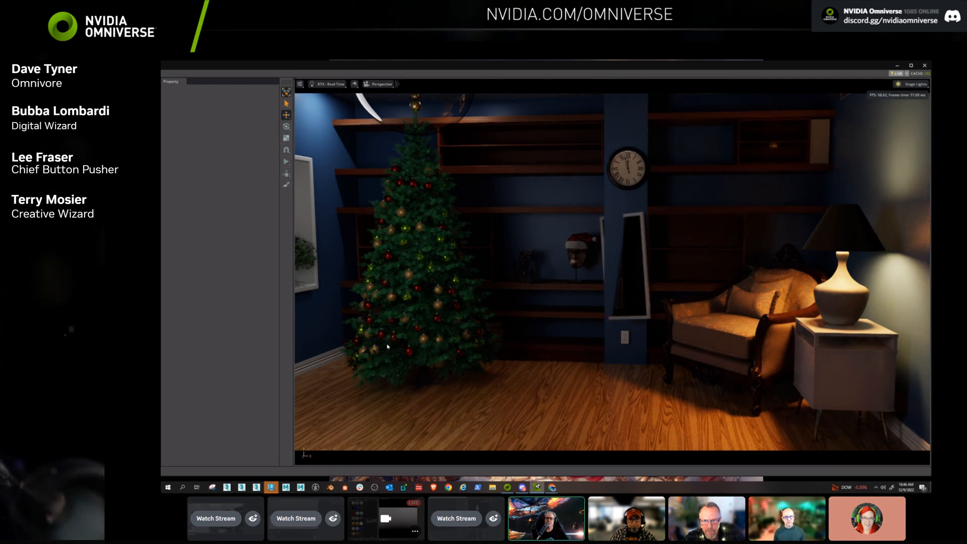
right_click_drag(388, 346, 387, 346)
key("w")
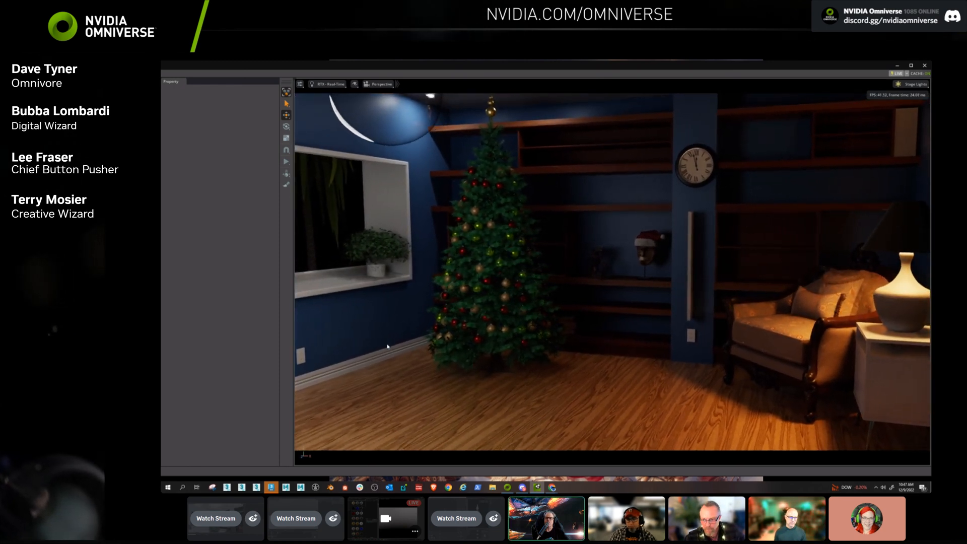
key("w")
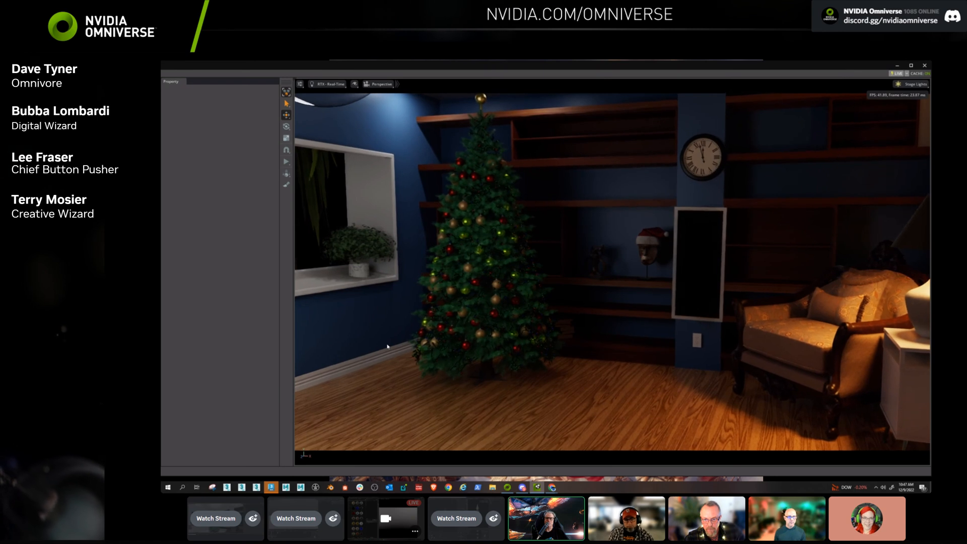
key("q")
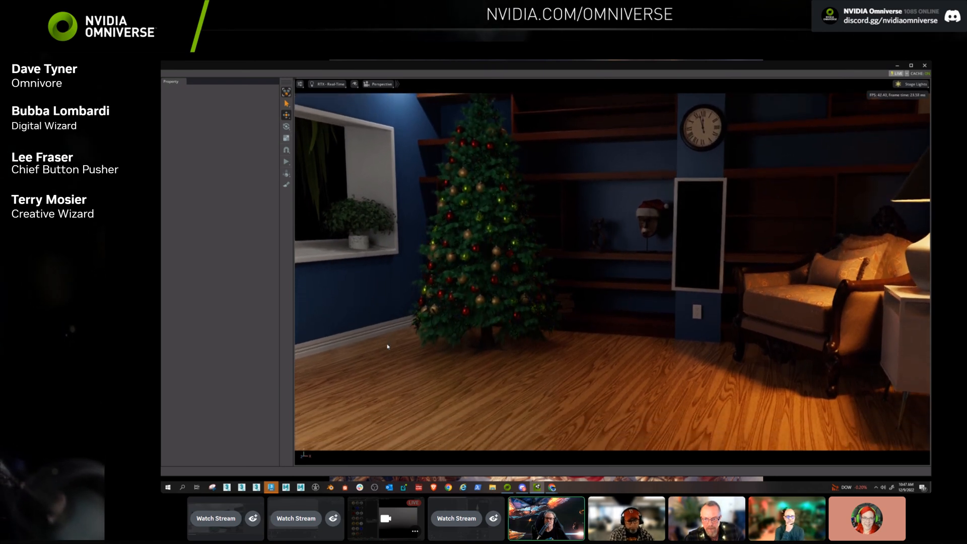
Switch to the shared Create session showing the tree lights and make tree_reference_cone_02 visible.
key("e")
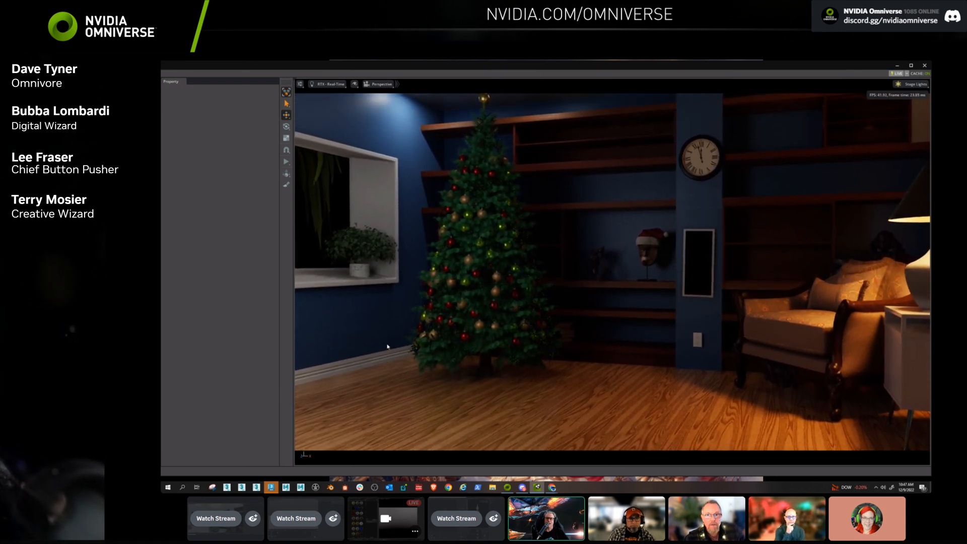
key("s")
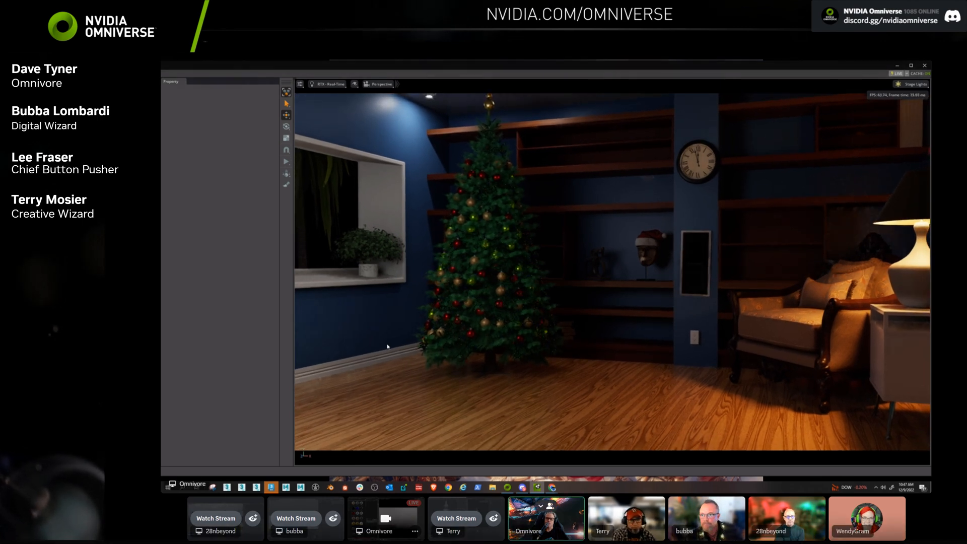
left_click(296, 518)
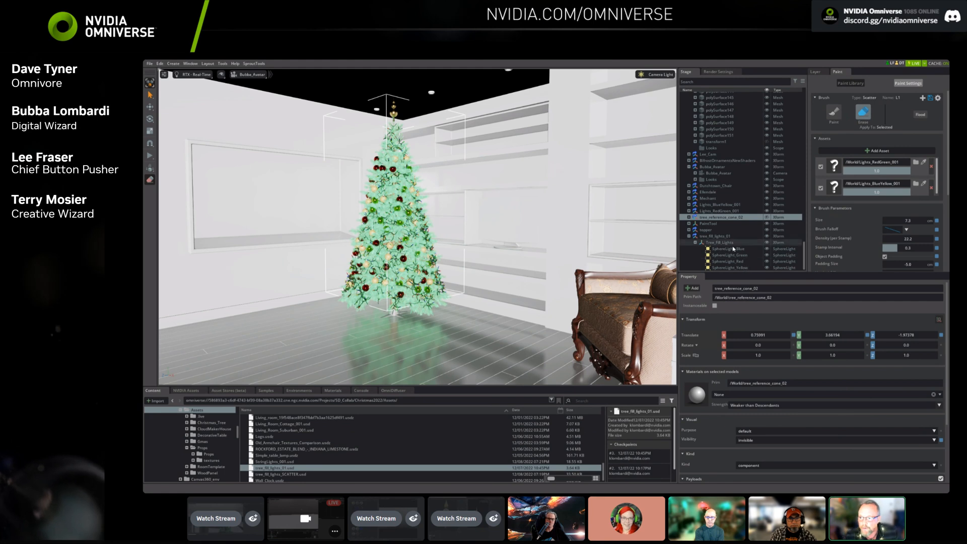
left_click(767, 217)
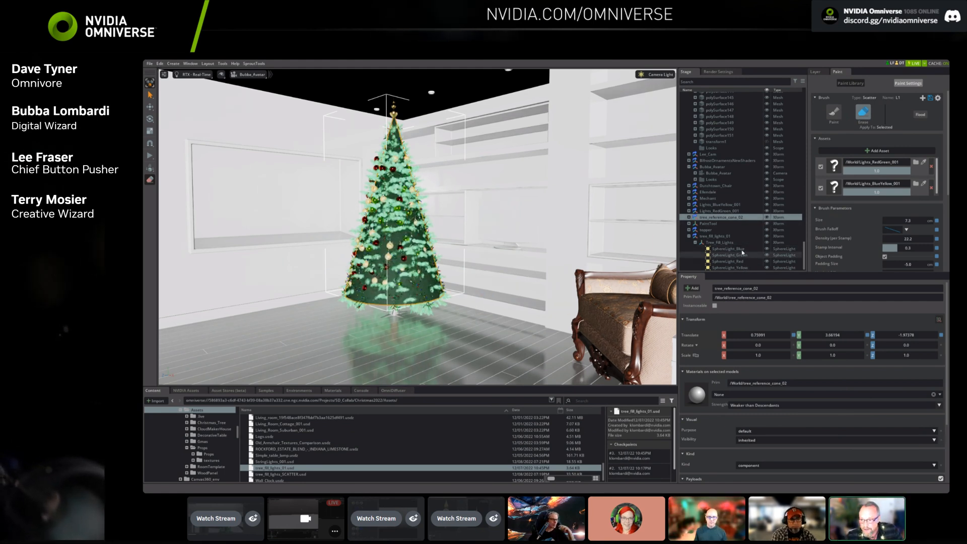
Close the Paint tool and raise the tree_fill_lights_01 group to just above the floor in front of the tree.
left_click(718, 236)
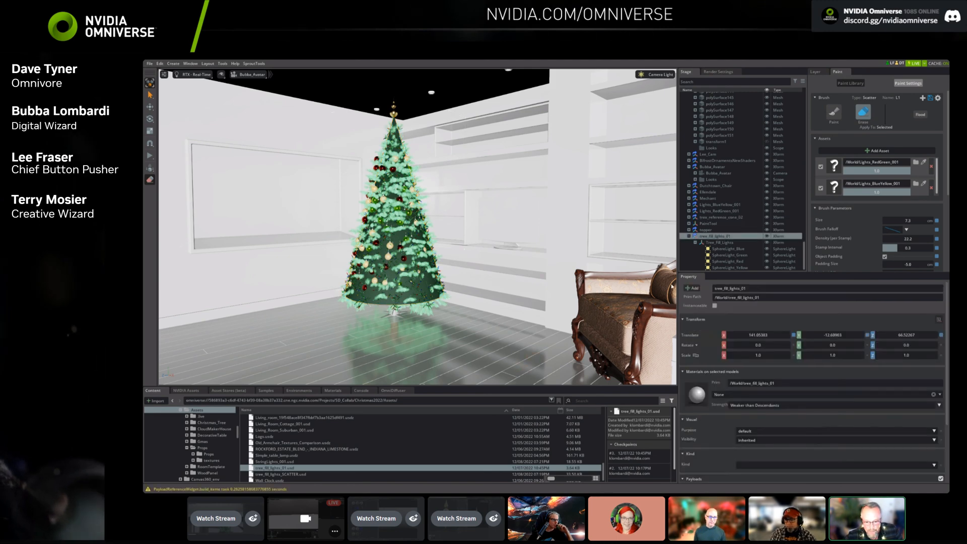
middle_click_drag(509, 334, 505, 294)
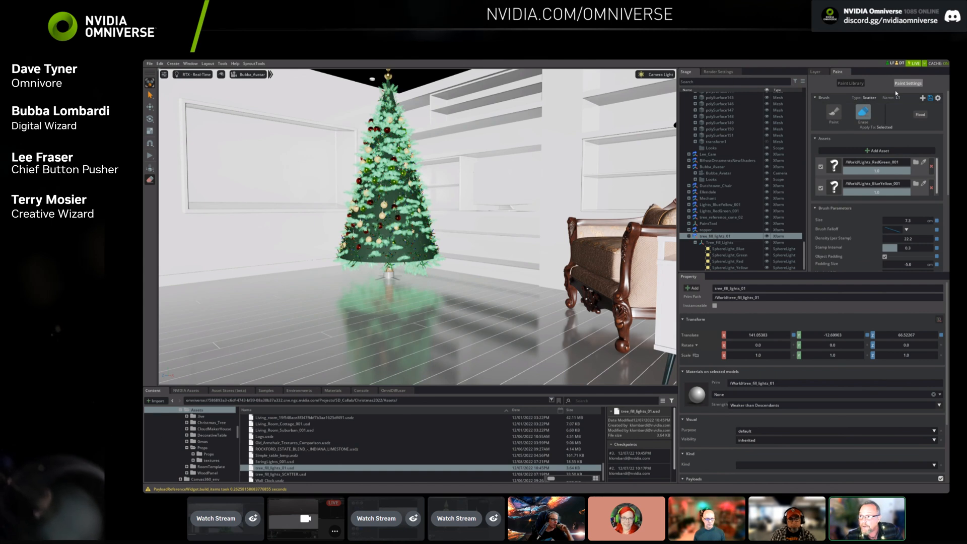
left_click(819, 72)
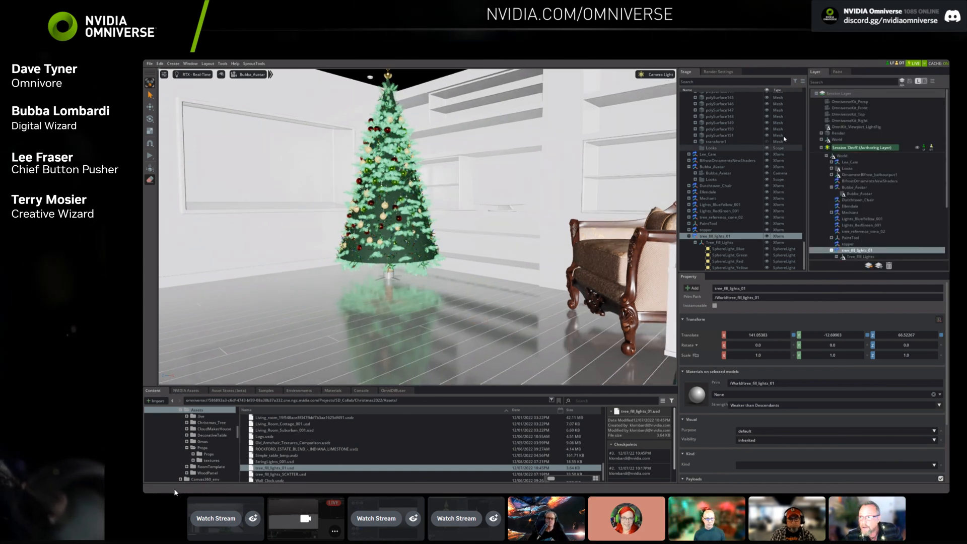
left_click(841, 73)
left_click(846, 72)
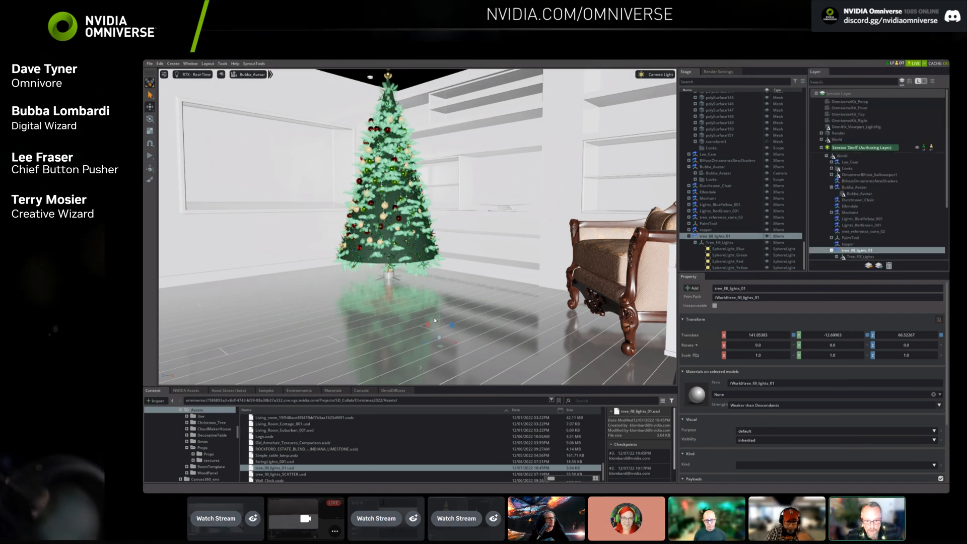
left_click_drag(439, 317, 437, 294)
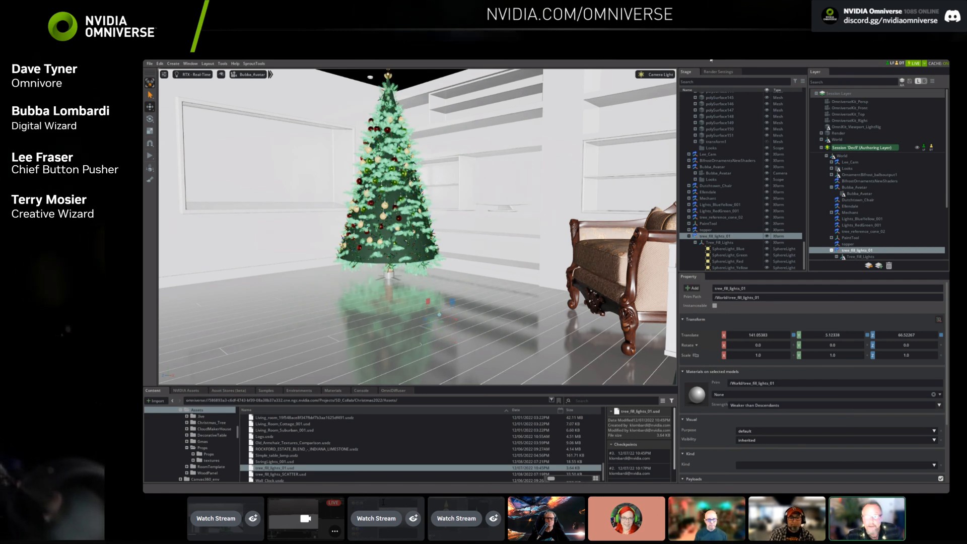
Change the viewport lighting to Stage Lights and select the green sphere light in the fill lights group.
left_click(657, 75)
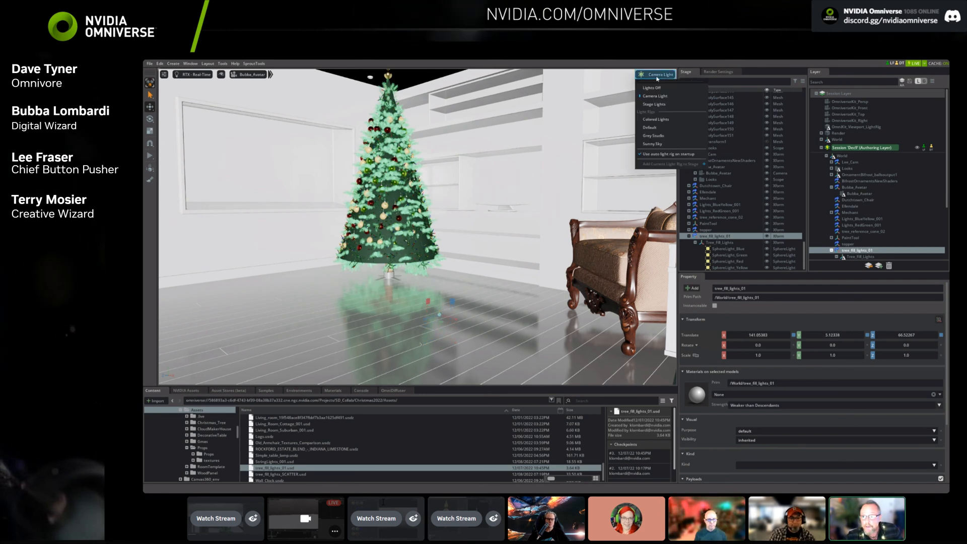
left_click(659, 127)
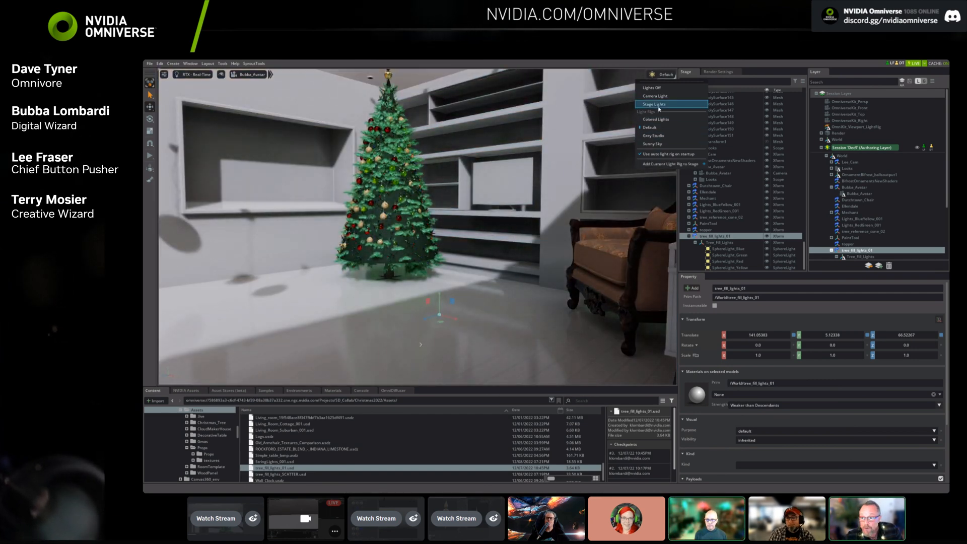
left_click(655, 104)
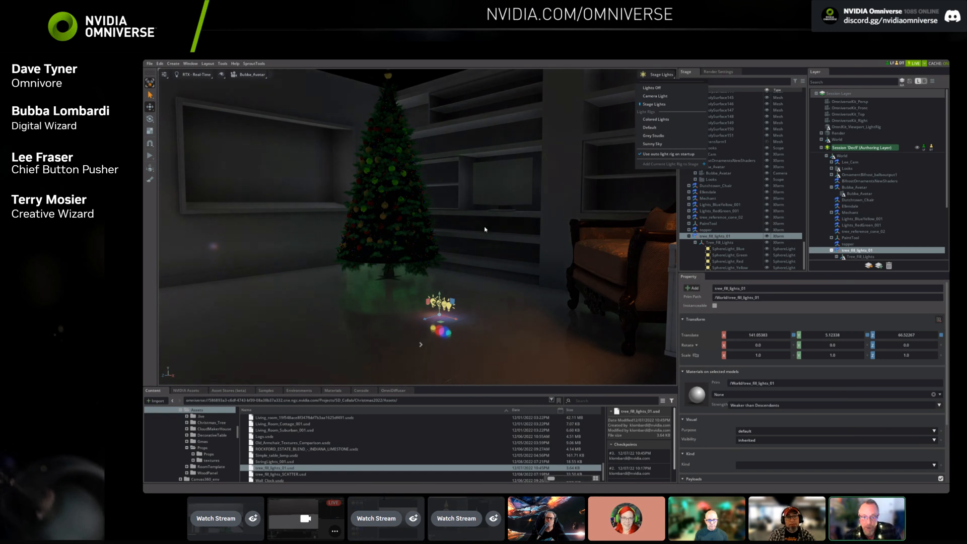
left_click(450, 309)
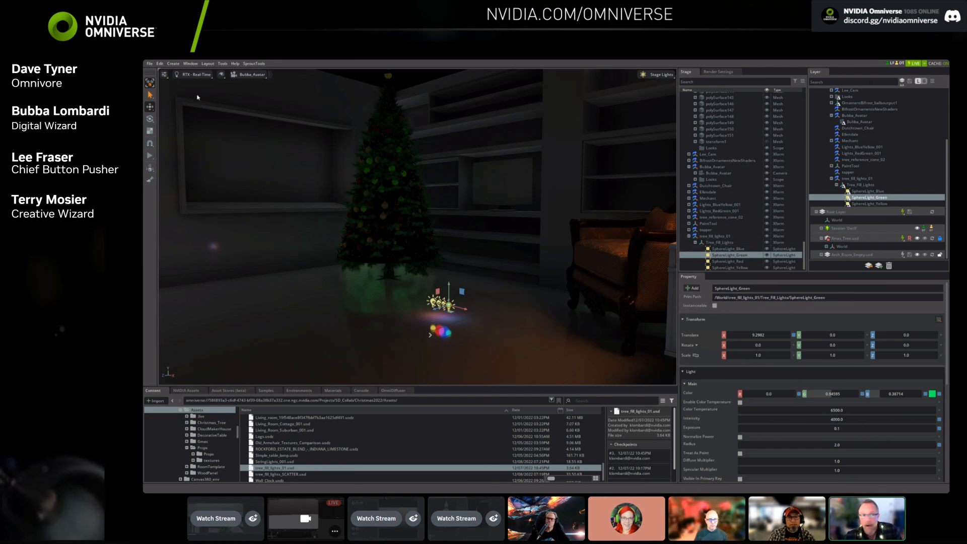
Reopen the Paint tool and create a new named brush of type Scatter.
left_click(223, 64)
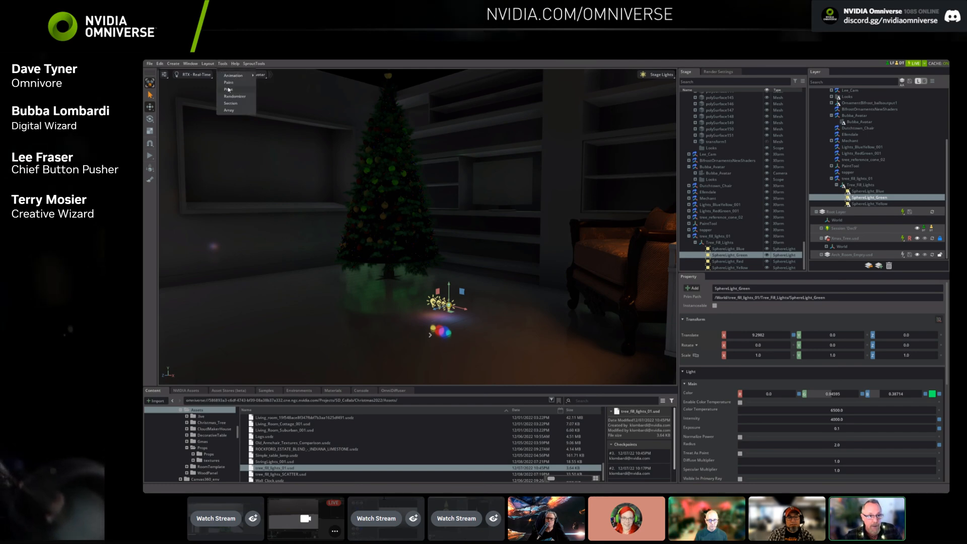
left_click(229, 83)
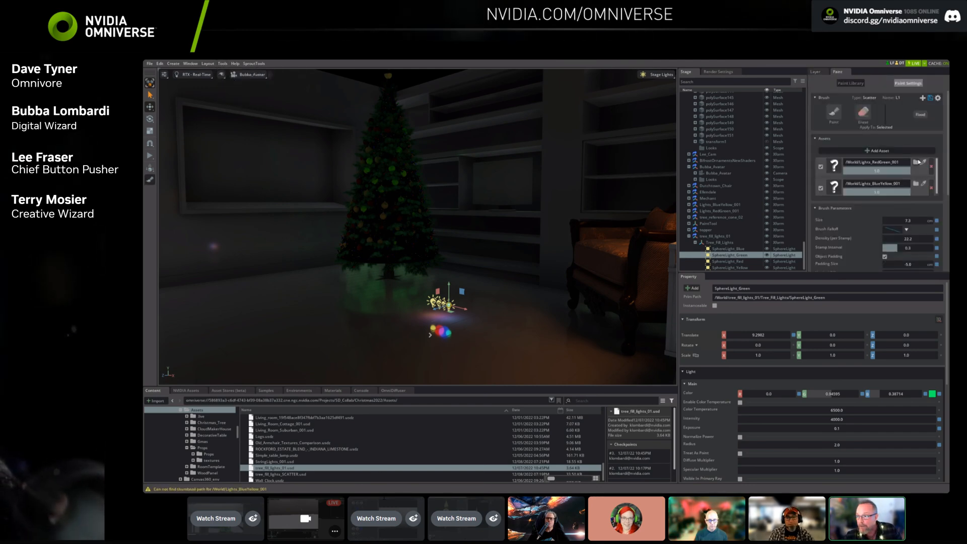
left_click(923, 97)
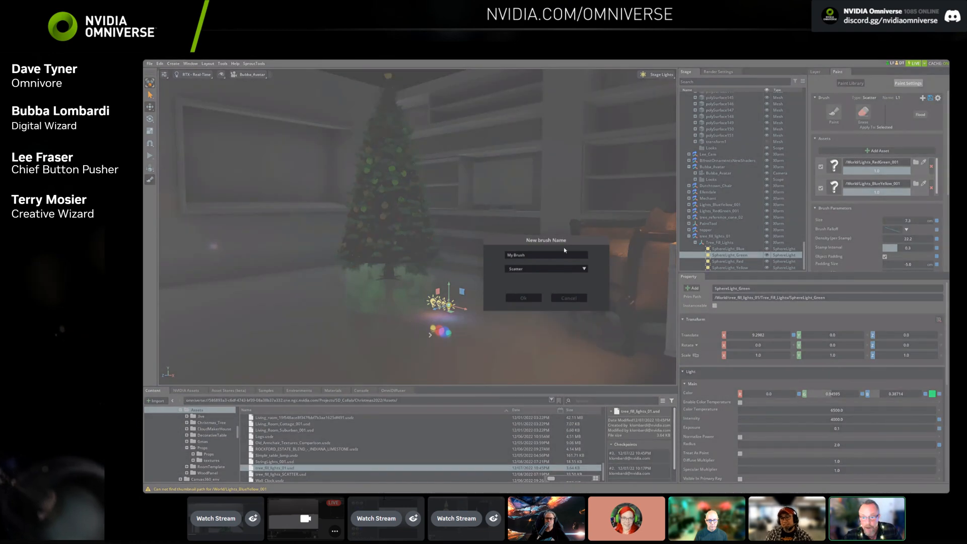
left_click_drag(540, 256, 458, 269)
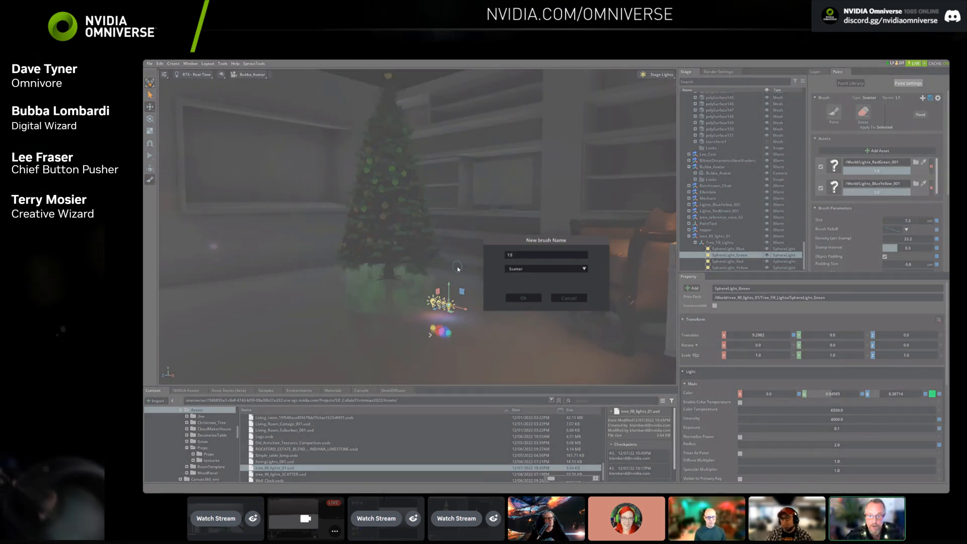
left_click(536, 299)
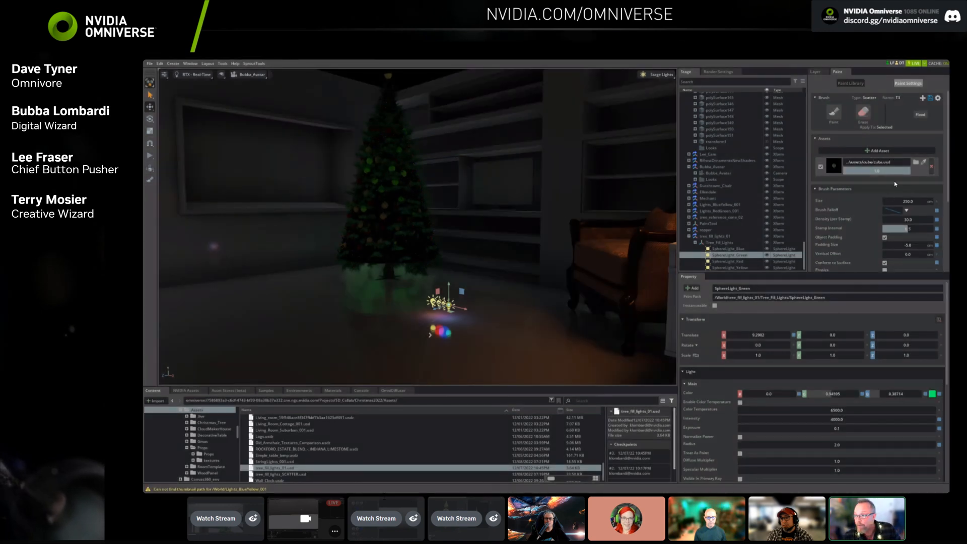
Add the blue, green, red and yellow sphere lights as the scatter brush's assets and remove the default cube asset.
left_click(726, 249)
left_click(729, 267, "shift")
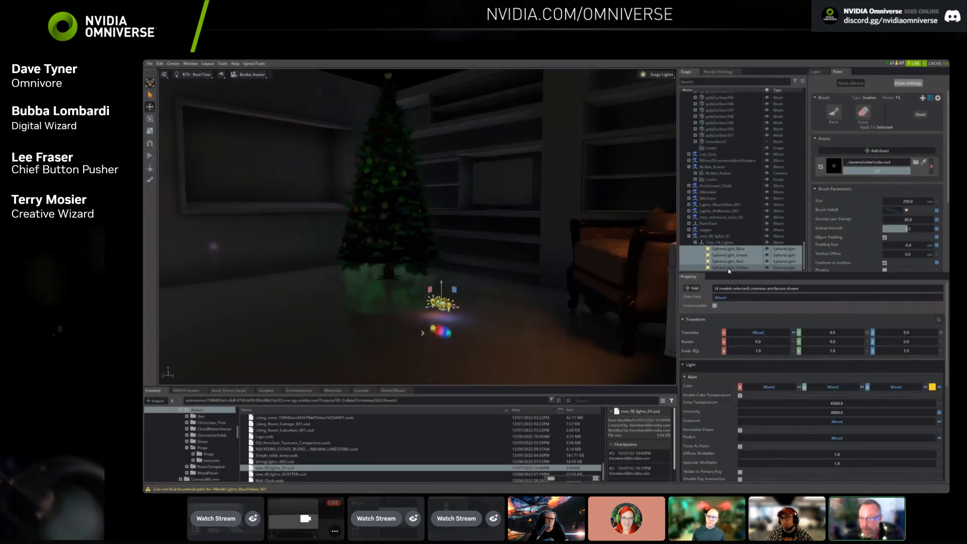
left_click(885, 152)
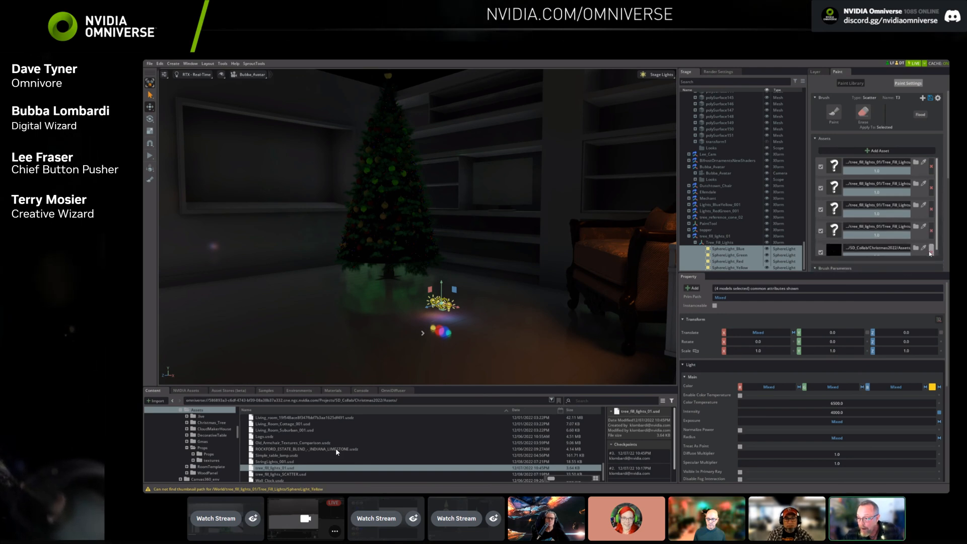
scroll(858, 215, "down", 3)
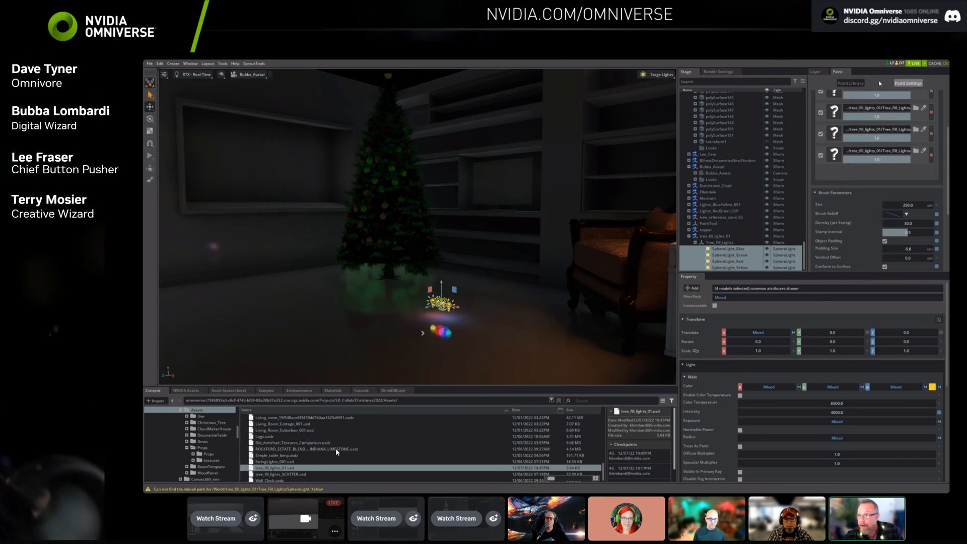
scroll(871, 143, "up", 3)
Activate painting on tree_reference_cone_02 and set the brush size to about 8 cm and density per stamp to about 1.4.
left_click(835, 114)
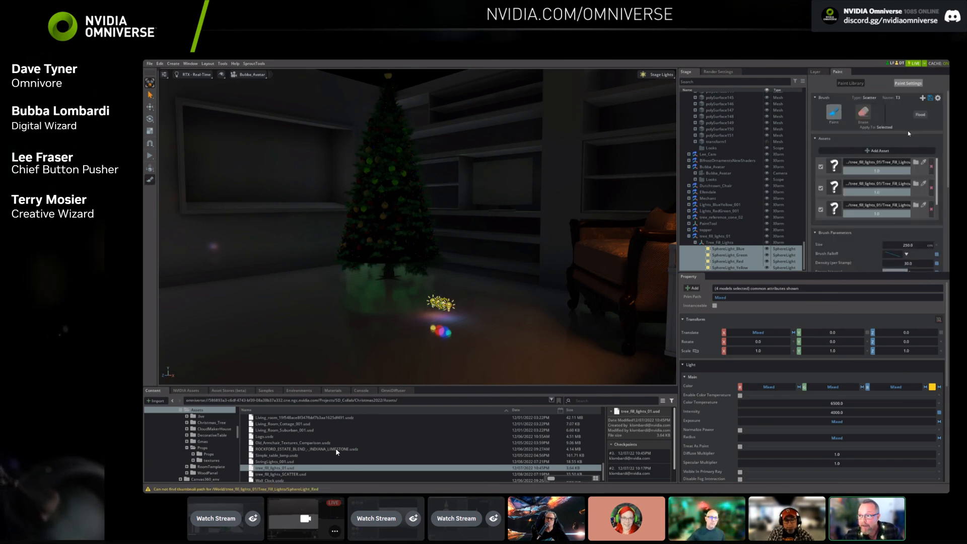
left_click(747, 218)
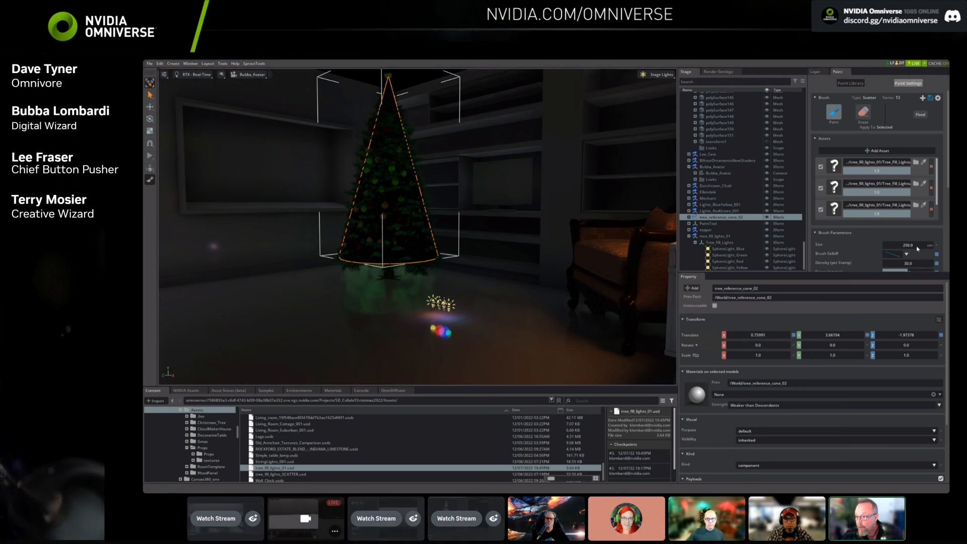
left_click_drag(882, 248, 807, 249)
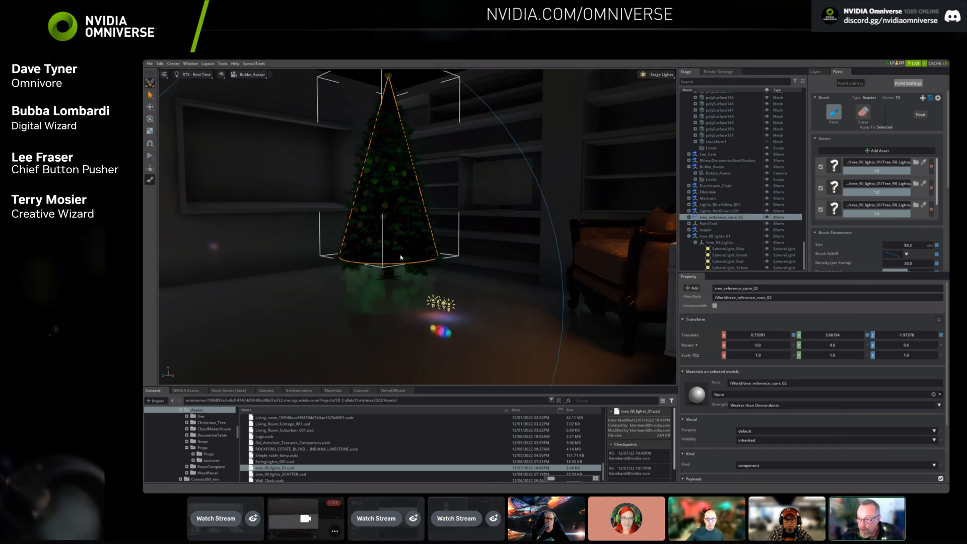
left_click_drag(389, 258, 147, 261)
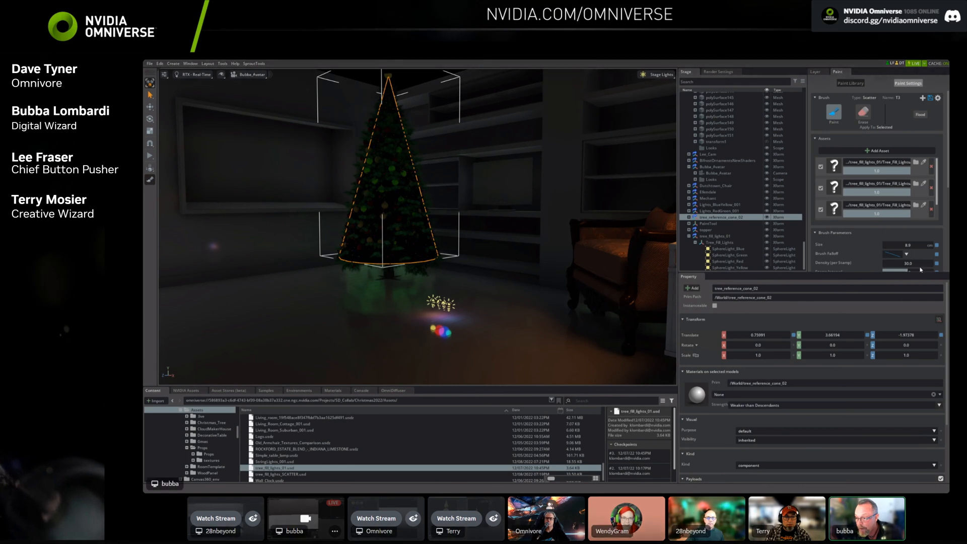
left_click_drag(921, 267, 829, 271)
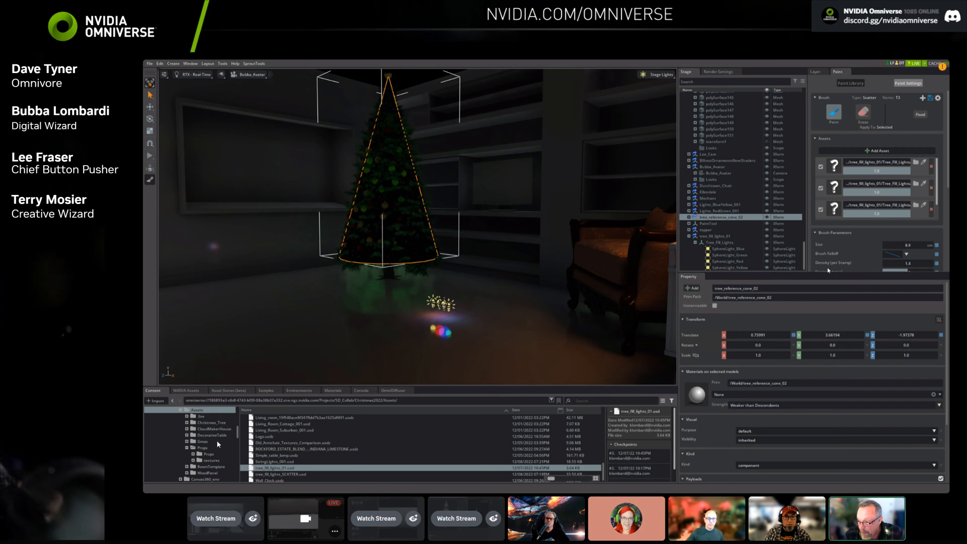
Set the brush's stamp interval to about 0.4 and its instancing to Instanced Asset.
scroll(922, 236, "down", 2)
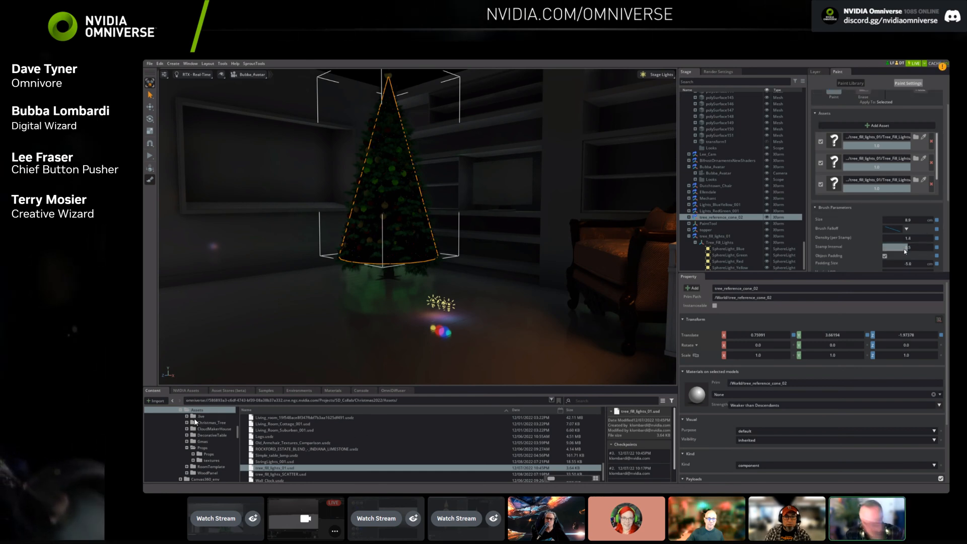
left_click_drag(913, 253, 916, 253)
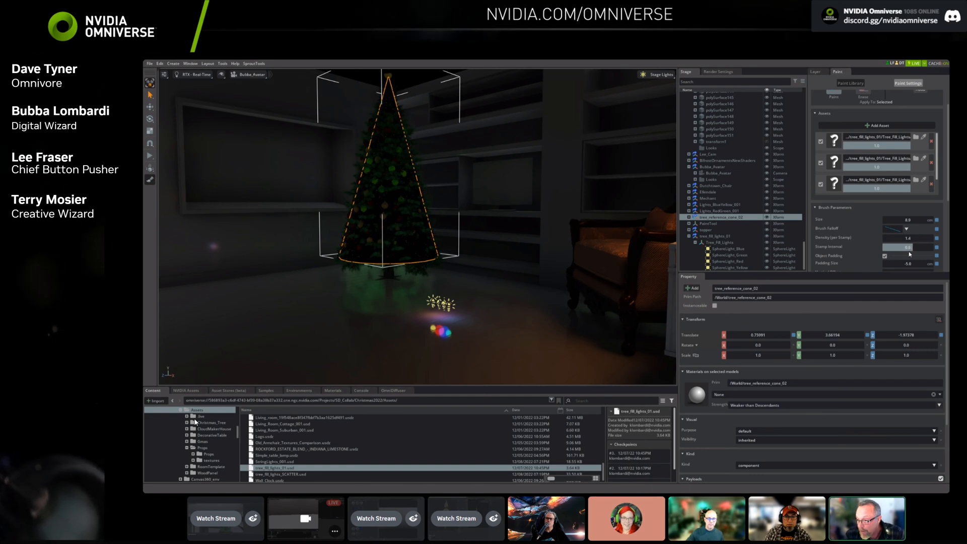
left_click_drag(908, 256, 907, 256)
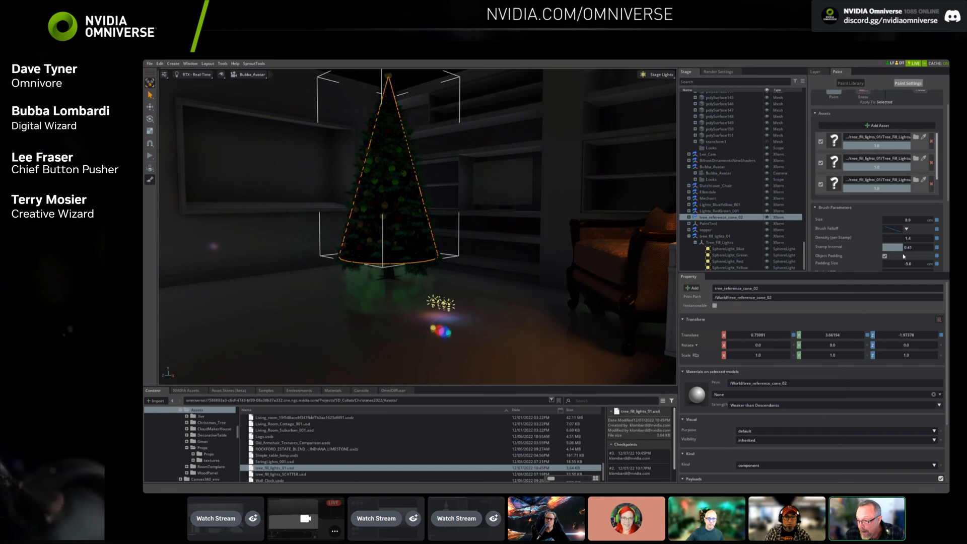
scroll(887, 247, "down", 3)
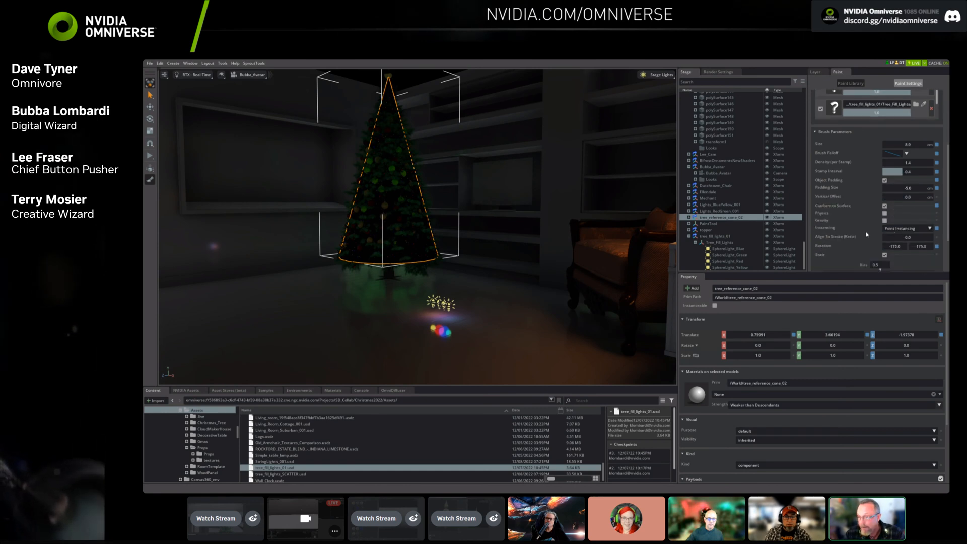
left_click(905, 230)
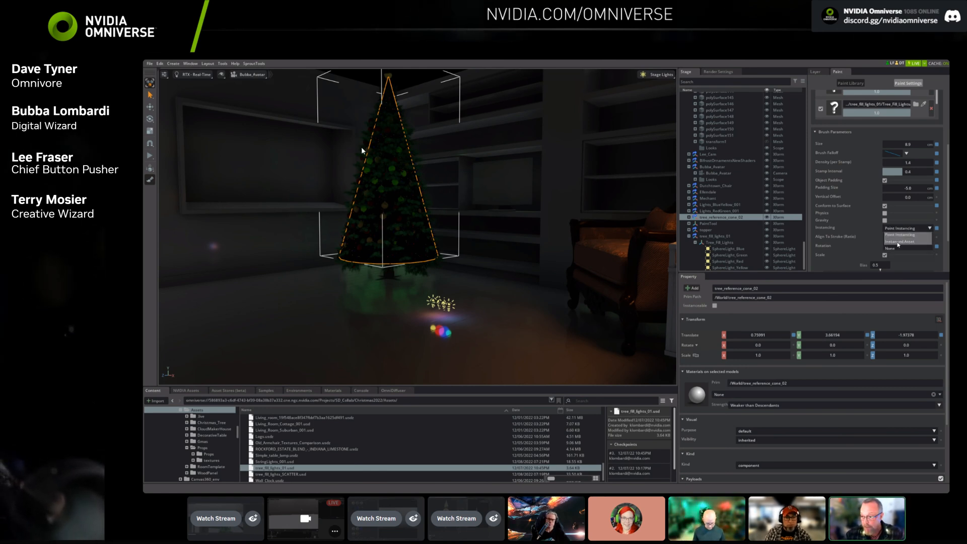
left_click(899, 242)
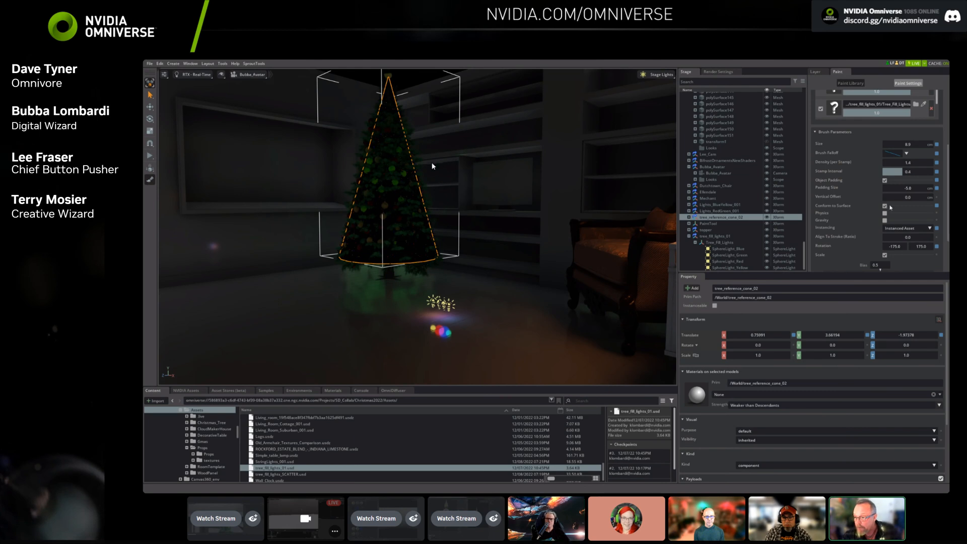
left_click_drag(948, 218, 940, 157)
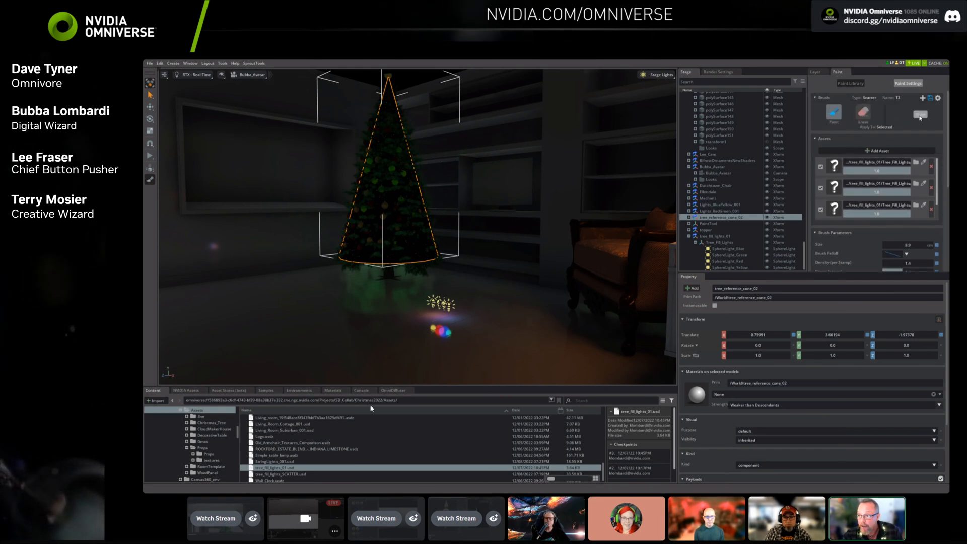
Try to flood tree_reference_cone_02 with the sphere lights of the current scatter brush.
left_click(222, 75)
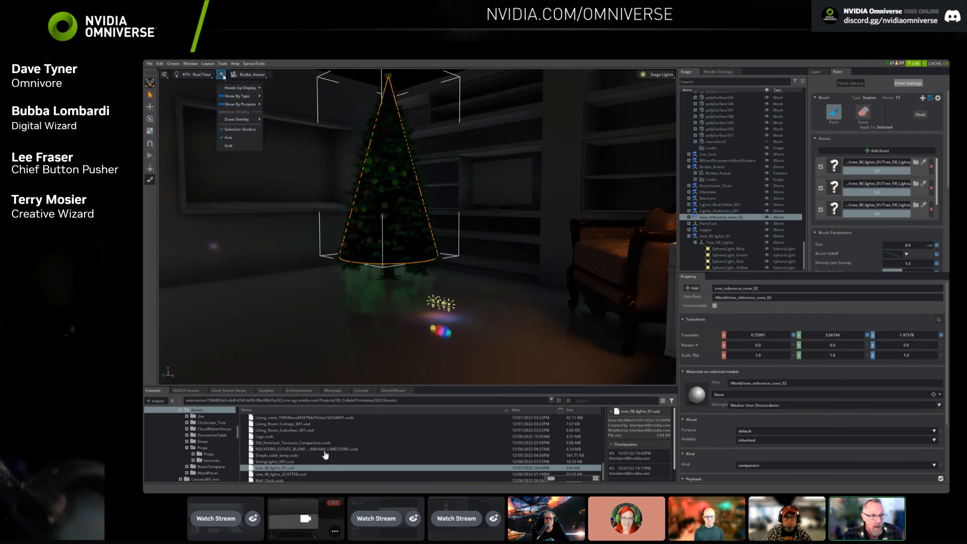
mouse_move(232, 96)
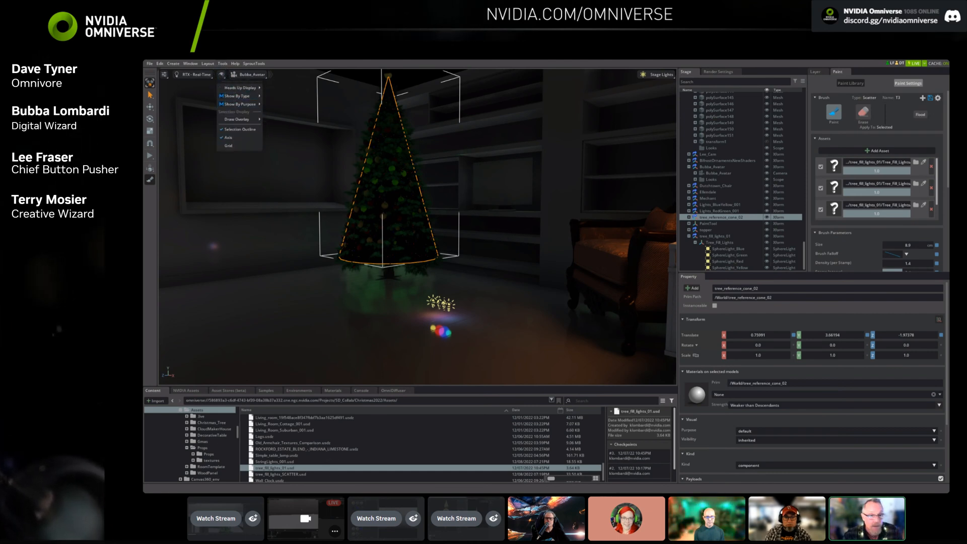
left_click(918, 116)
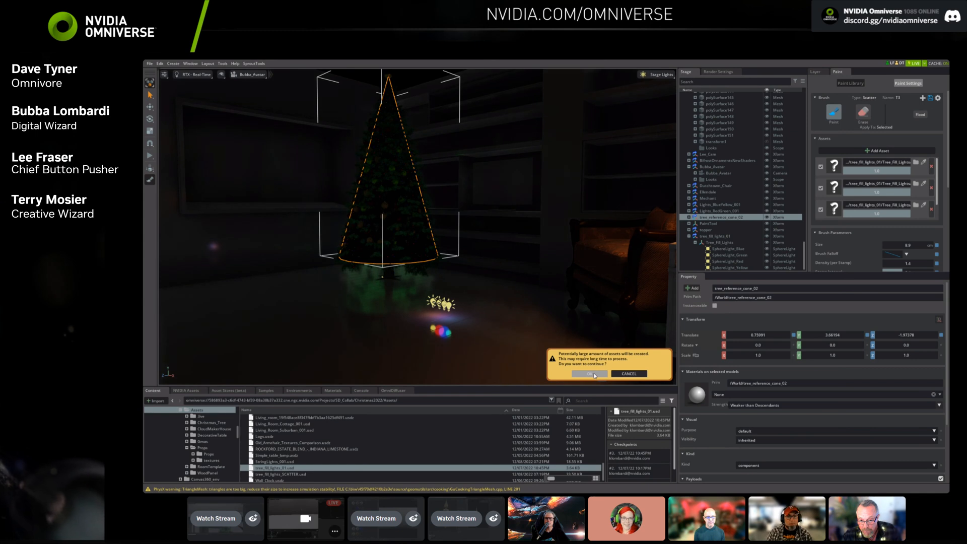
left_click(623, 374)
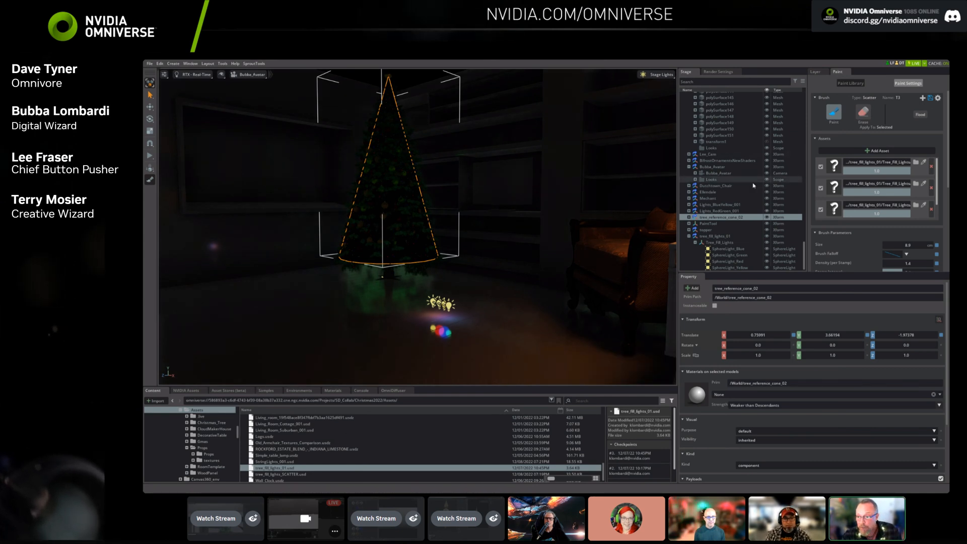
left_click(725, 224)
left_click(725, 218)
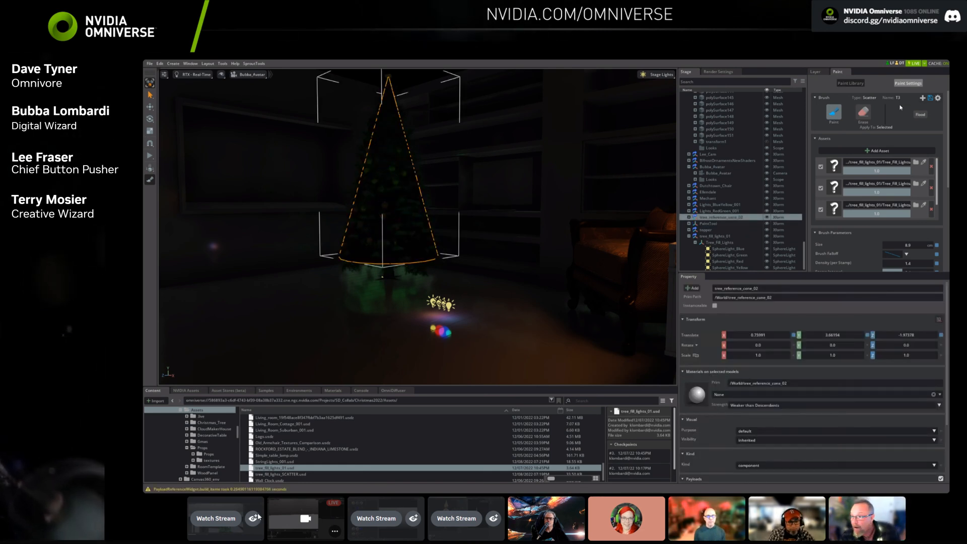
scroll(938, 197, "down", 1)
scroll(938, 191, "down", 1)
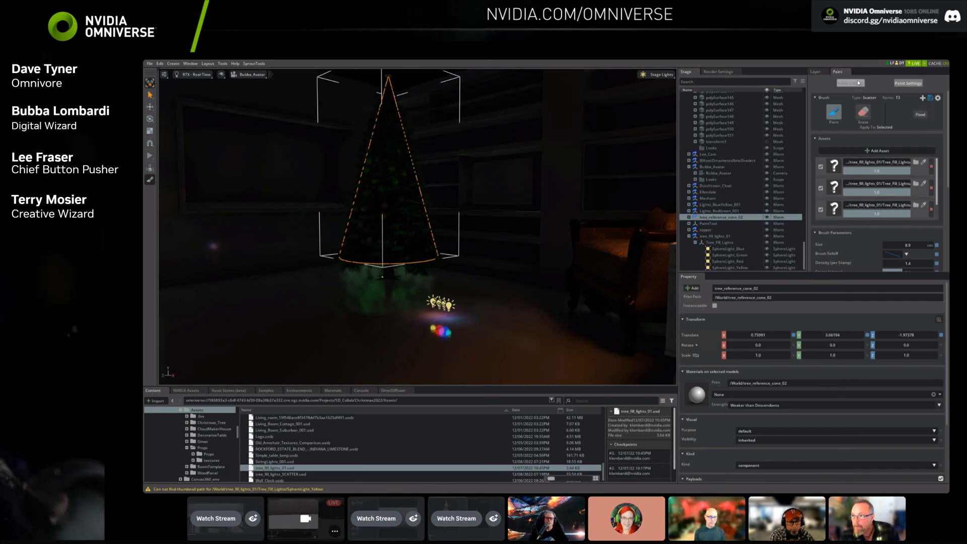
Create a new Scatter brush named T2 in the Paint tool.
left_click(923, 99)
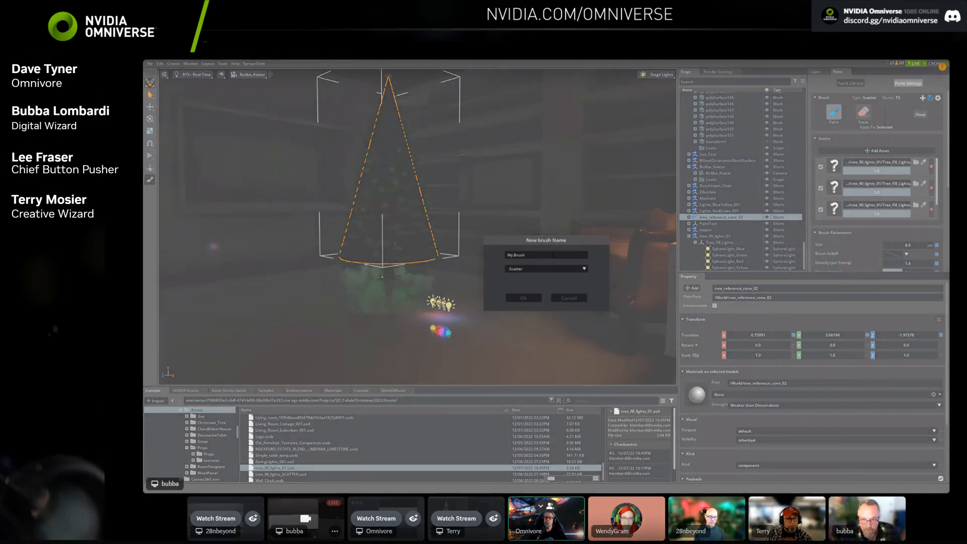
left_click(550, 256)
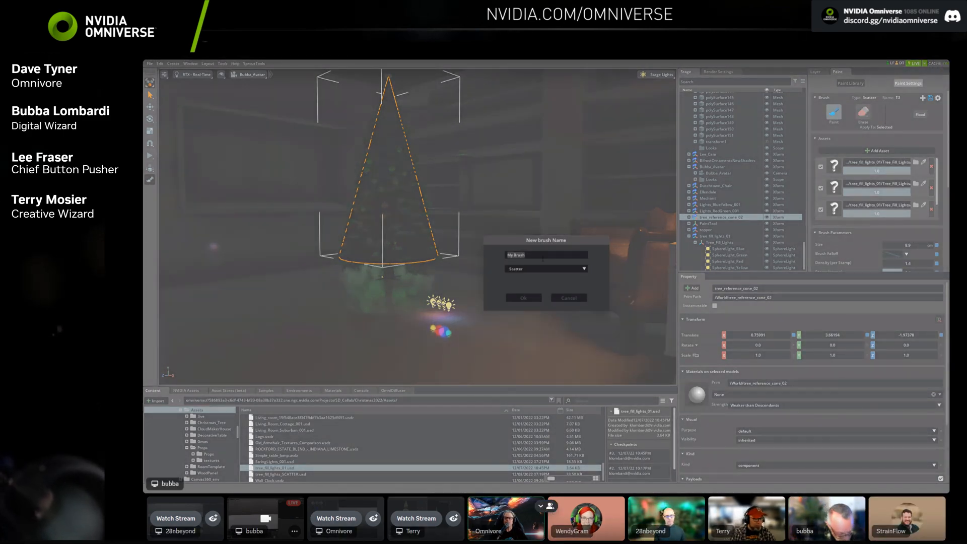
type("T2")
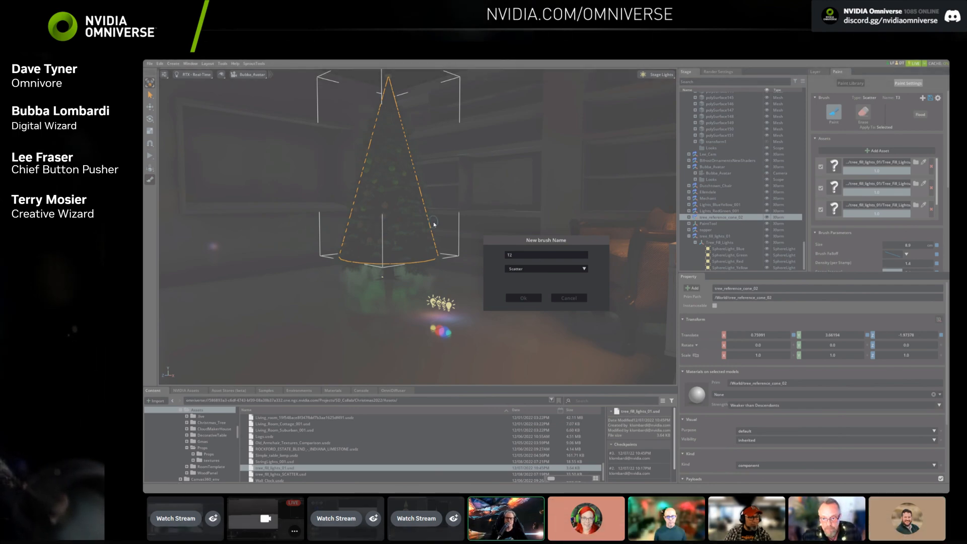
left_click(524, 297)
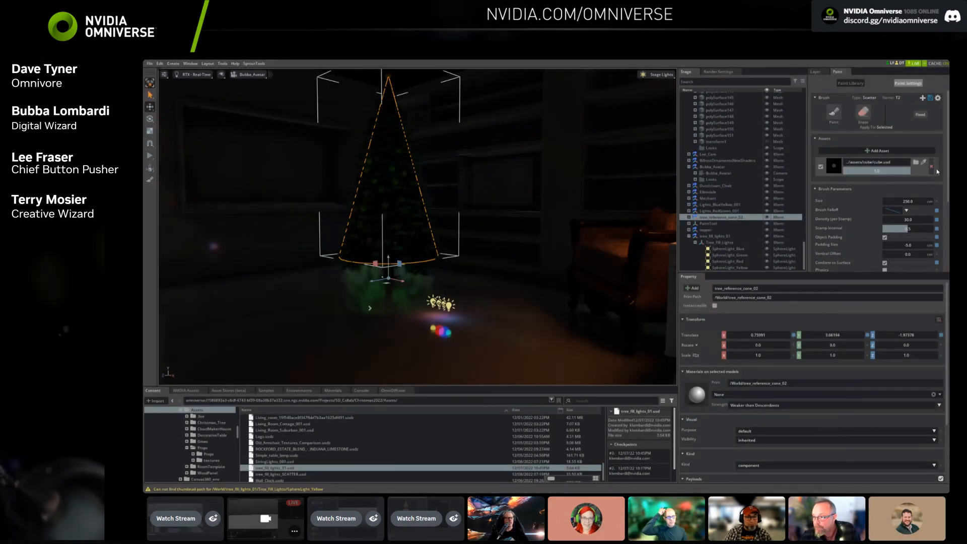
Replace the T2 brush's default cube asset with the blue, green, red and yellow sphere lights from Tree_Fill_Lights.
left_click(932, 169)
left_click(721, 249)
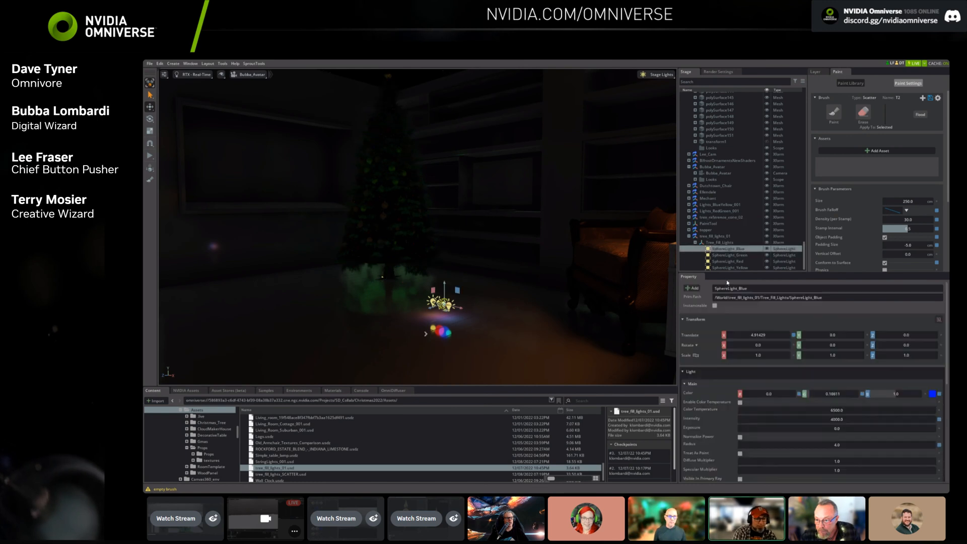
left_click(729, 267, "shift")
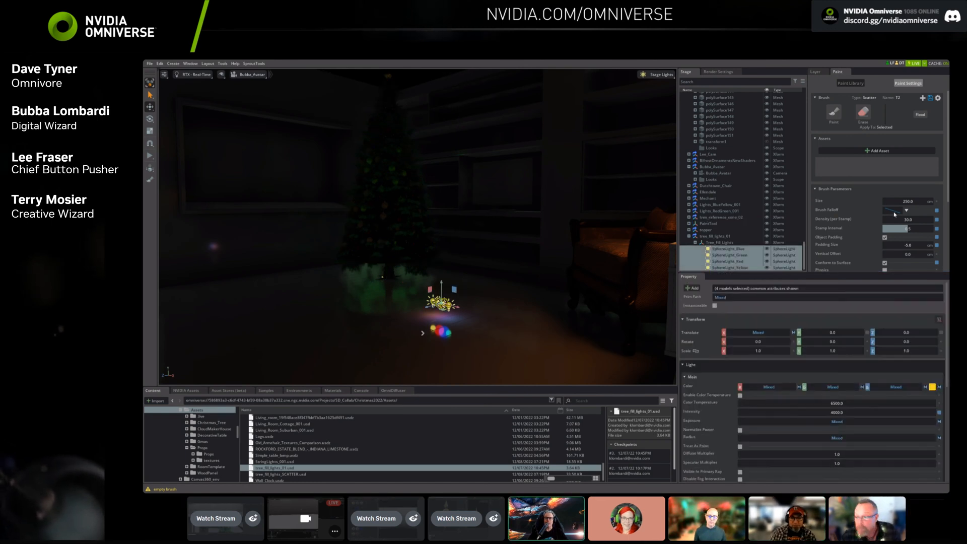
left_click(879, 151)
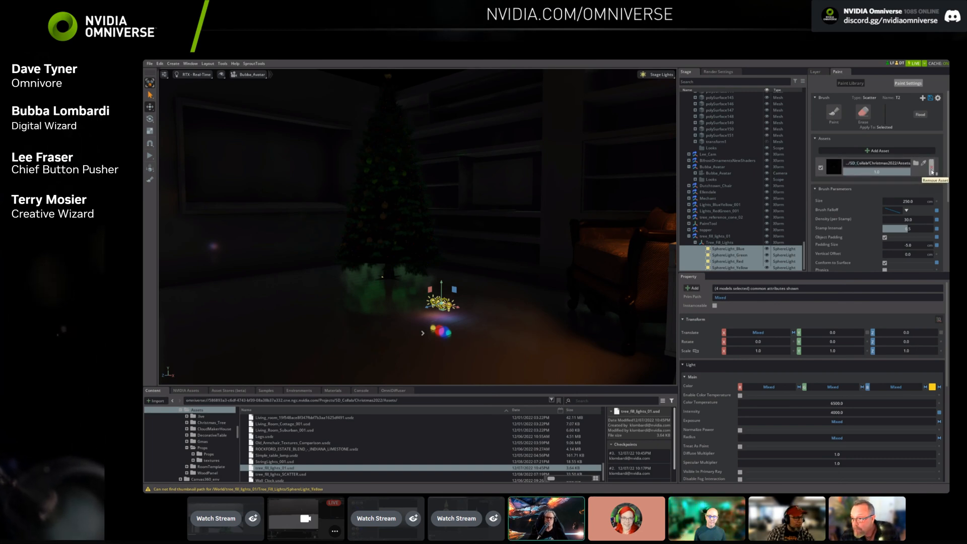
left_click(931, 168)
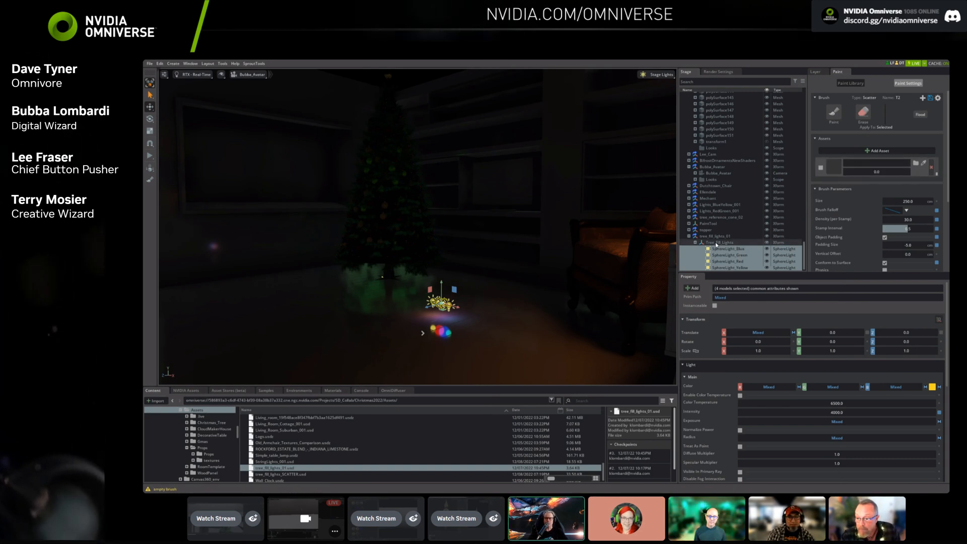
Activate painting on tree_reference_cone_02 and set the brush size to about 8 cm and density per stamp to 1.5.
left_click(834, 113)
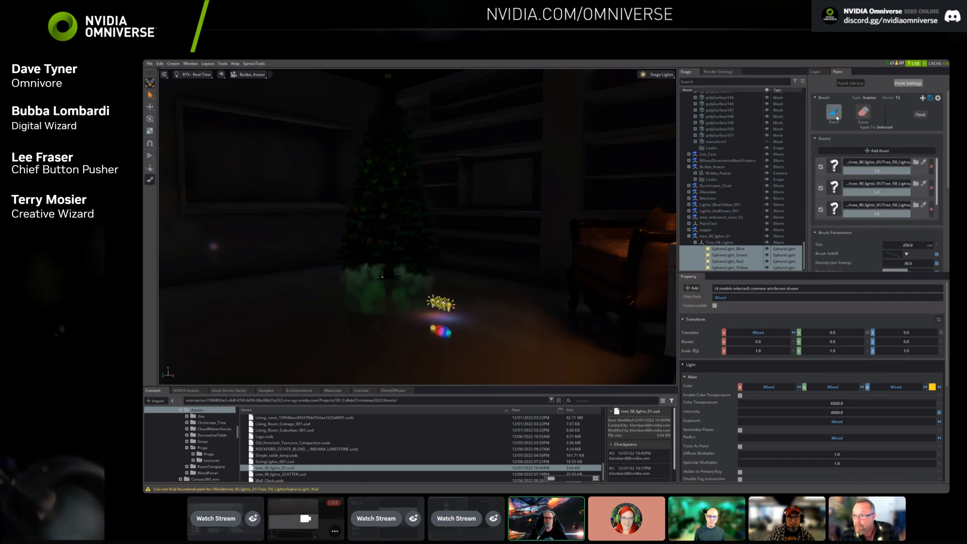
left_click(743, 216)
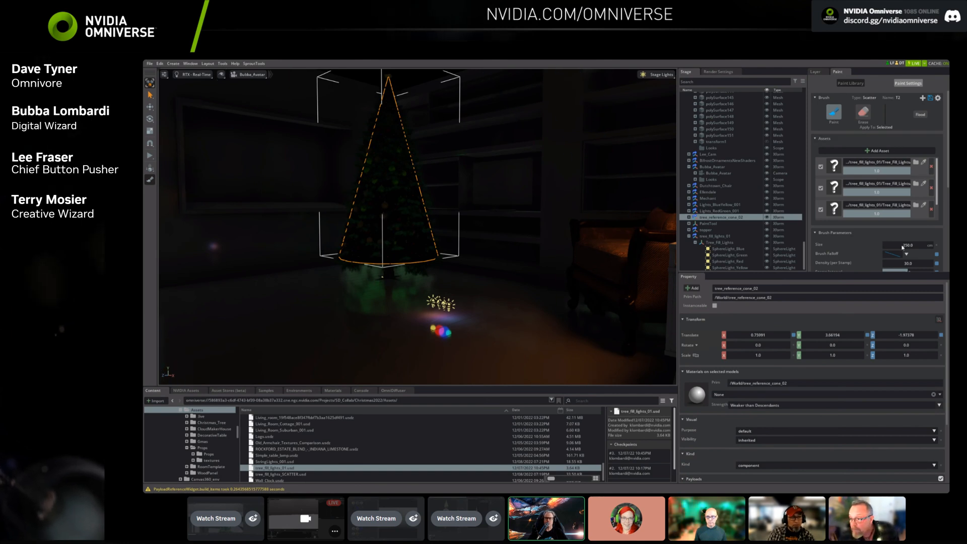
right_click_drag(451, 231, 158, 257)
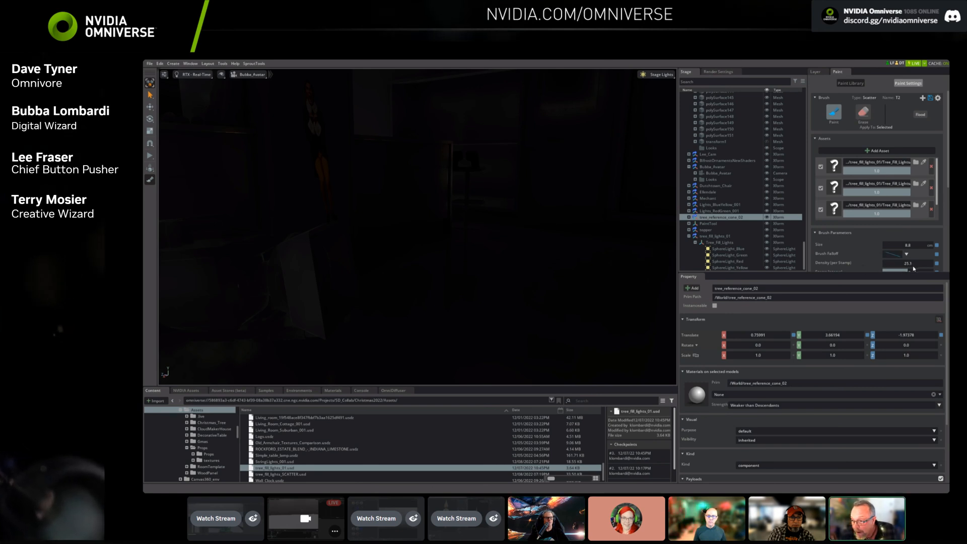
type("1.5")
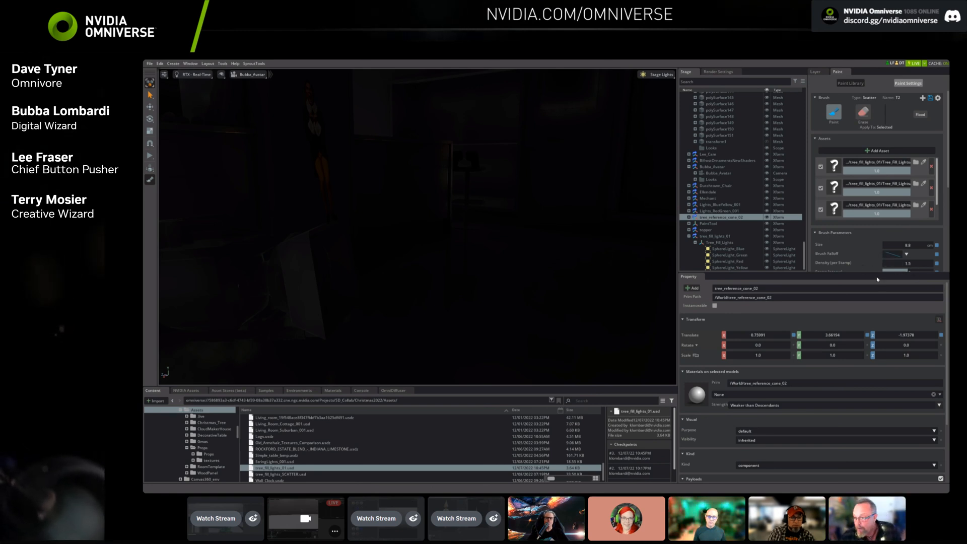
Set the brush's stamp interval to about 0.33, its vertical offset to about -1.7 and its instancing to Instanced Asset.
scroll(919, 200, "down", 2)
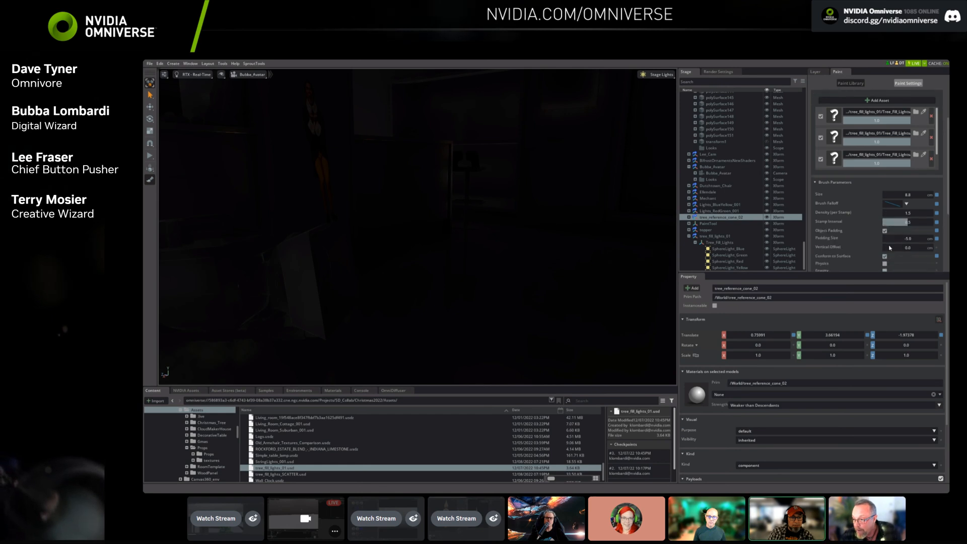
left_click_drag(909, 224, 901, 225)
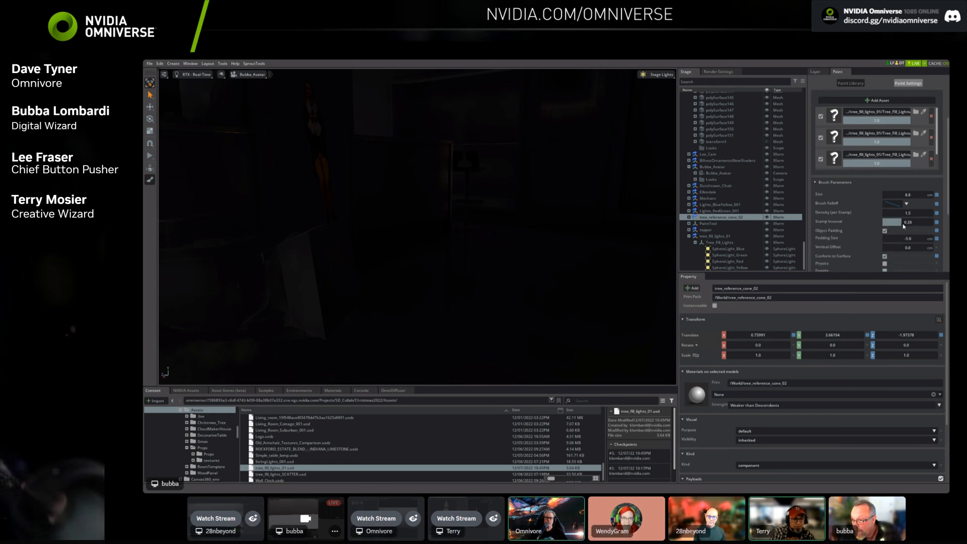
left_click_drag(909, 249, 902, 249)
scroll(902, 263, "down", 2)
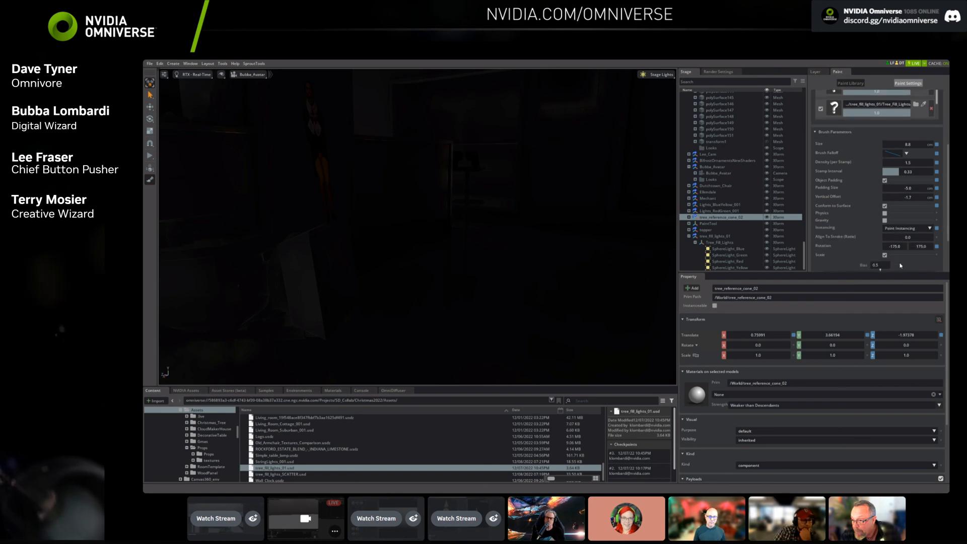
left_click(907, 228)
left_click(904, 241)
Switch the viewport lighting to Camera Light and frame tree_reference_cone_02 with the whole tree in view.
right_click_drag(398, 270, 527, 259, "alt")
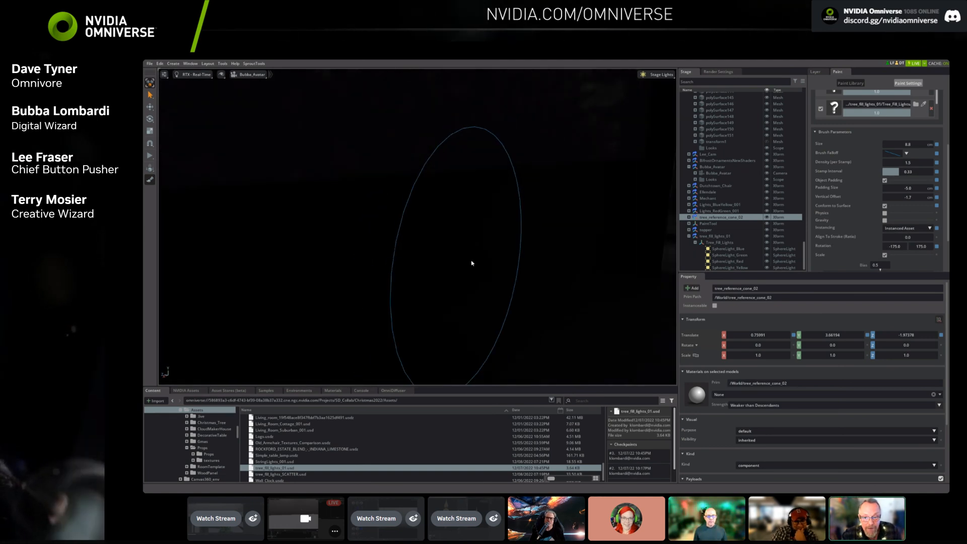
left_click(658, 75)
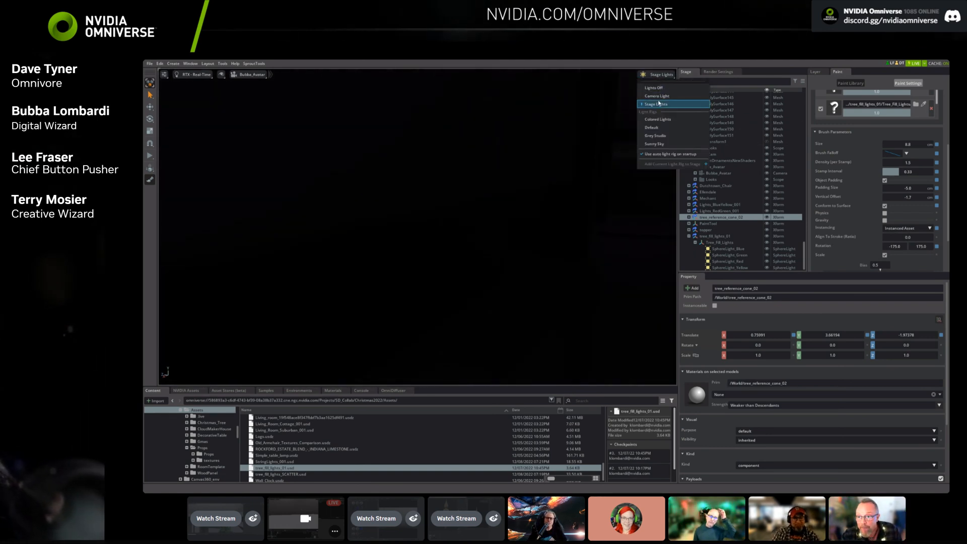
left_click(658, 96)
left_click_drag(501, 242, 680, 275, "alt")
right_click_drag(324, 285, 453, 240, "alt")
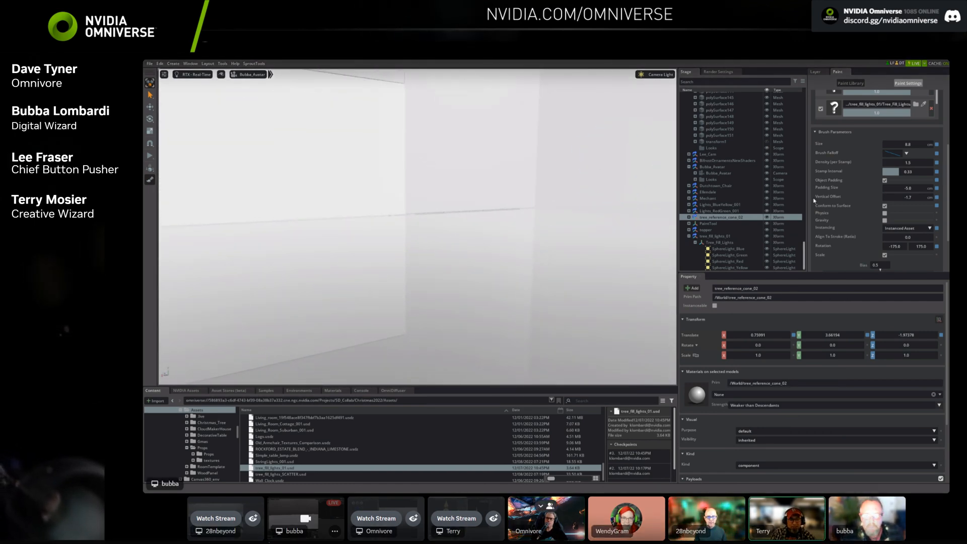
mouse_move(573, 265)
left_mouse_down("alt")
mouse_move(358, 216)
mouse_move(246, 249)
mouse_move(281, 248)
left_mouse_up("alt")
right_click_drag(280, 248, 497, 232, "alt")
right_click_drag(350, 235, 570, 237, "alt")
key("f")
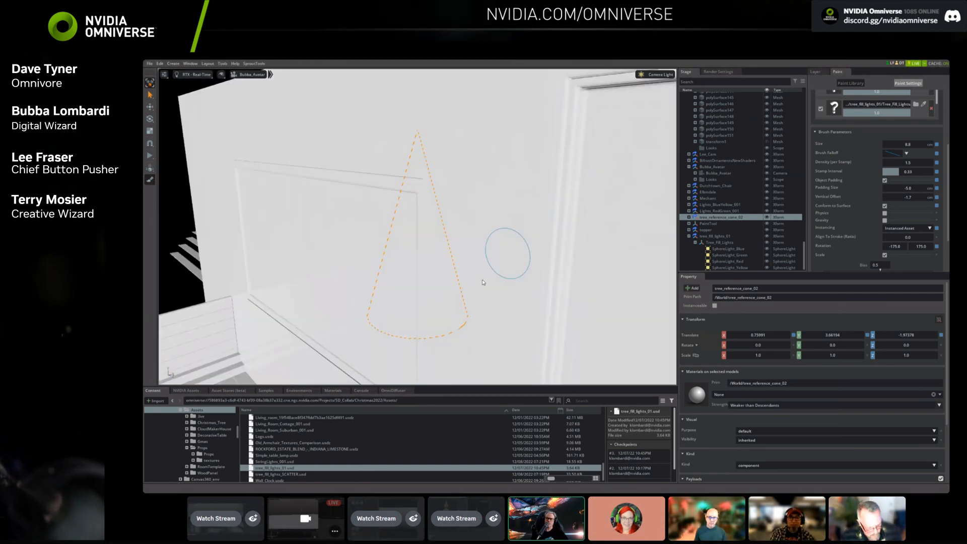
left_click_drag(414, 288, 288, 275, "alt")
left_click_drag(492, 282, 450, 334, "alt")
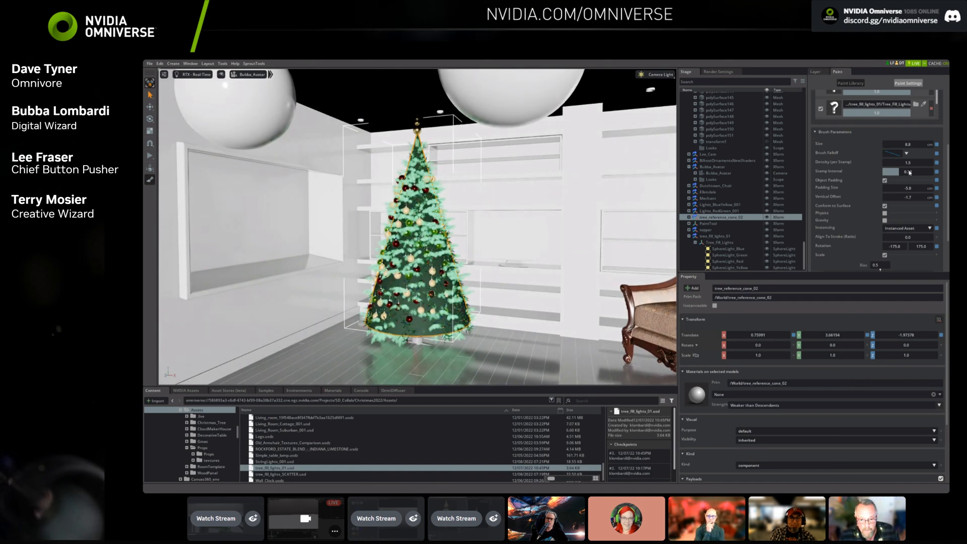
Flood tree_reference_cone_02 with the sphere lights of the T2 scatter brush.
scroll(936, 144, "up", 2)
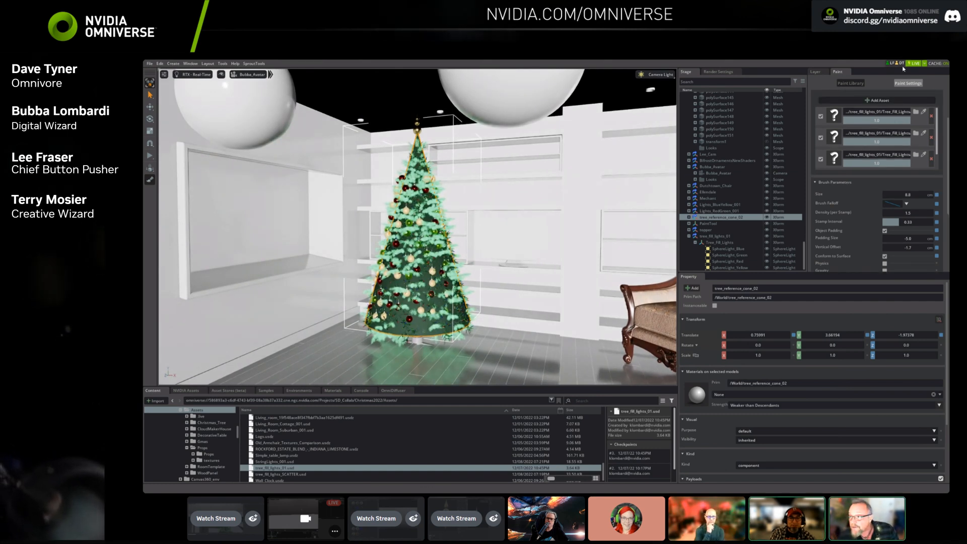
scroll(941, 108, "up", 2)
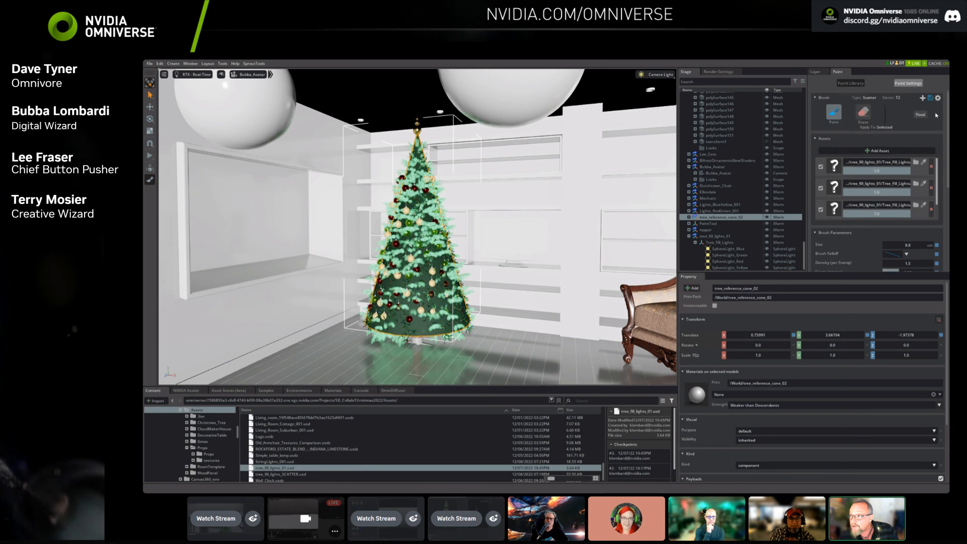
left_click(921, 115)
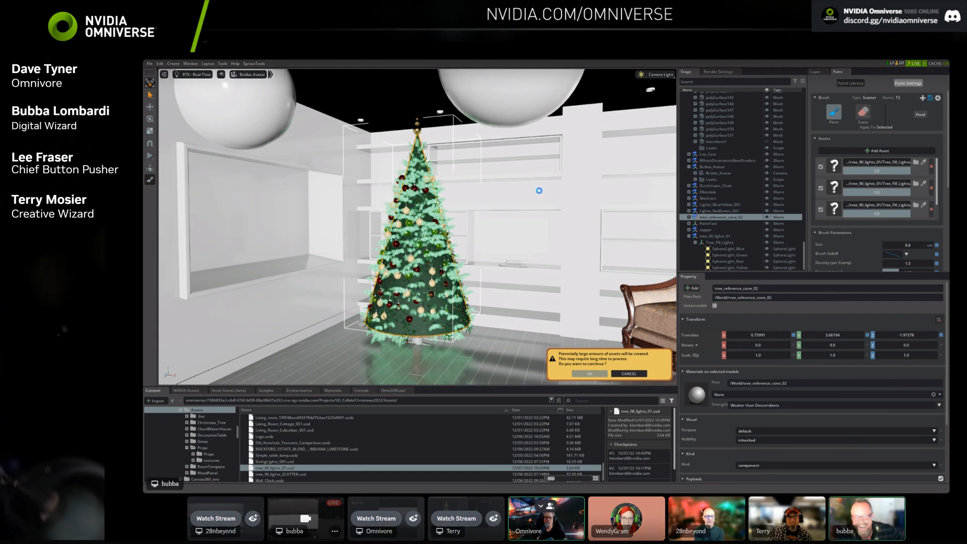
left_click(405, 539)
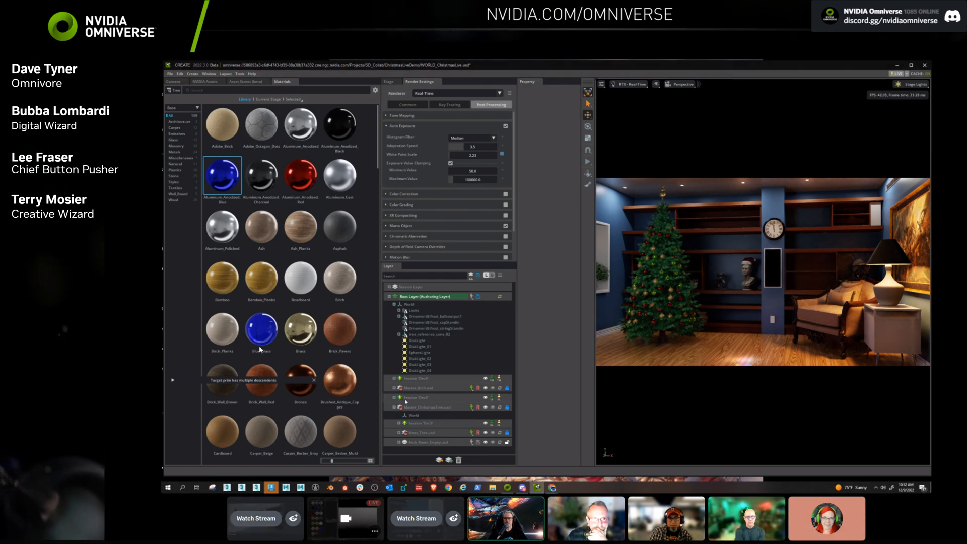
Leave the live sessions on the master Christmas tree layer and its nested base tree layer.
left_click(471, 407)
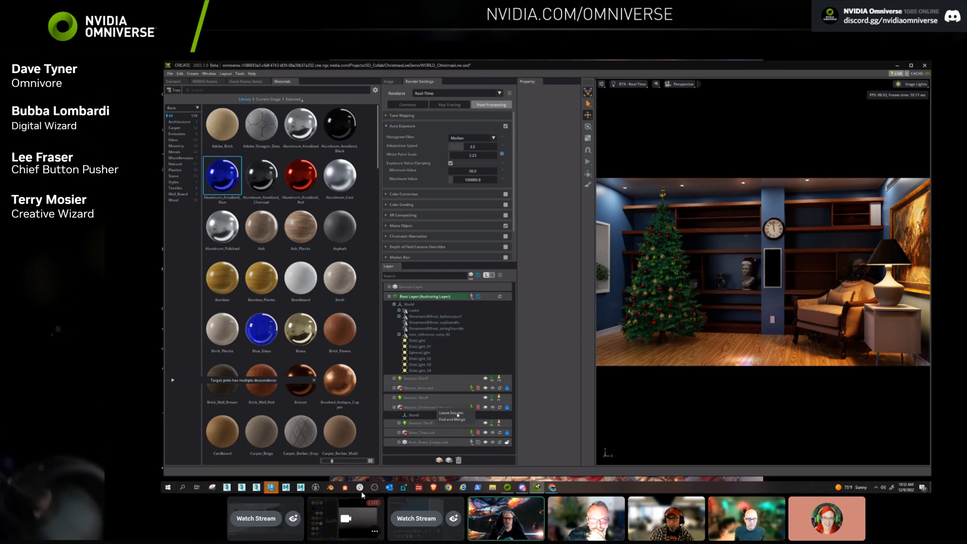
left_click(458, 414)
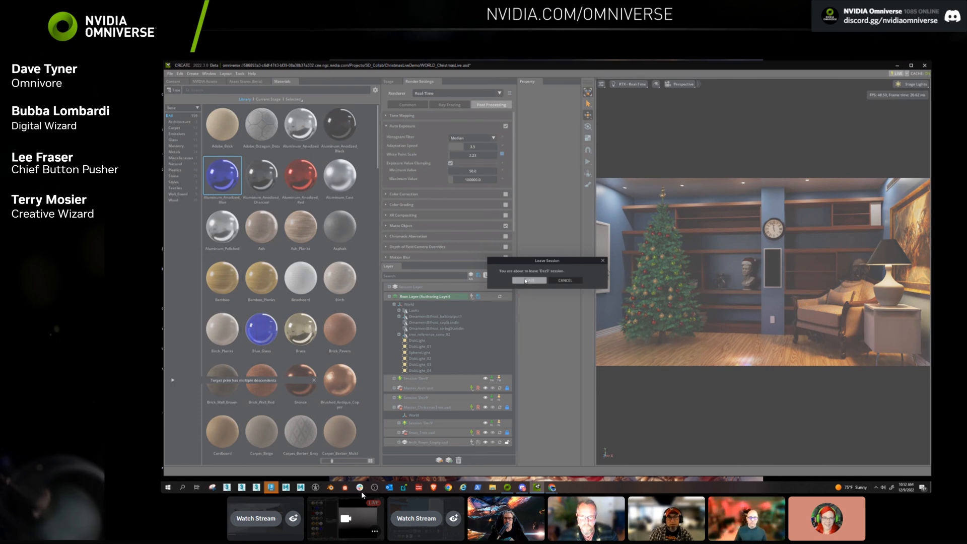
left_click(527, 281)
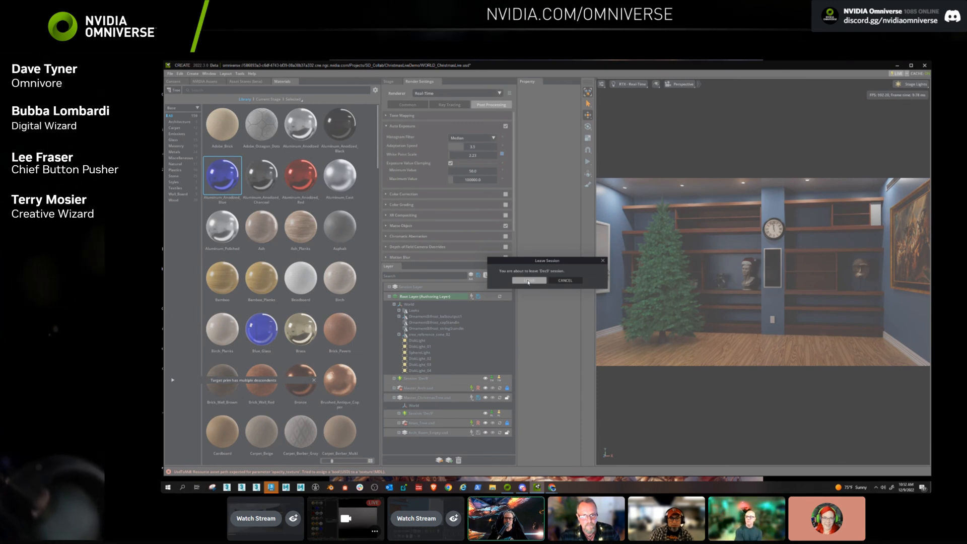
left_click(528, 282)
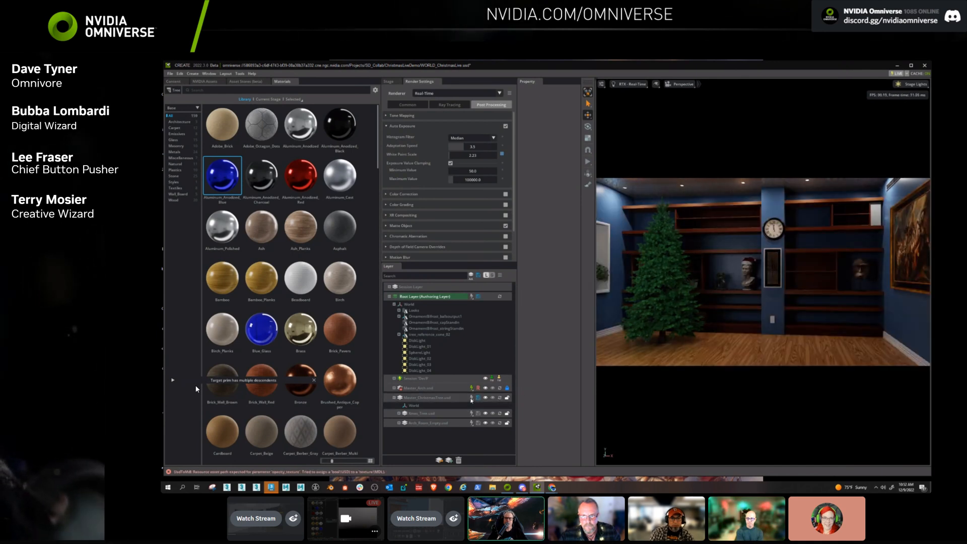
Join the DEC8_NEW live session on the master Christmas tree layer.
left_click(471, 398)
left_click(548, 255)
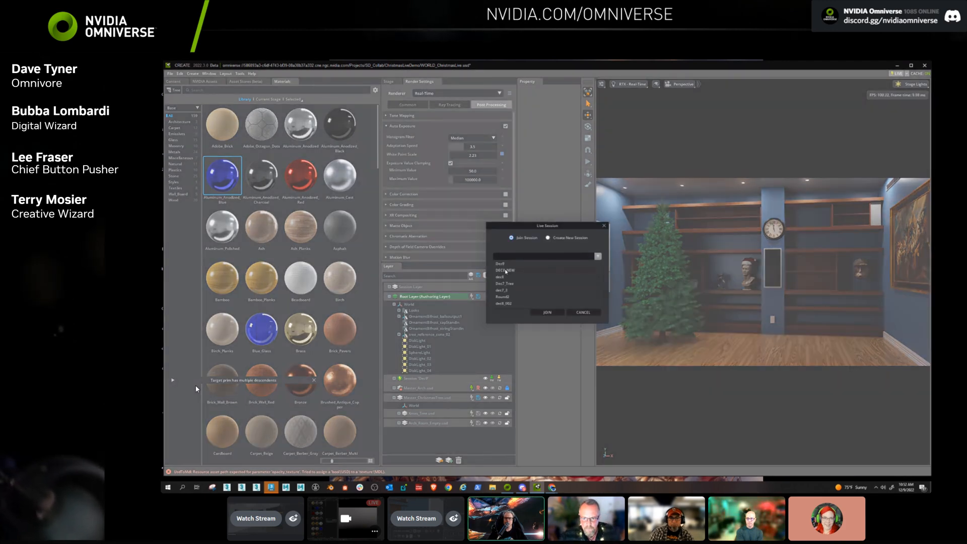
left_click(505, 271)
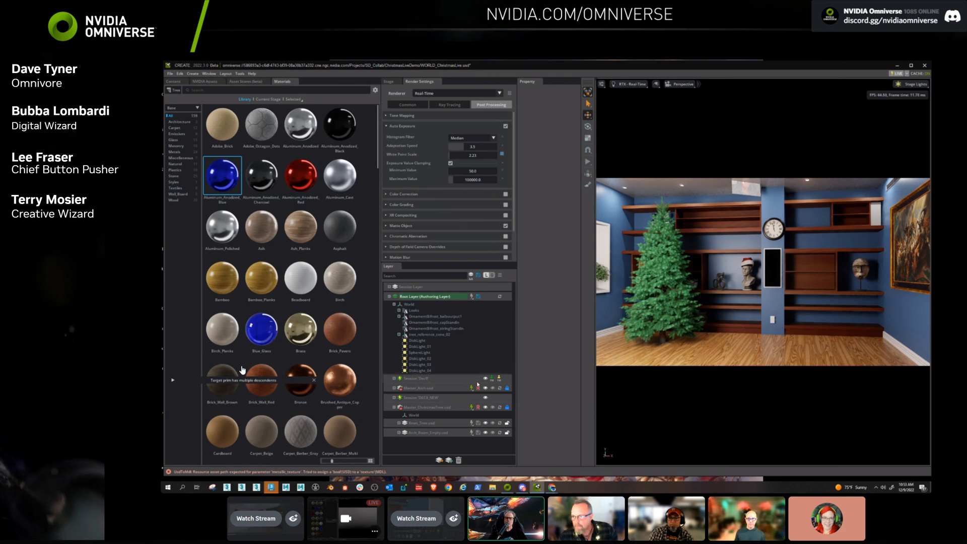
Switch the master arch layer's live session from Dec9 to DEC8_NEW.
left_click(473, 390)
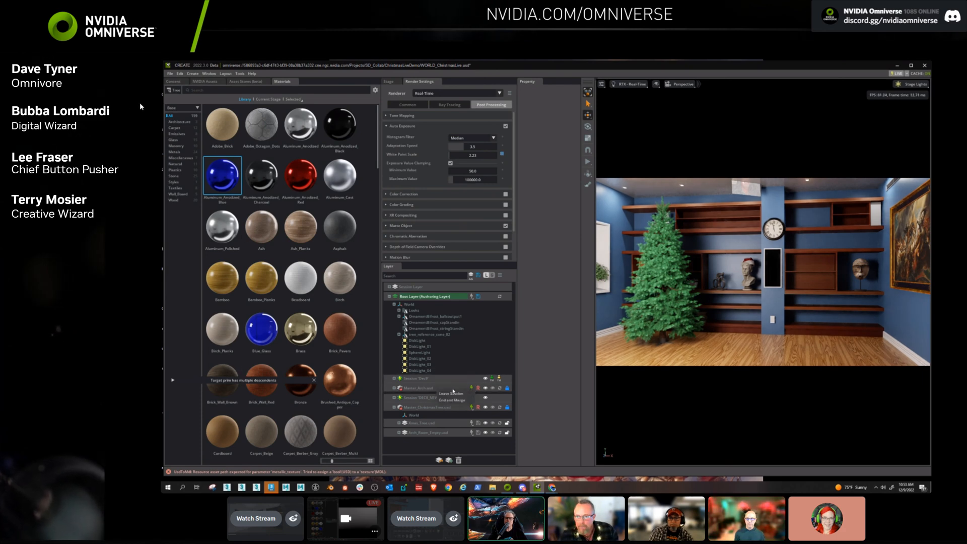
left_click(452, 394)
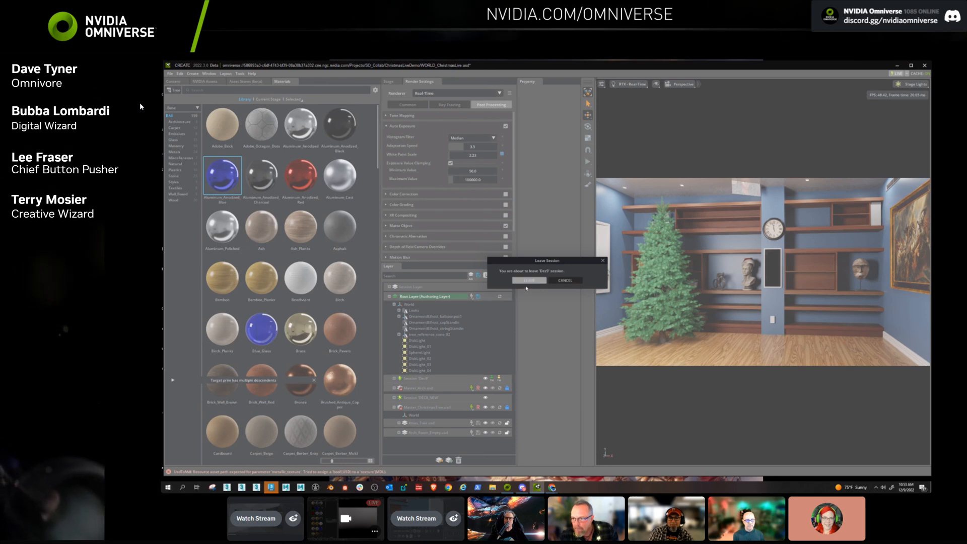
left_click(528, 280)
left_click(472, 380)
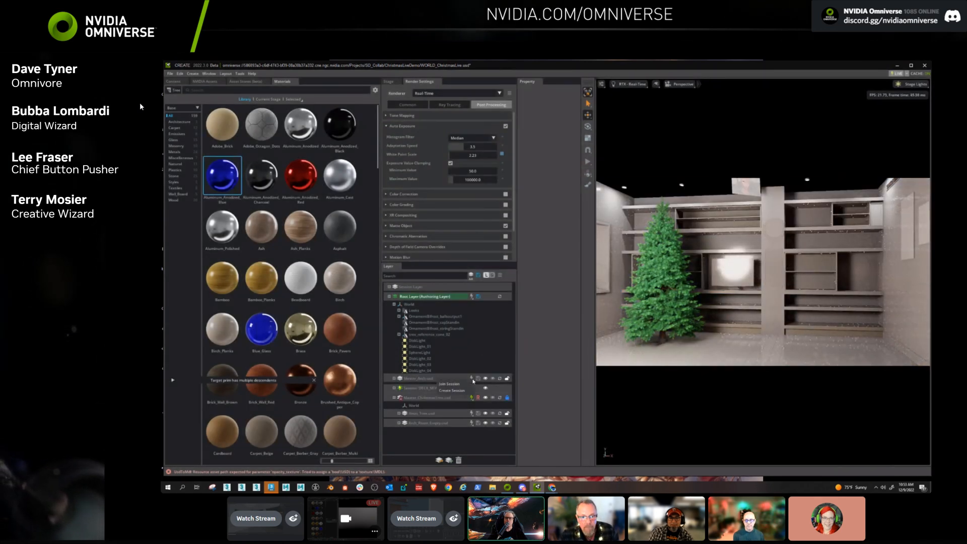
left_click(455, 388)
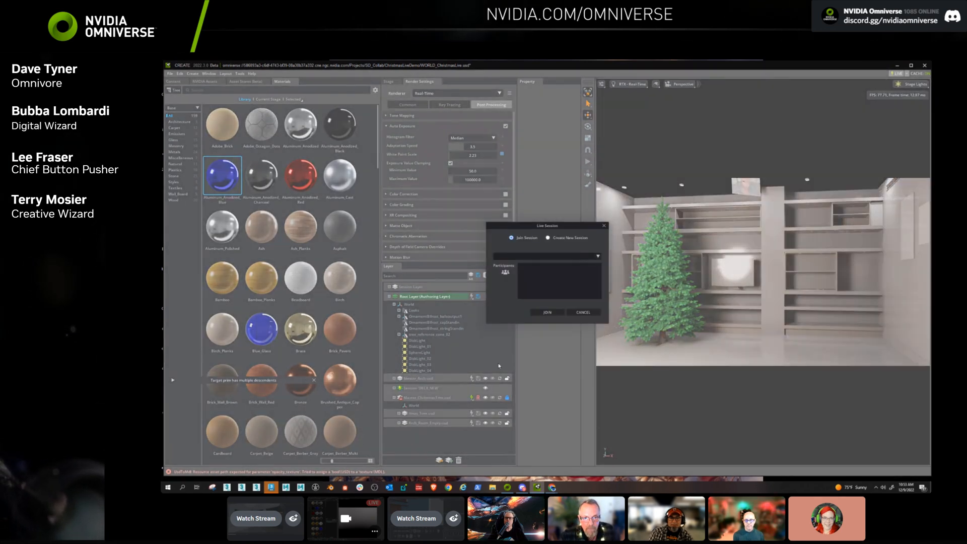
left_click(553, 257)
left_click(505, 277)
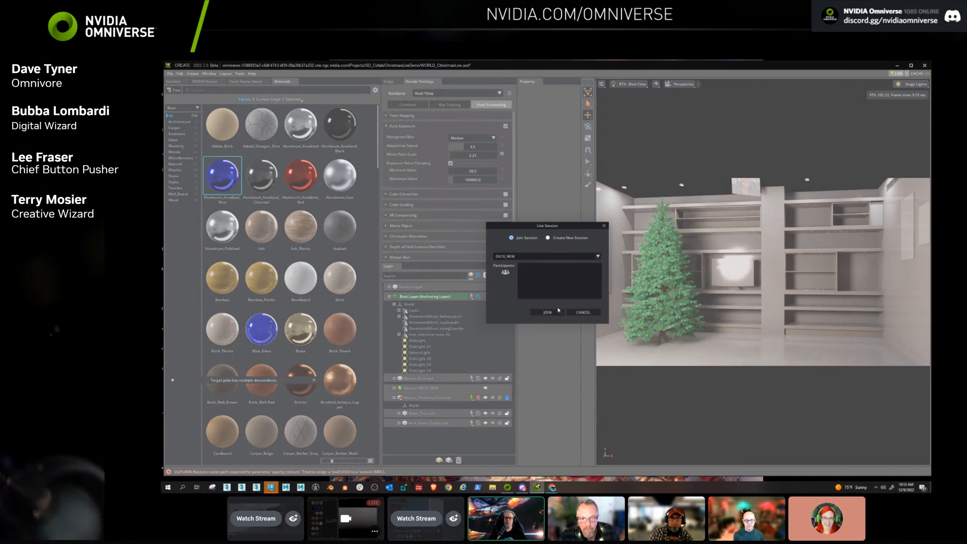
left_click(546, 313)
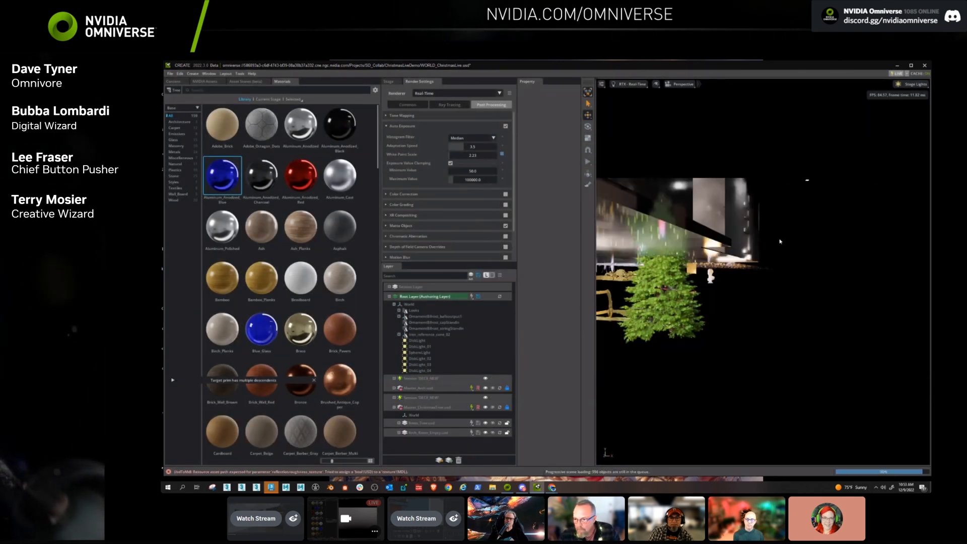
Expand the master arch layer and move the selected Arch building shell across the floor so its walls surround the tree and furniture.
right_click_drag(733, 293, 756, 304)
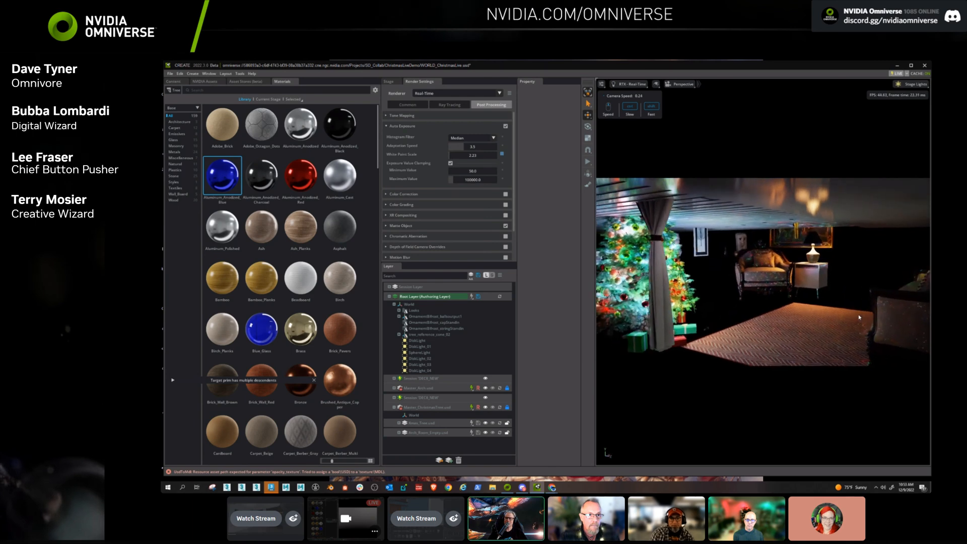
right_click_drag(864, 316, 706, 335)
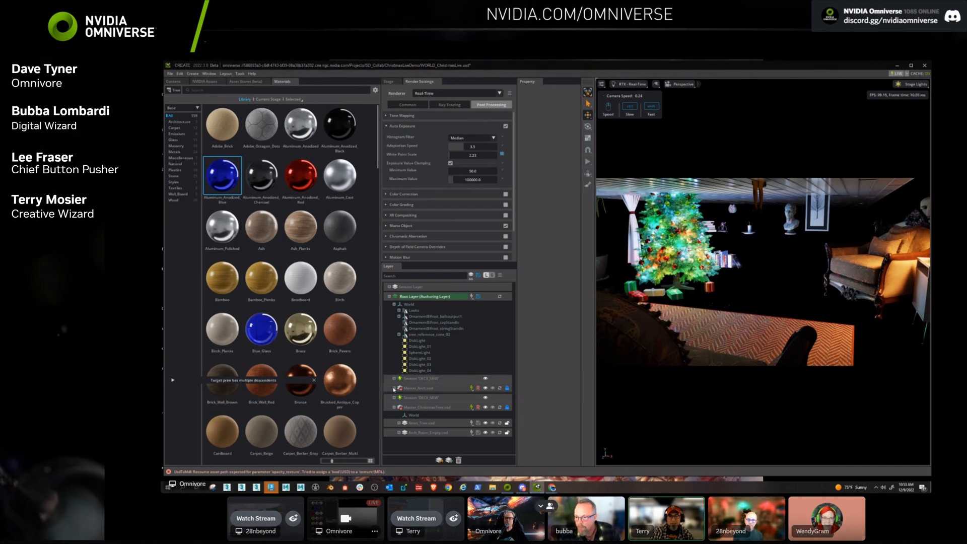
left_click(394, 389)
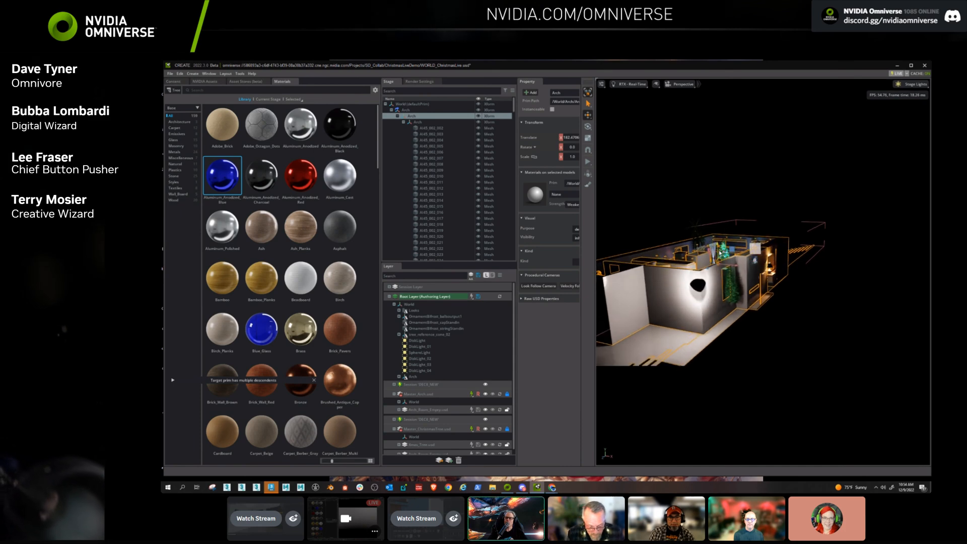
key("w")
right_click_drag(704, 274, 790, 358)
key("s")
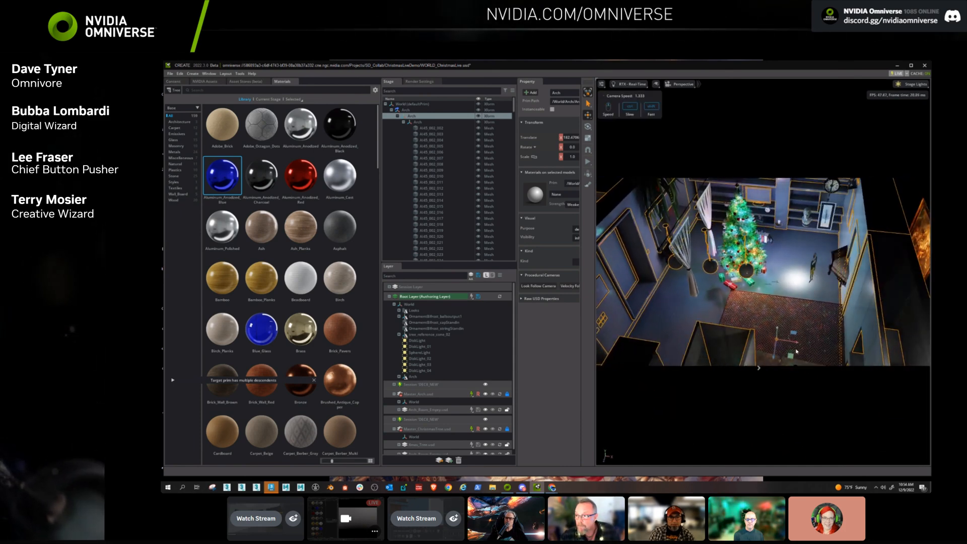
left_click_drag(791, 357, 882, 458)
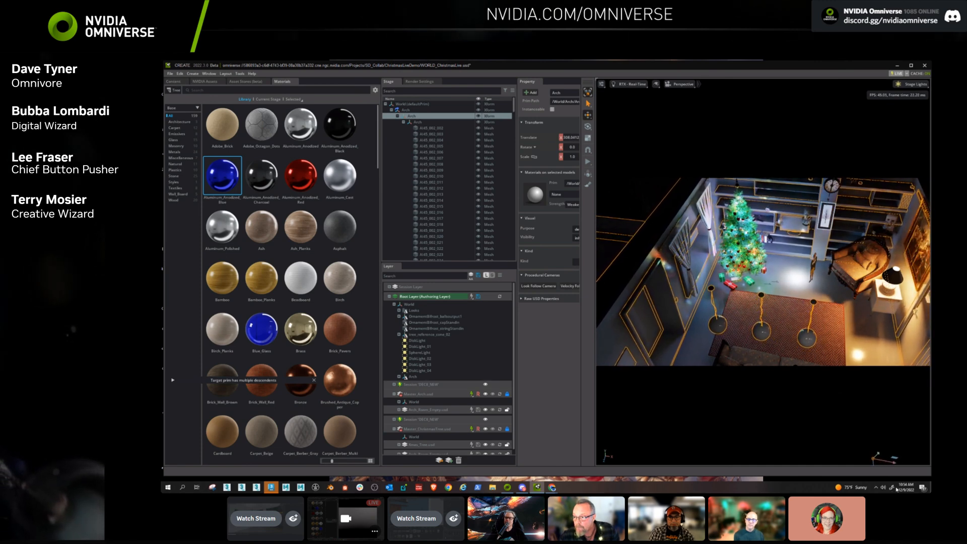
Examine the fit of the Arch walls around the lit tree from overhead and inside, deselect Arch and collapse its stage hierarchy.
key("s")
right_click_drag(824, 339, 821, 304)
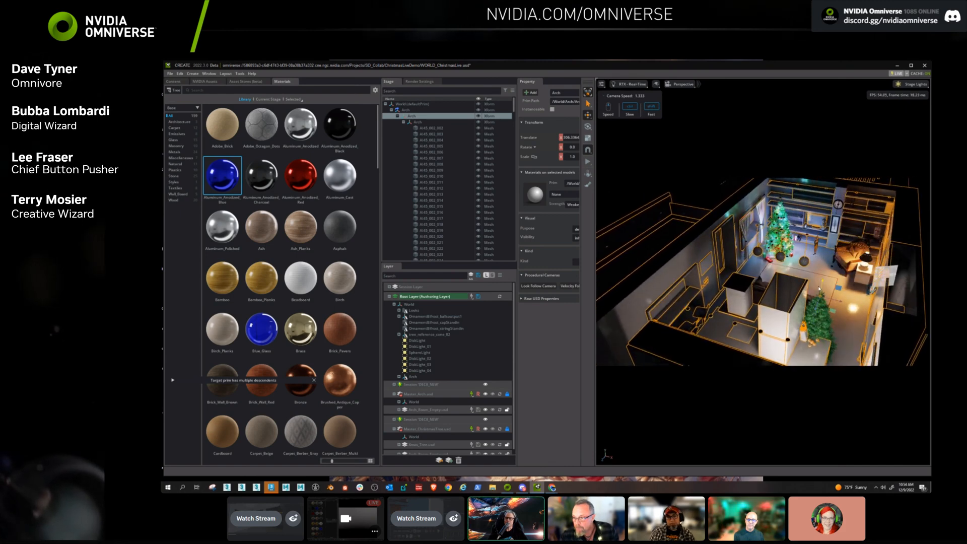
right_click_drag(788, 242, 784, 258)
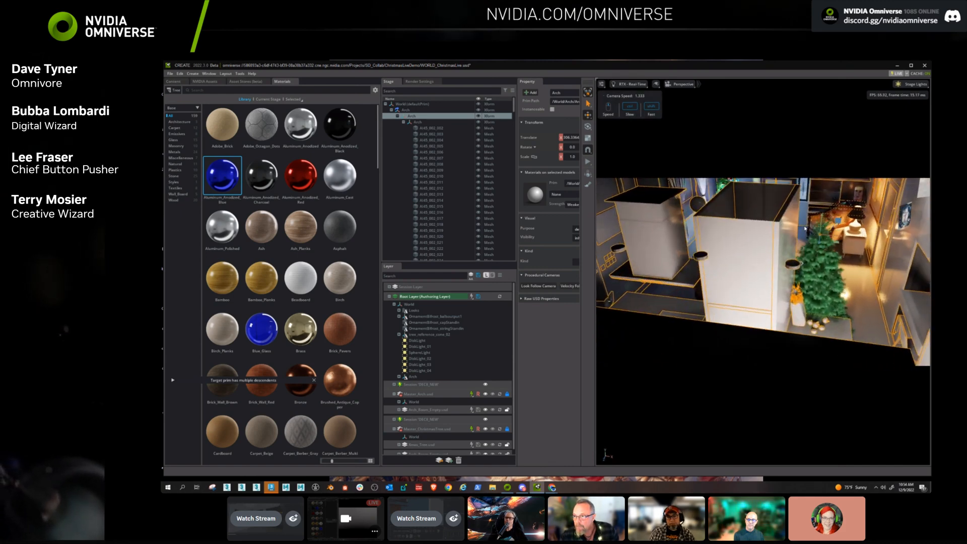
key("w")
right_click_drag(794, 220, 774, 205)
right_click_drag(776, 258, 761, 197)
key("Escape")
mouse_move(756, 280)
right_mouse_down()
mouse_move(774, 279)
mouse_move(762, 279)
right_mouse_up()
key("w")
key("s")
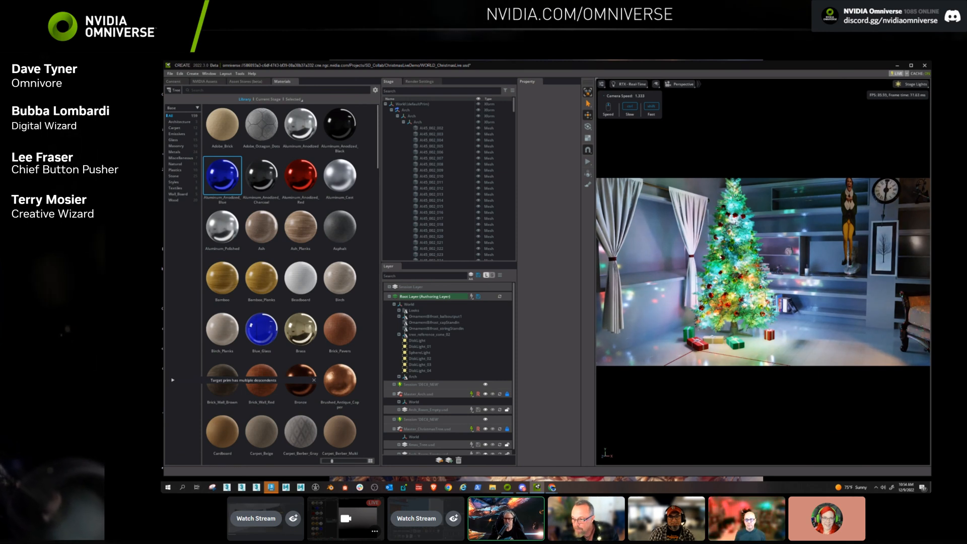
right_click_drag(783, 331, 745, 312)
key("d")
key("a")
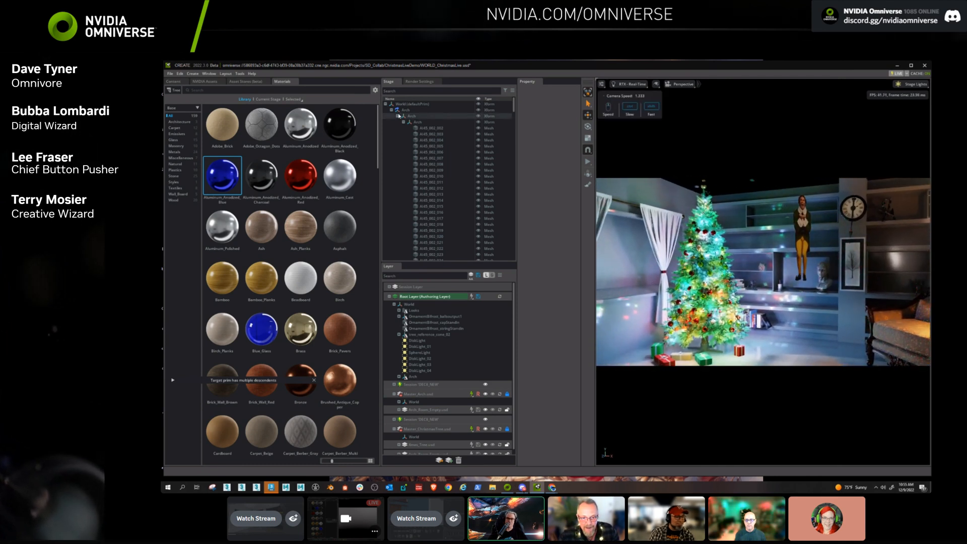
left_click(398, 116)
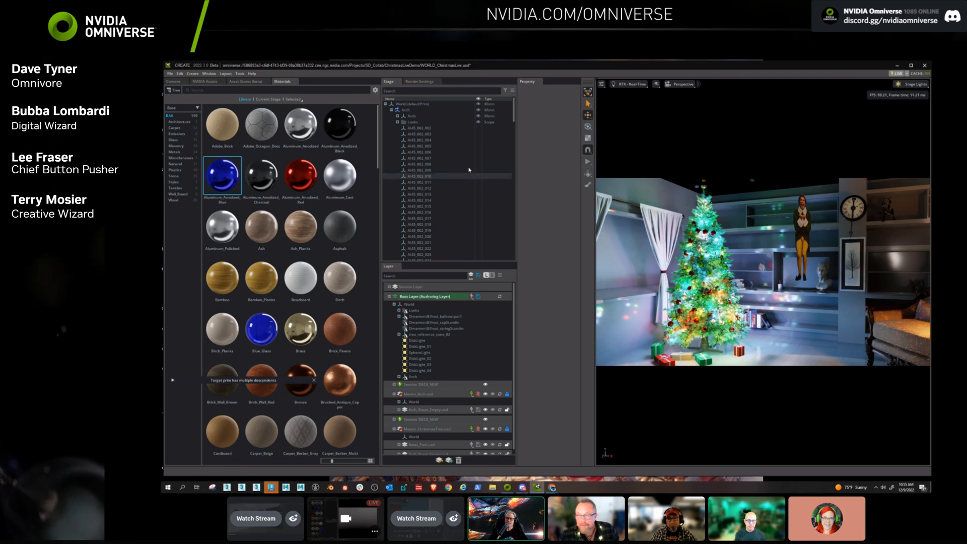
left_click(391, 110)
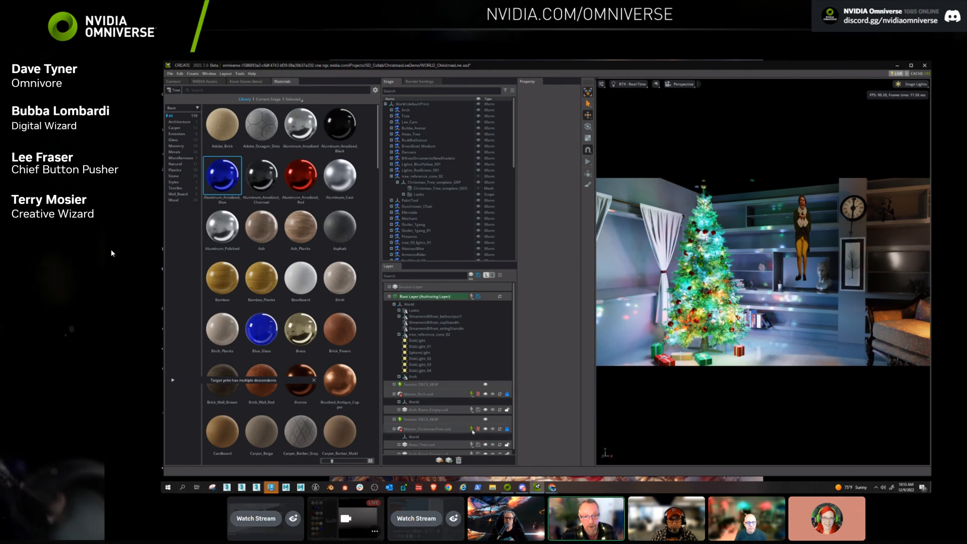
Leave the DEC8_NEW live sessions on the master Christmas tree and master arch layers.
left_click(452, 435)
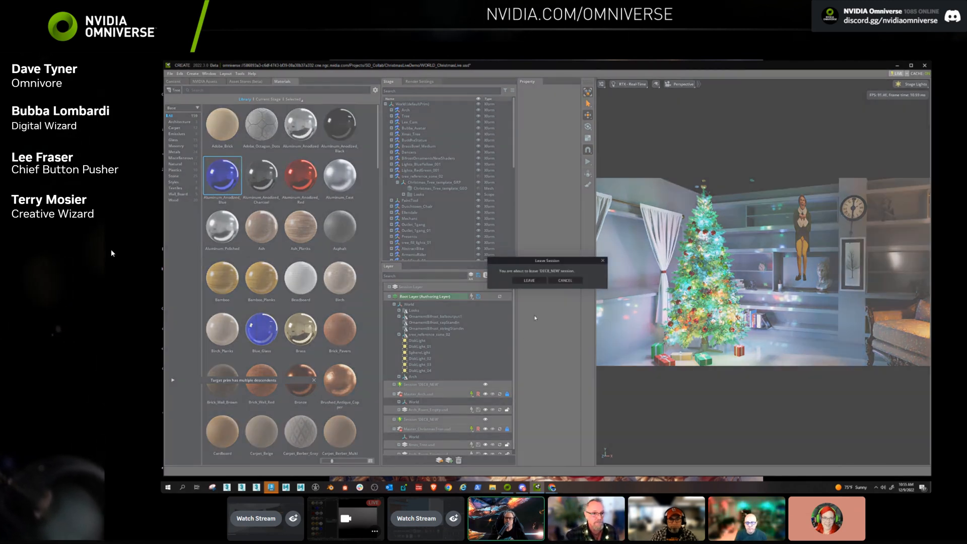
left_click(529, 281)
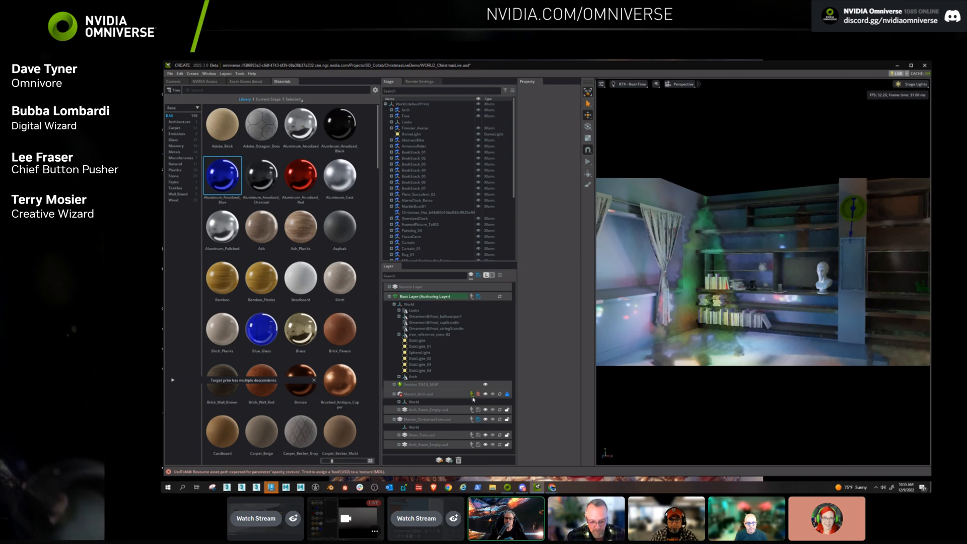
left_click(473, 396)
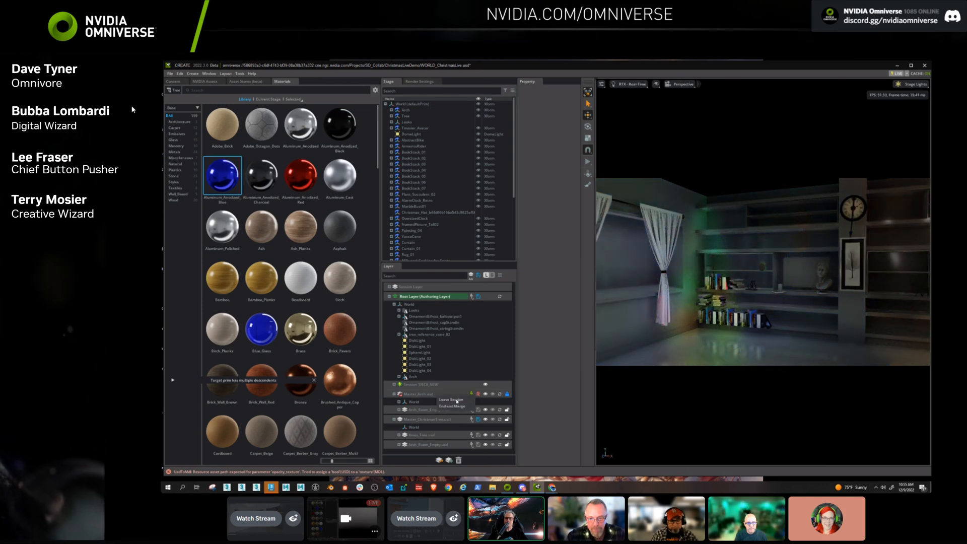
left_click(456, 400)
left_click(530, 281)
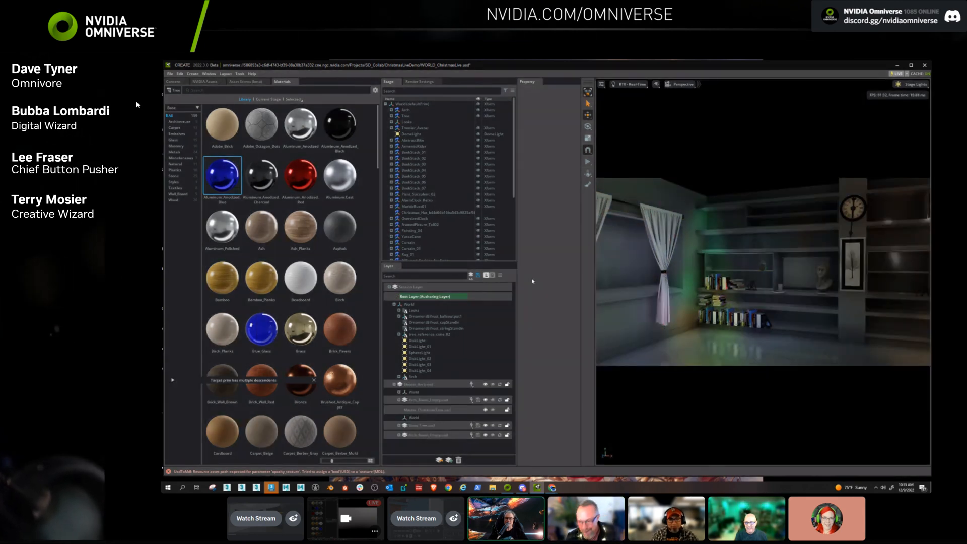
Join the Dec9 live session on both the master arch layer and the master Christmas tree layer.
left_click(472, 384)
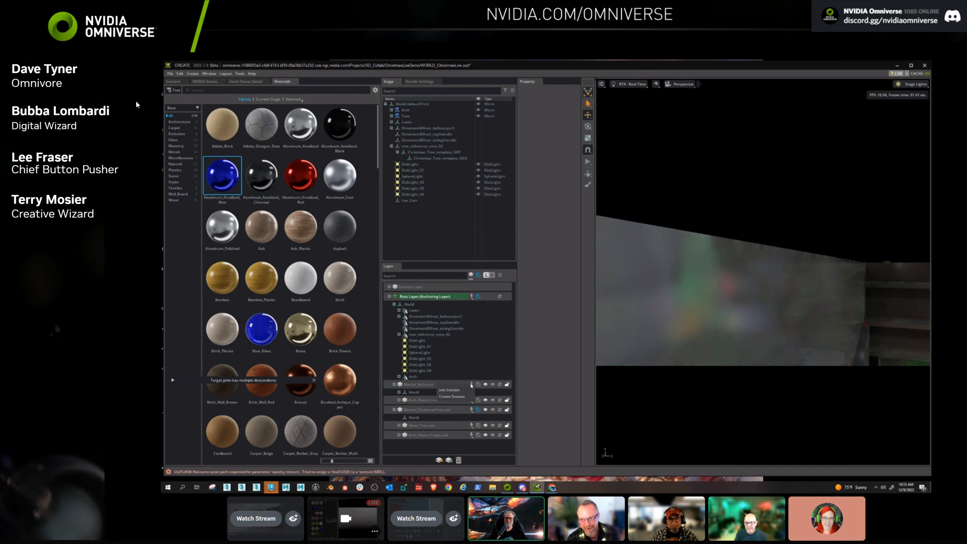
left_click(450, 391)
left_click(530, 256)
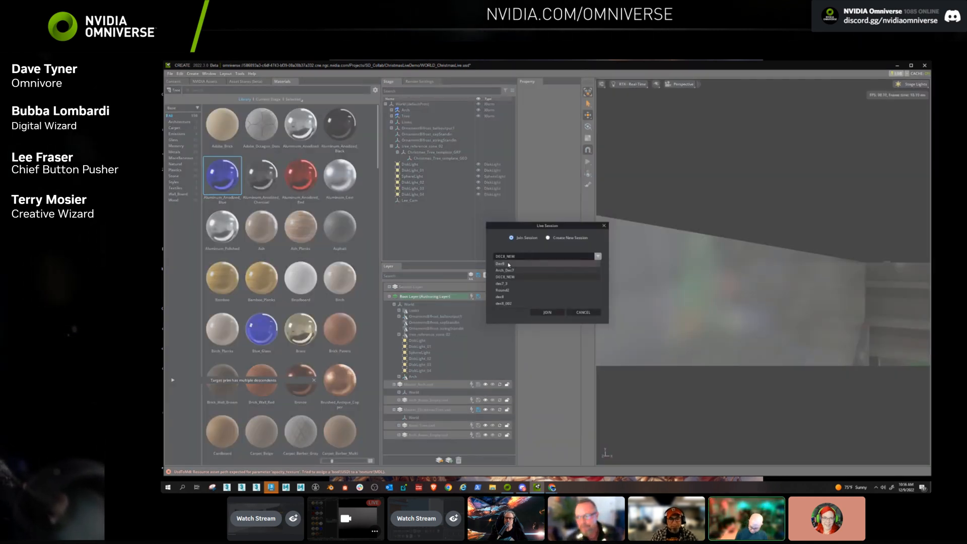
left_click(511, 264)
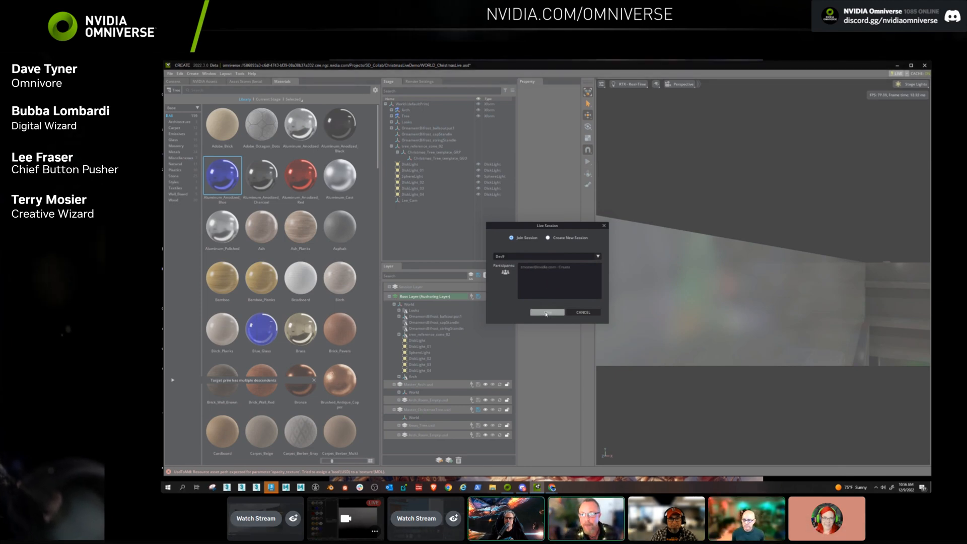
left_click(546, 312)
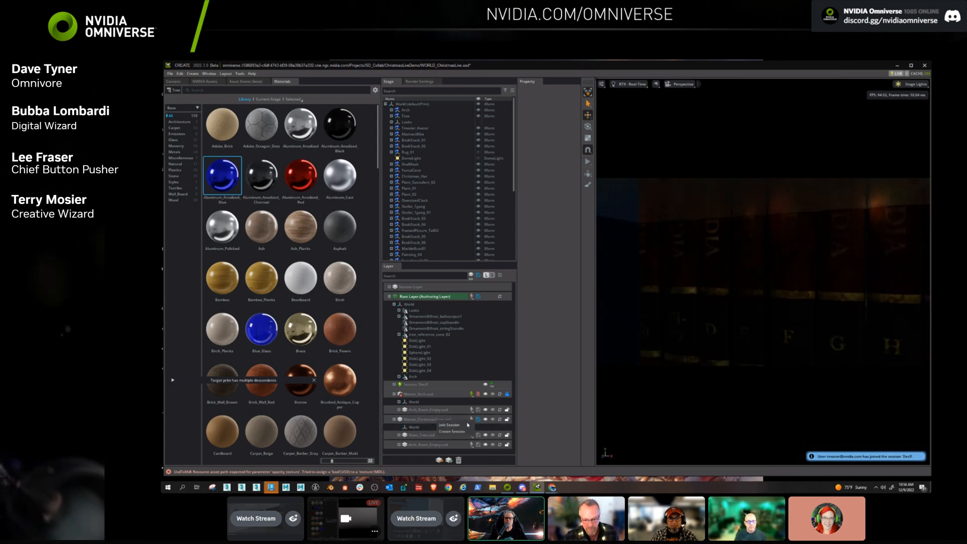
left_click(472, 424)
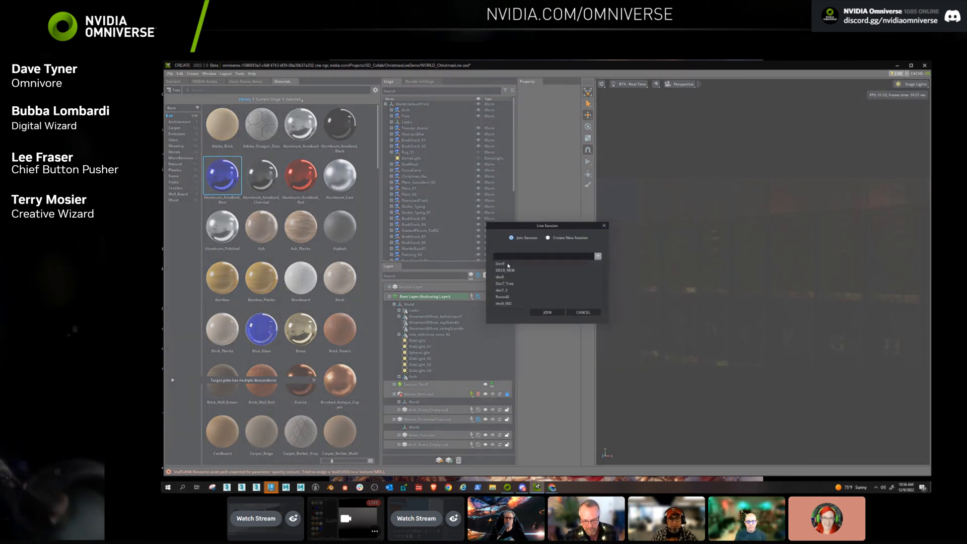
left_click(504, 264)
left_click(538, 313)
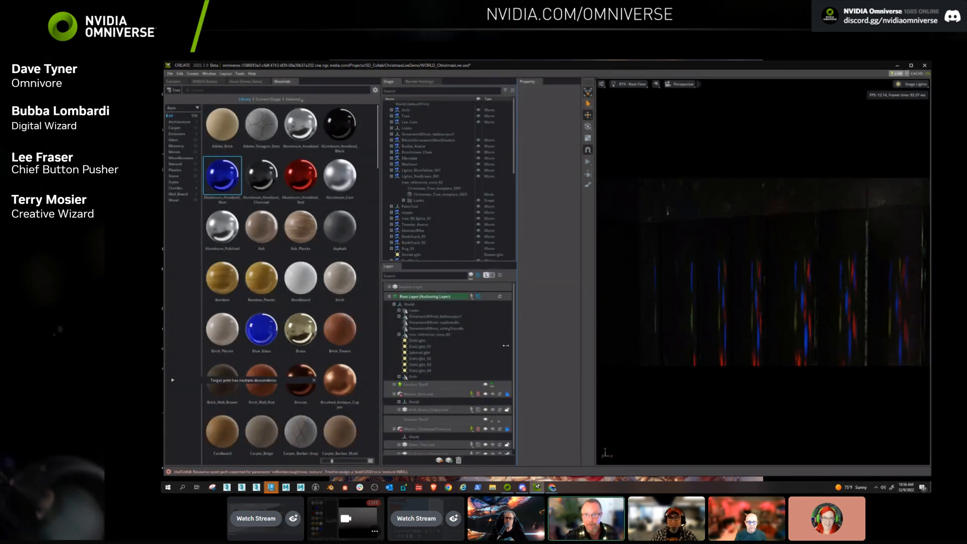
Delete the Arch delta from the root layer, clear the selection and frame the lit tree within the room.
key("s")
right_click_drag(693, 322, 677, 334)
key("w")
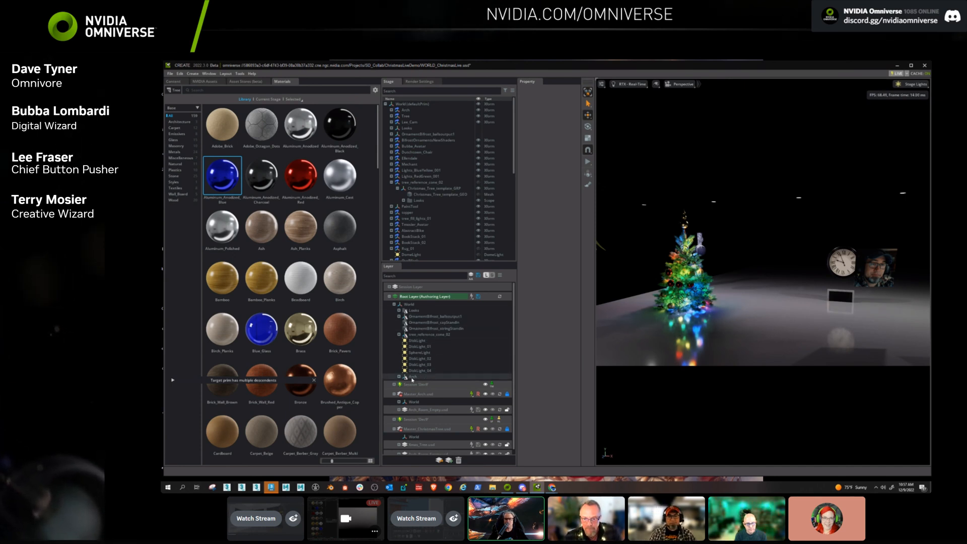
left_click(408, 378)
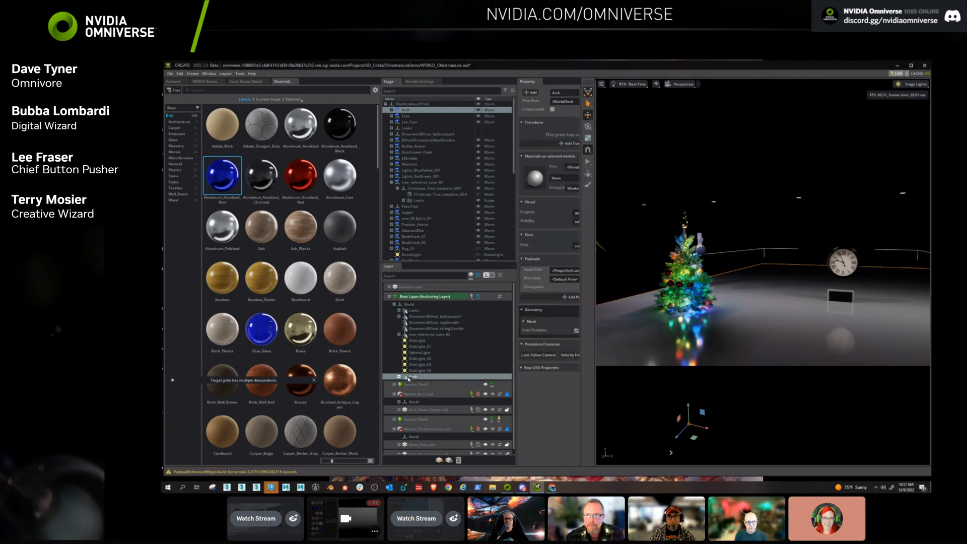
right_click(423, 378)
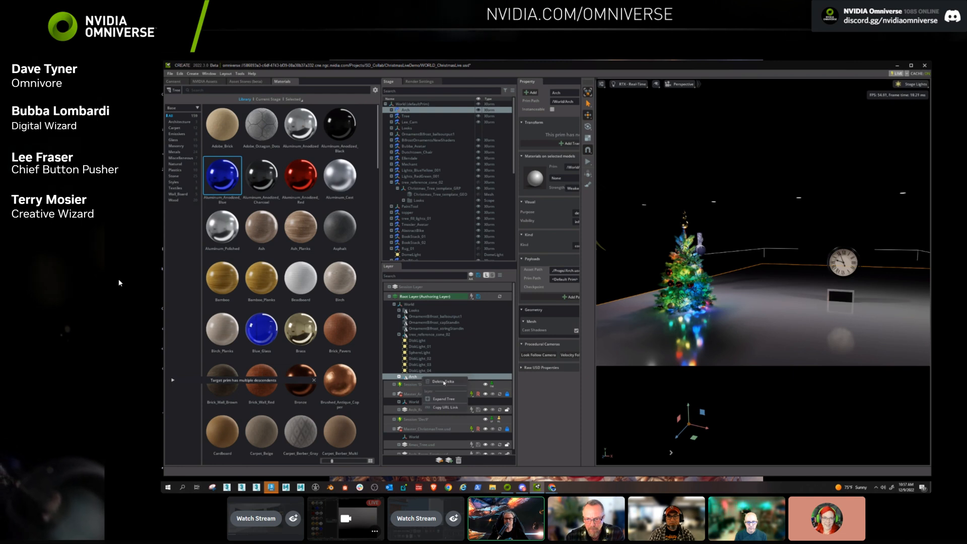
left_click(443, 382)
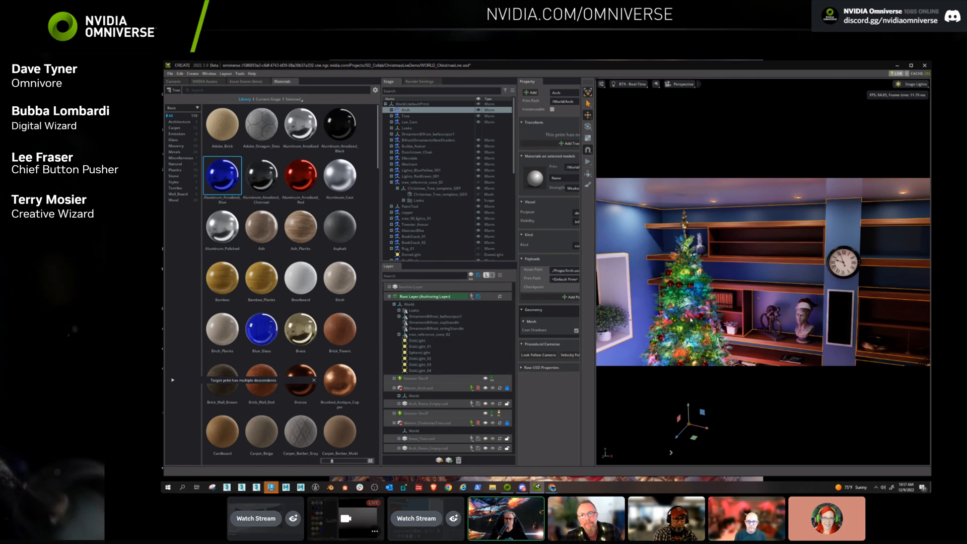
key("s")
right_click_drag(692, 325, 698, 298)
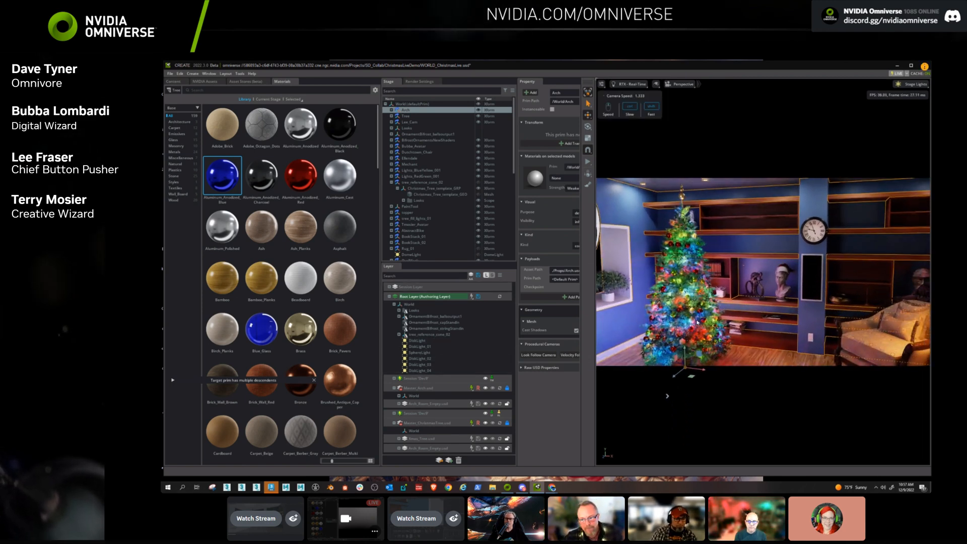
key("Escape")
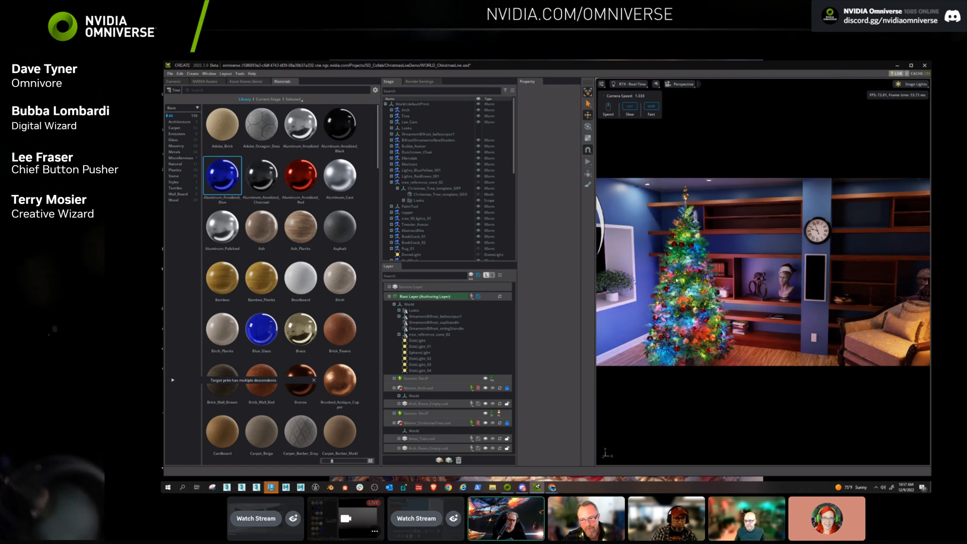
Show the scene full screen and examine the lit tree, shelves, window and armchair from several distances across the room.
key("F11")
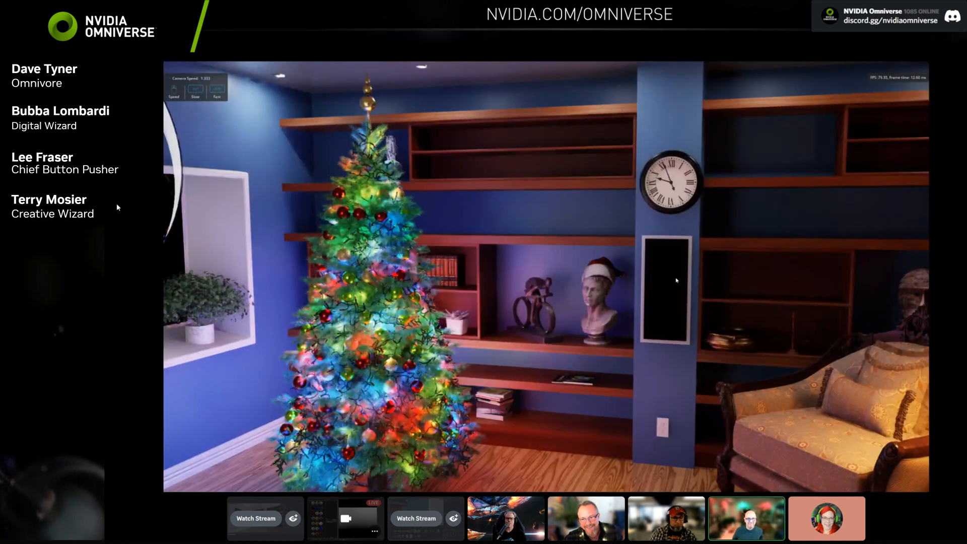
scroll(677, 280, "down", 4)
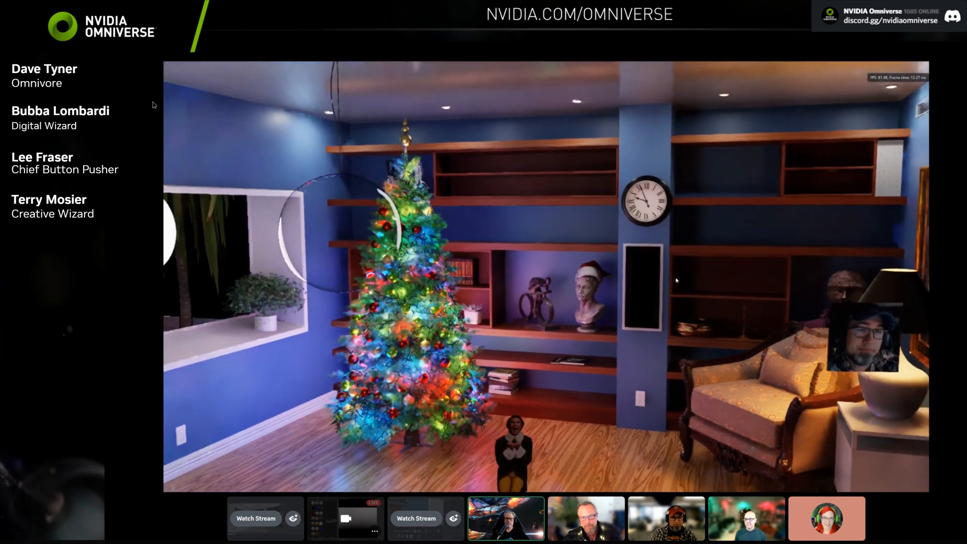
key("e")
key("s")
key("q")
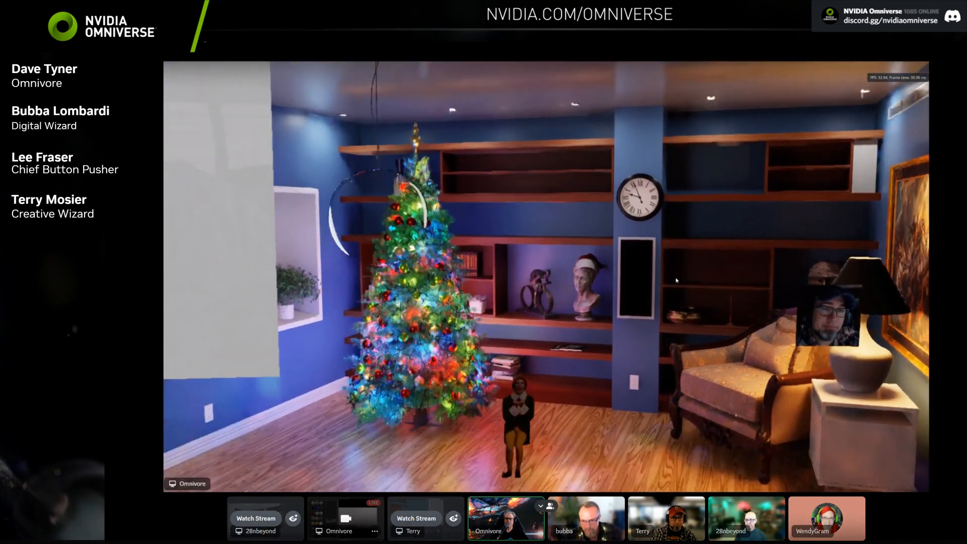
key("d")
key("a")
key("a")
key("d")
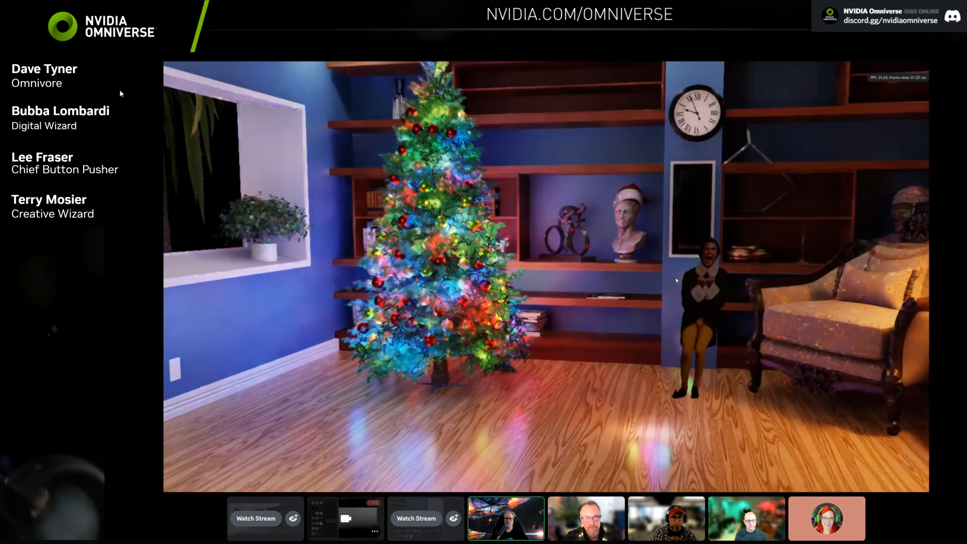
key("a")
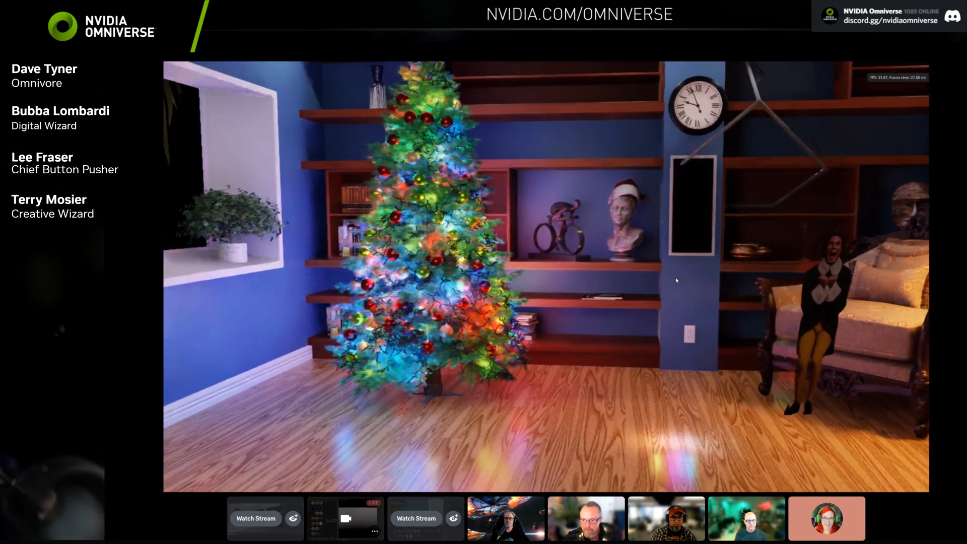
key("d")
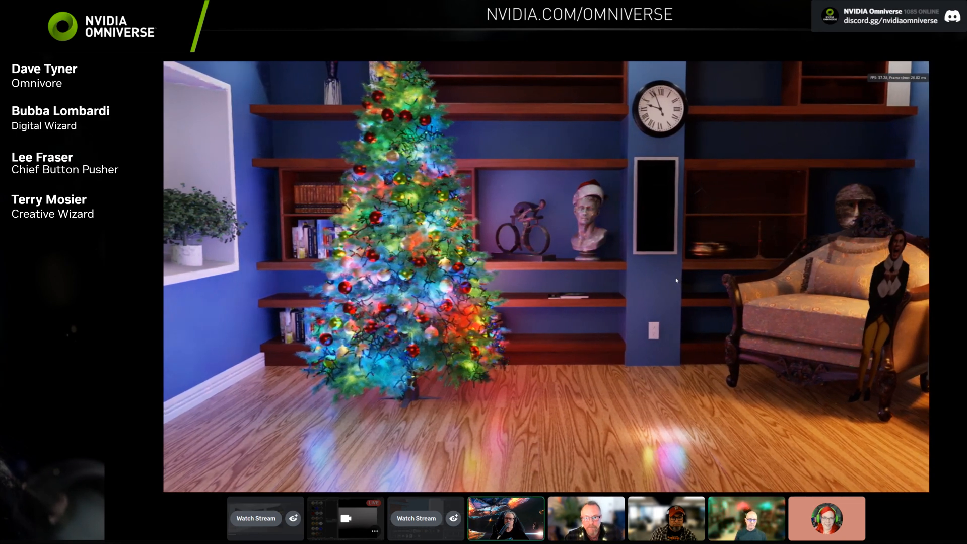
key("a")
key("a")
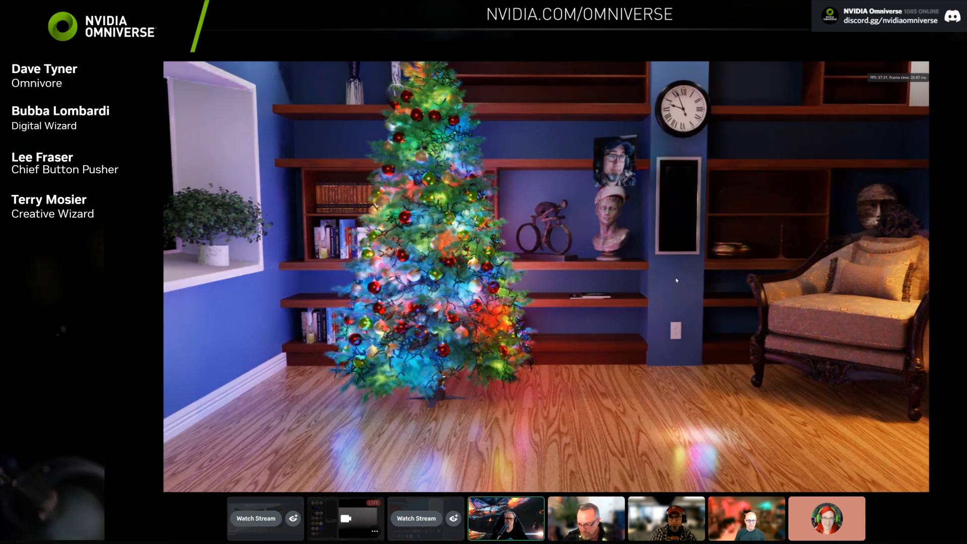
key("d")
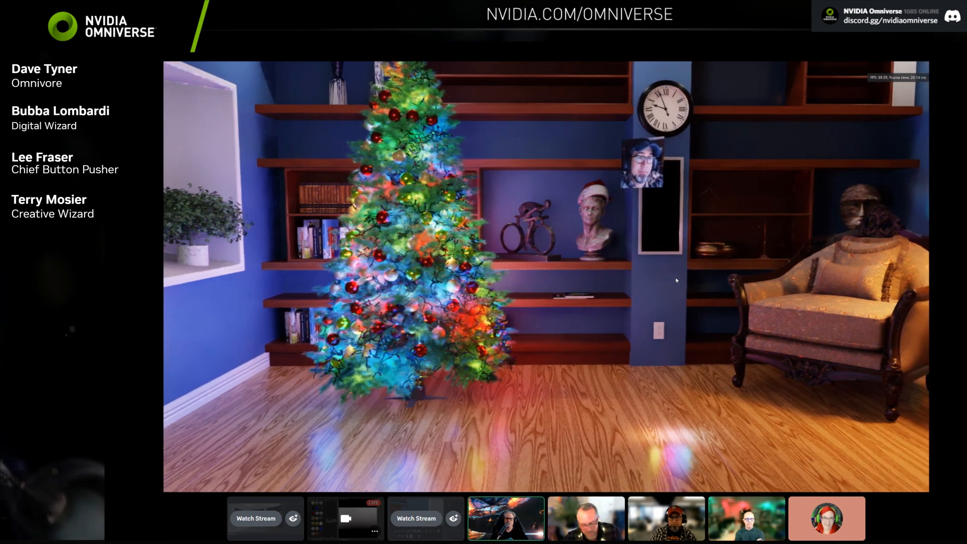
key("a")
key("d")
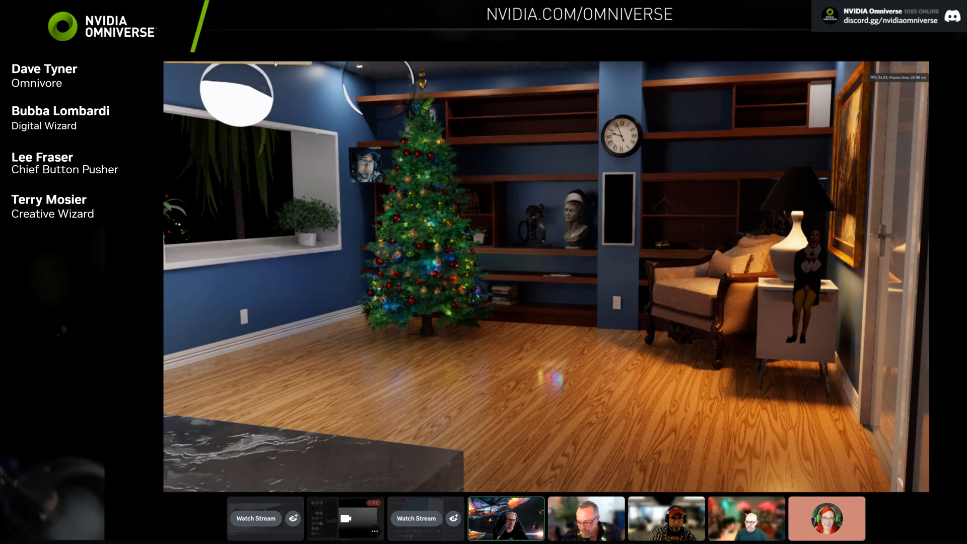
Raise the auto-exposure White Point Scale to 3.21, clear the selection and review the darker room full screen.
key("F11")
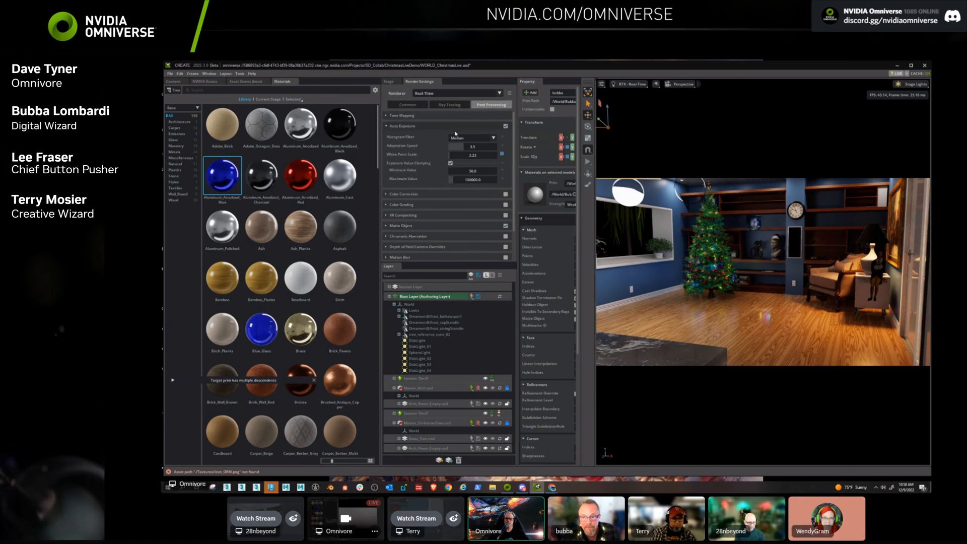
left_click_drag(452, 159, 453, 158)
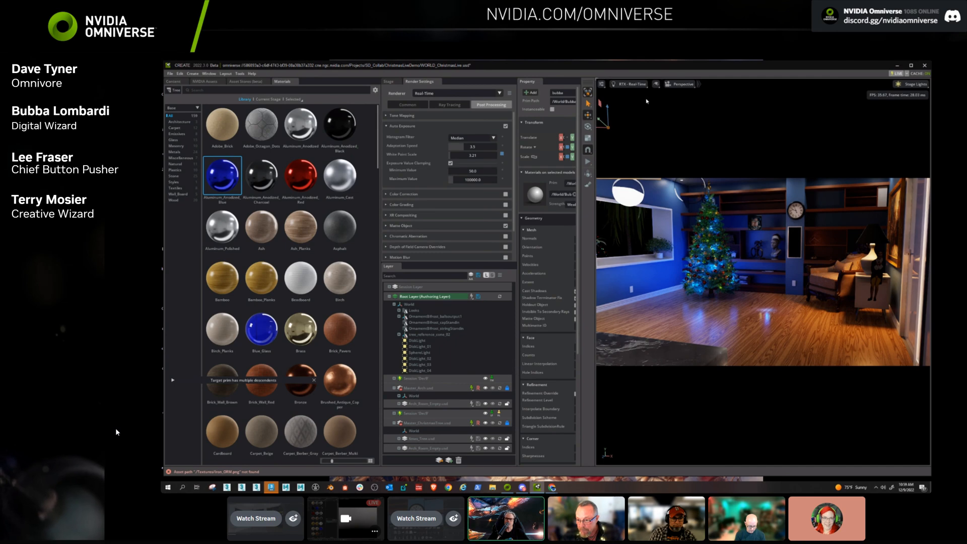
left_click(647, 101)
key("F11")
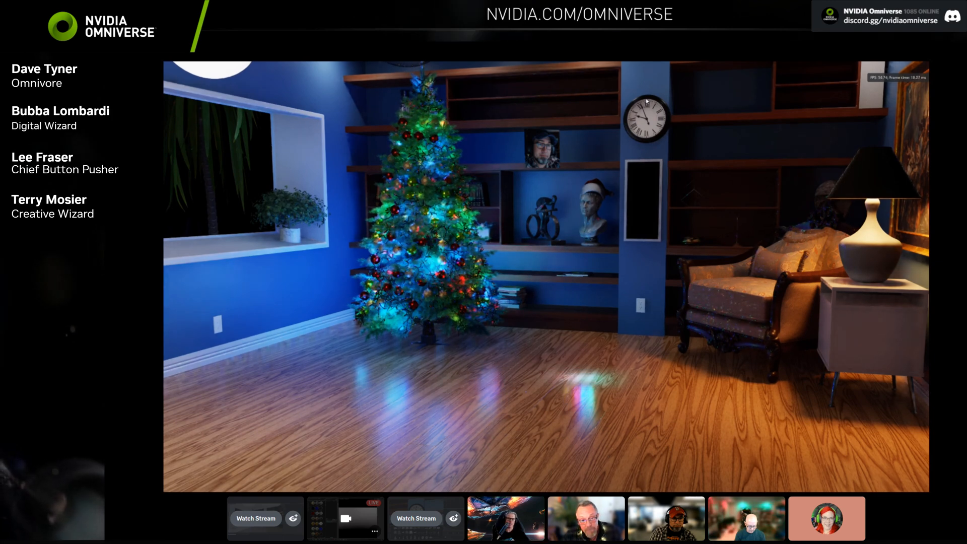
Switch the renderer to RTX - Interactive (Path Tracing) and show the lit room full screen while it refines.
key("F7")
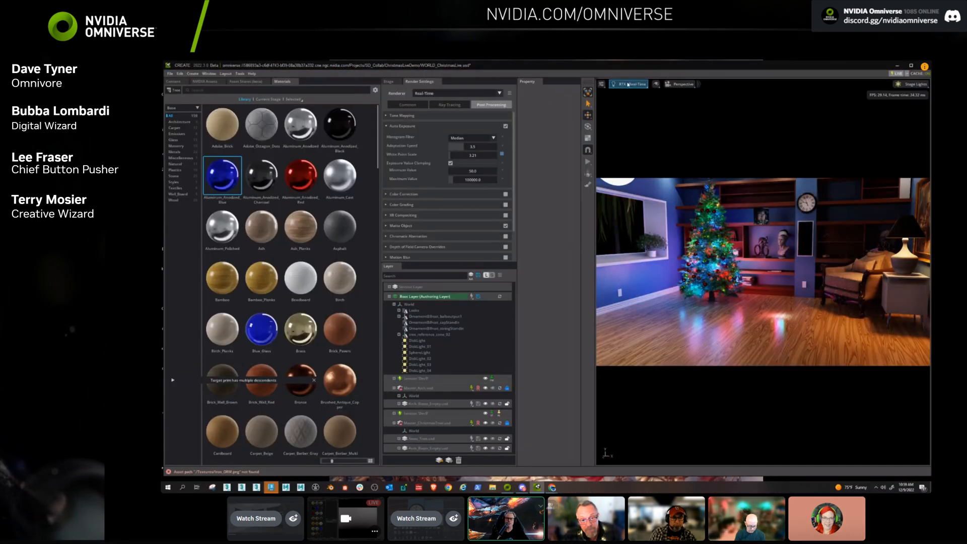
left_click(632, 85)
left_click(633, 105)
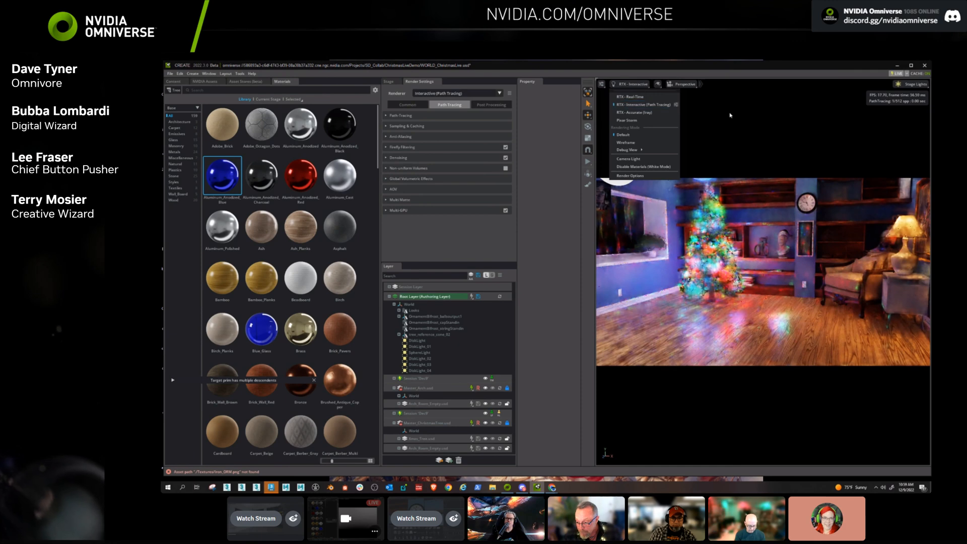
key("F11")
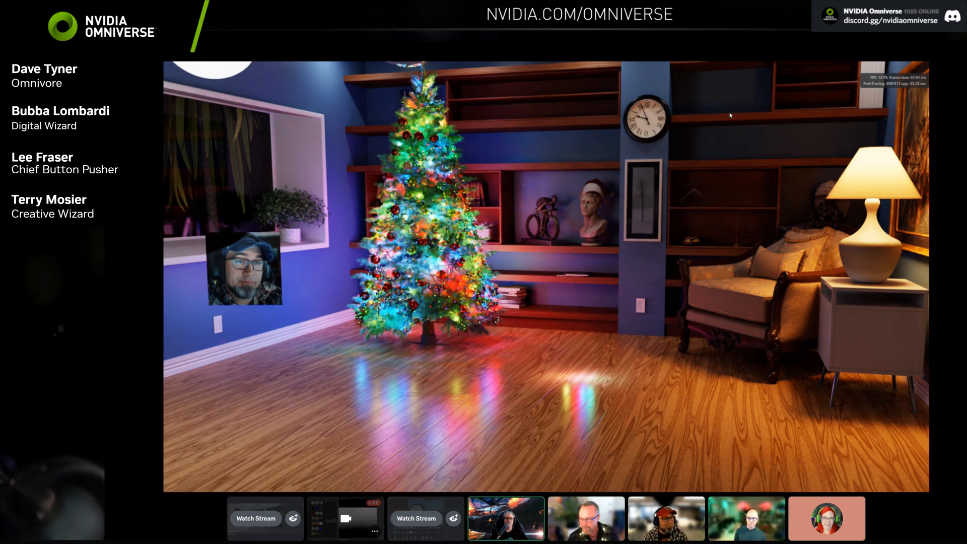
key("space")
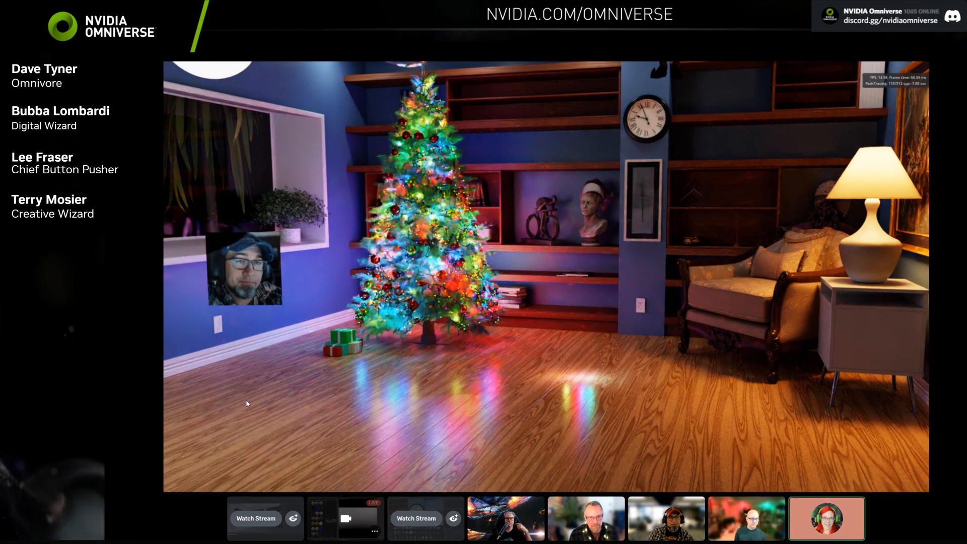
key("space")
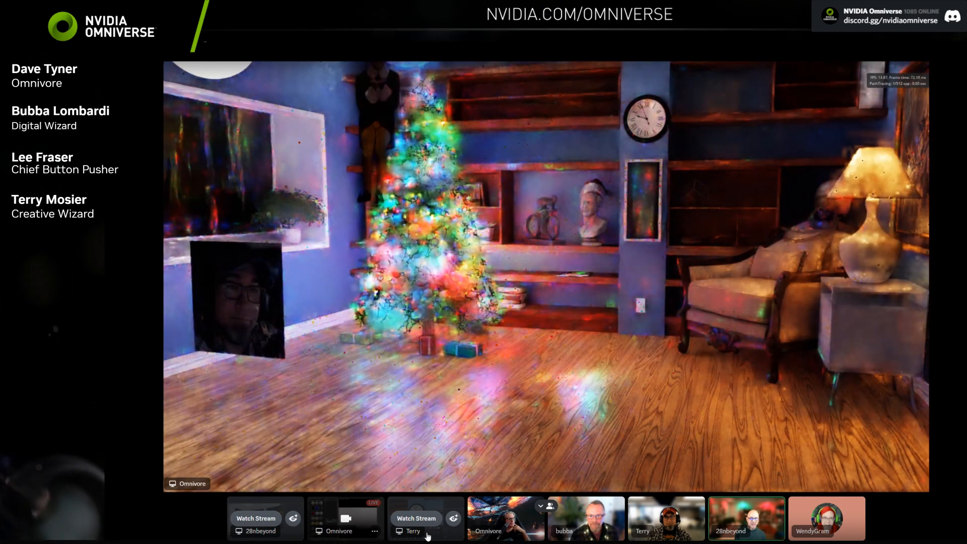
Switch to the collaborator's tree-layer stream and array the selected present boxes across the floor with X and Z translation offsets.
left_click(267, 522)
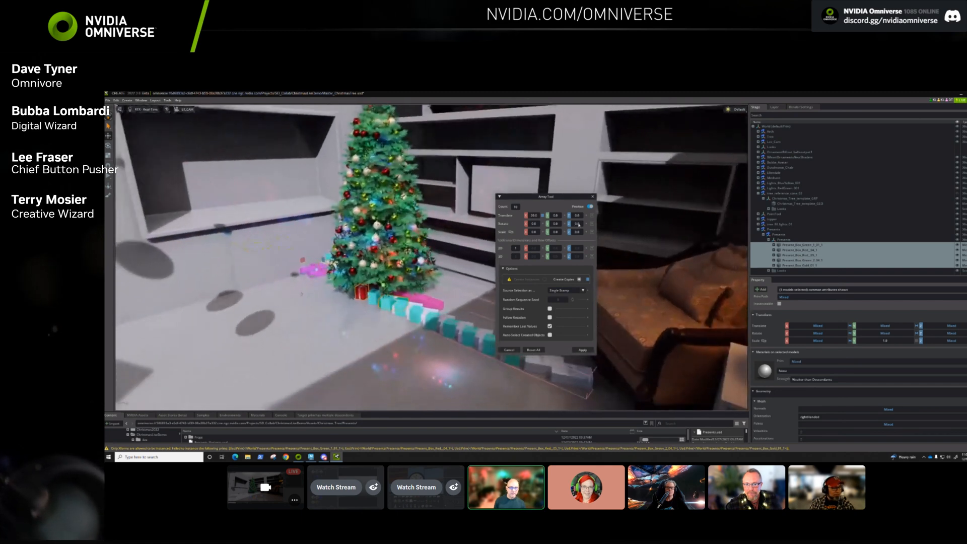
left_click_drag(579, 216, 597, 213)
left_click_drag(535, 218, 511, 207)
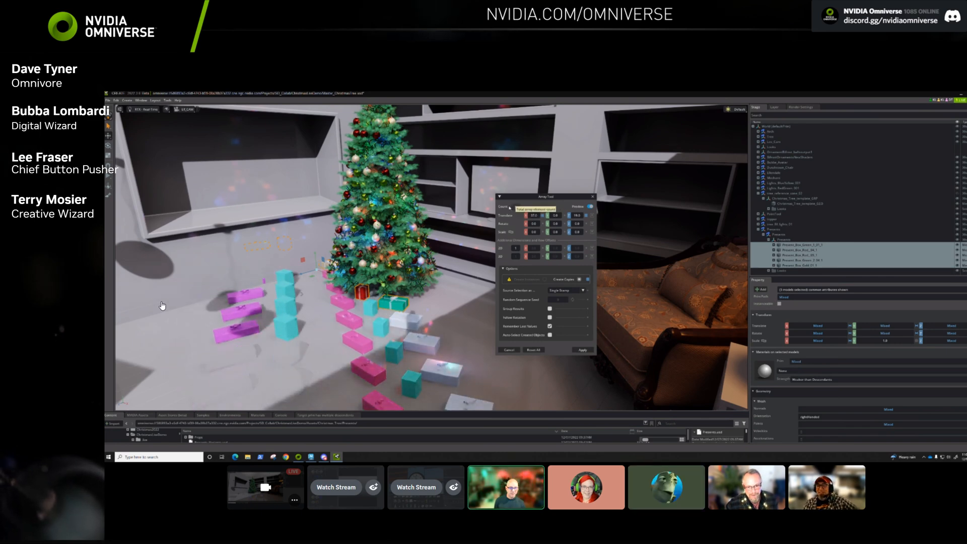
left_click_drag(381, 233, 419, 235, "alt")
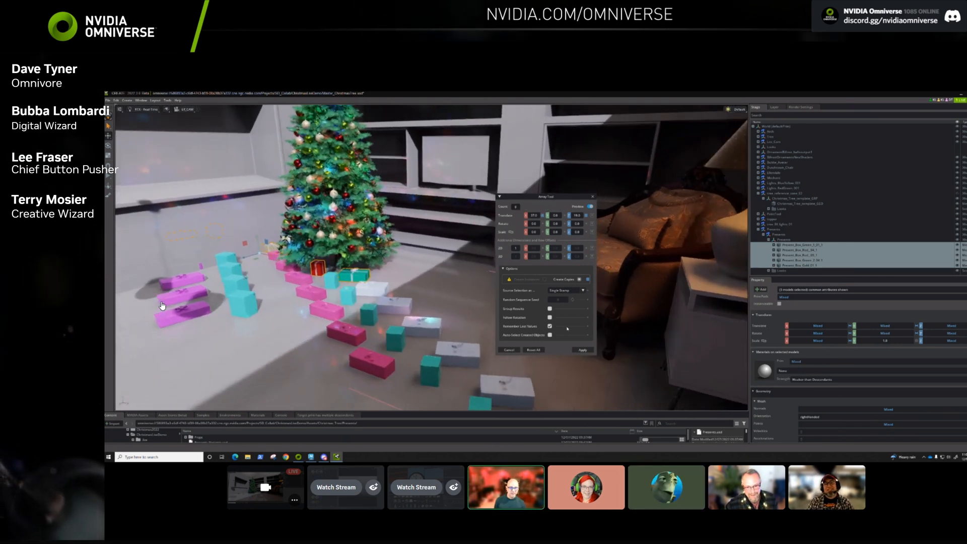
left_click(583, 350)
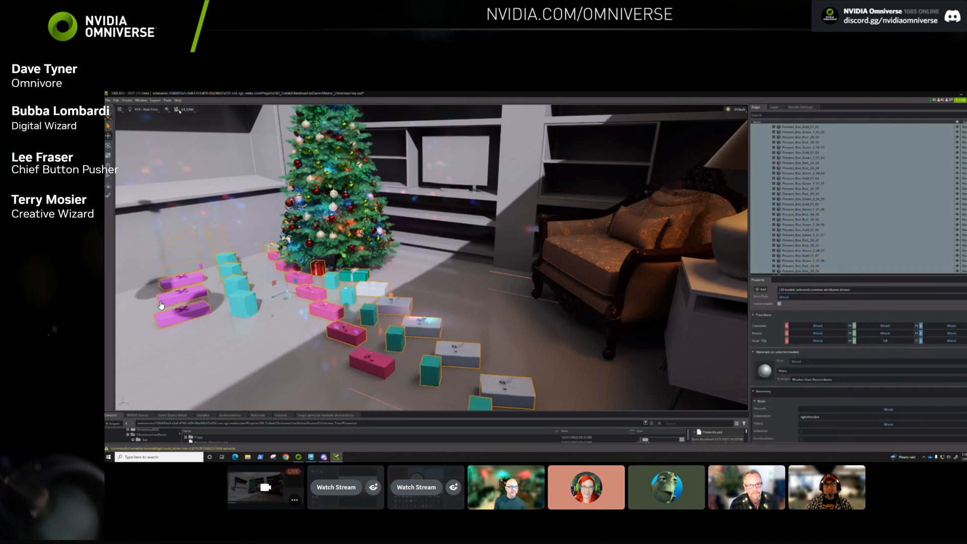
Open the Randomizer Tool for the arrayed presents and adjust their X and Z translation ranges around the tree.
left_click(167, 100)
left_click(176, 127)
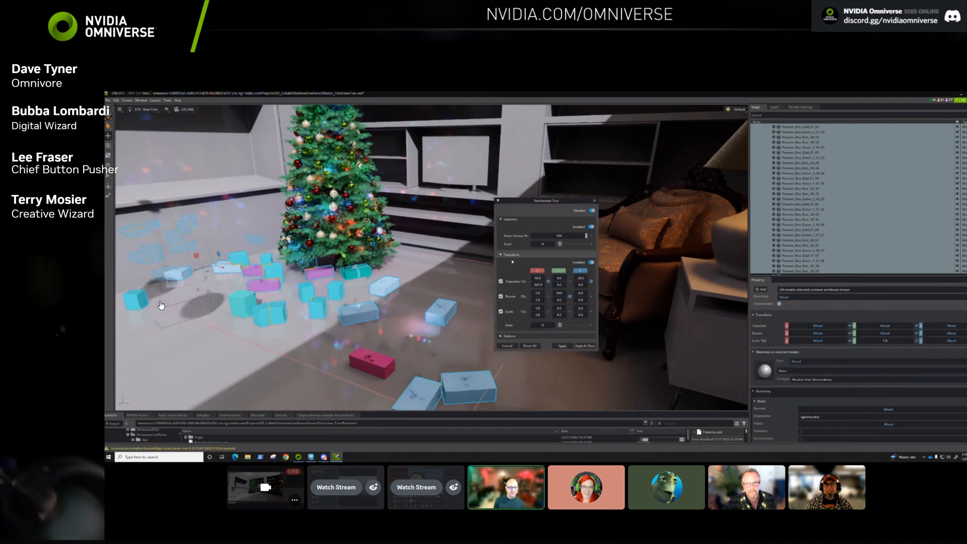
left_click_drag(528, 288, 514, 279)
left_click_drag(581, 278, 349, 280)
right_click_drag(350, 280, 225, 175)
right_click_drag(380, 279, 392, 255)
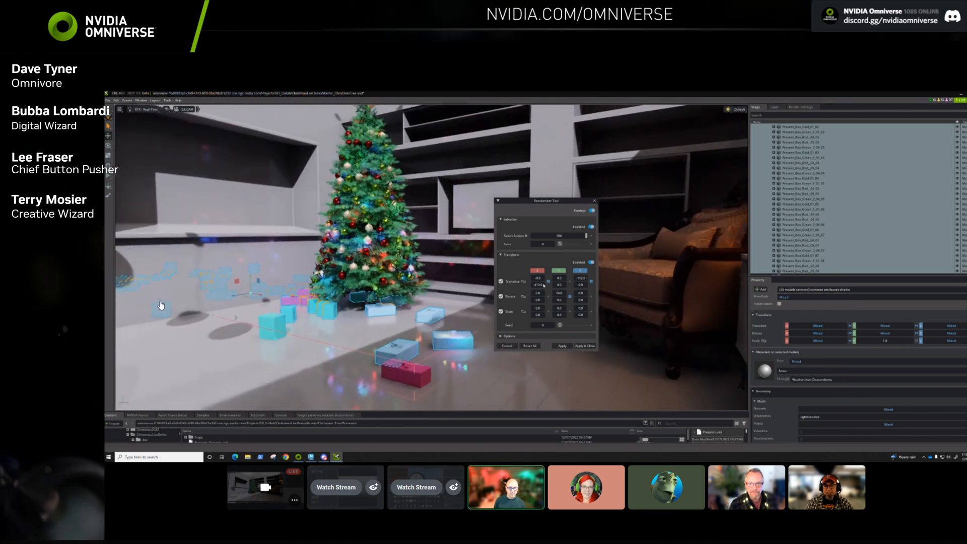
Reset the X translation range to 0, adjust the Y rotation range and apply the randomization to the presents.
left_click(548, 281)
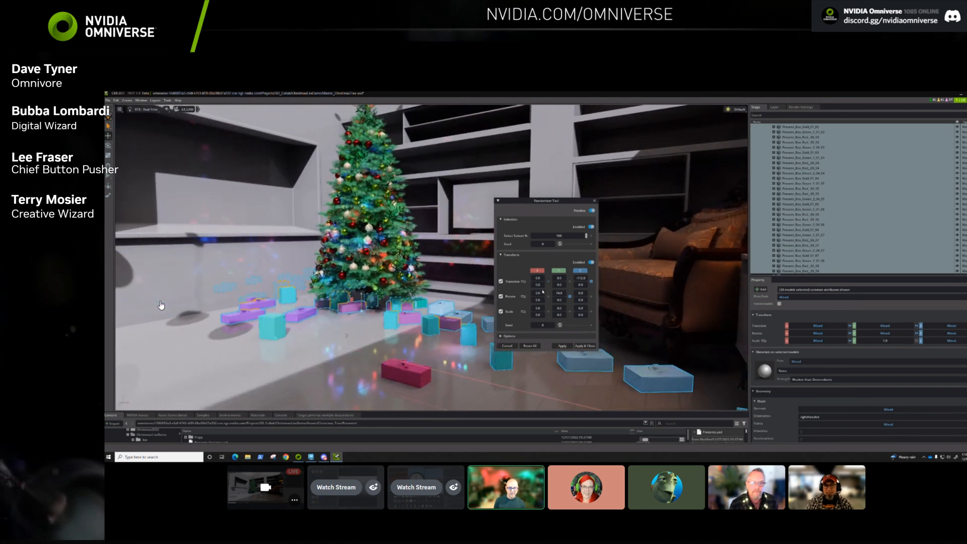
left_click_drag(561, 294, 577, 318)
left_click(585, 347)
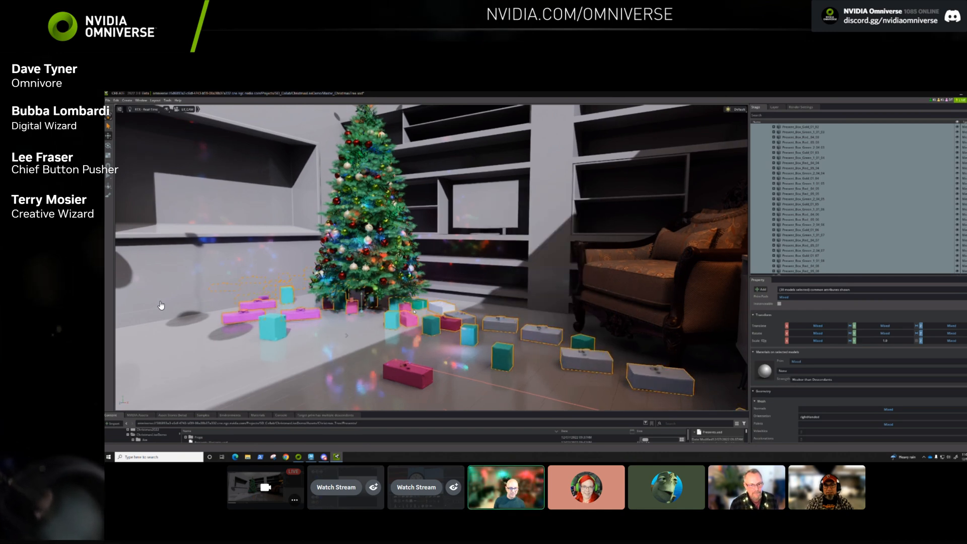
Inspect the scattered presents around the tree, deselect them and return to the stream of the path-traced room.
left_click_drag(426, 280, 455, 279, "alt")
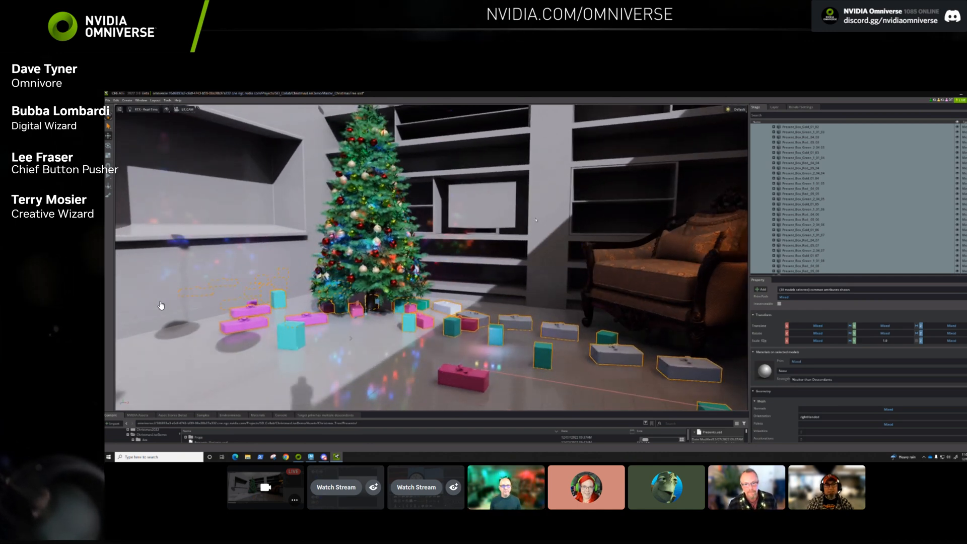
right_click_drag(507, 186, 592, 258)
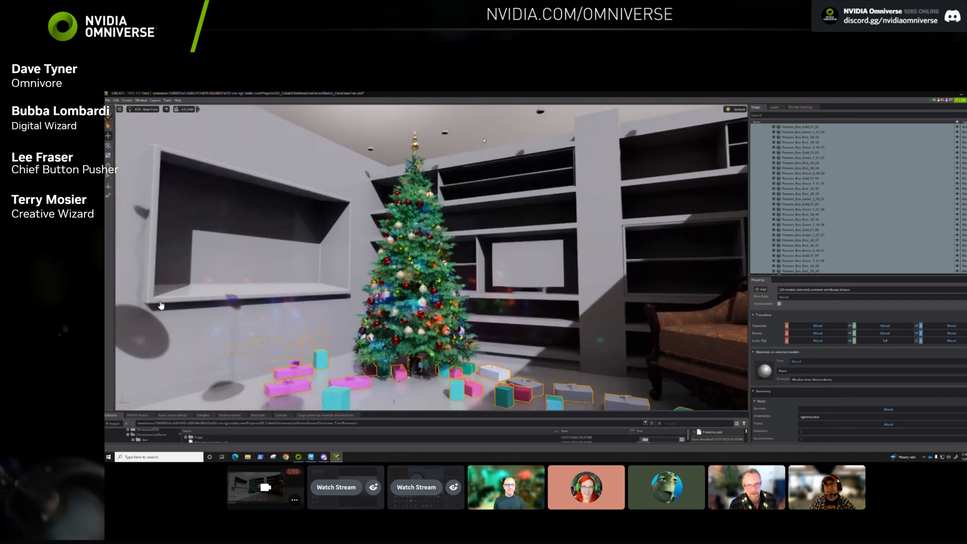
left_click(592, 258)
middle_click_drag(665, 268, 652, 222)
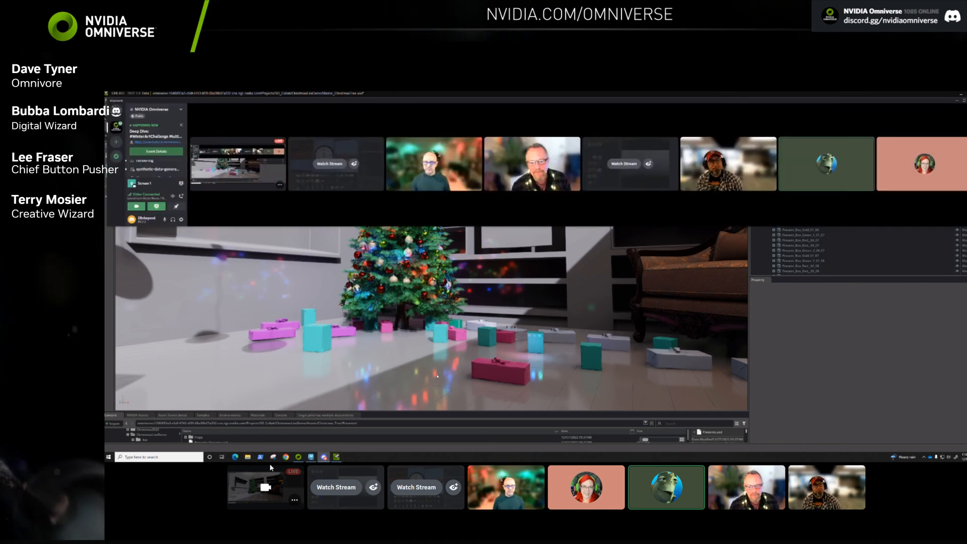
left_click(367, 504)
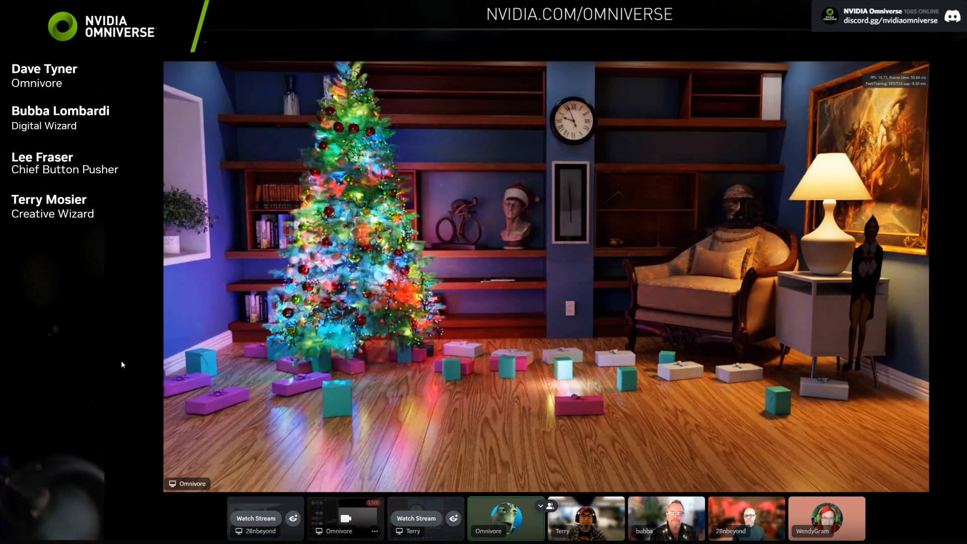